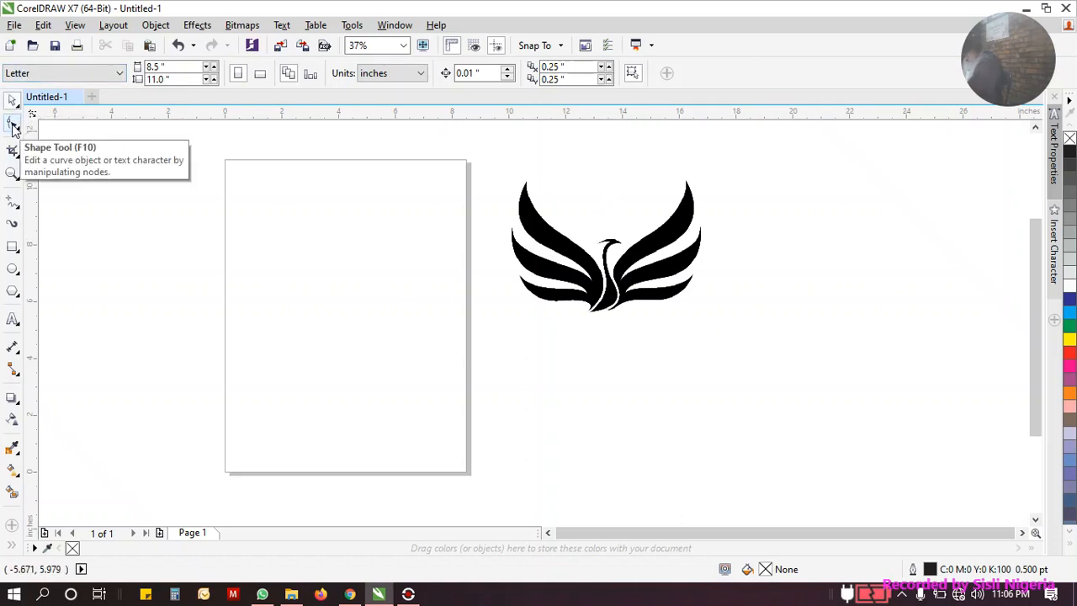
Step: Move the swan bitmap slightly farther from the page and deselect it
left_click(14, 205)
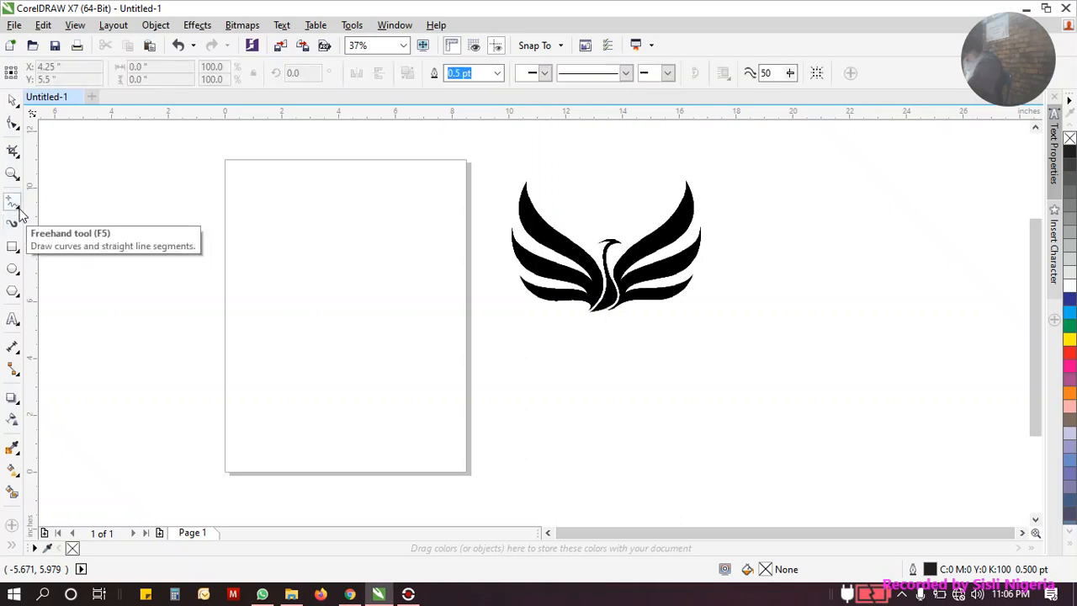
left_click(20, 214)
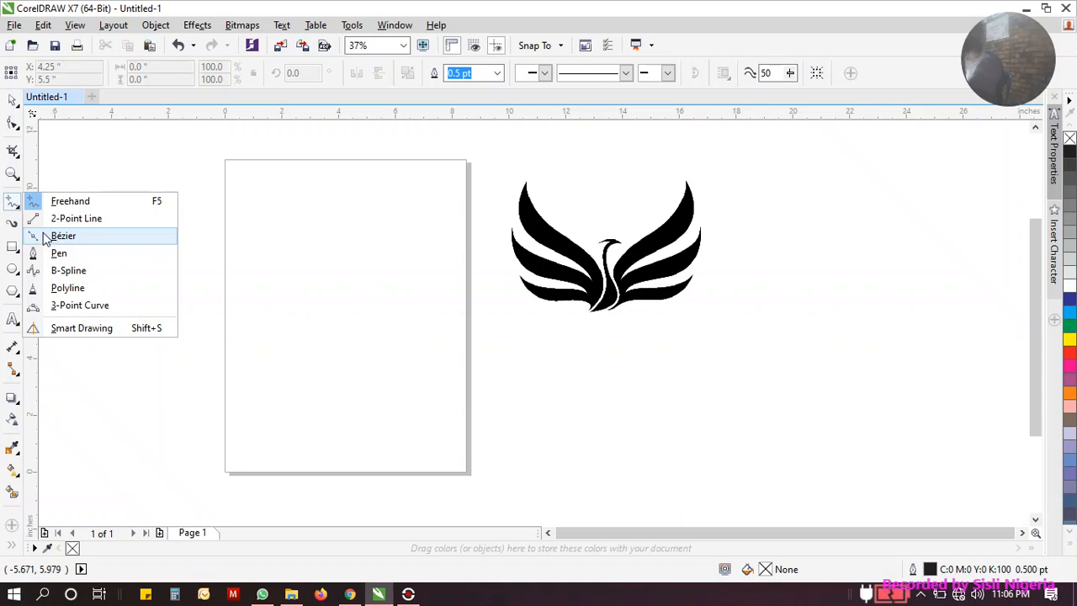
left_click(13, 99)
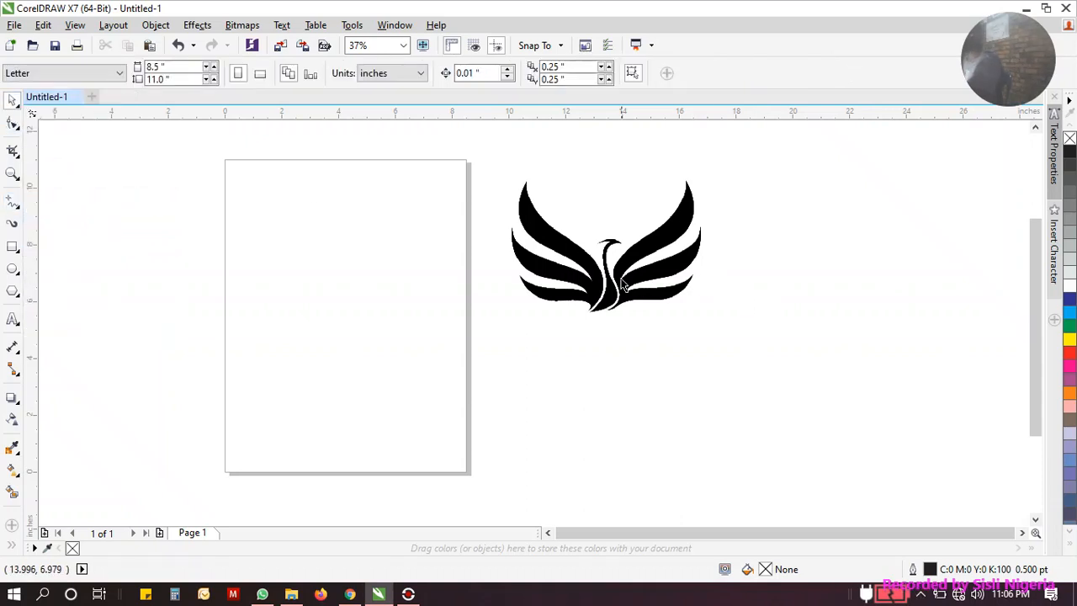
mouse_move(613, 284)
left_mouse_down()
mouse_move(343, 317)
mouse_move(688, 310)
mouse_move(623, 281)
left_mouse_up()
left_click(154, 233)
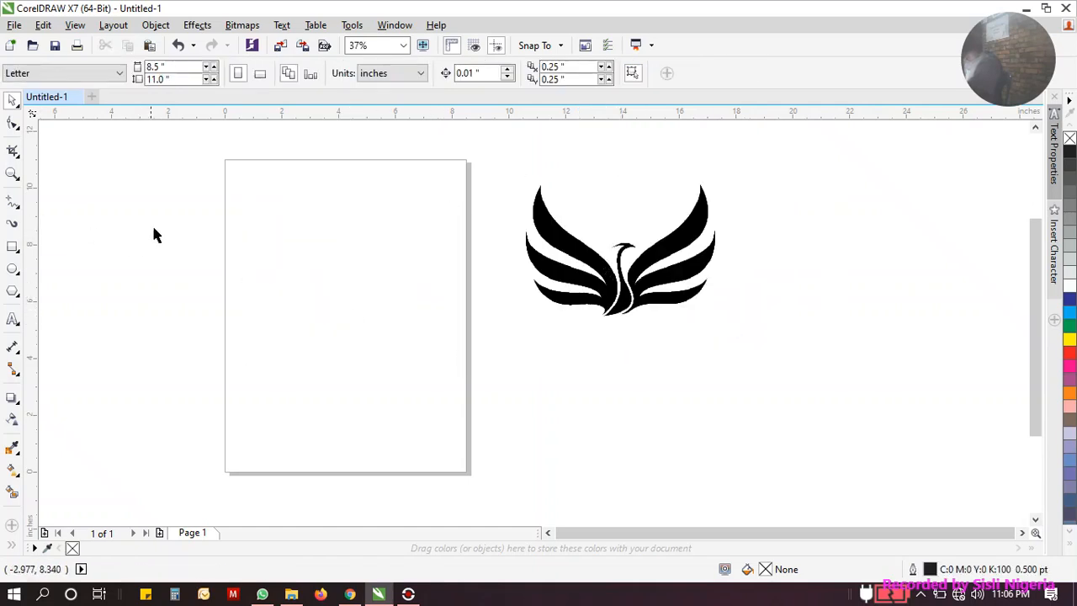
Step: Import 08-symmetry.jpg and place it in the upper part of the page, about 4.86 inches square
left_click(281, 48)
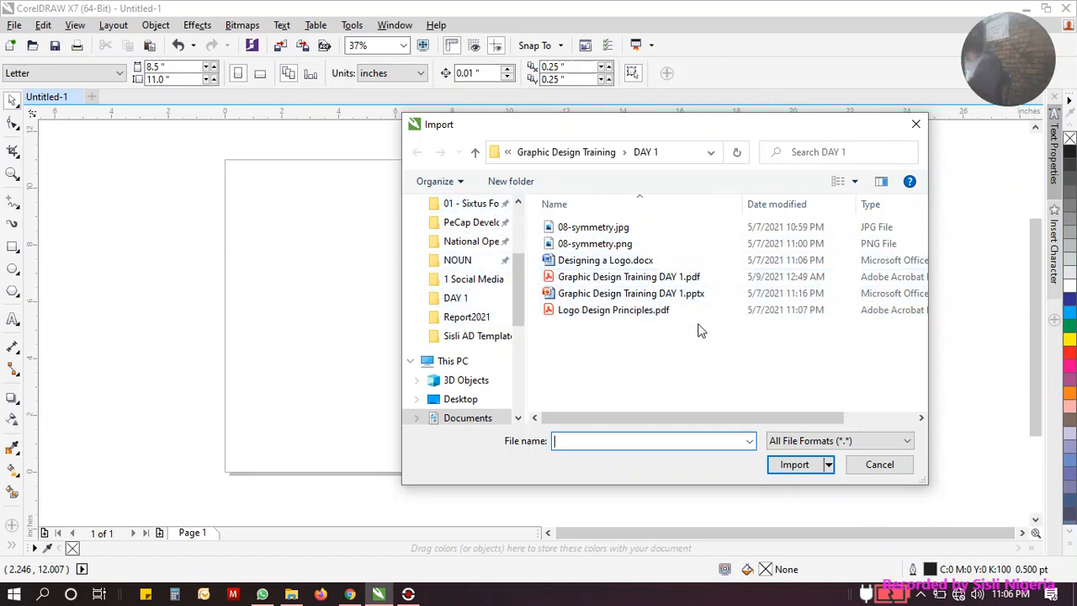
left_click(594, 231)
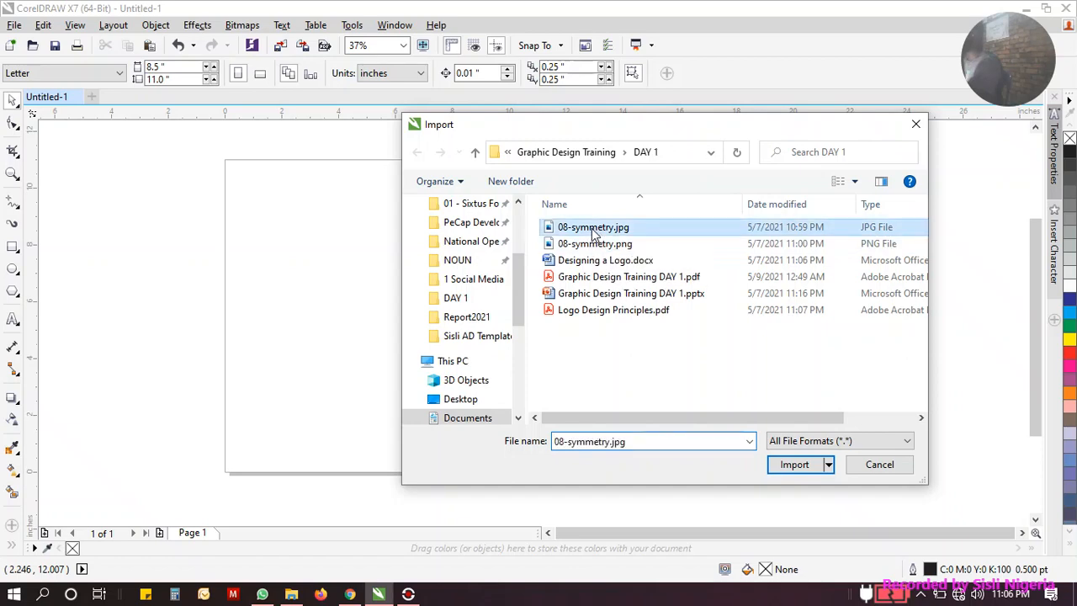
left_click(789, 468)
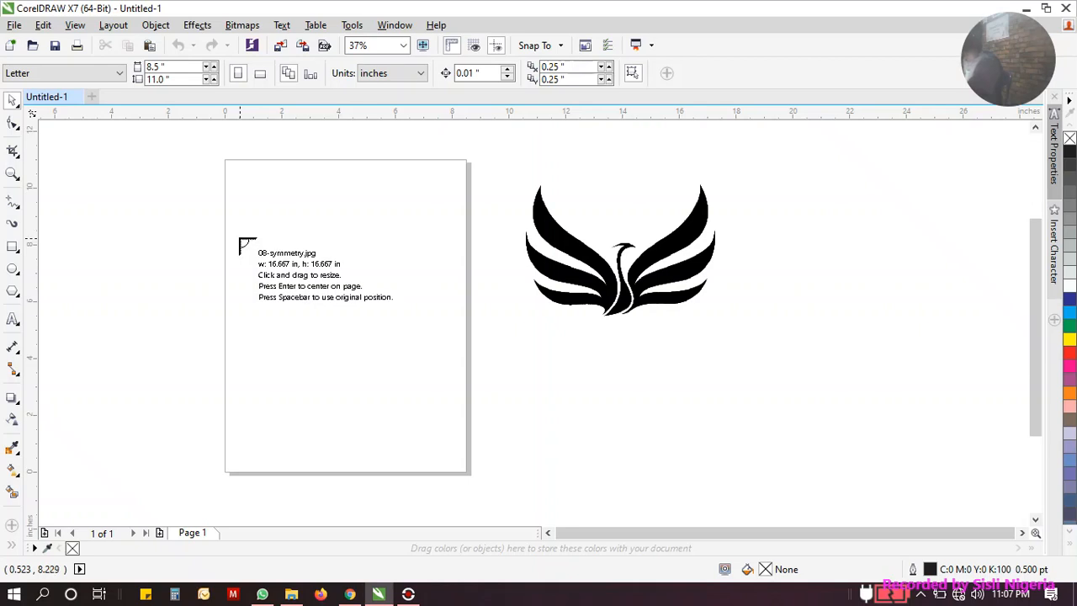
left_click_drag(241, 177, 380, 313)
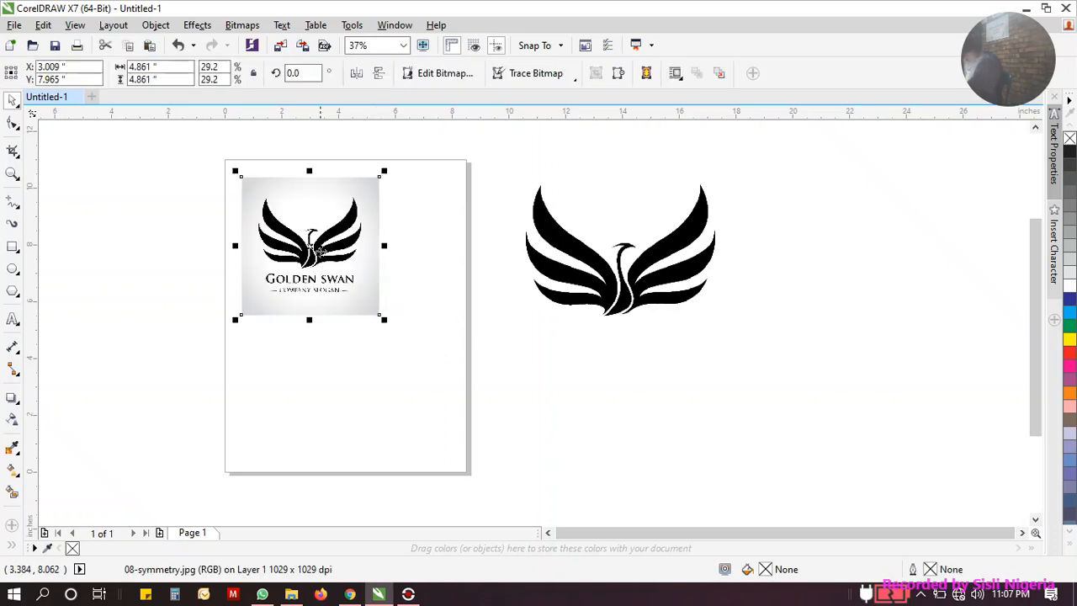
Step: Examine the imported Golden Swan logo at several magnifications, finishing with the whole page in view
scroll(310, 236, "up", 2)
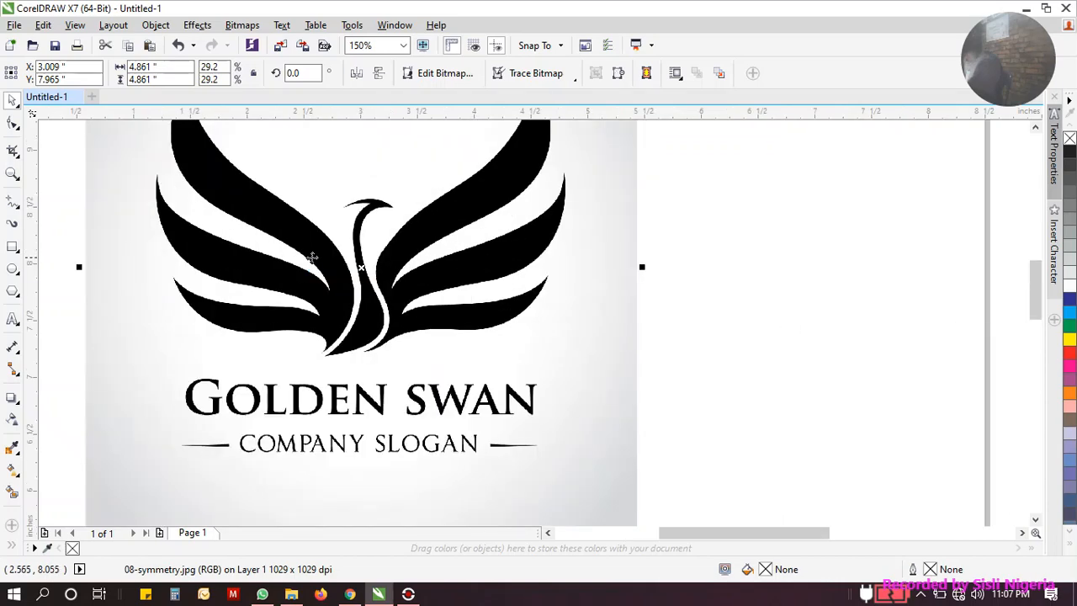
scroll(317, 257, "down", 2)
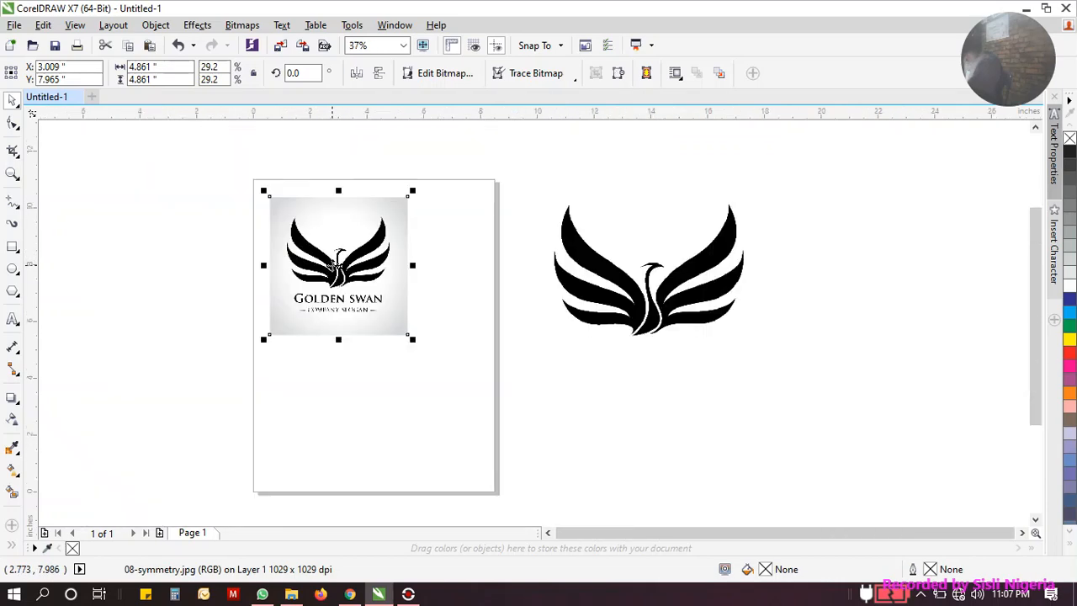
scroll(334, 265, "up", 2)
scroll(334, 265, "down", 1)
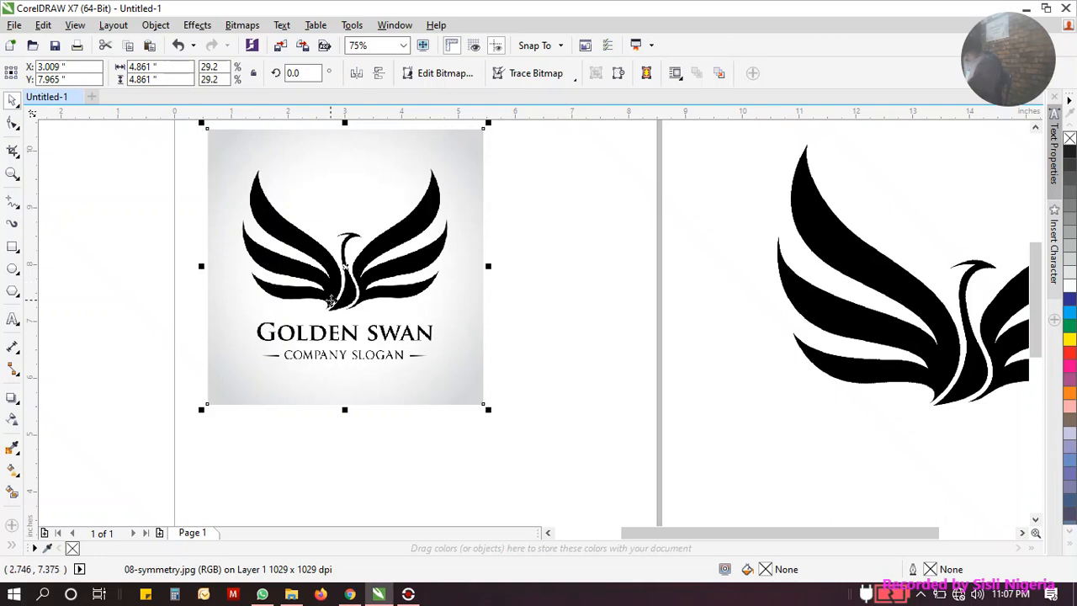
scroll(330, 300, "up", 1)
scroll(330, 301, "down", 3)
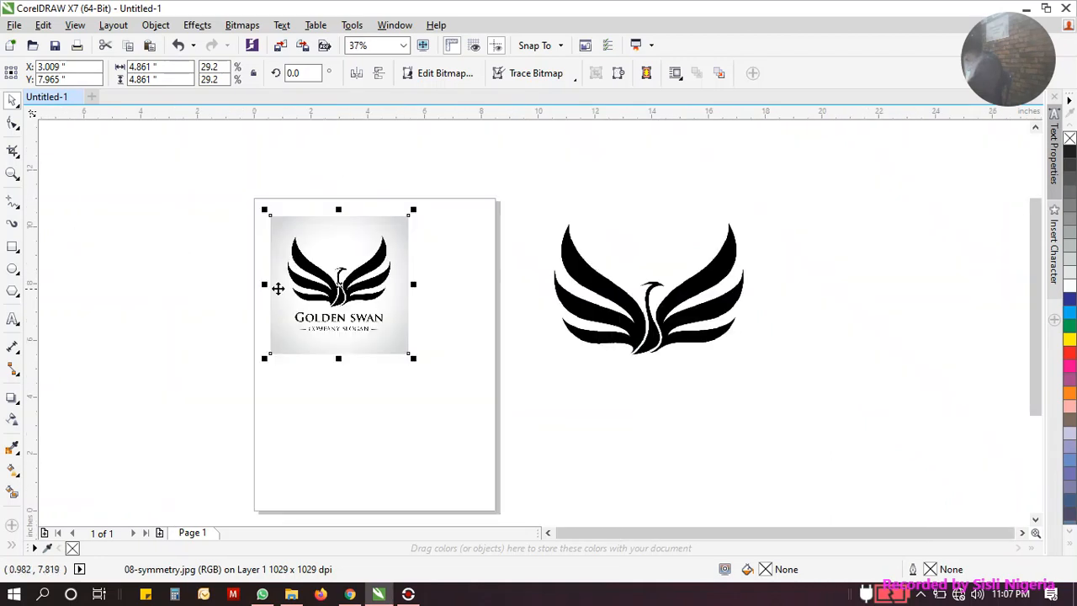
left_click(9, 174)
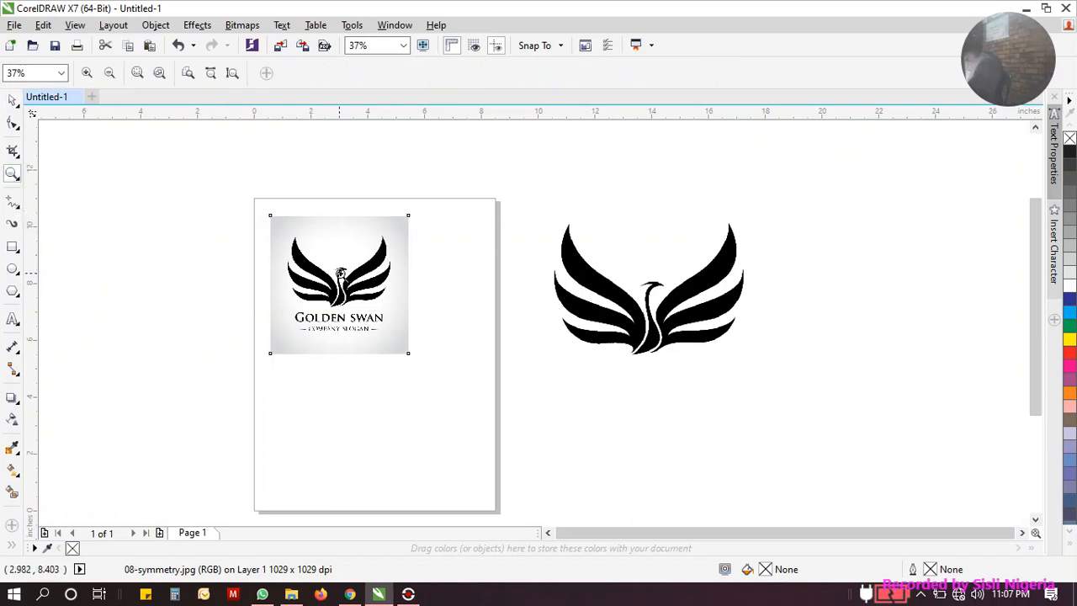
left_click(341, 284)
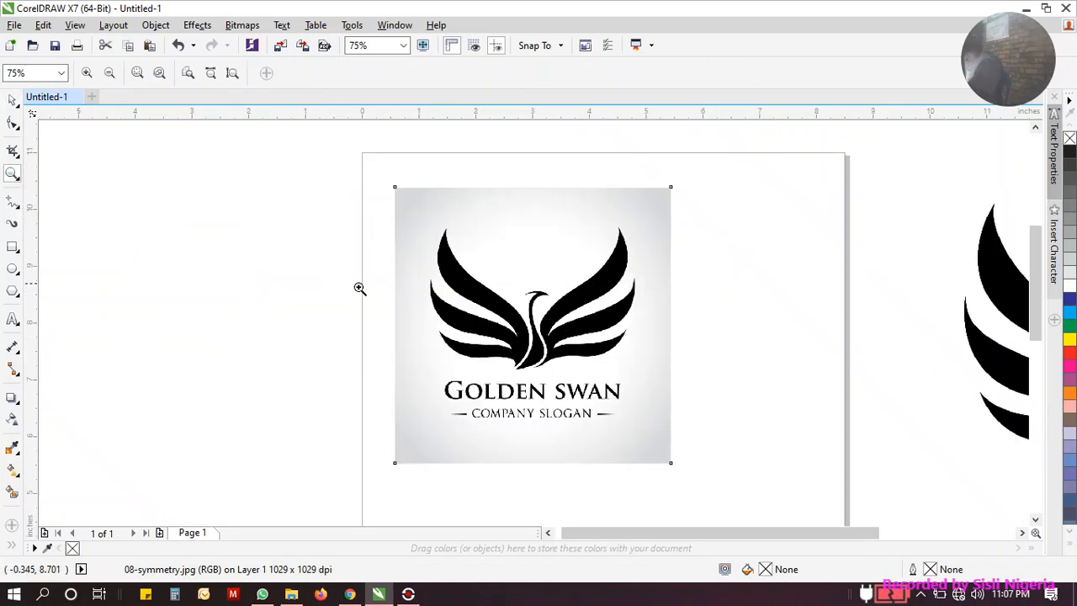
left_click(614, 320)
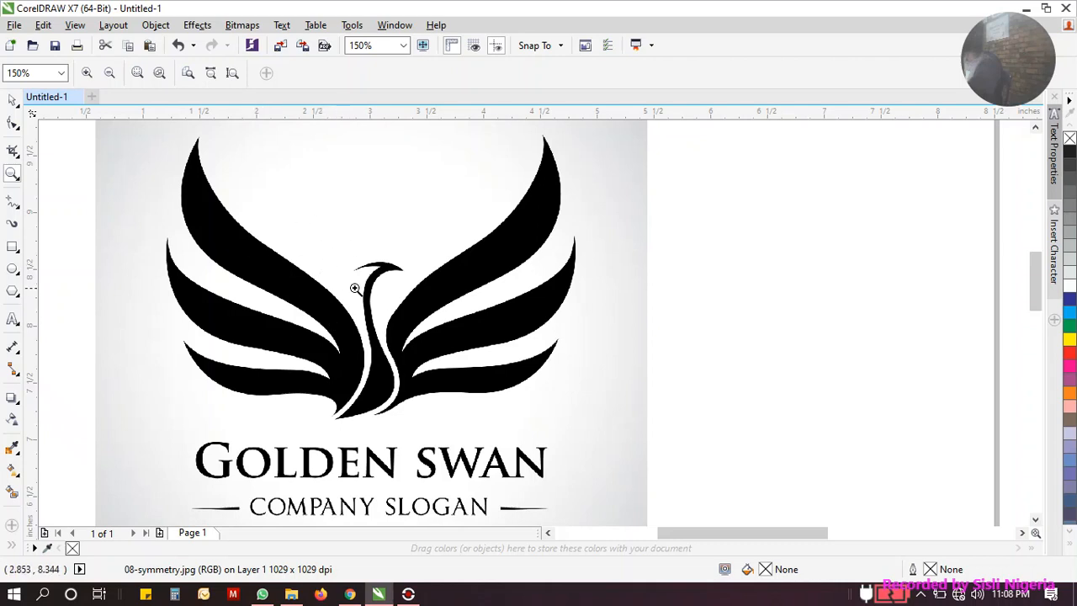
left_click(109, 74)
left_click(109, 74)
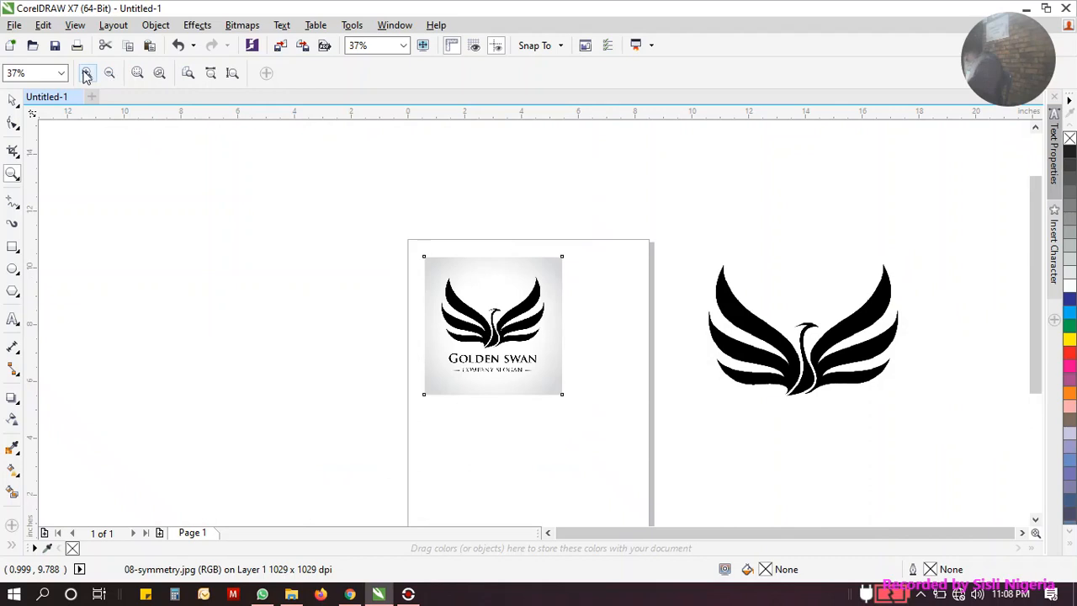
left_click(86, 74)
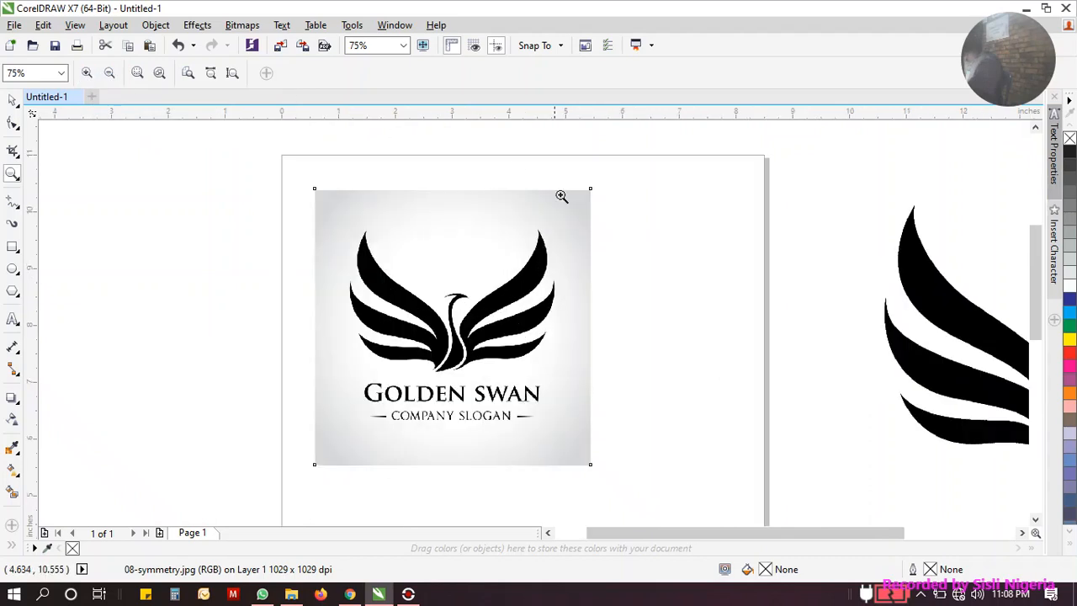
left_click(188, 74)
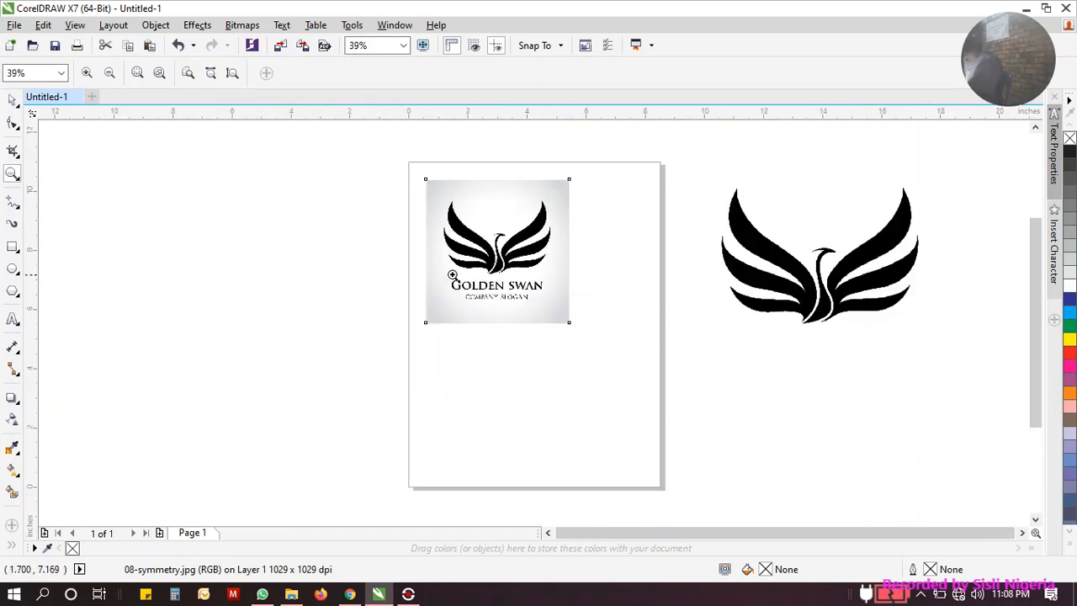
Step: Delete the imported Golden Swan image from the page
left_click(13, 100)
left_click(562, 223)
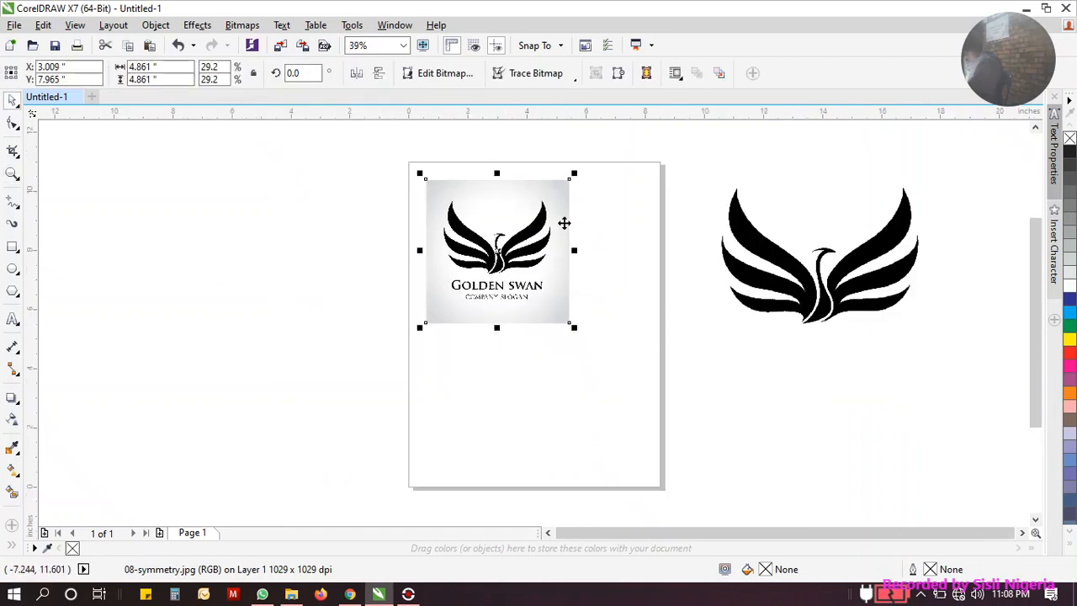
key("Delete")
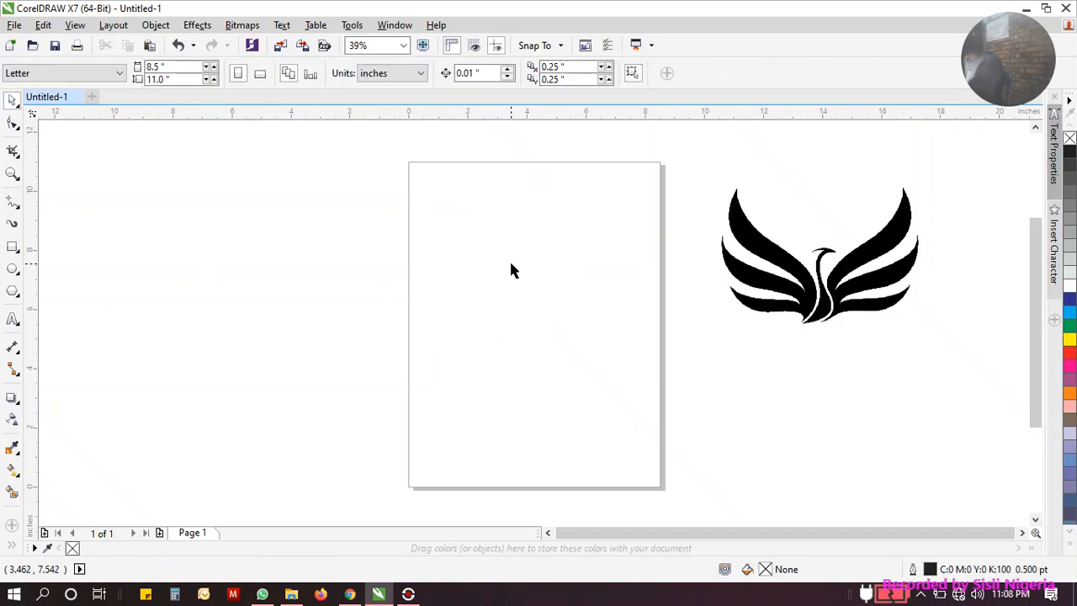
Step: Move the black swan bitmap onto the upper half of the page, centred at about X 4.26, Y 7.75 inches
left_click_drag(829, 270, 544, 269)
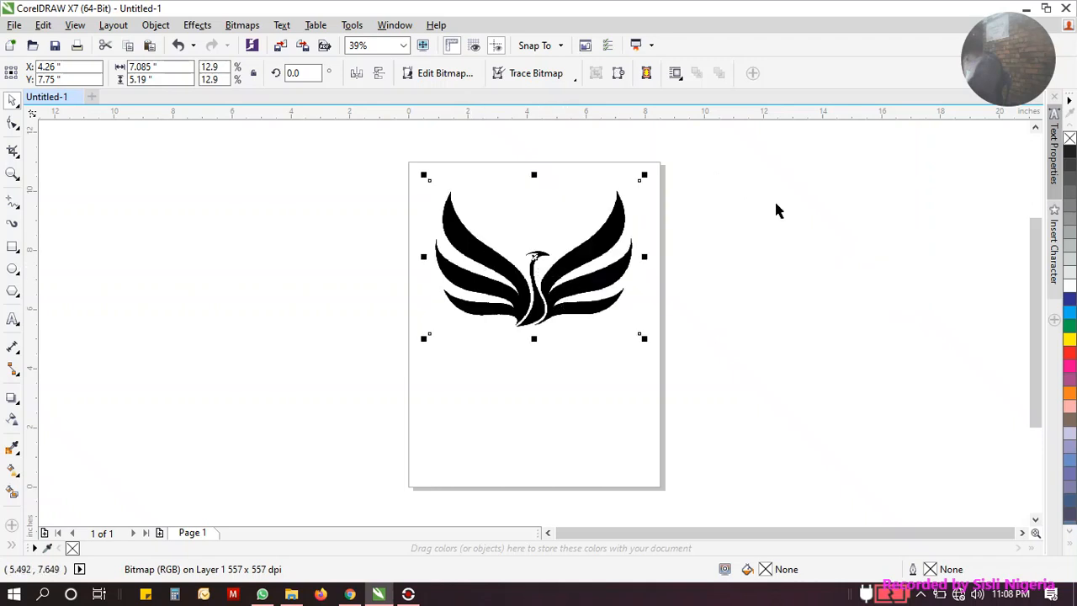
left_click(12, 174)
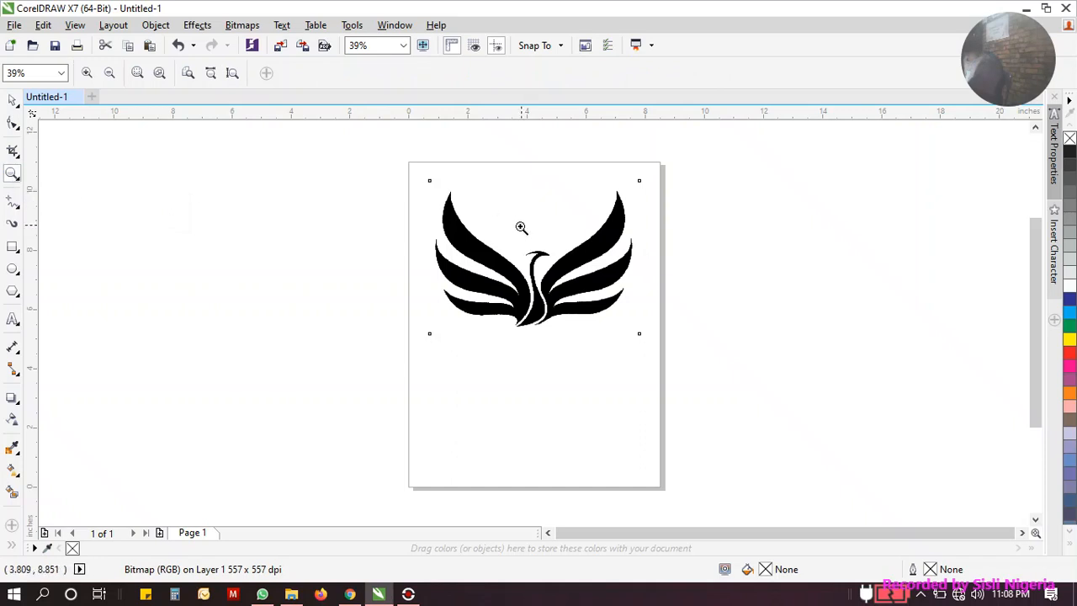
left_click_drag(388, 153, 675, 344)
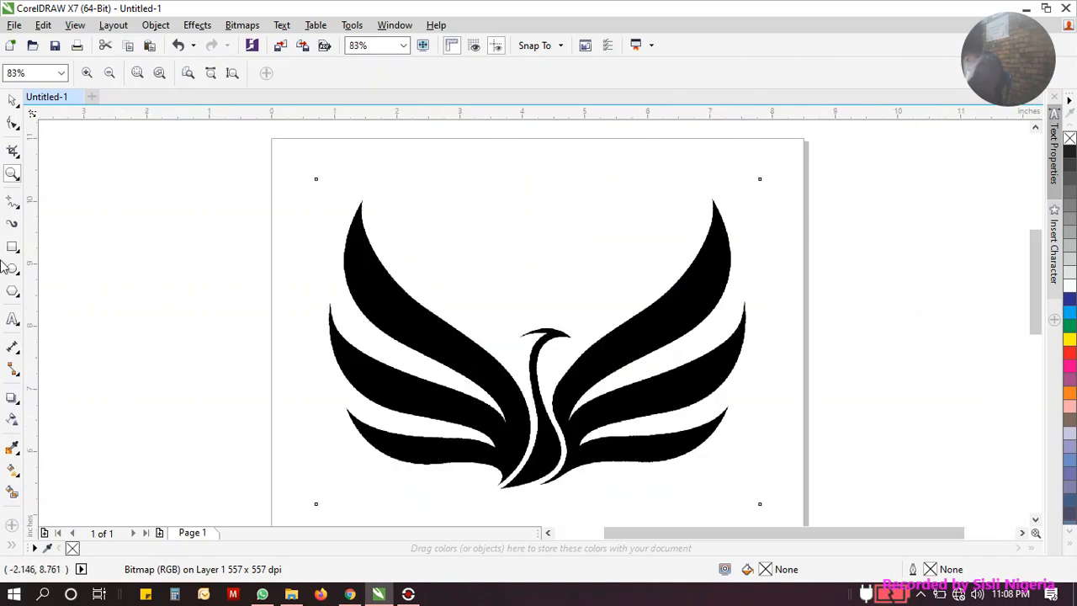
left_click(12, 100)
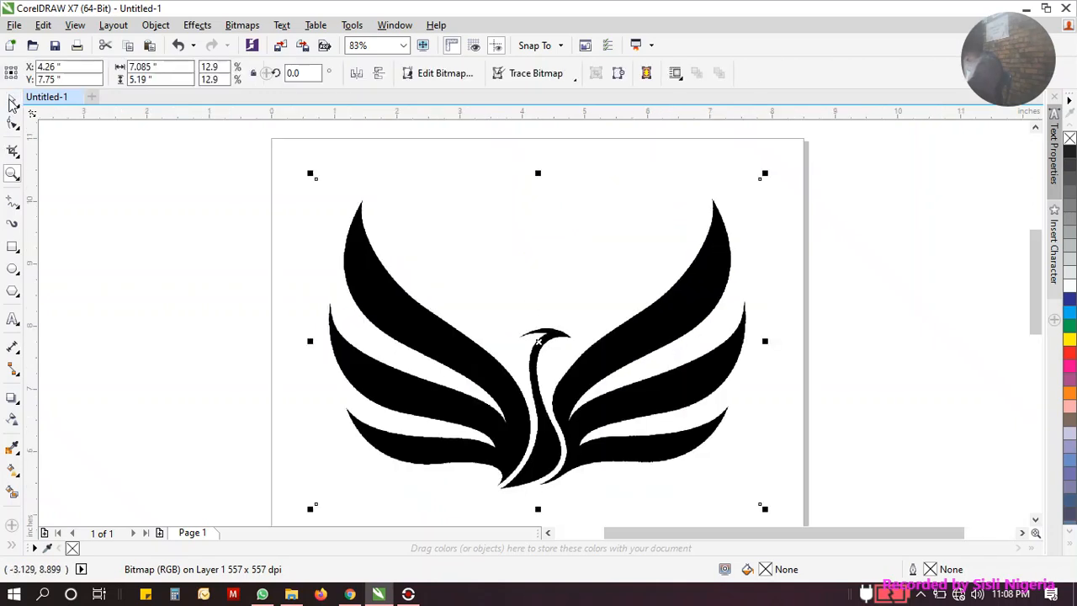
Step: Draw a closed six-point straight-segment Bézier outline over the swan's left wing, with nodes at the feather tips, inner notches and base
left_click(18, 212)
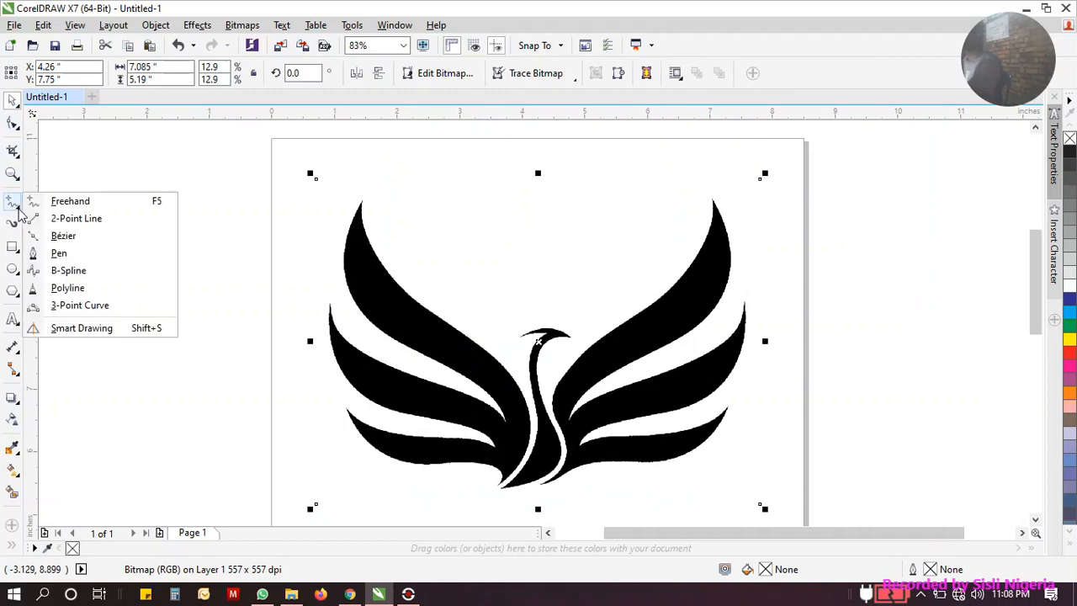
left_click(71, 237)
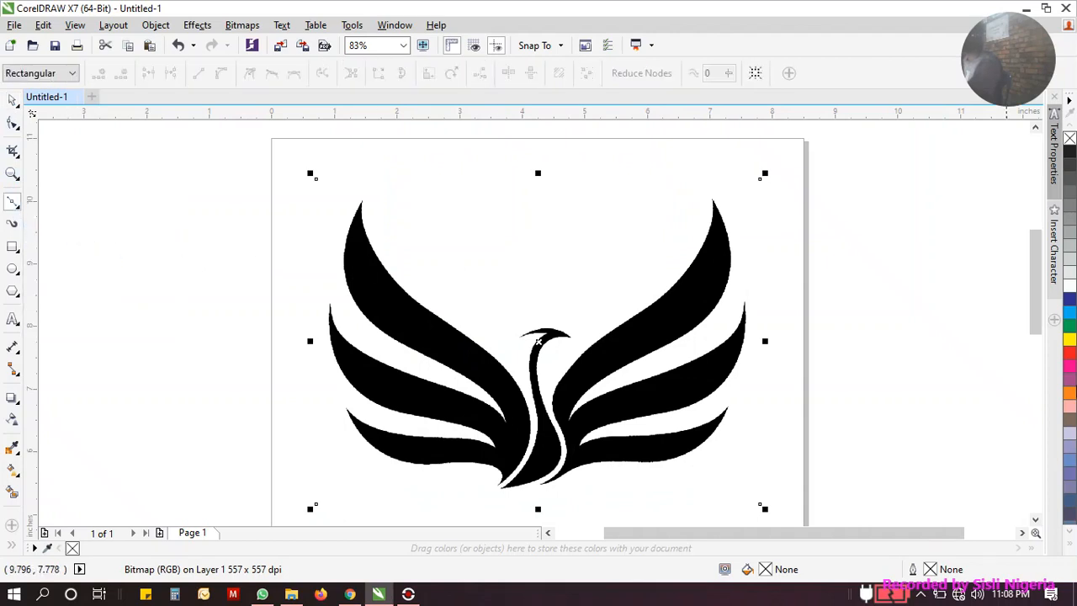
left_click_drag(1038, 300, 1040, 309)
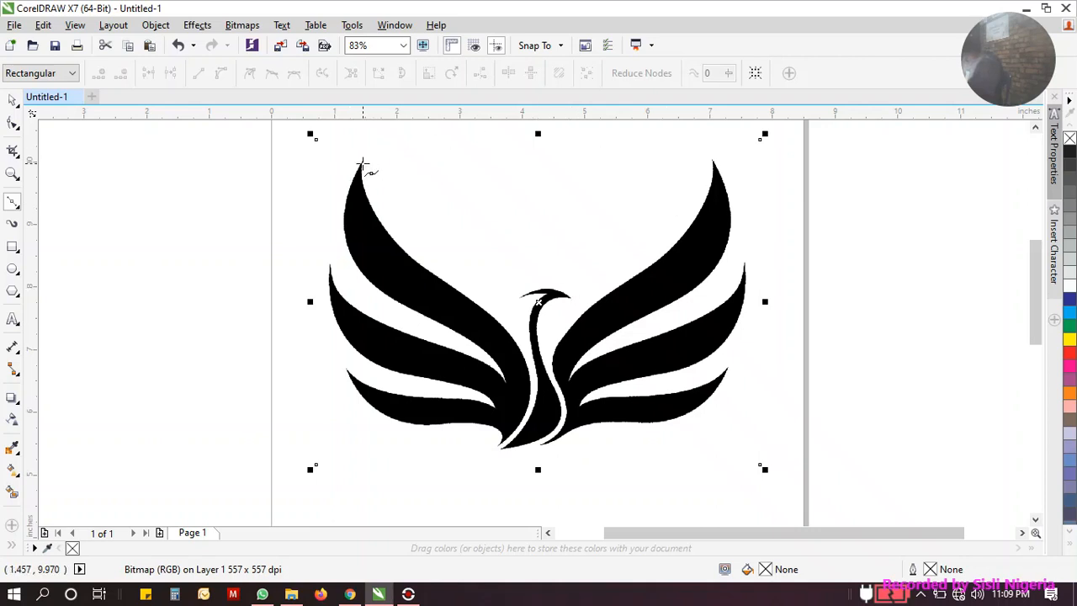
left_click(361, 160)
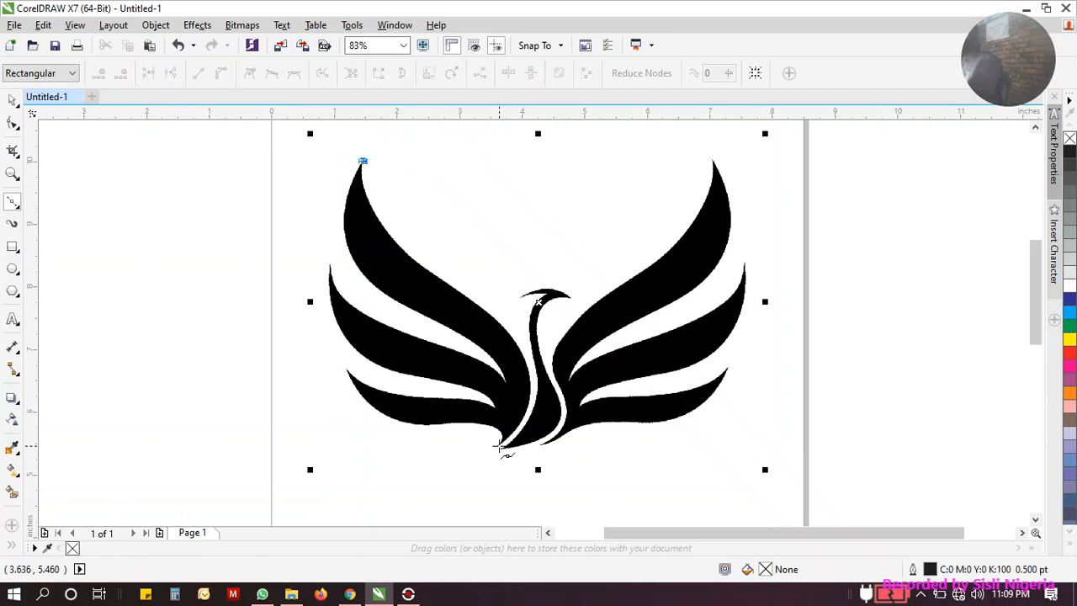
left_click(499, 446)
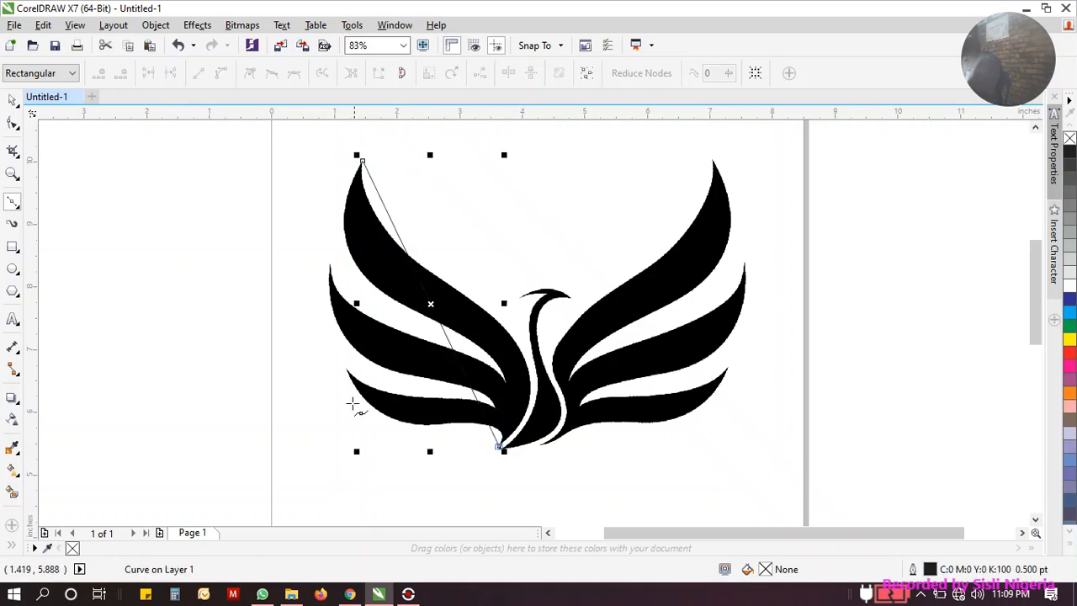
left_click(345, 370)
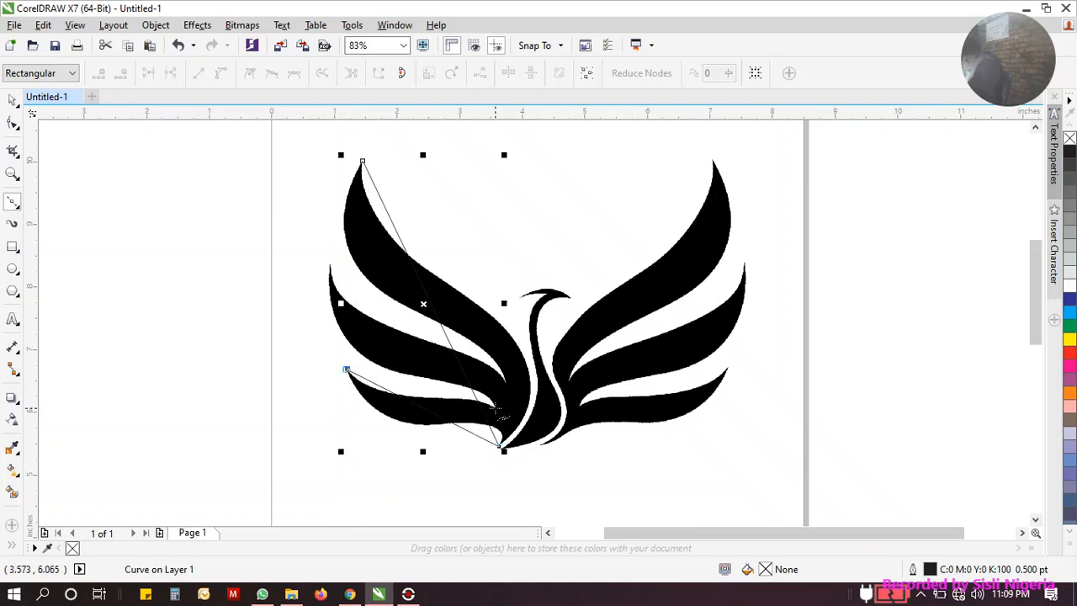
left_click(494, 402)
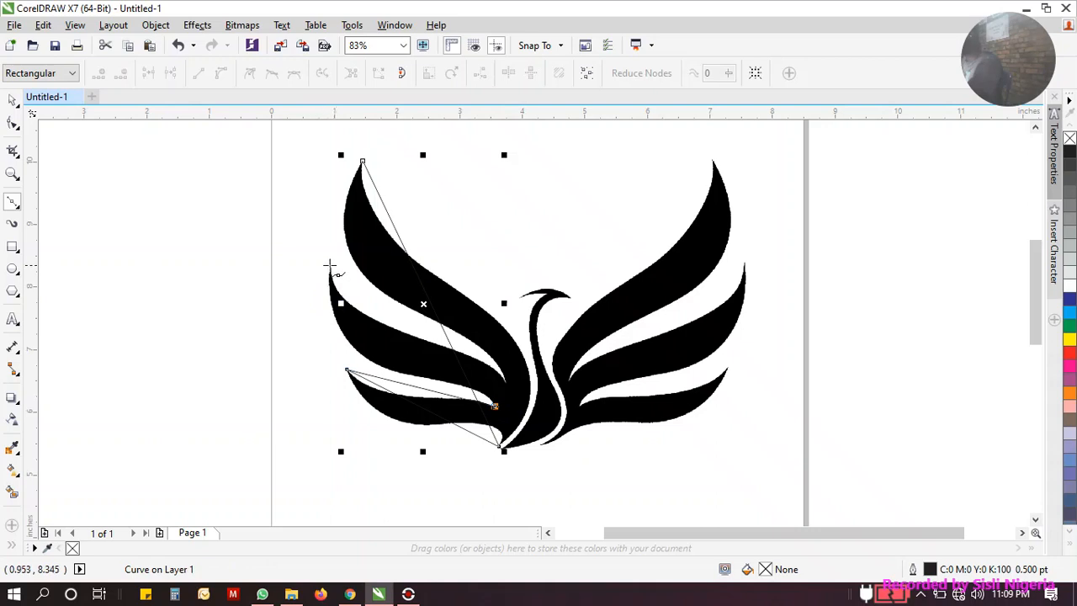
left_click(330, 263)
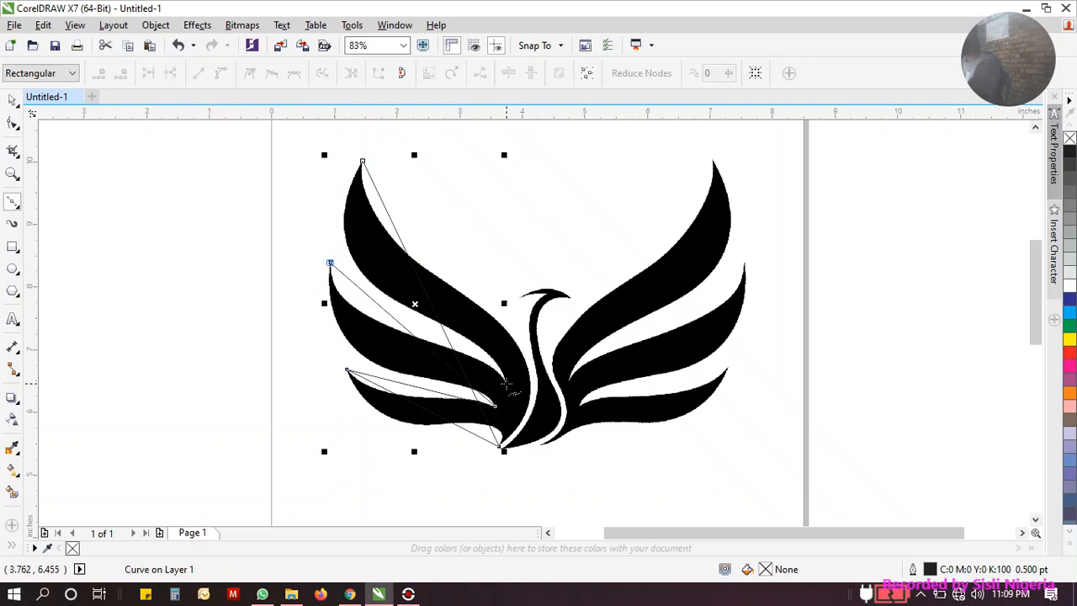
left_click(505, 384)
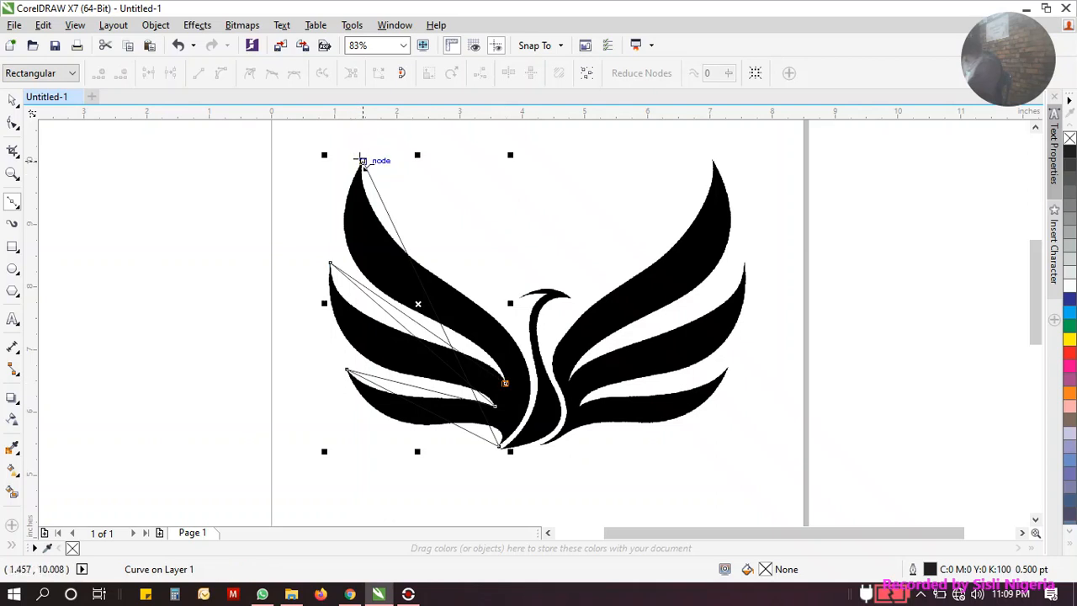
left_click(363, 161)
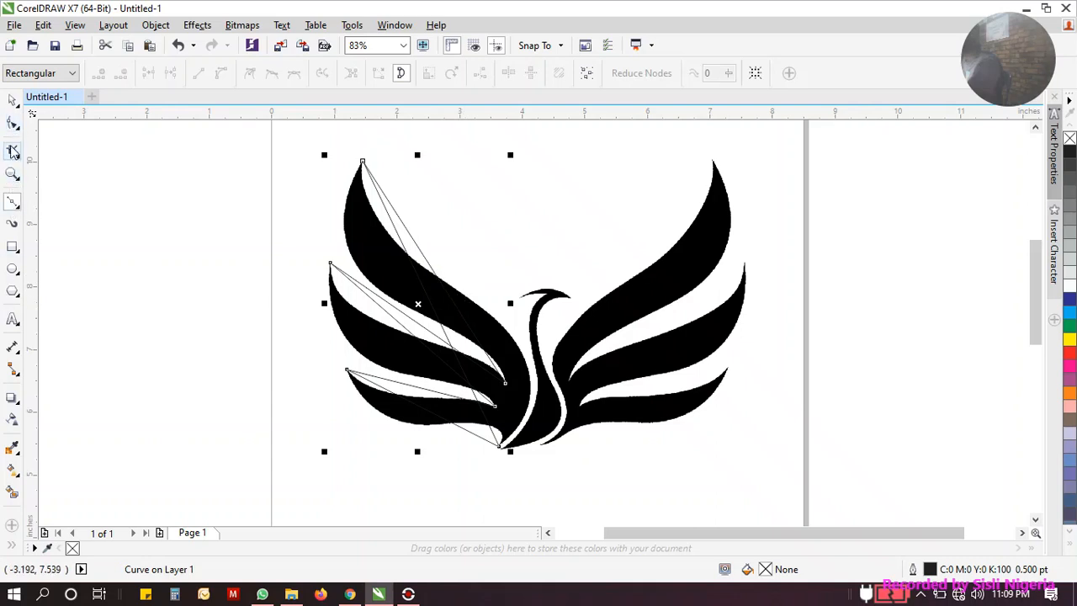
Step: Convert the outline's bottom segment on the lowest left feather to a curve and bend it towards the feather's lower edge
left_click(13, 124)
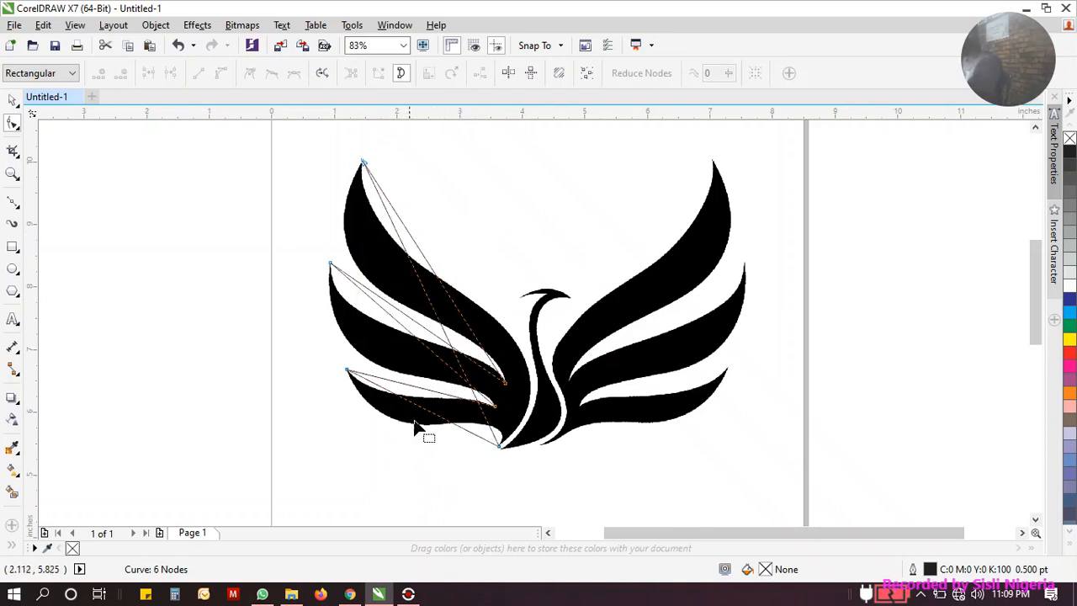
scroll(439, 435, "up", 3)
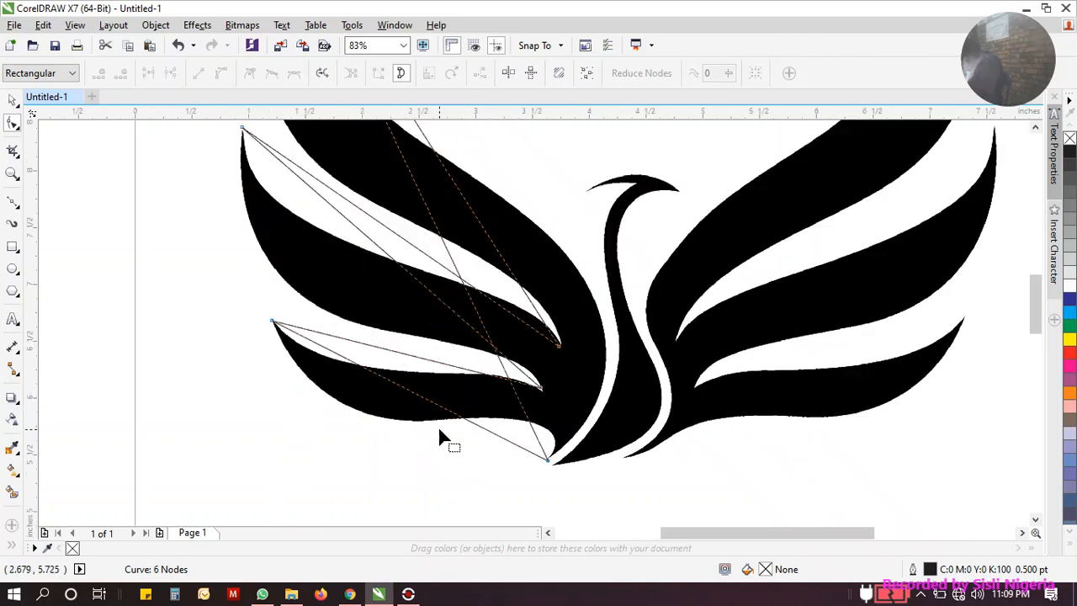
left_click(385, 373)
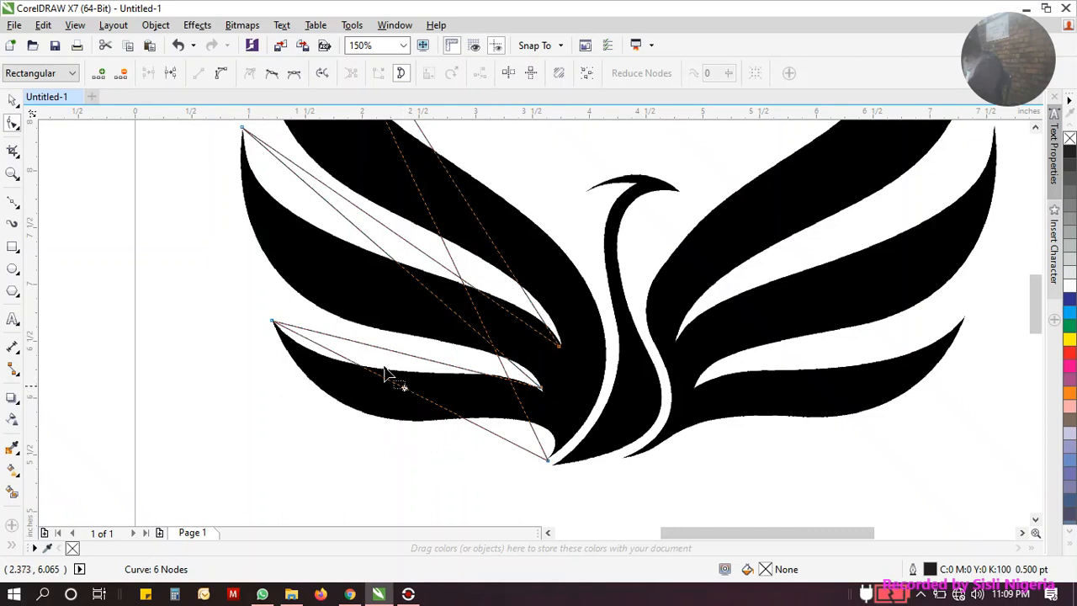
left_click(220, 74)
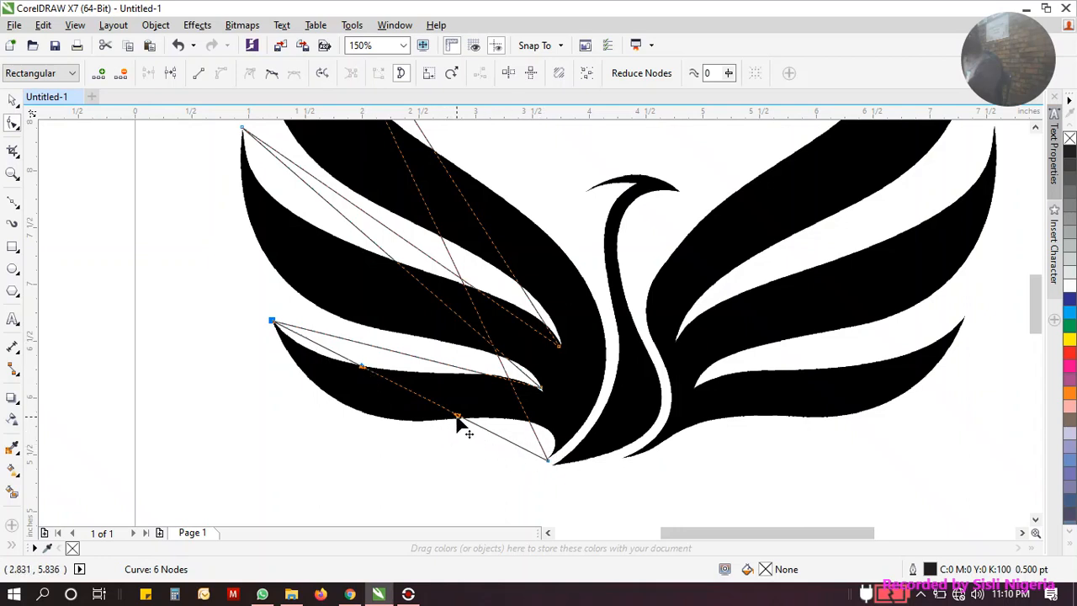
left_click_drag(461, 418, 596, 406)
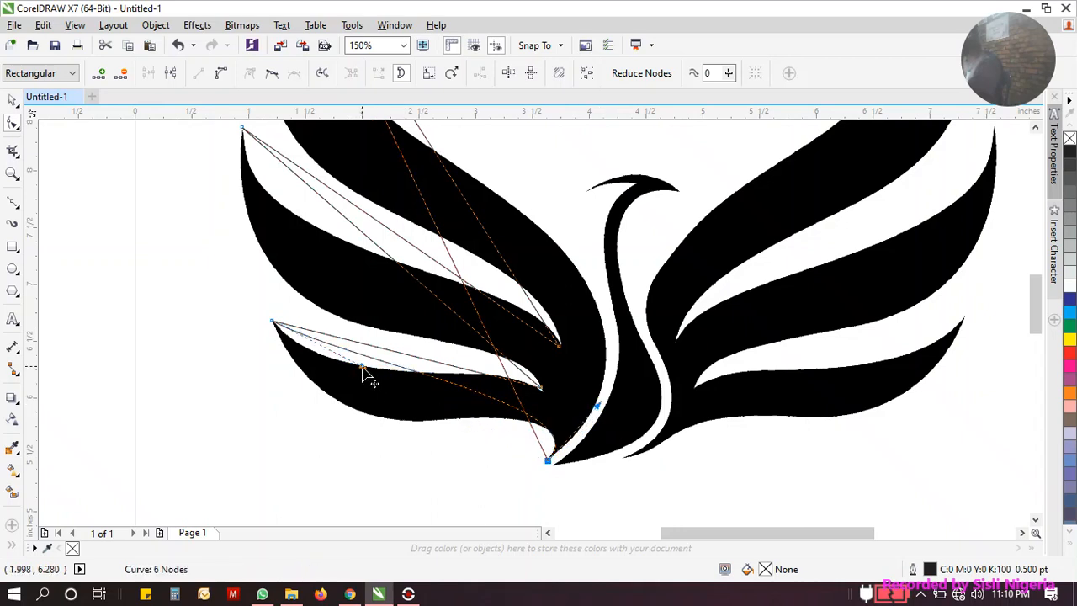
left_click_drag(363, 369, 337, 494)
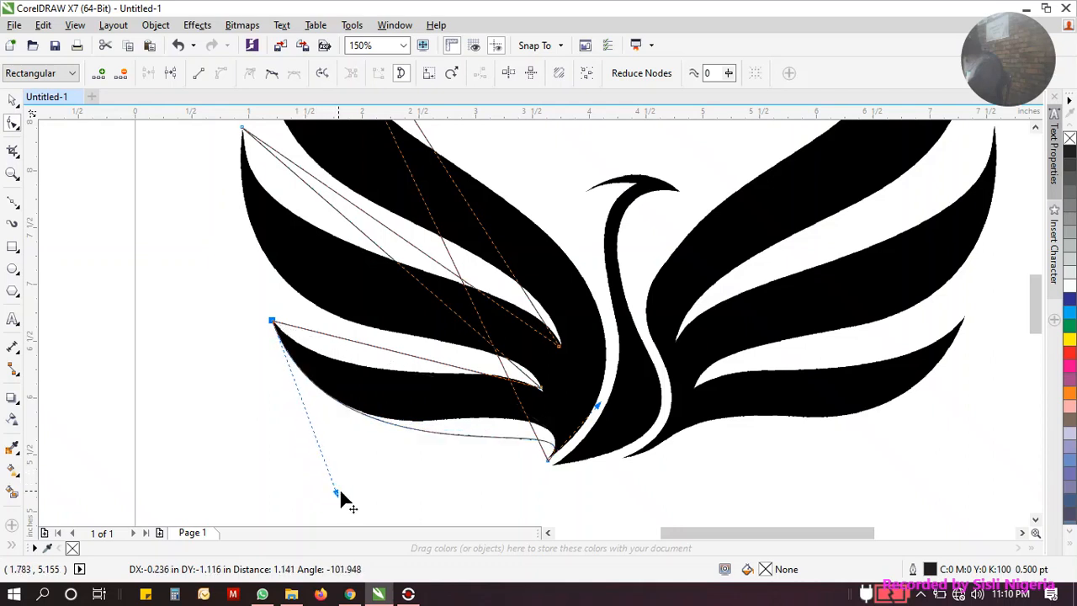
Step: Fine-tune the control handles at the feather tip and wing base so the curve follows the lowest feather's underside
left_click_drag(597, 408, 593, 374)
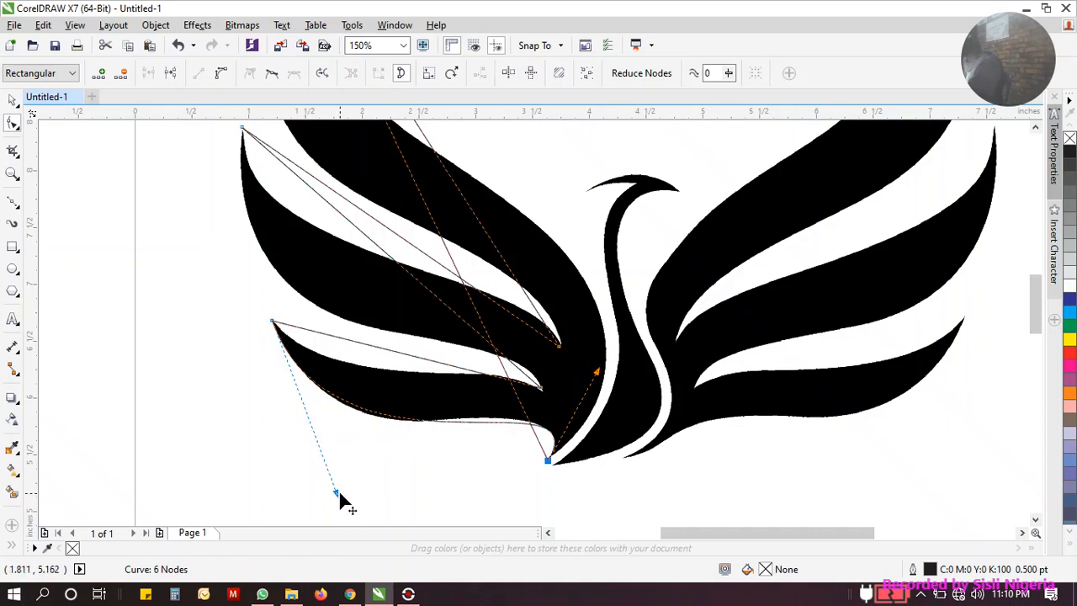
left_click_drag(337, 495, 333, 503)
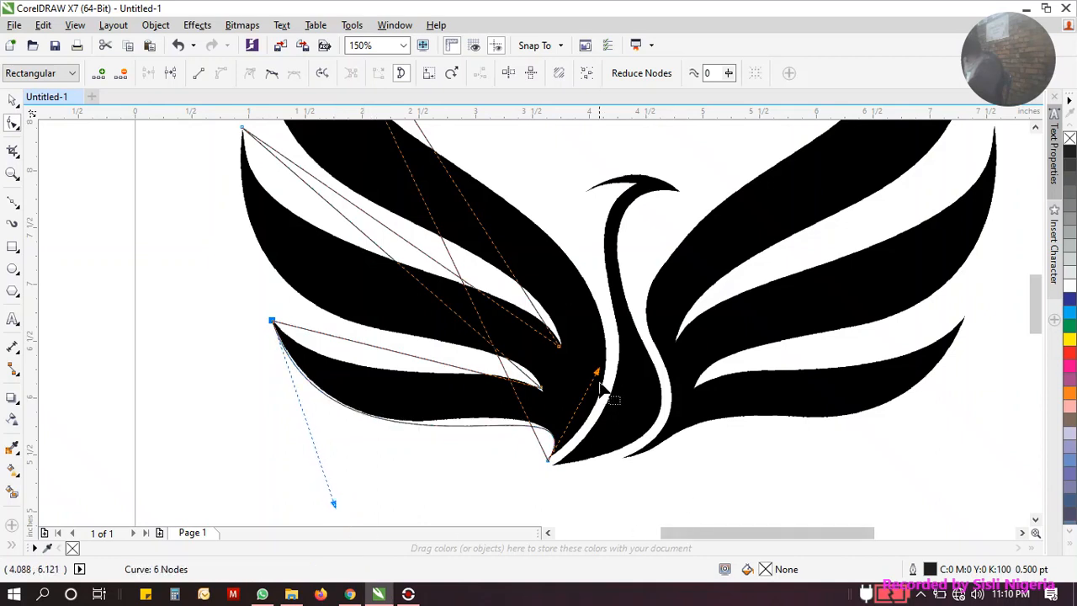
mouse_move(596, 371)
left_mouse_down()
mouse_move(546, 364)
mouse_move(592, 367)
left_mouse_up()
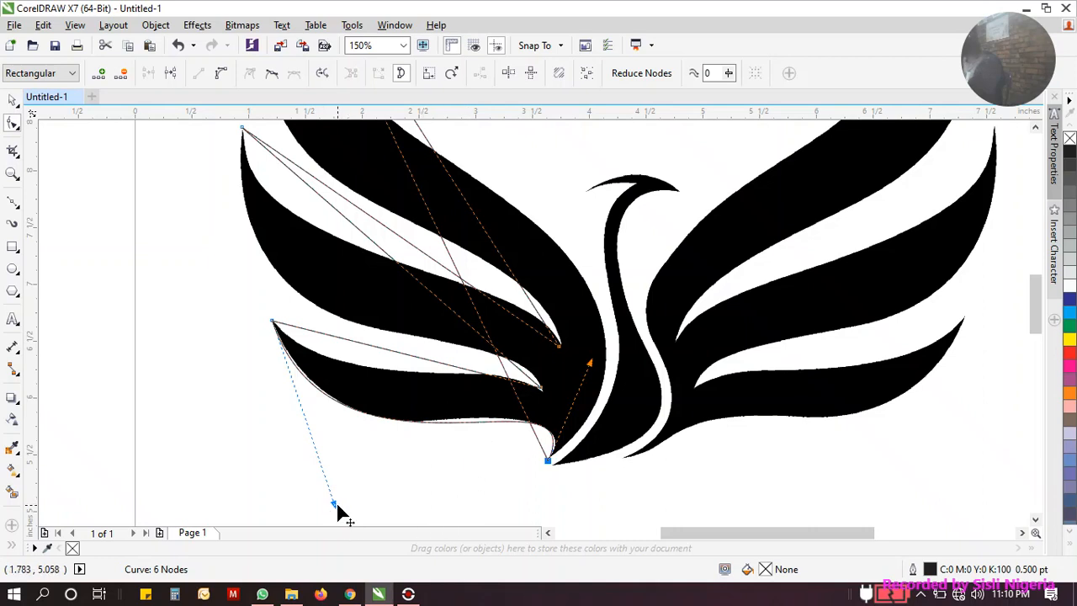
left_click_drag(336, 505, 339, 450)
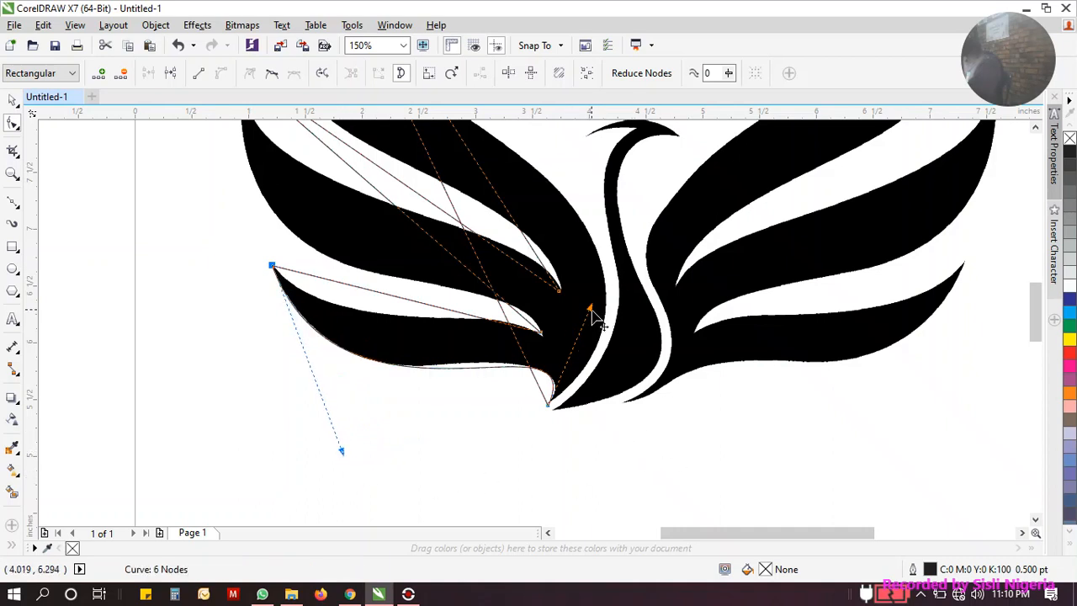
mouse_move(590, 310)
left_mouse_down()
mouse_move(547, 308)
mouse_move(598, 318)
left_mouse_up()
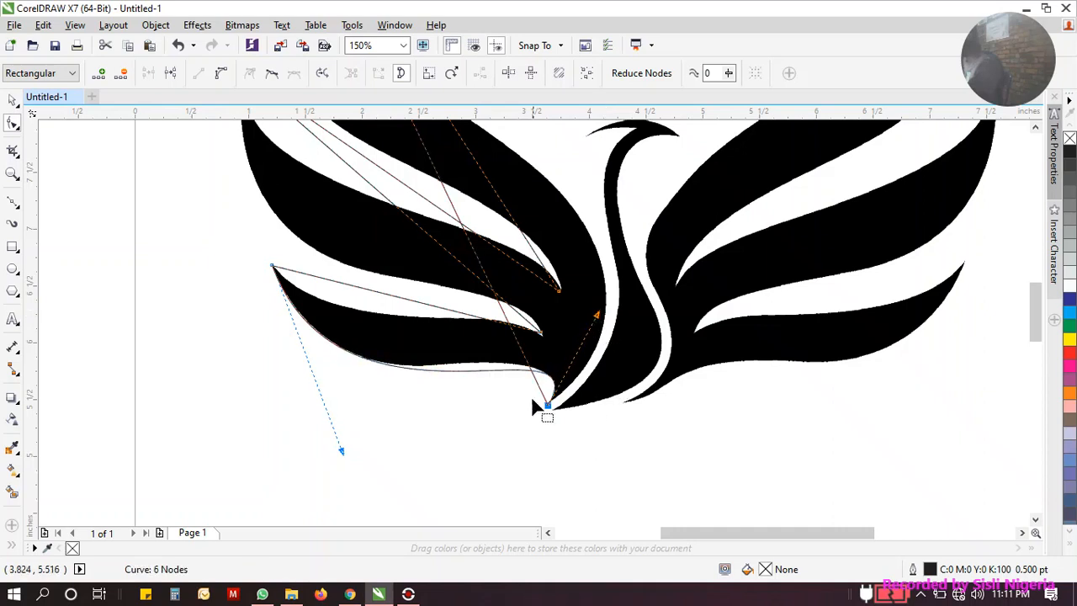
Step: Readjust the base node's control handle to fit the curve to the rounded hook beside the wing base
scroll(538, 399, "up", 2)
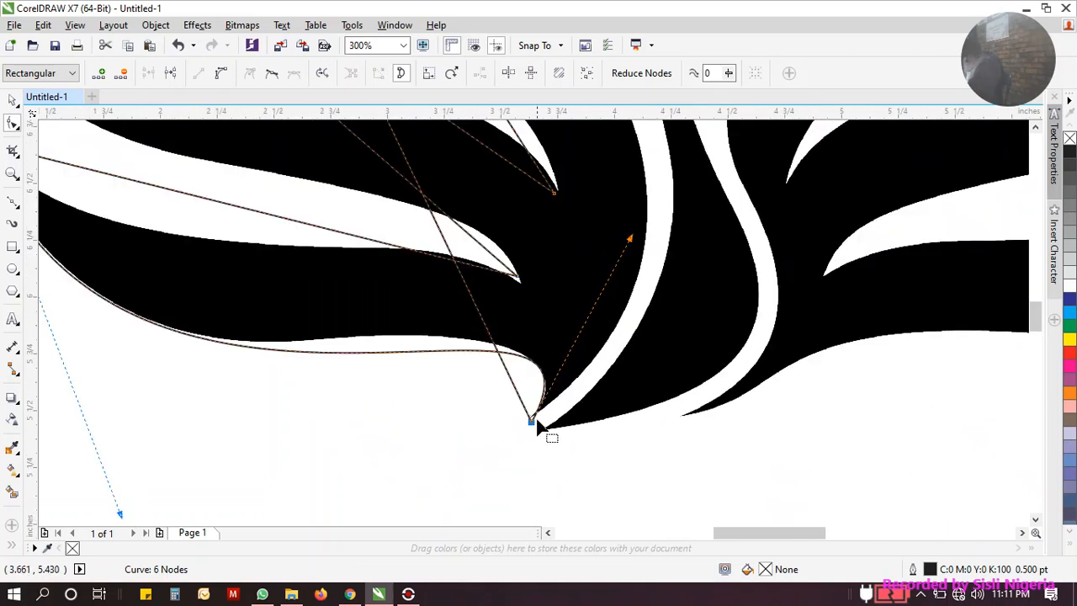
scroll(542, 429, "up", 4)
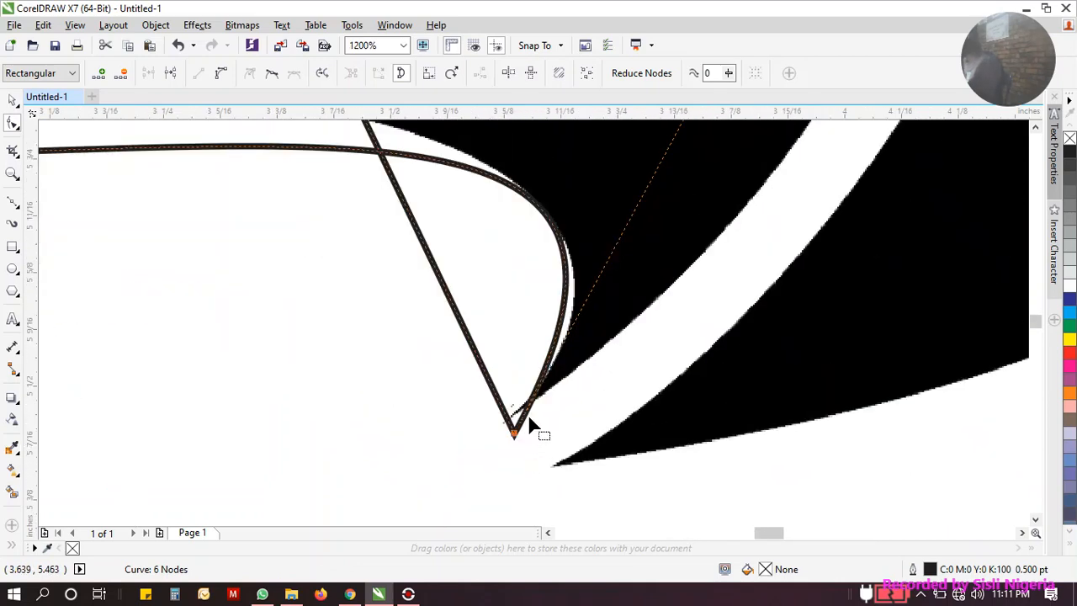
scroll(574, 379, "down", 2)
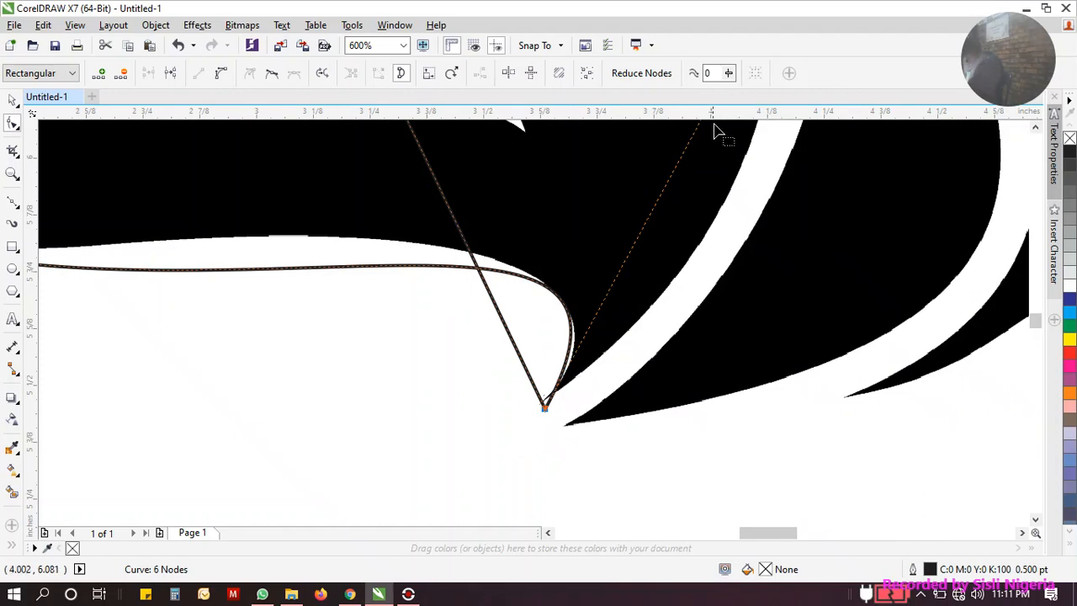
scroll(681, 180, "down", 4)
scroll(678, 189, "up", 4)
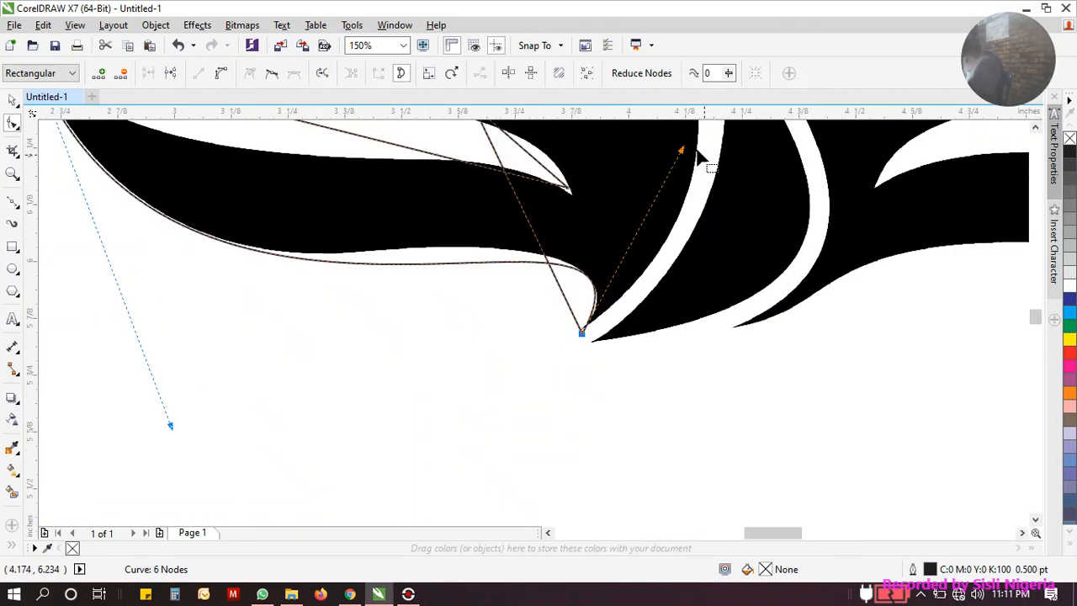
left_click_drag(662, 146, 675, 177)
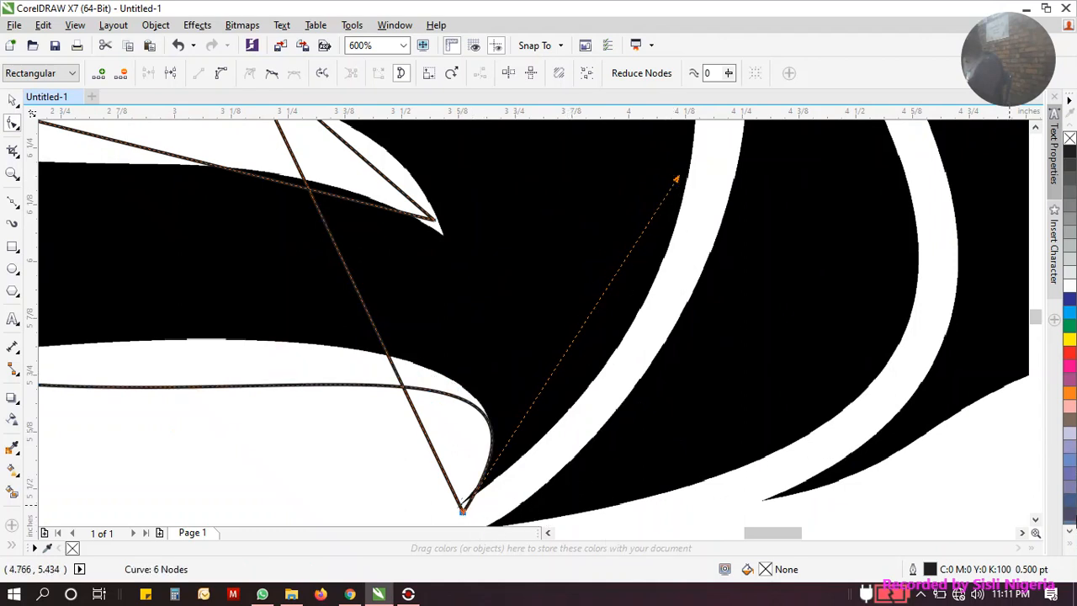
Step: Move the outline's base node onto the pointed tip of the left wing's base and readjust its control handle
left_click(1035, 520)
left_click(1035, 520)
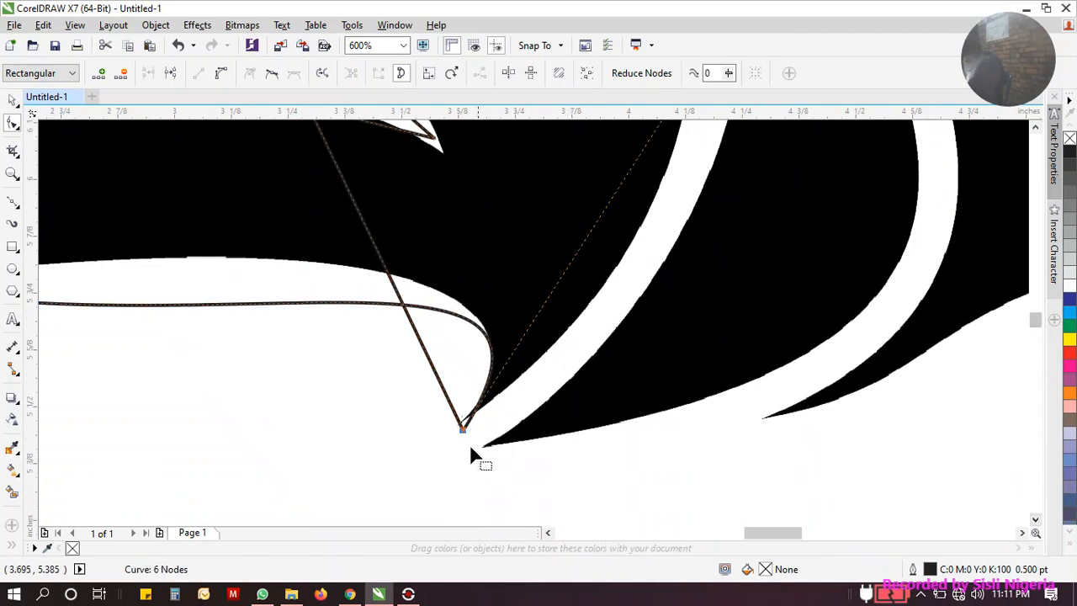
scroll(464, 433, "up", 2)
scroll(465, 434, "up", 3)
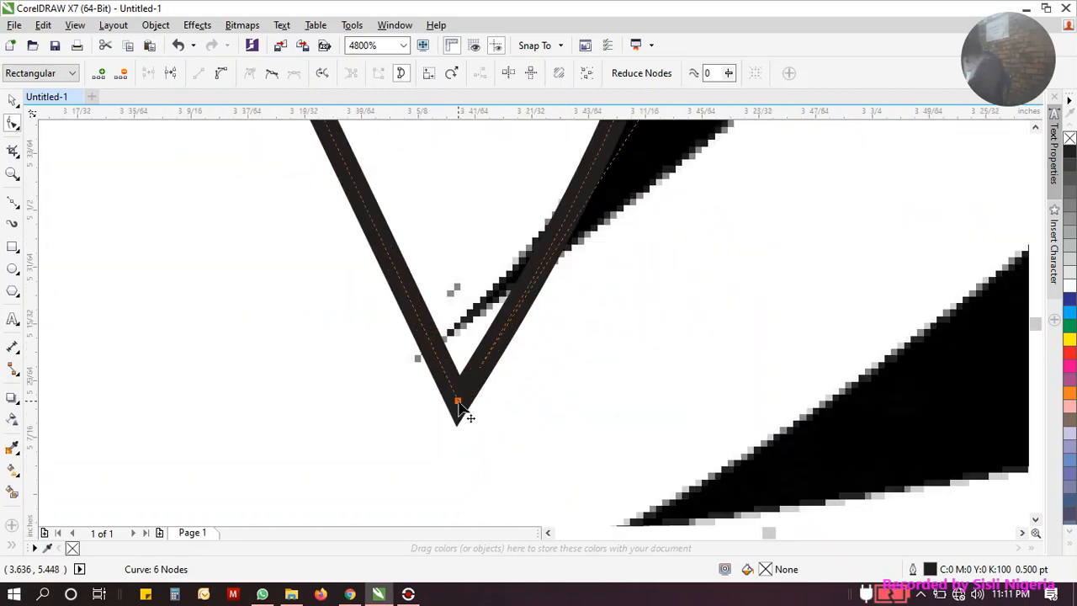
left_click_drag(434, 376, 420, 360)
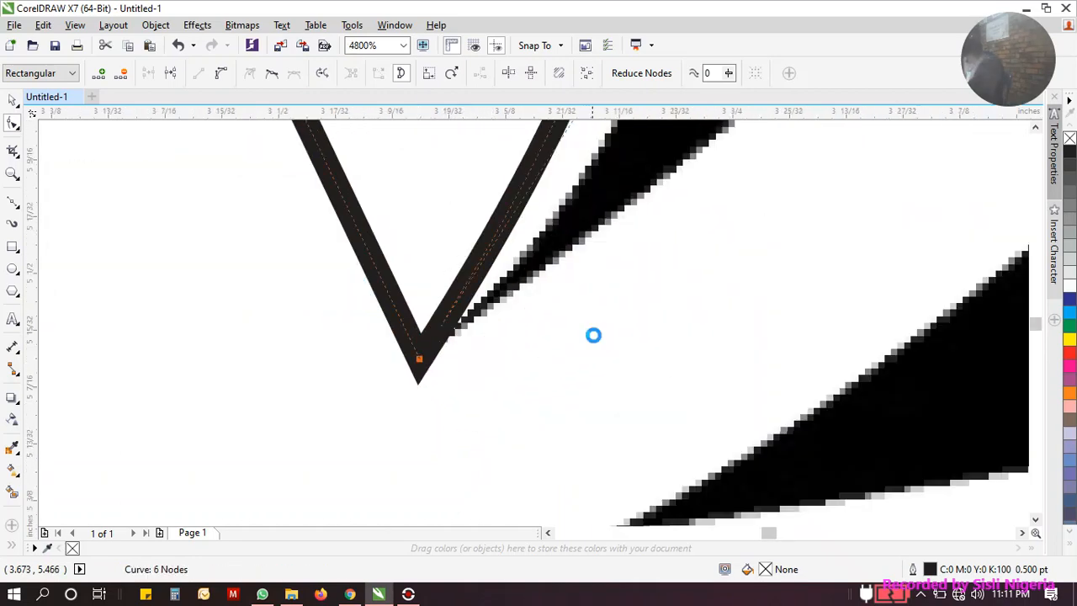
scroll(595, 343, "down", 3)
scroll(632, 175, "down", 2)
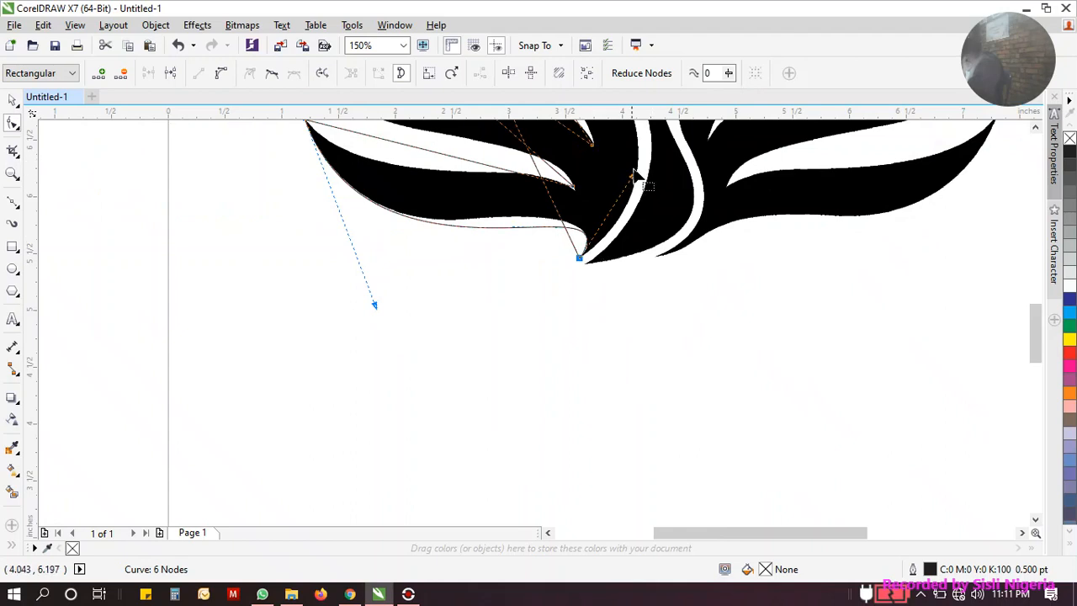
scroll(631, 181, "up", 1)
left_click_drag(626, 187, 632, 204)
scroll(494, 271, "up", 1)
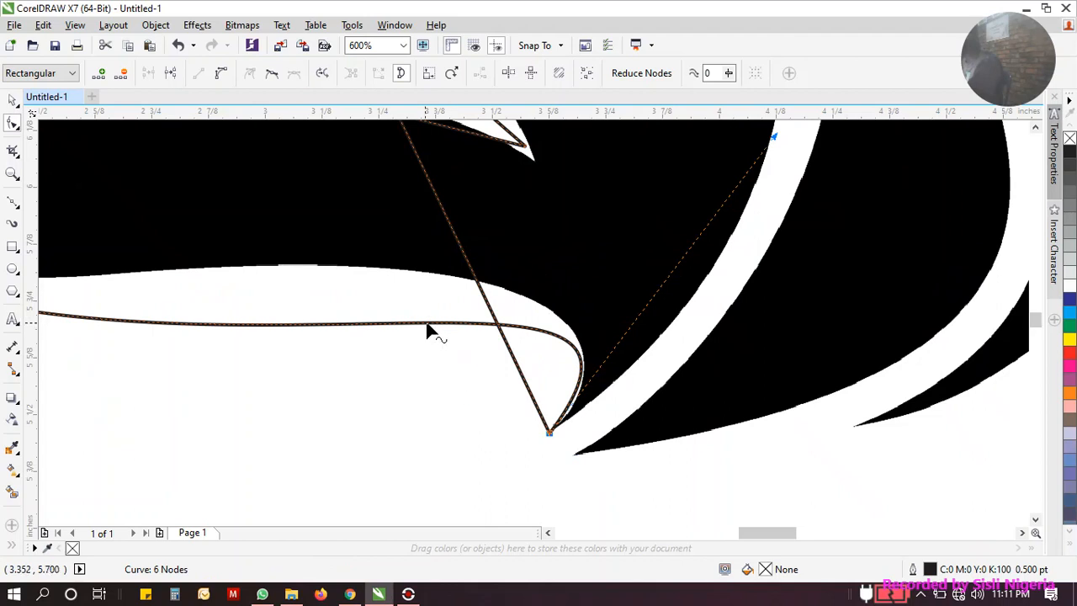
Step: Add a node on the bottom curve near the hook and convert the segments on both sides of it to straight lines
double_click(506, 327)
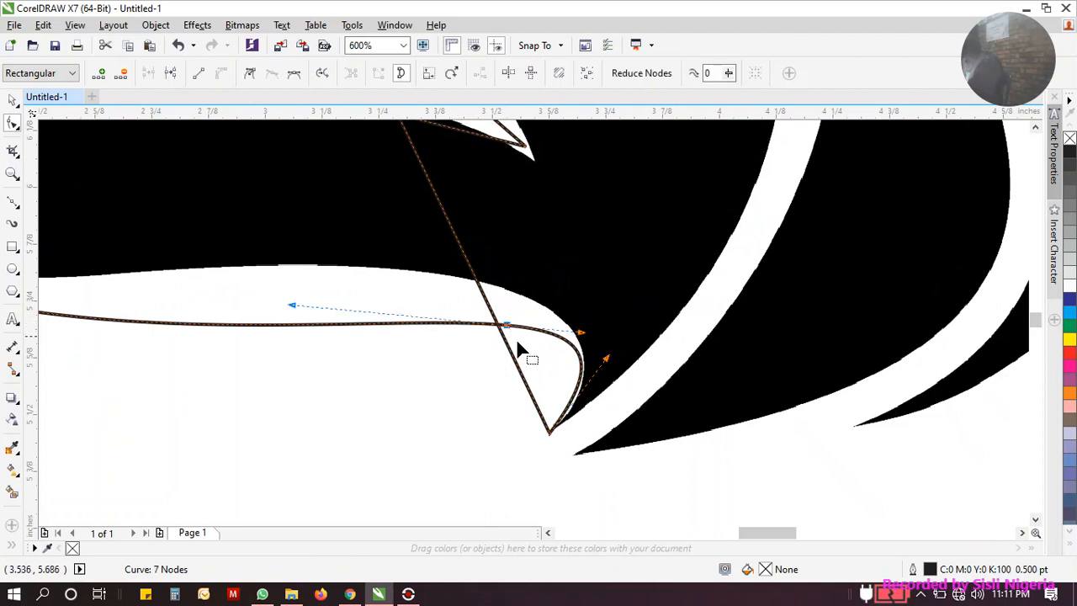
left_click(579, 356)
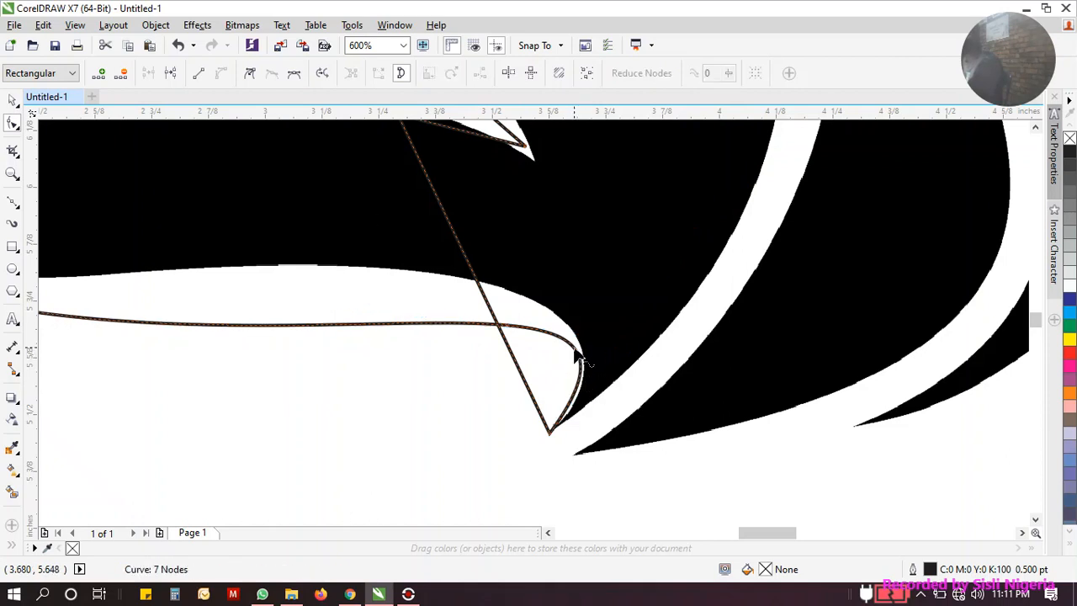
left_click(199, 75)
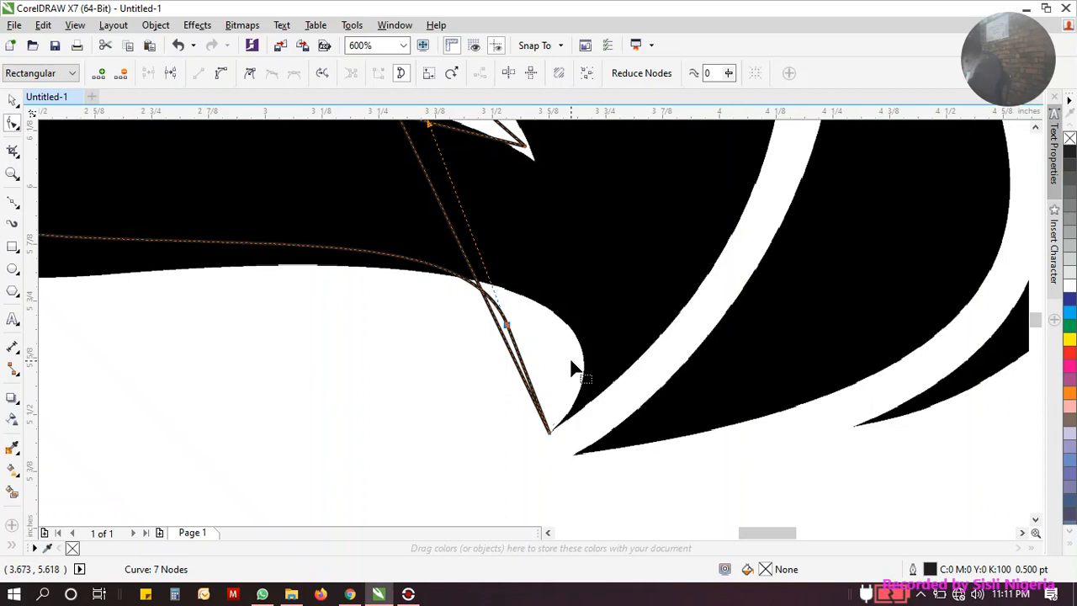
scroll(572, 370, "down", 4)
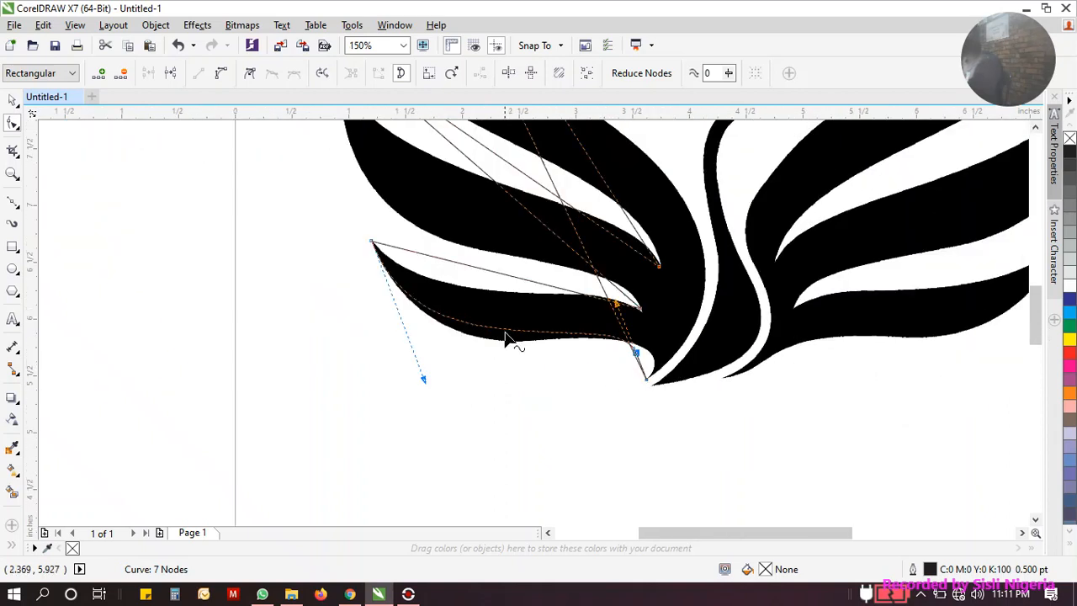
left_click(516, 335)
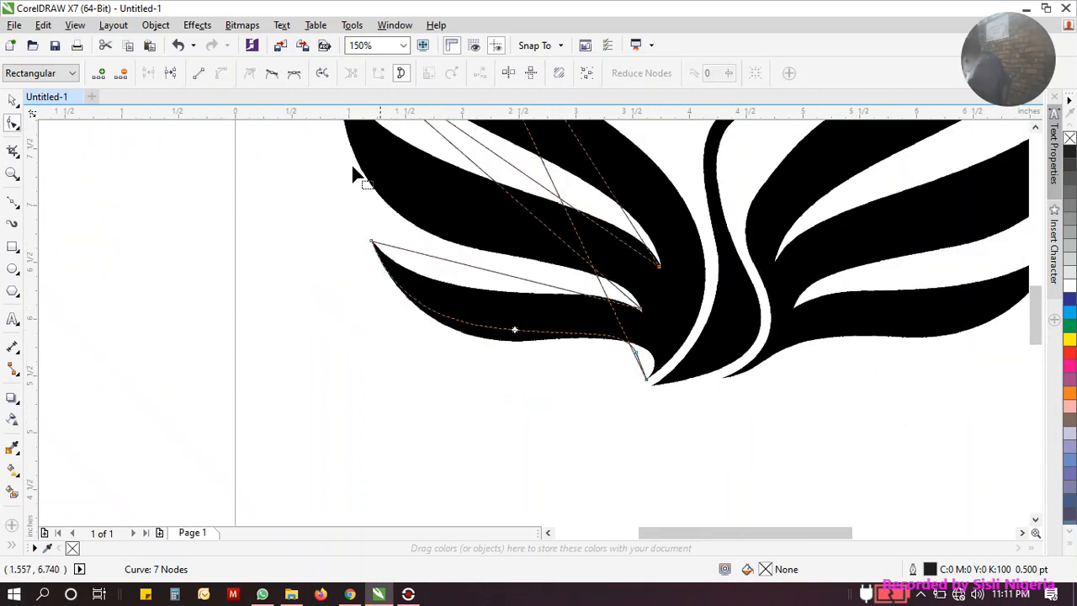
left_click(200, 75)
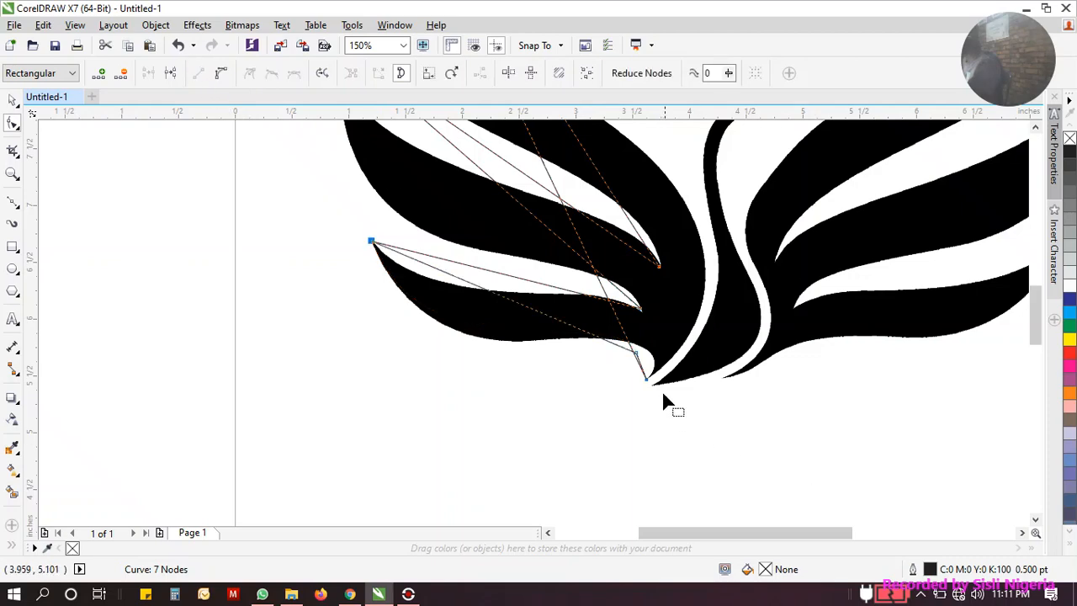
Step: Move the added node up onto the lowest feather's bottom edge, where the rounded hook begins
scroll(627, 354, "up", 6)
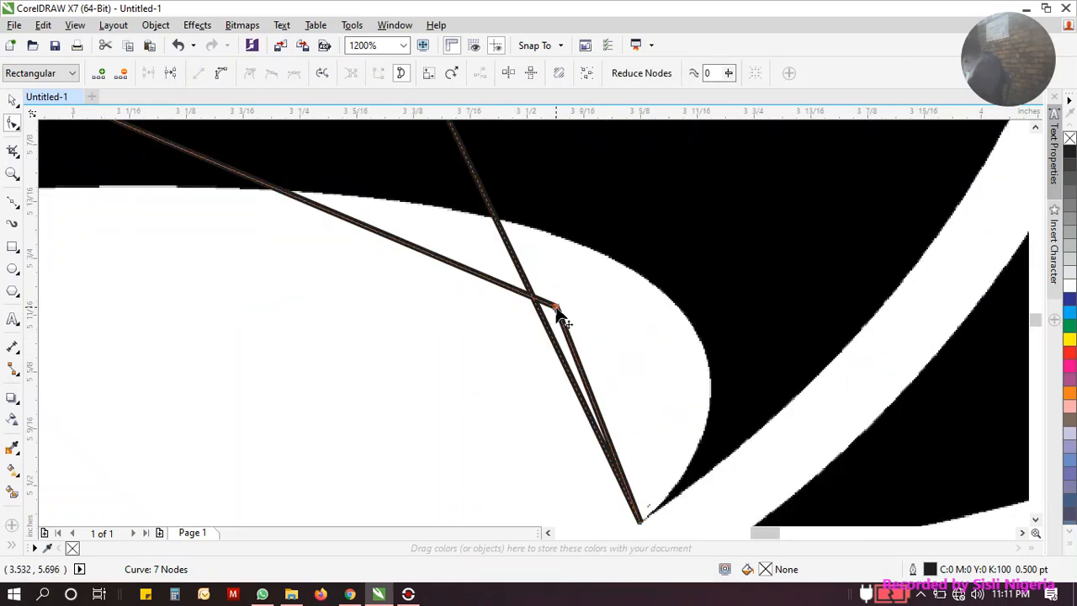
left_click_drag(555, 310, 552, 234)
scroll(559, 277, "down", 2)
scroll(574, 278, "up", 1)
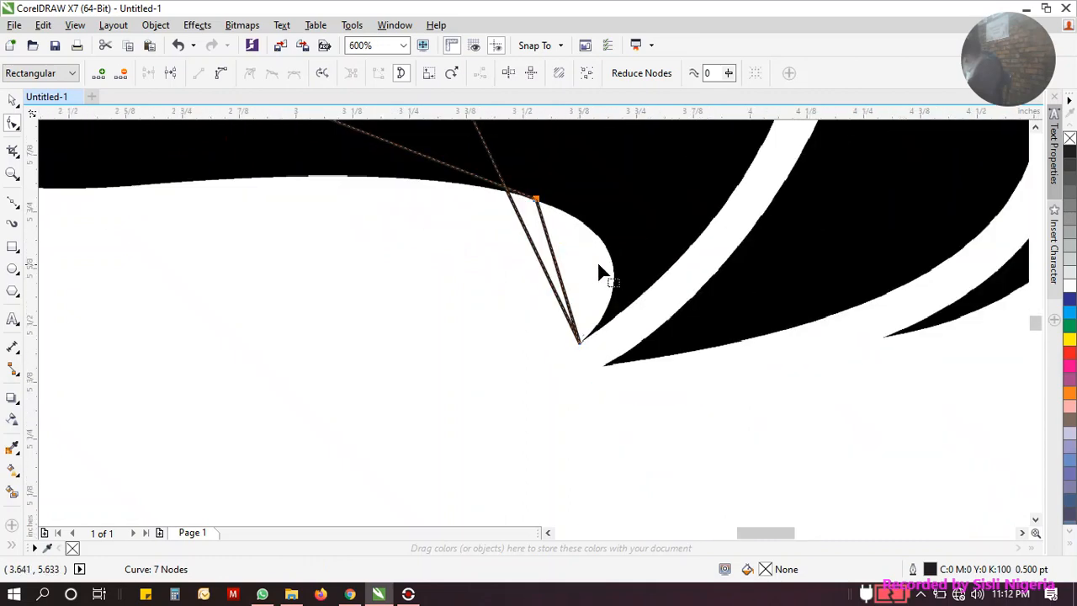
Step: Convert the short segment between the added node and the base node to a curve and bend it along the rounded hook
scroll(637, 261, "up", 2)
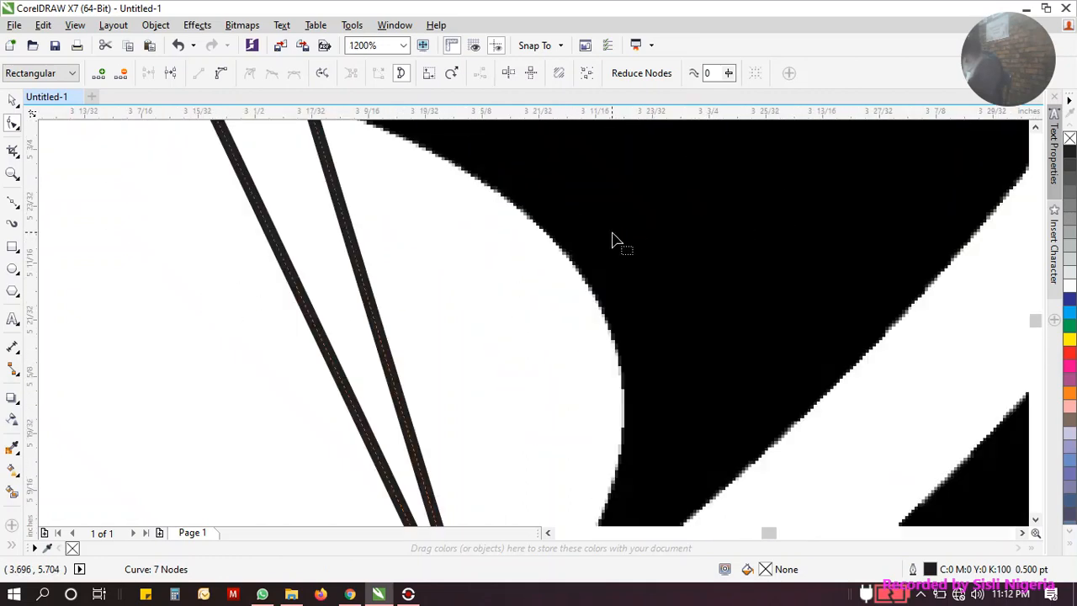
scroll(496, 319, "down", 1)
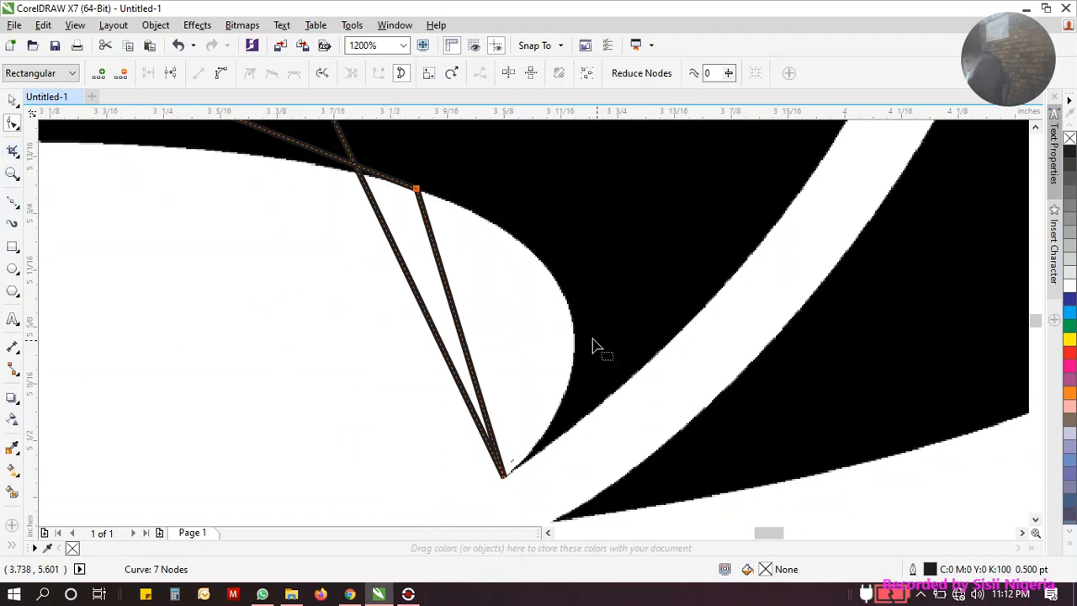
left_click(452, 308)
left_click_drag(461, 335, 568, 305)
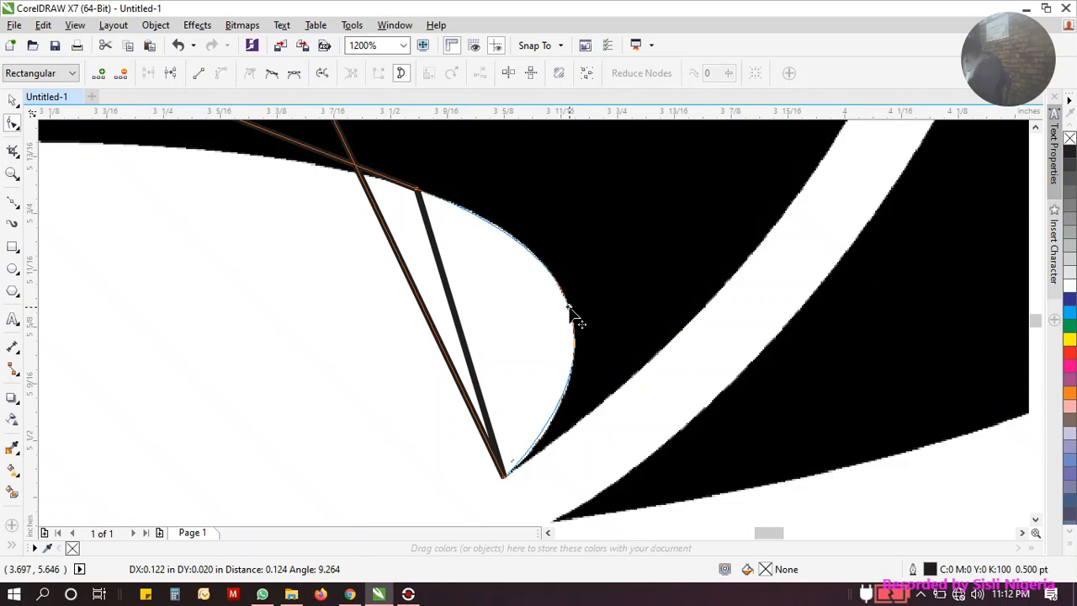
left_click_drag(569, 309, 566, 309)
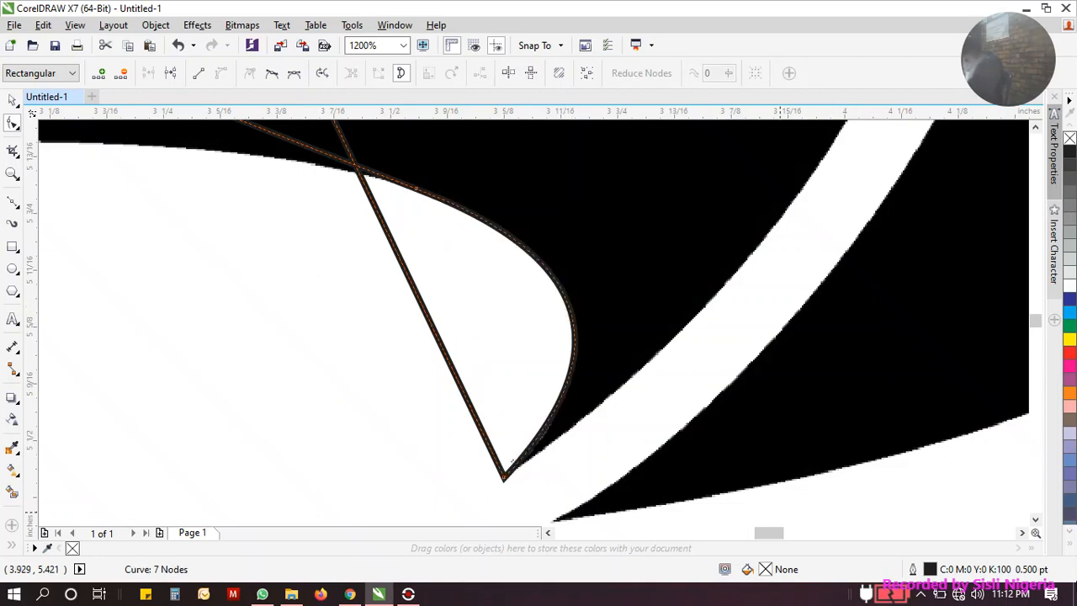
scroll(779, 313, "down", 2)
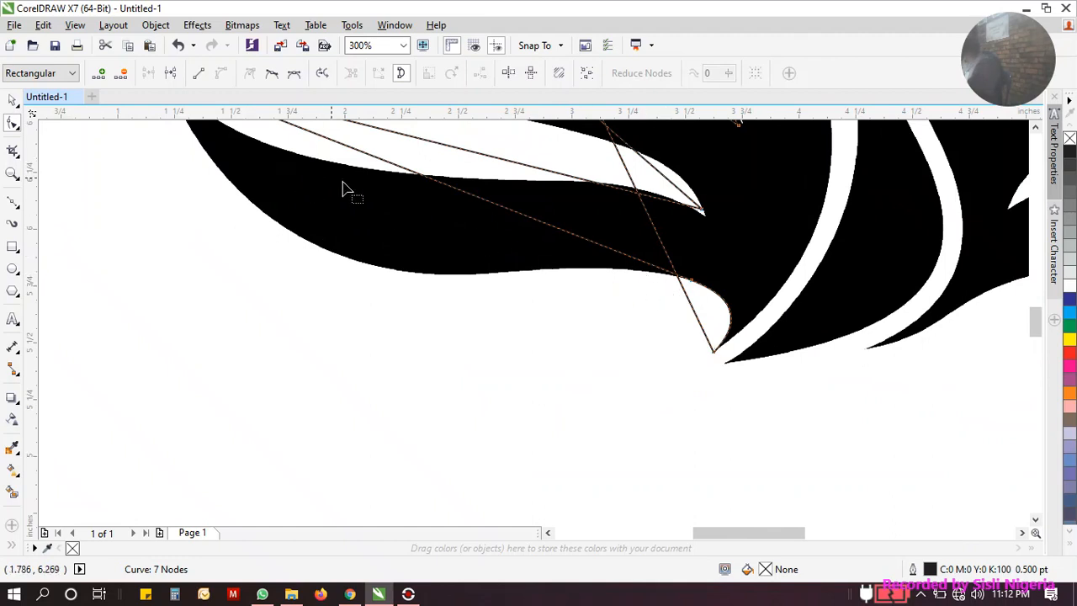
scroll(387, 202, "down", 1)
scroll(341, 169, "up", 1)
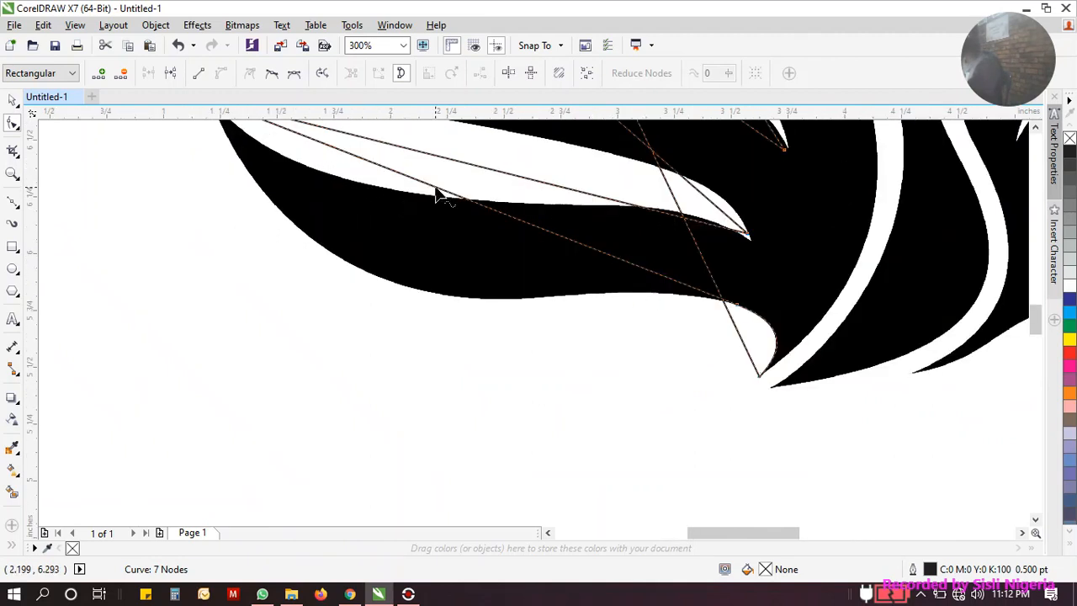
Step: Convert the long bottom segment of the lowest feather to a curve and bend it along the feather's lower edge with both control handles
left_click(220, 75)
left_click_drag(562, 238, 356, 280)
left_click_drag(442, 296, 456, 307)
left_click_drag(386, 177, 313, 326)
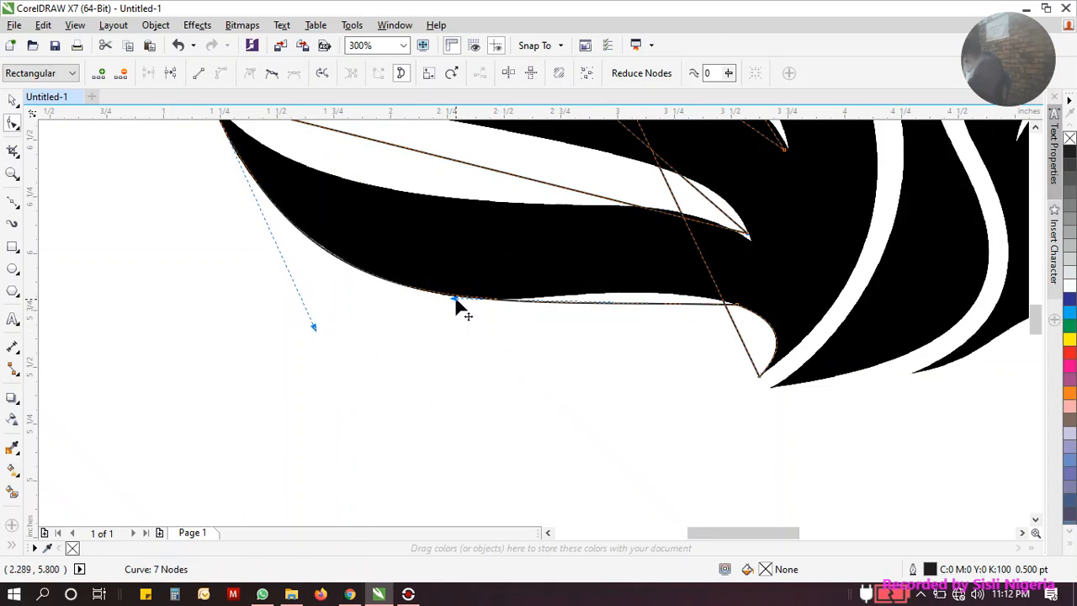
left_click_drag(460, 305, 643, 272)
left_click_drag(313, 328, 334, 404)
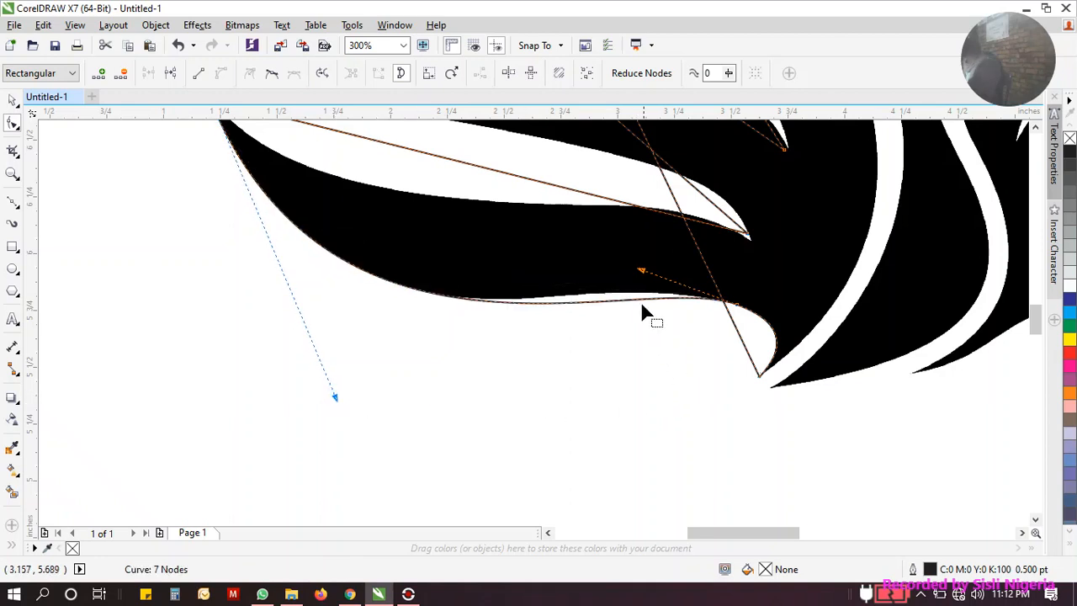
Step: Fine-tune both control handles of the lowest feather's bottom curve until it matches the bitmap edge up to the rounded hook
left_click(642, 274)
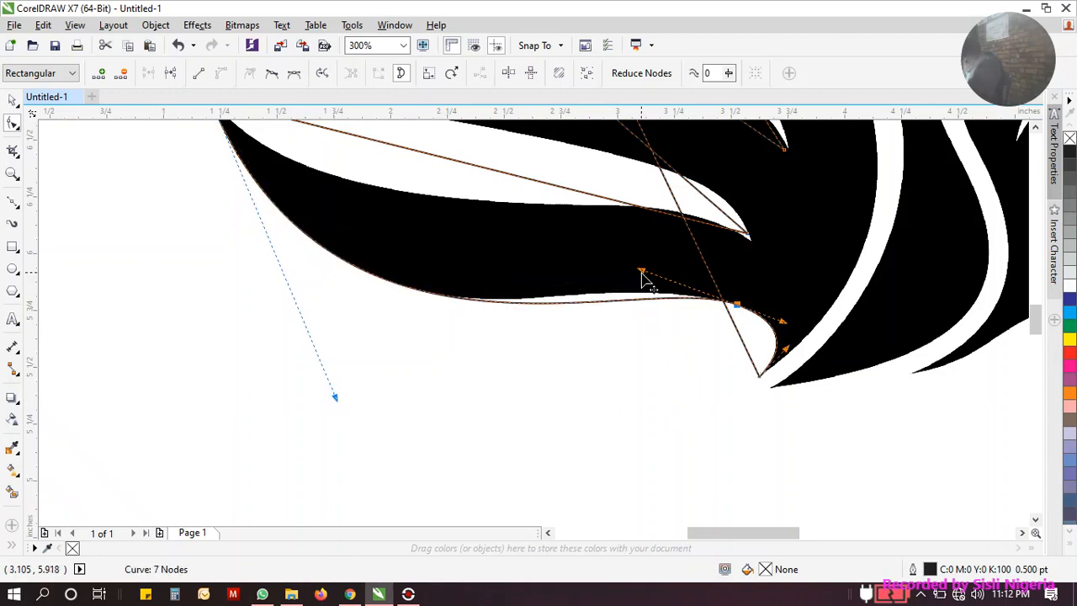
left_click_drag(641, 272, 607, 257)
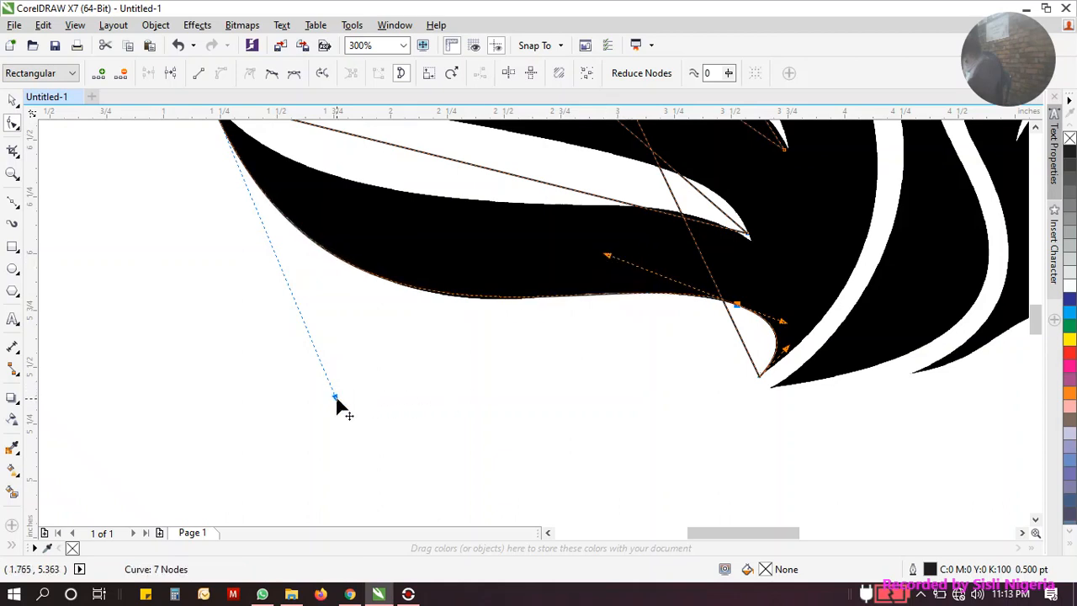
left_click_drag(336, 399, 343, 404)
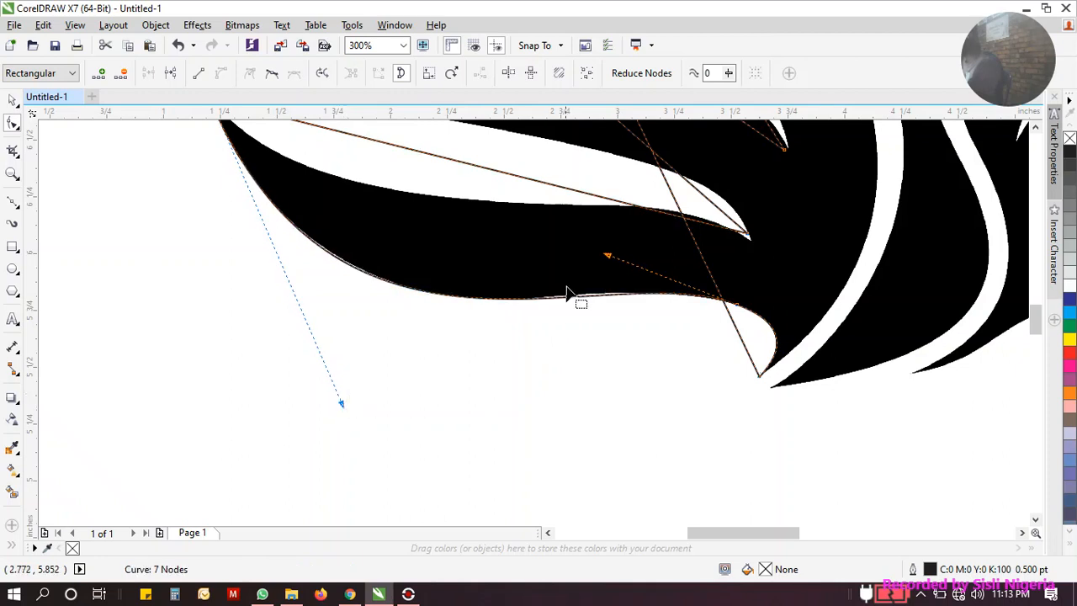
left_click_drag(610, 258, 608, 253)
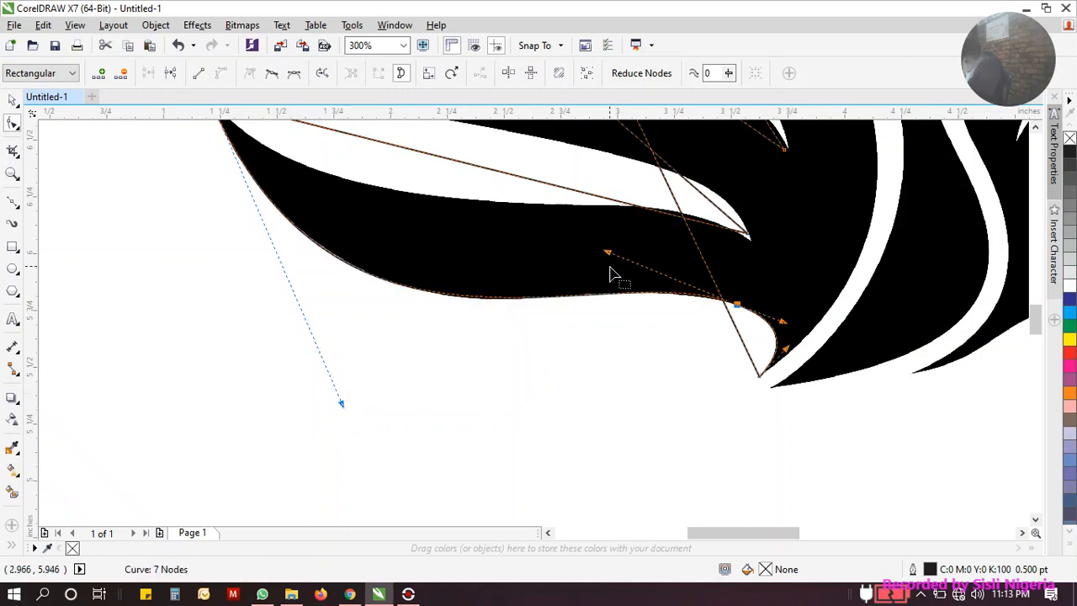
Step: Move the inner node between the lowest and middle feathers onto the exact tip of the white gap
scroll(602, 323, "down", 2)
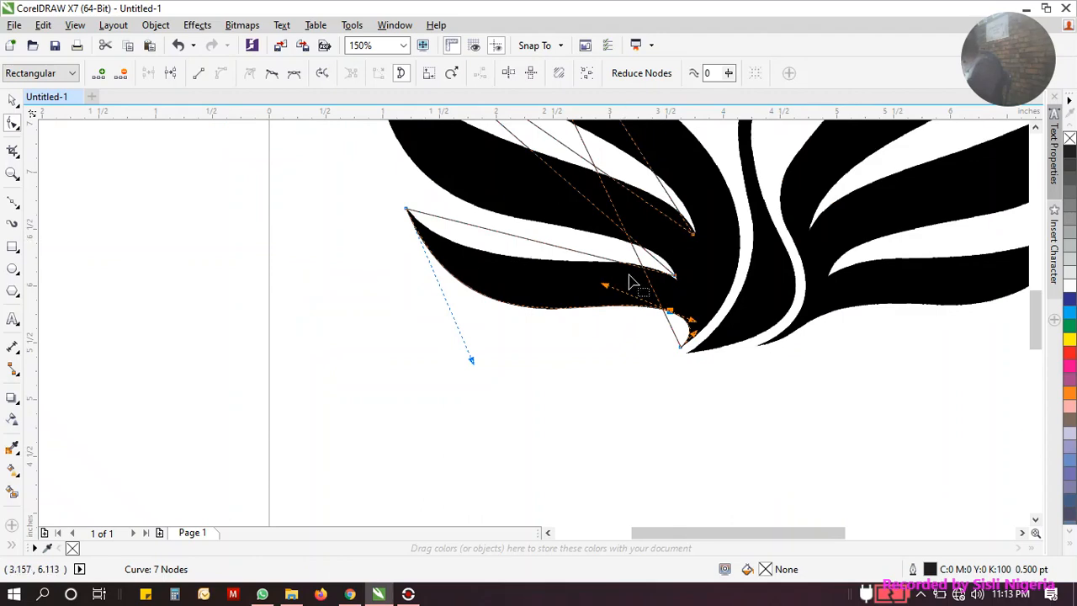
scroll(652, 264, "up", 3)
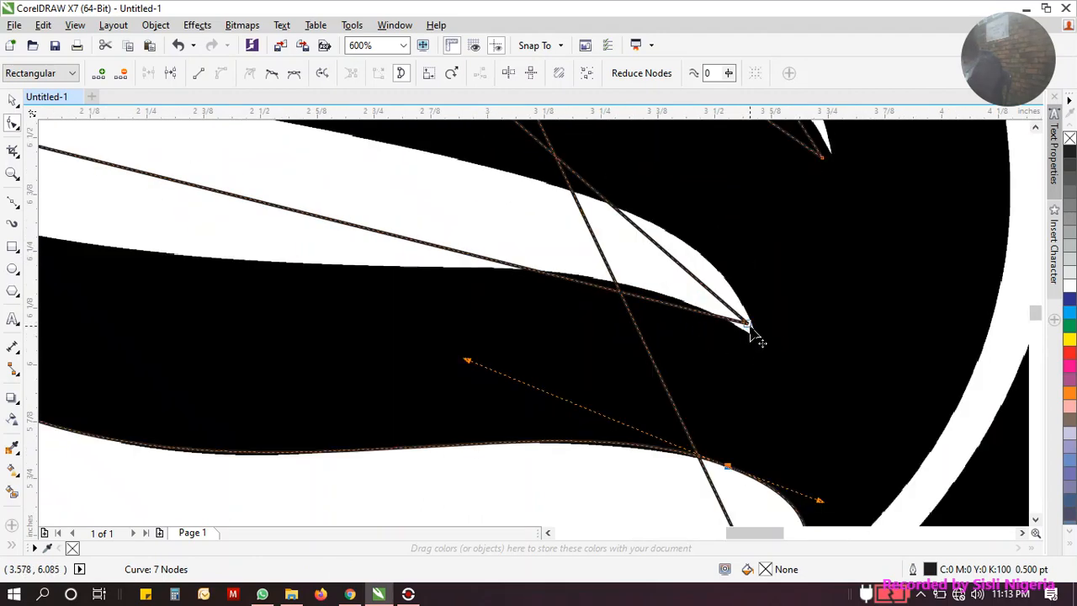
scroll(755, 335, "up", 1)
left_click_drag(752, 339, 765, 352)
scroll(485, 280, "down", 1)
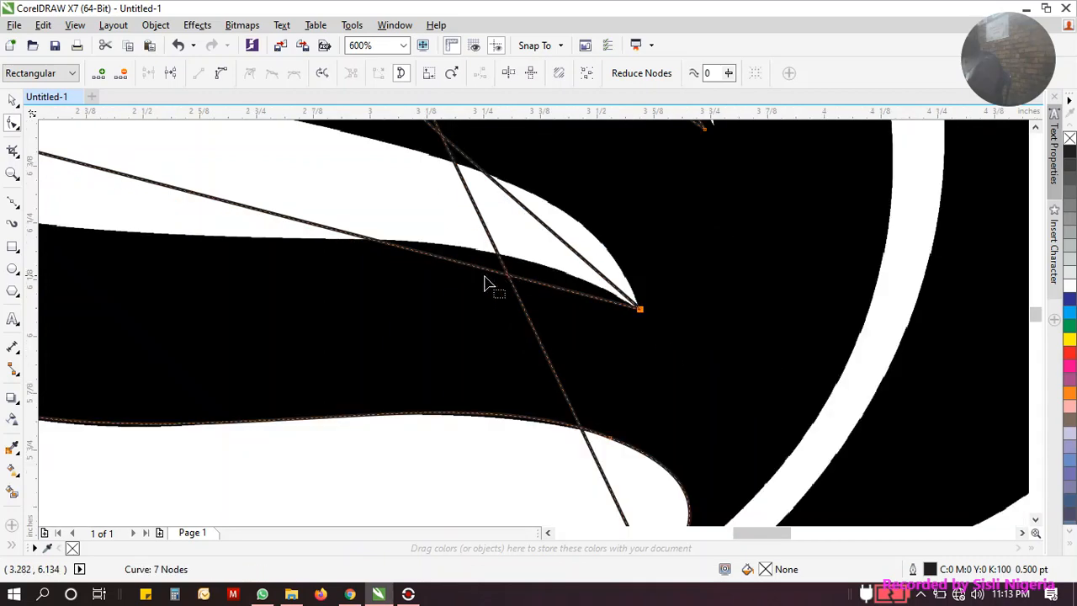
Step: Add a node where the straight line crosses the lowest feather's top edge
scroll(404, 256, "down", 1)
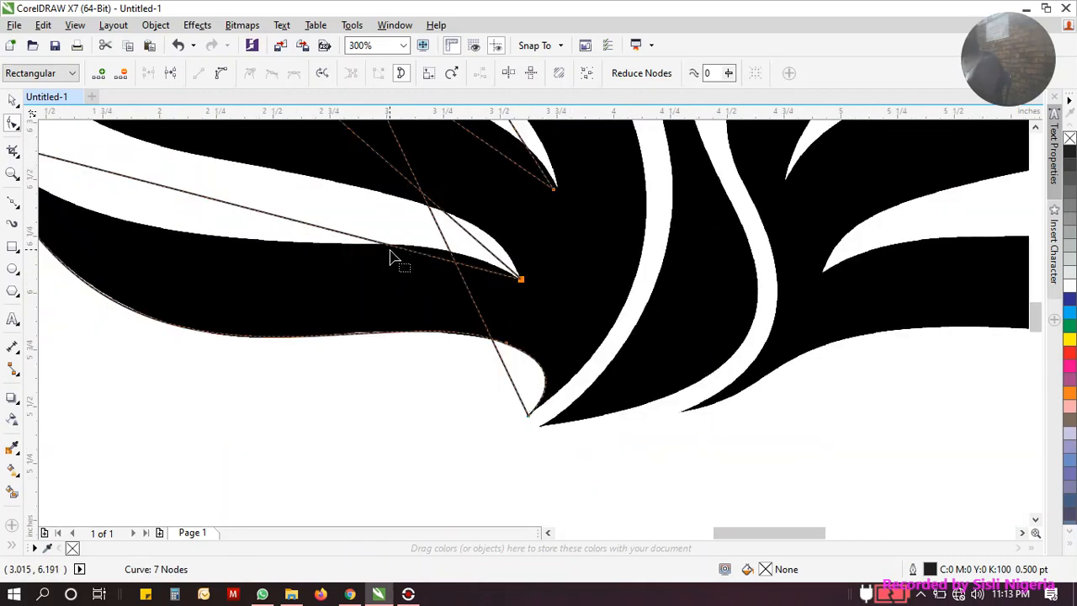
scroll(389, 257, "up", 2)
left_click(379, 235)
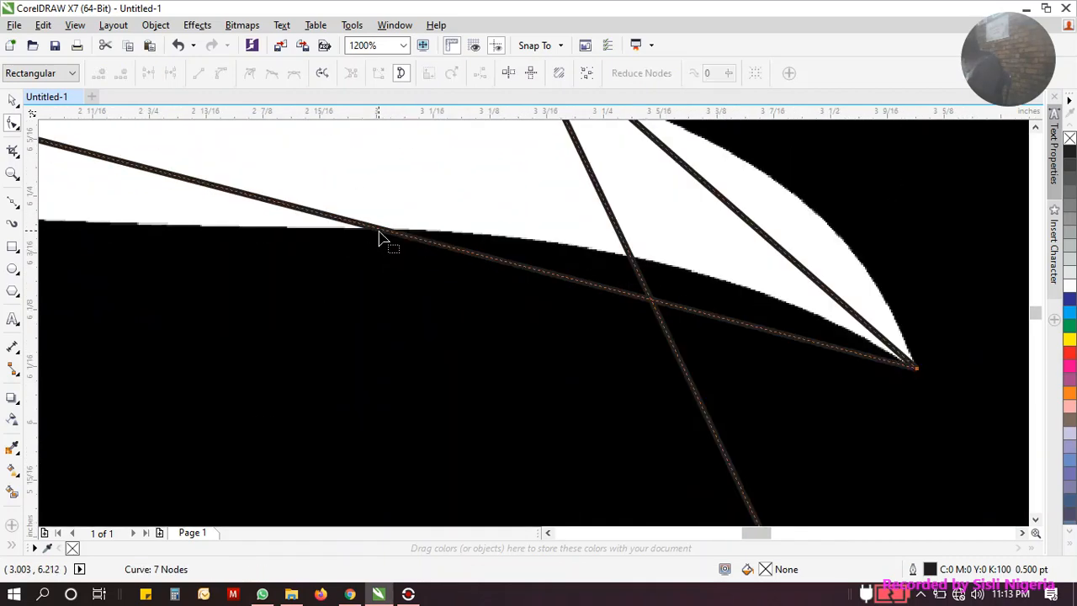
double_click(381, 230)
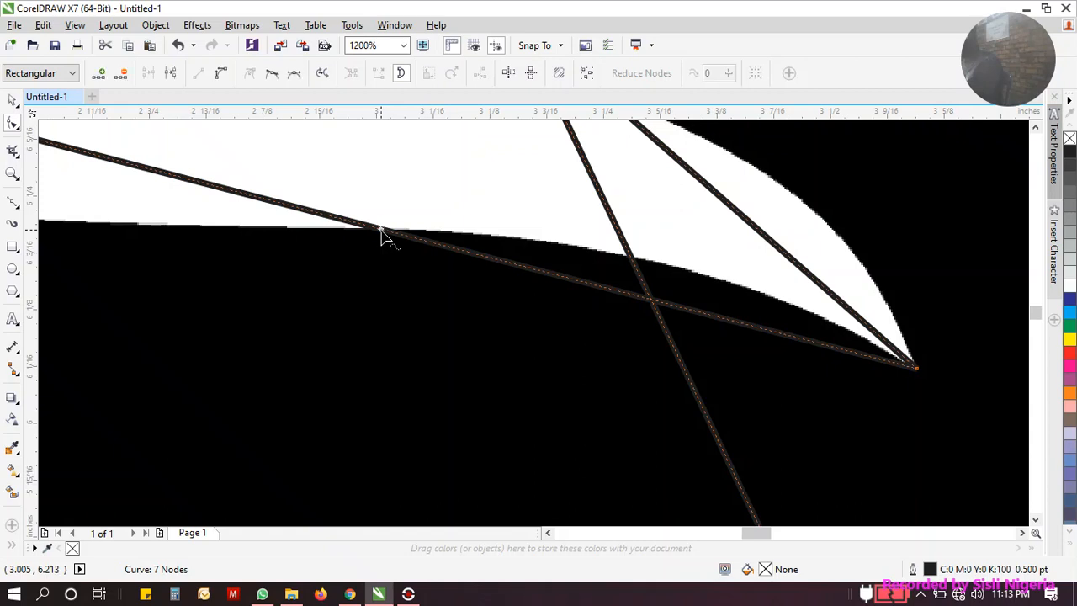
Step: Convert the short segment from the added node to the gap's inner tip to a curve and bend it along the feather's top edge
left_click(616, 292)
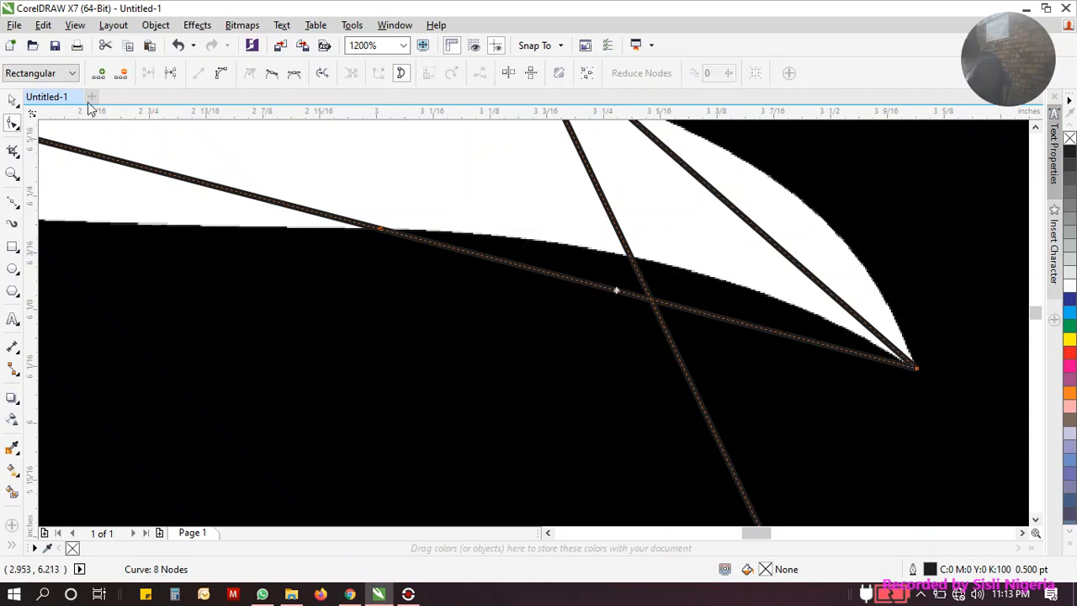
left_click(222, 74)
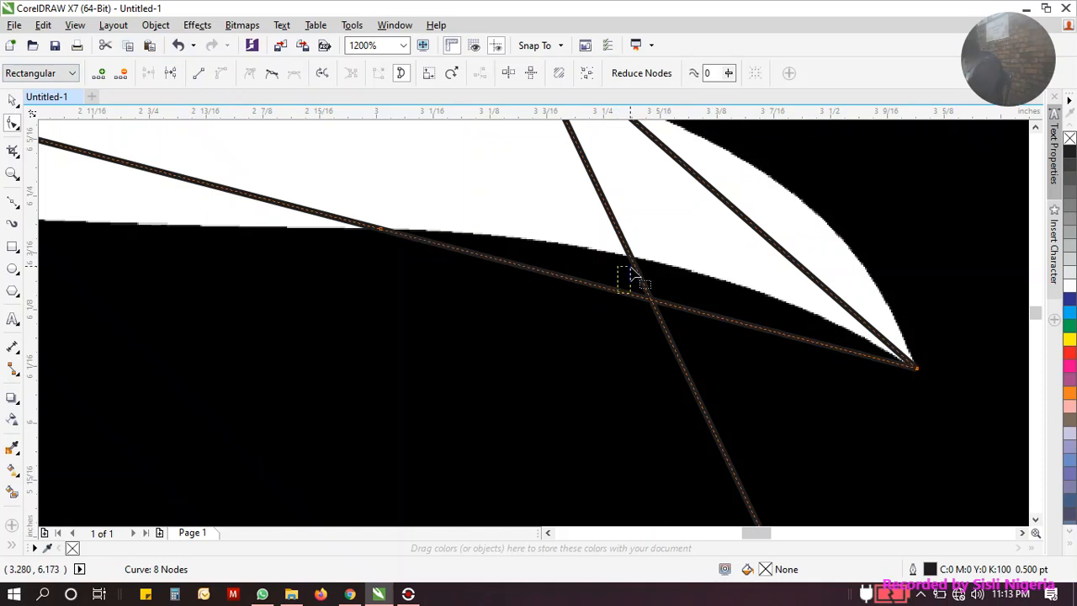
left_click_drag(640, 298, 665, 272)
scroll(635, 268, "down", 1)
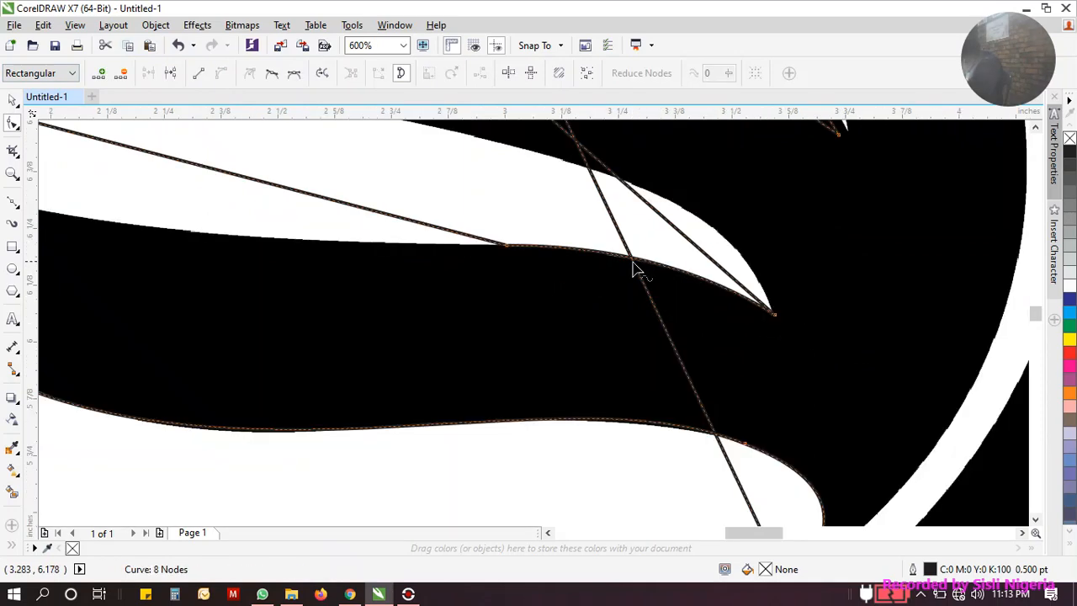
Step: Convert the long segment from the lowest feather's outer tip to the added node to a curve and bend it onto the top edge
scroll(673, 276, "down", 1)
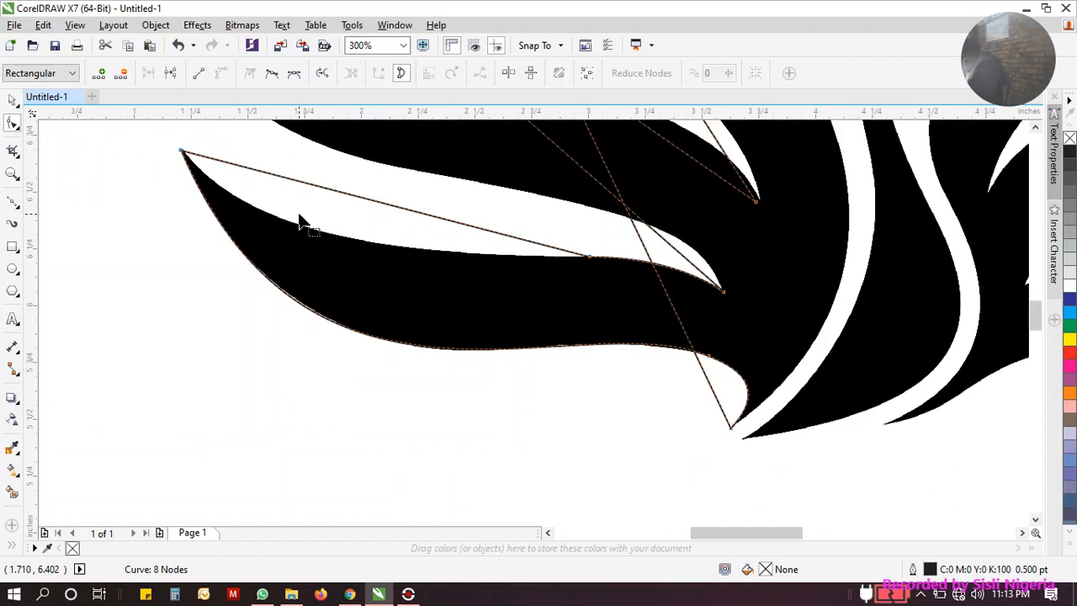
left_click(377, 203)
left_click(221, 74)
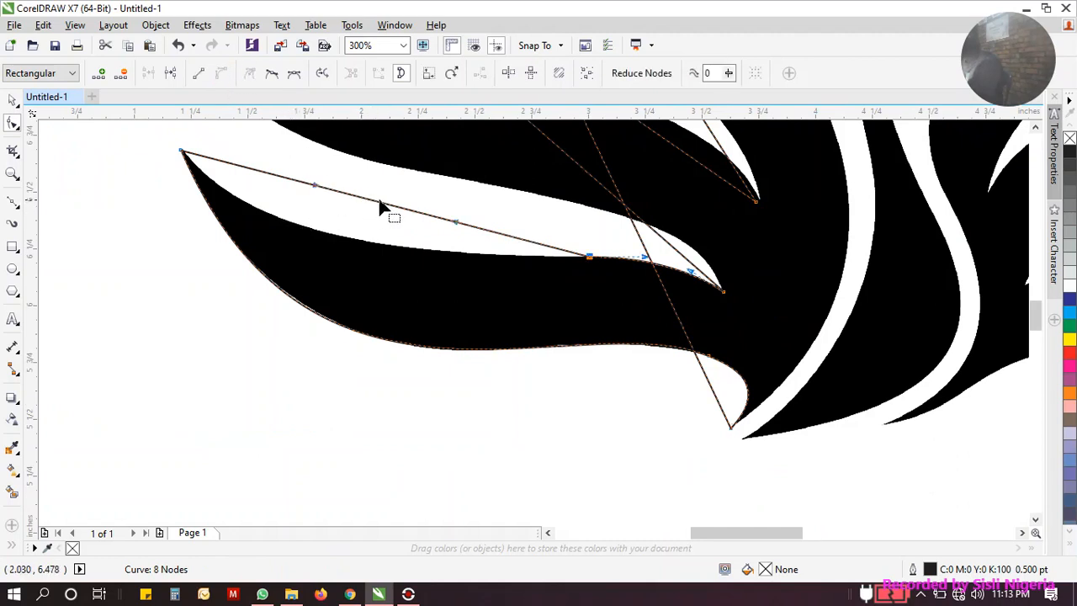
left_click_drag(383, 210, 325, 233)
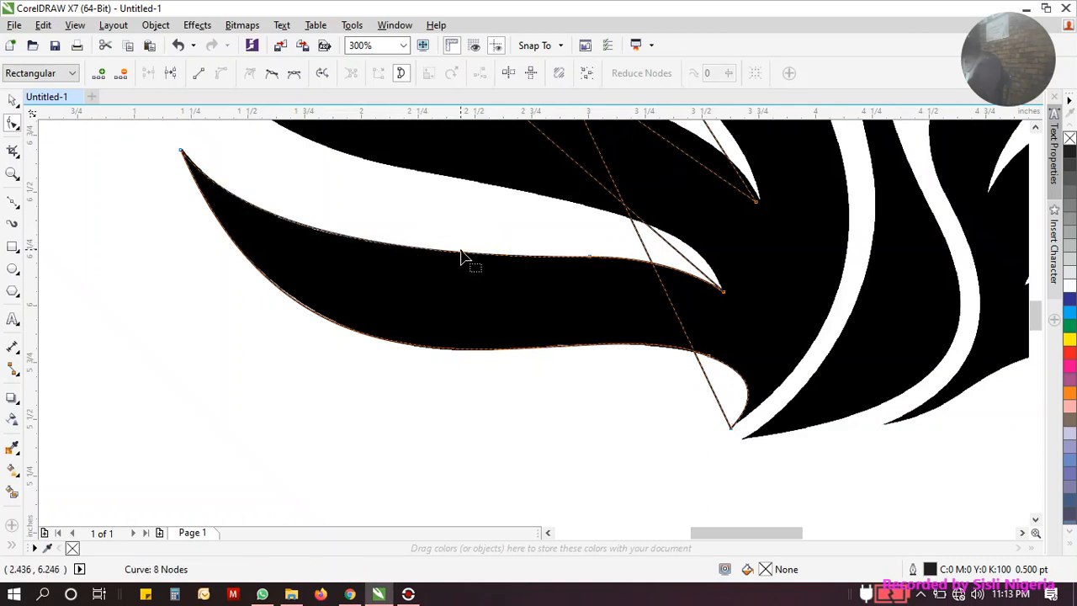
Step: Add a node on the line below the middle feather and move it onto that feather's bottom edge, near the inner end of the gap
scroll(586, 279, "down", 1)
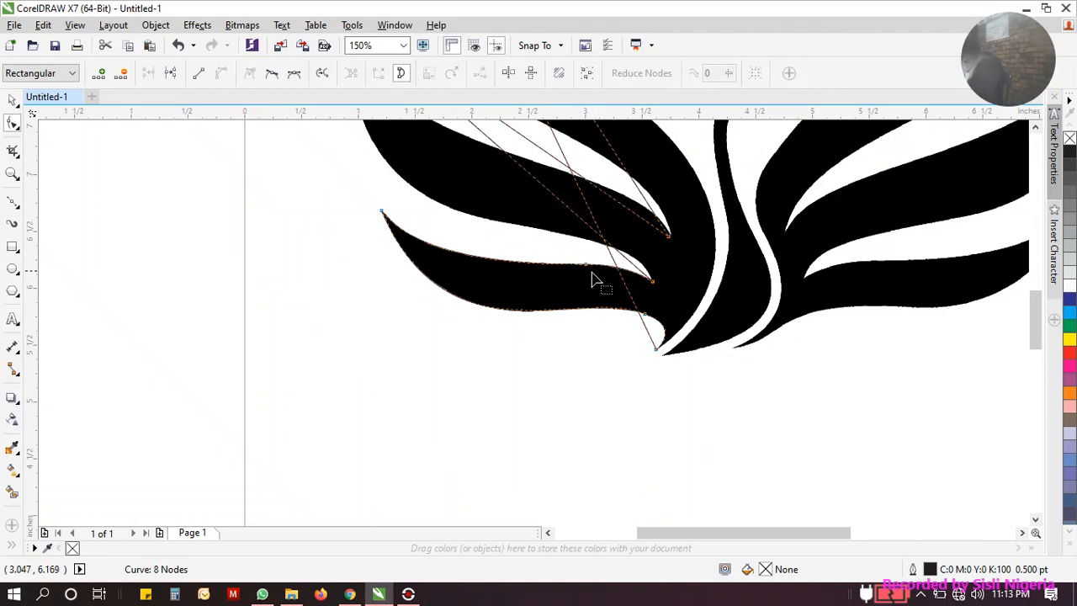
scroll(593, 279, "down", 1)
scroll(486, 195, "up", 1)
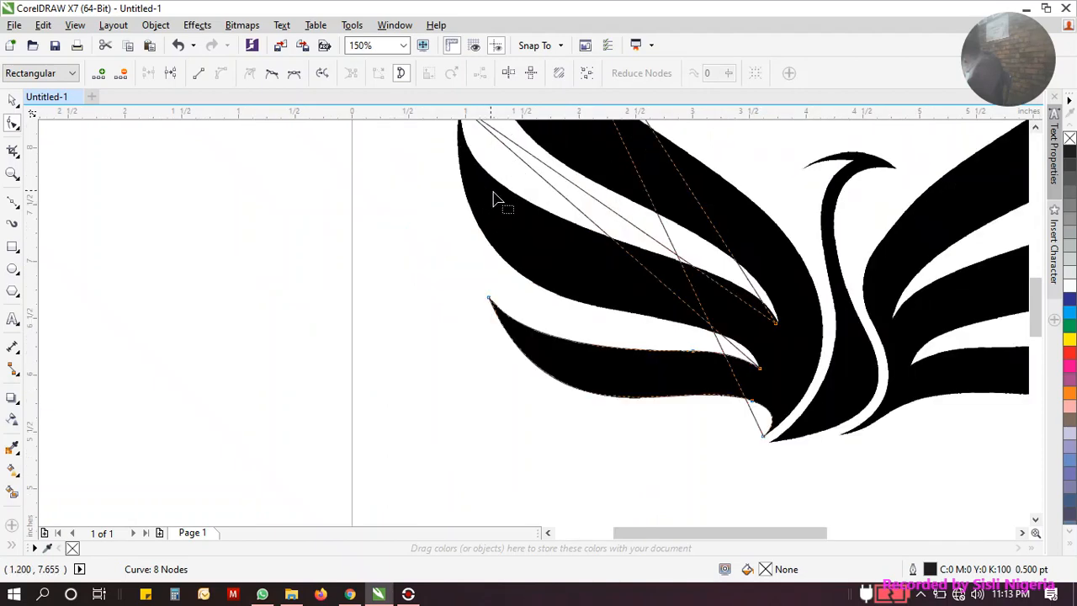
scroll(703, 360, "up", 2)
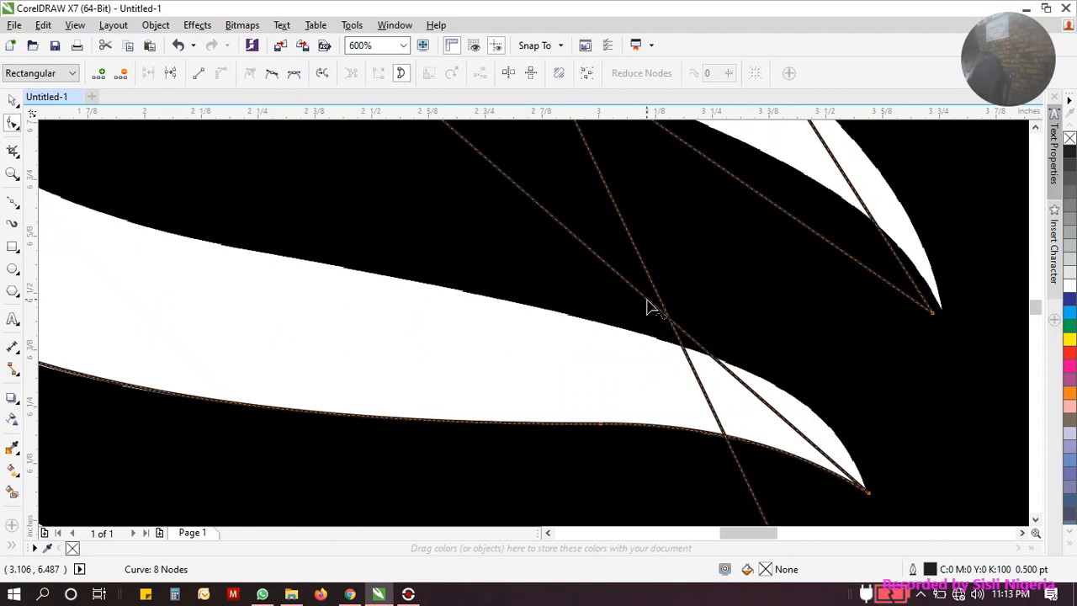
left_click_drag(649, 302, 661, 345)
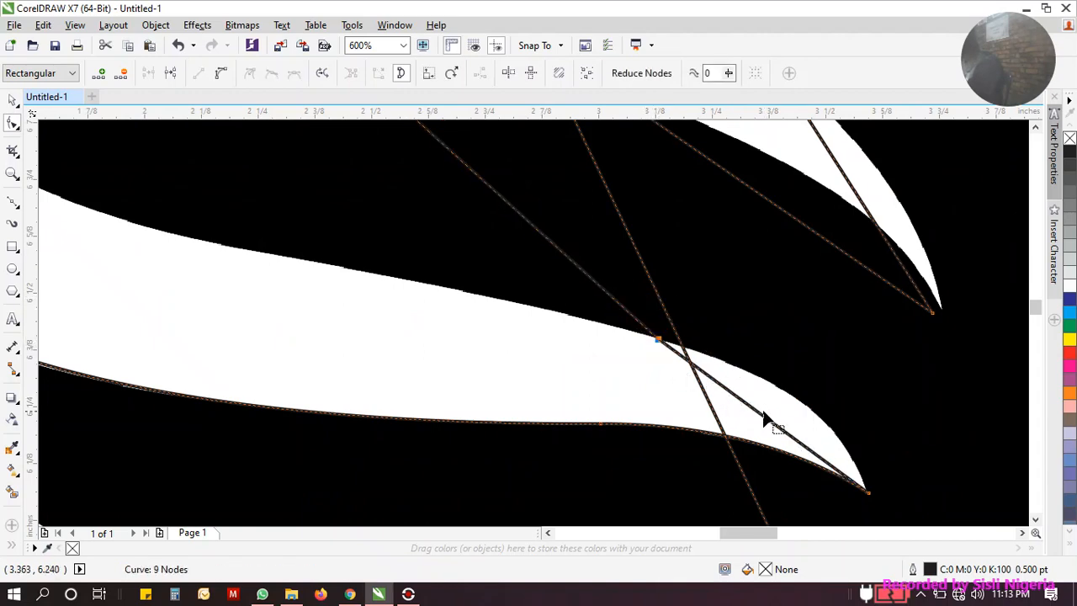
Step: Convert the short segment between the middle feather's new node and the gap's inner tip to a curve and bend it along the rounded edge
left_click(760, 419)
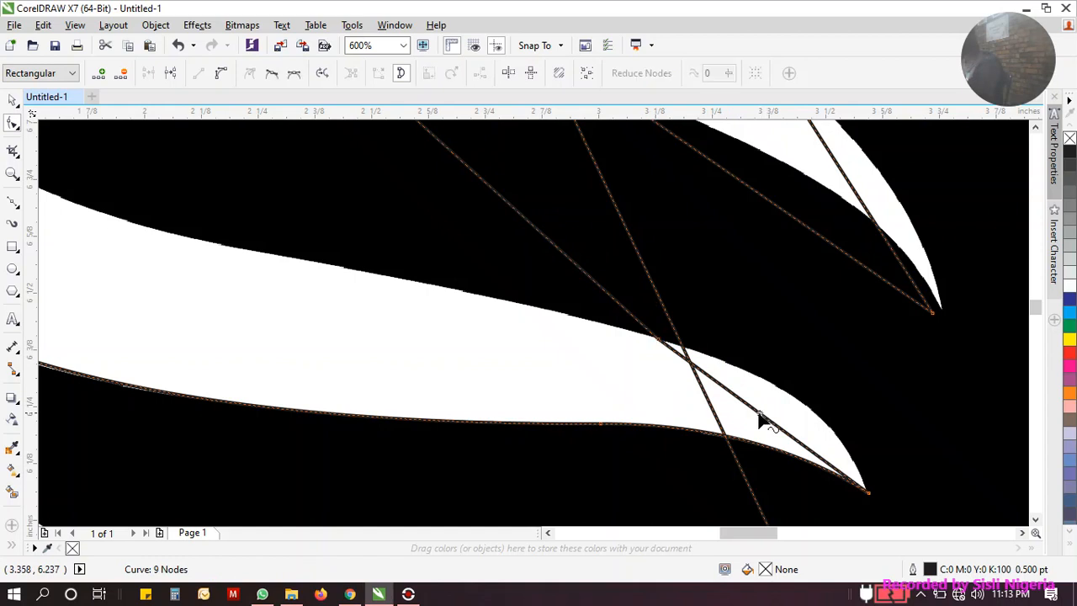
left_click(223, 76)
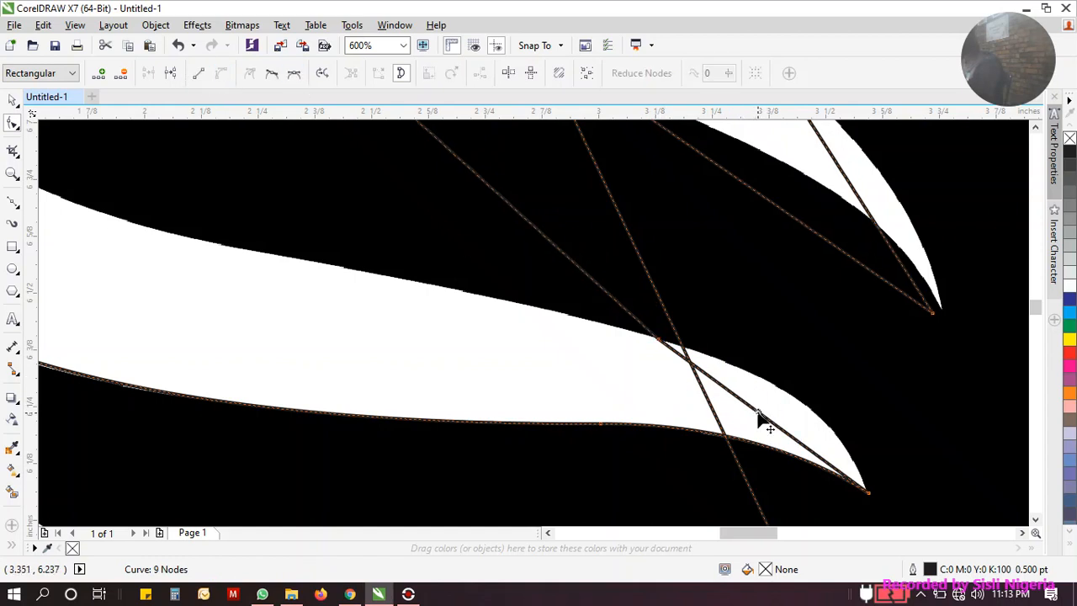
left_click_drag(764, 423, 797, 397)
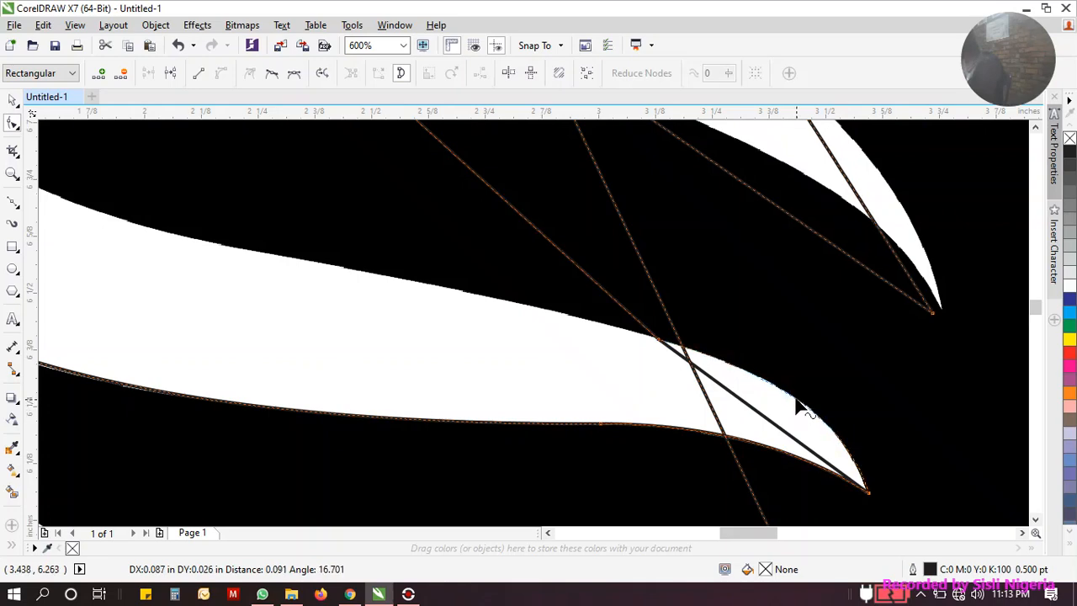
Step: Convert the middle feather's long bottom segment to a curve and shape it along the lower edge with the control handles at both ends
scroll(589, 345, "down", 3)
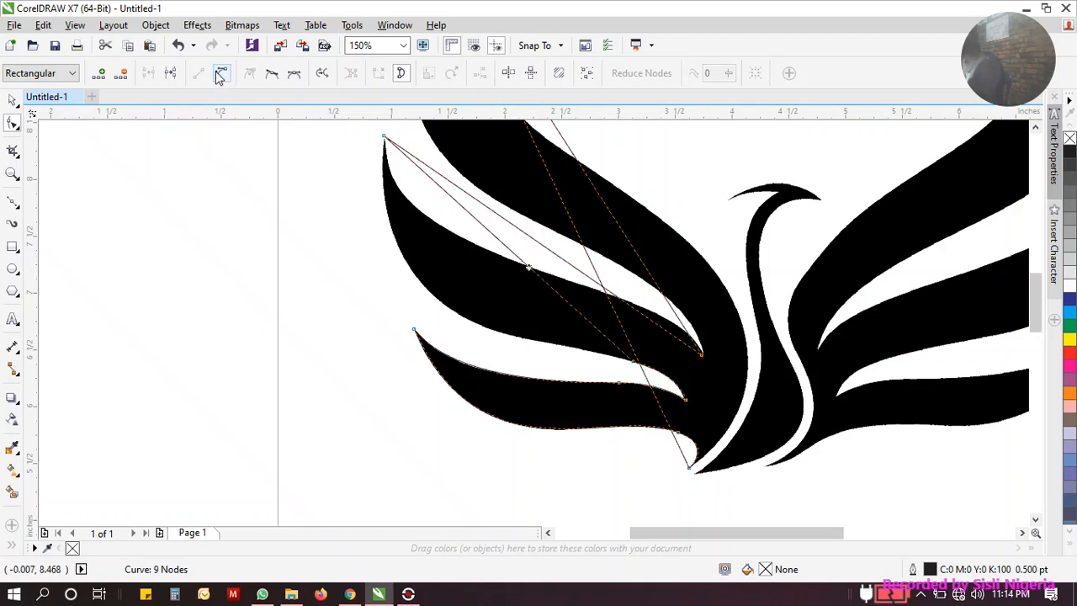
left_click(530, 294)
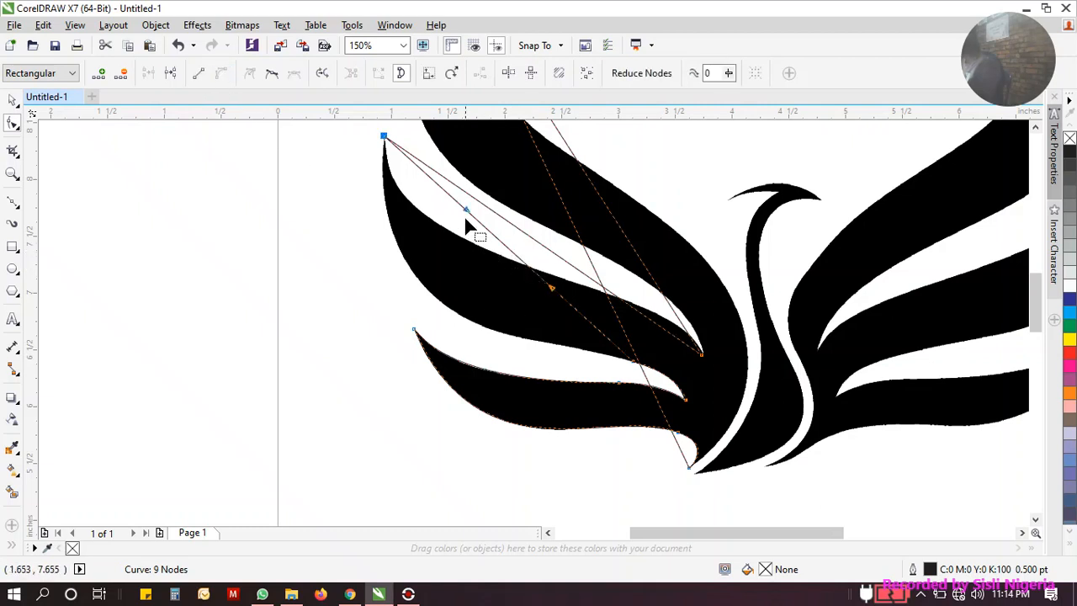
left_click_drag(468, 213, 360, 316)
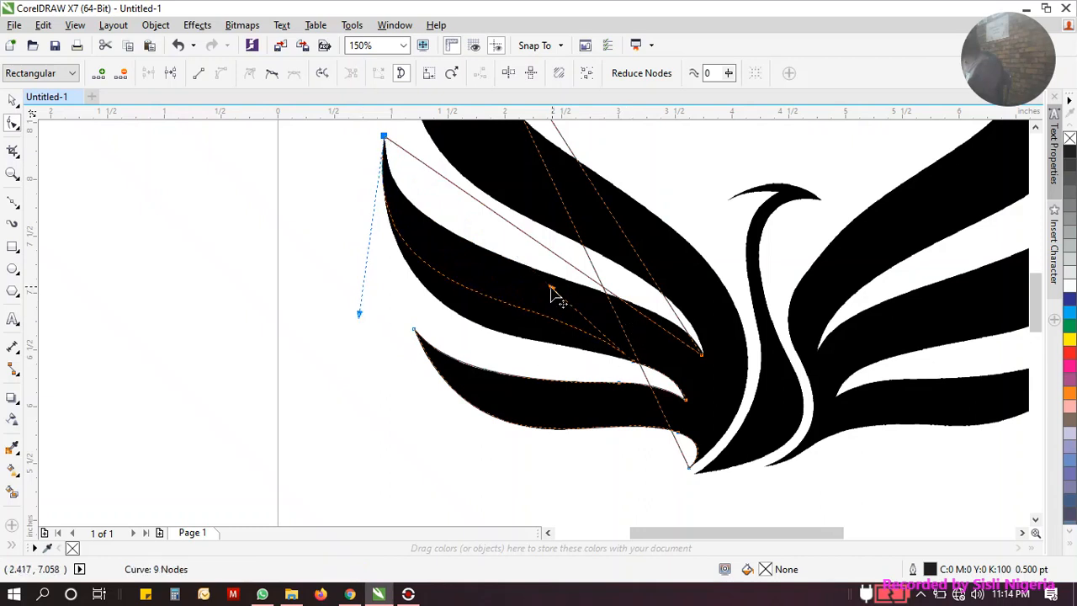
left_click_drag(552, 289, 595, 313)
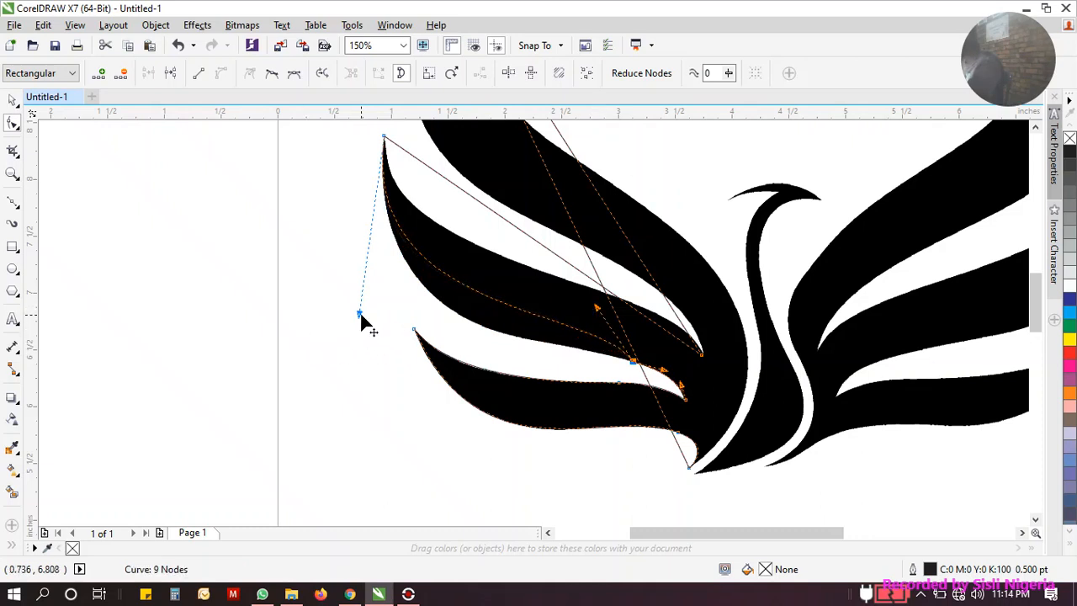
left_click_drag(360, 315, 365, 383)
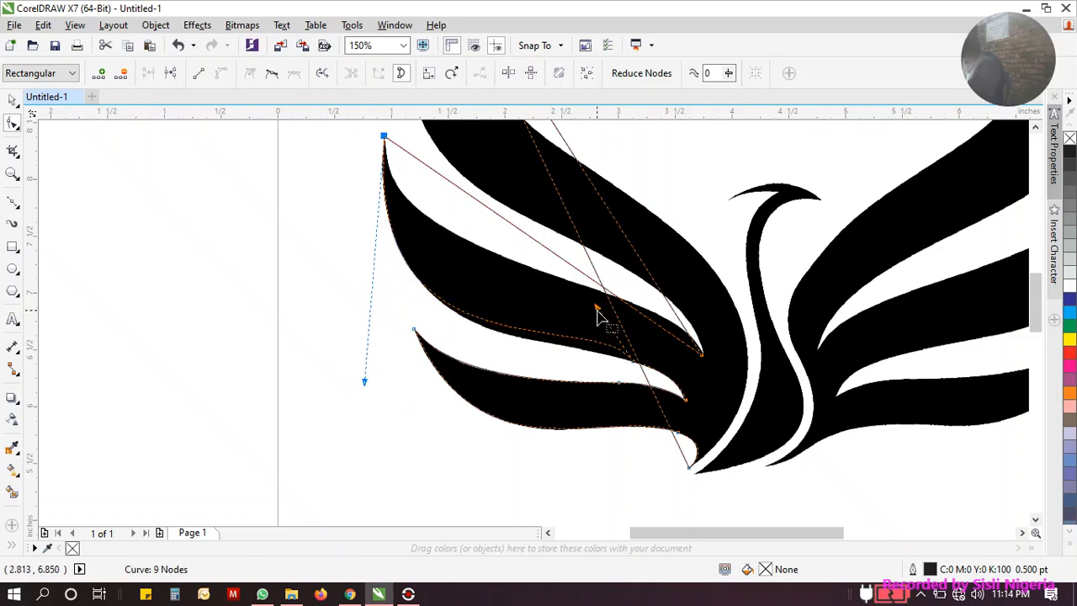
left_click_drag(596, 309, 572, 343)
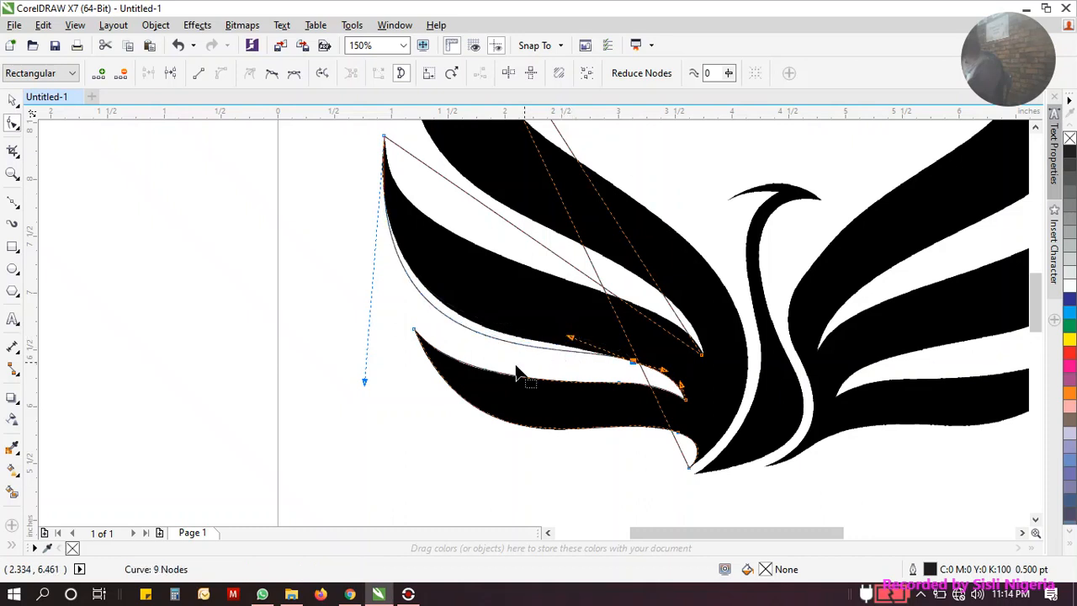
left_click_drag(365, 382, 363, 357)
Step: Fine-tune the inner and outer control handles of the middle feather's bottom curve to close the remaining gaps to the bitmap edge
scroll(572, 342, "up", 3)
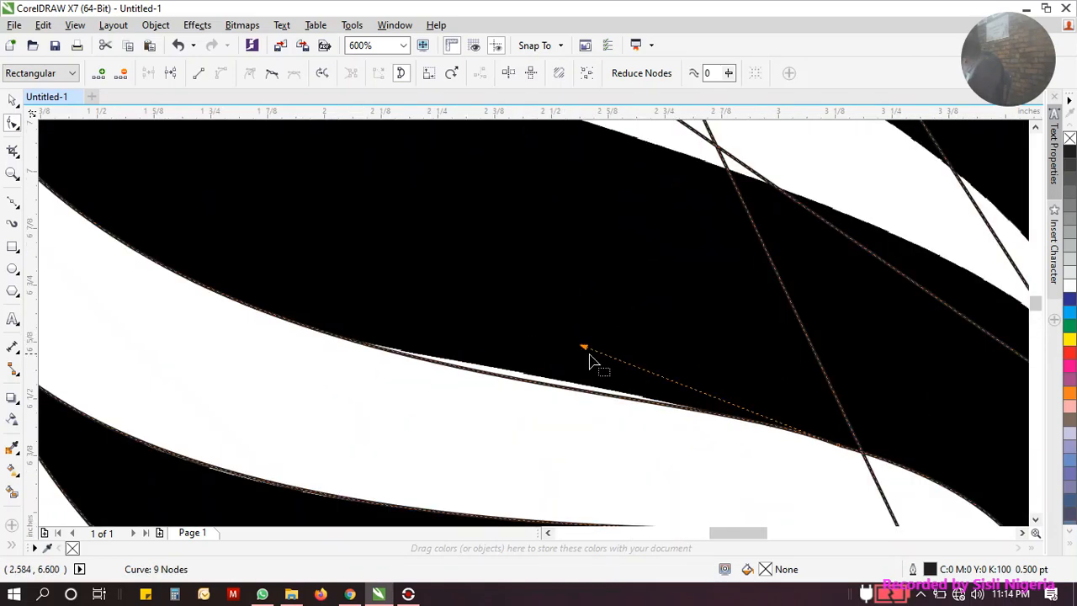
left_click_drag(585, 348, 541, 325)
scroll(480, 351, "down", 3)
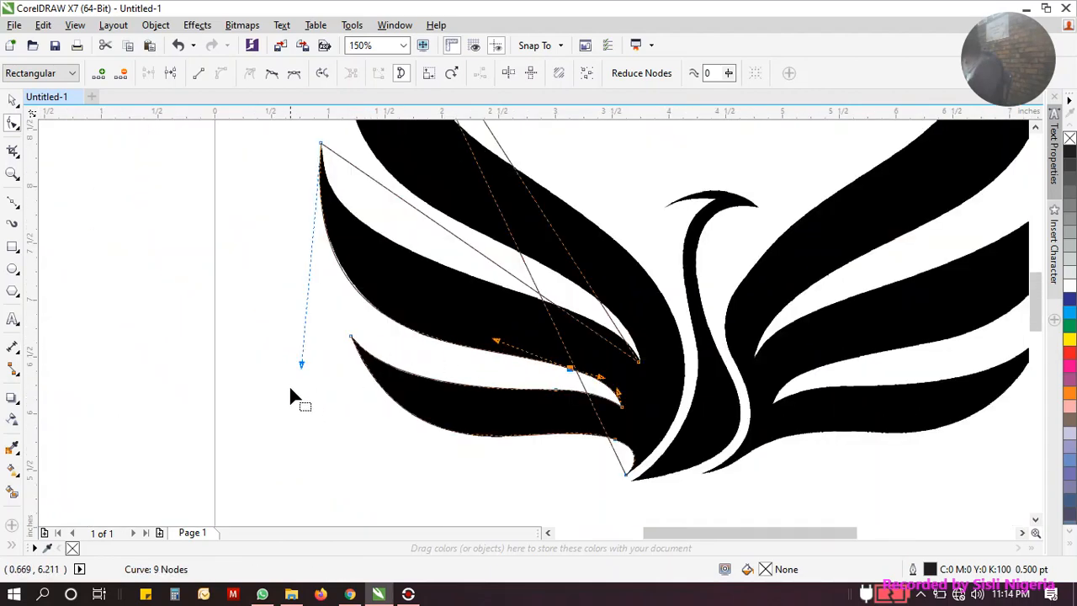
left_click_drag(302, 367, 303, 364)
scroll(471, 356, "down", 2)
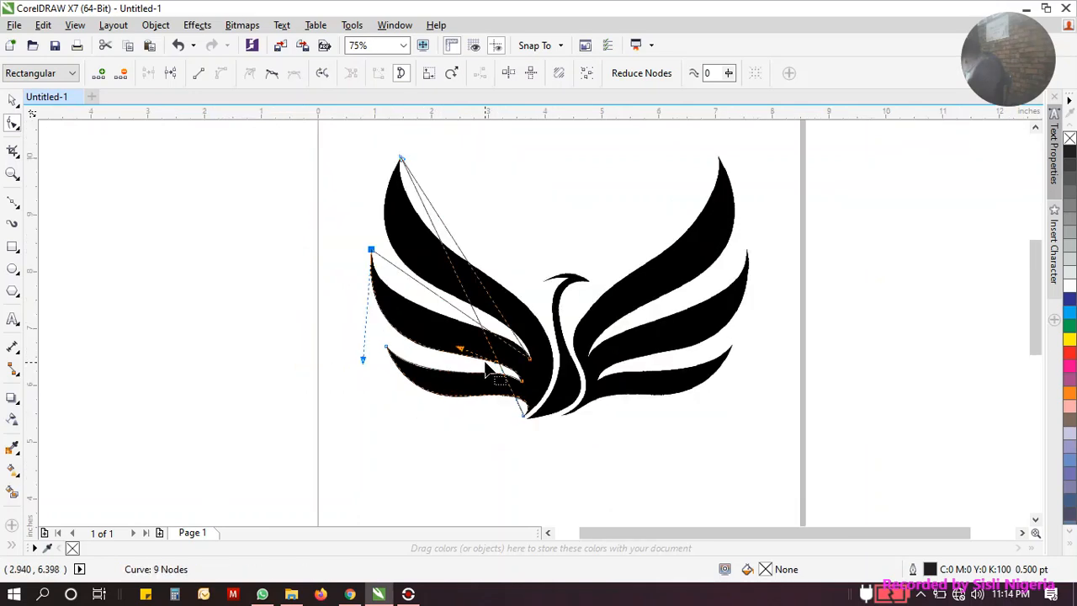
scroll(490, 354, "up", 4)
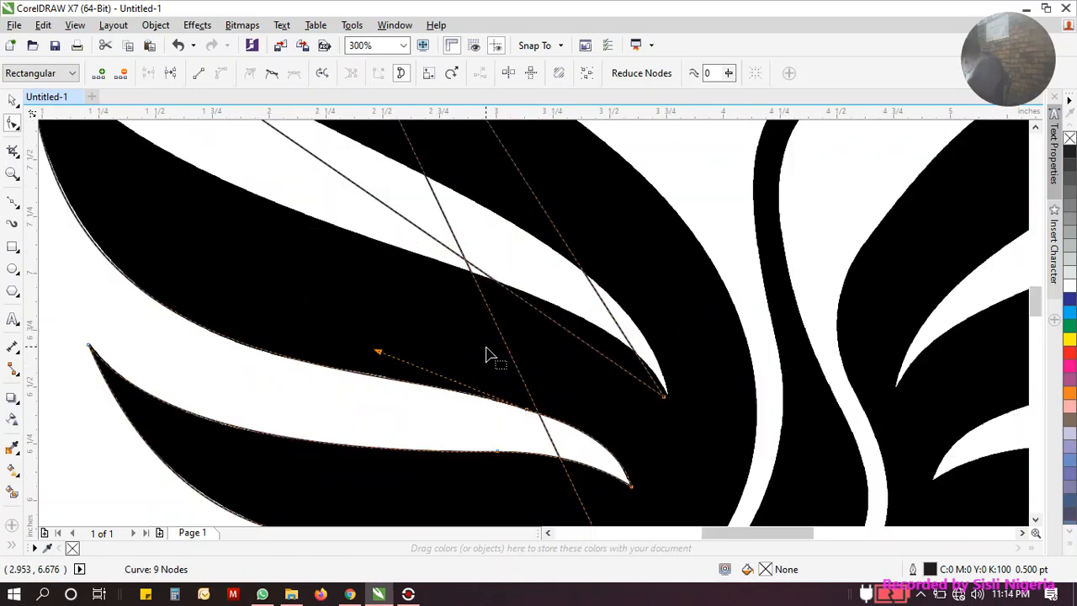
Step: Add a node on the line above the middle feather, move it onto the feather's top edge, and align the upper gap's inner-tip node with the bitmap
double_click(502, 287)
left_click_drag(502, 287, 477, 276)
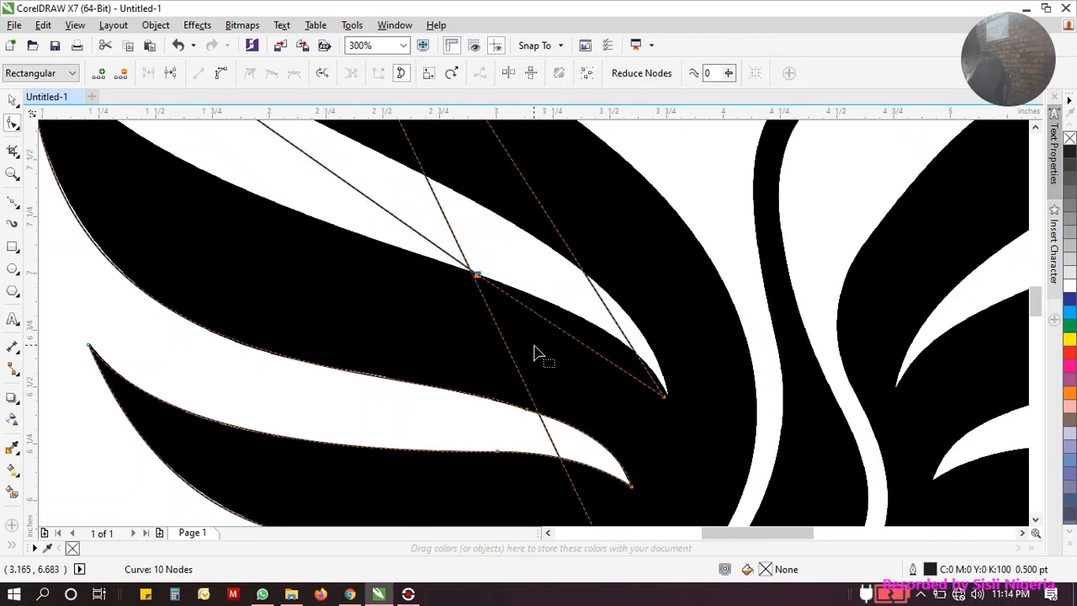
scroll(673, 404, "up", 2)
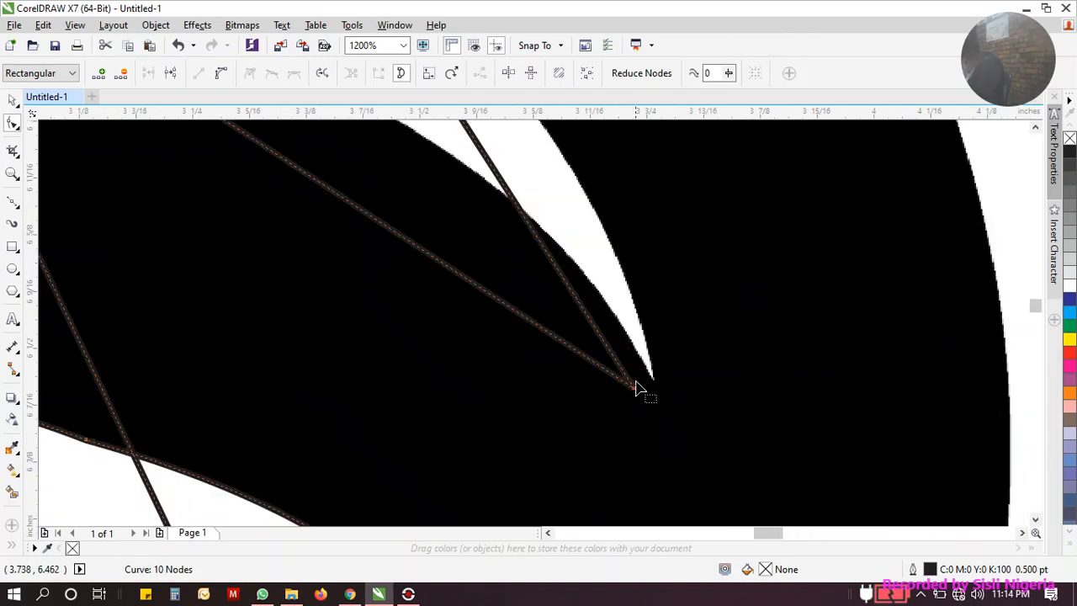
left_click_drag(636, 392, 661, 379)
scroll(705, 383, "down", 2)
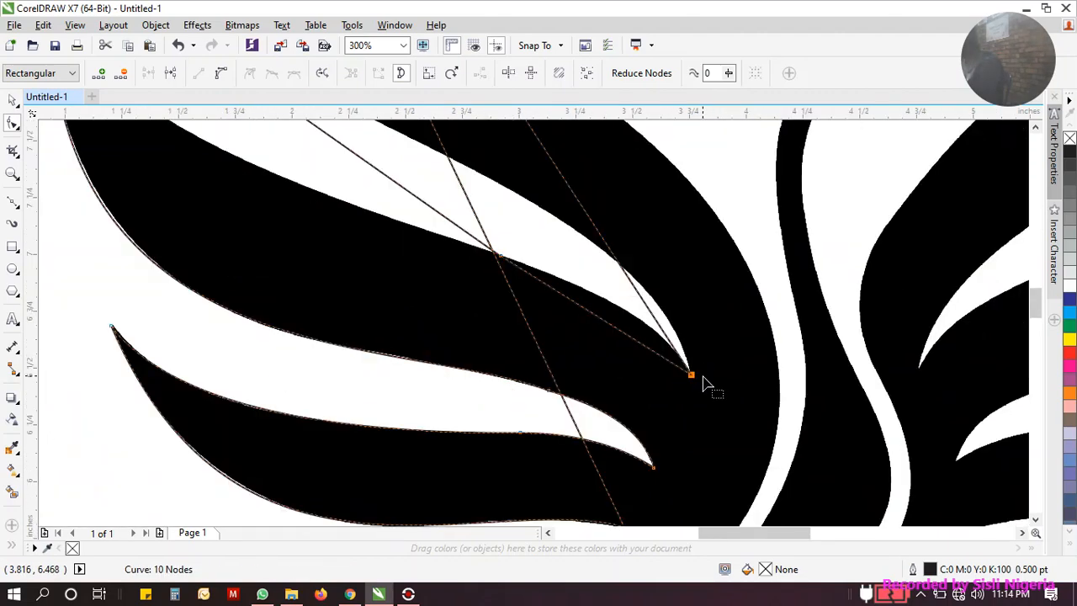
Step: Convert the short segment between the middle feather's top-edge node and the upper gap's inner tip to a curve and fit it to the edge
left_click(583, 309)
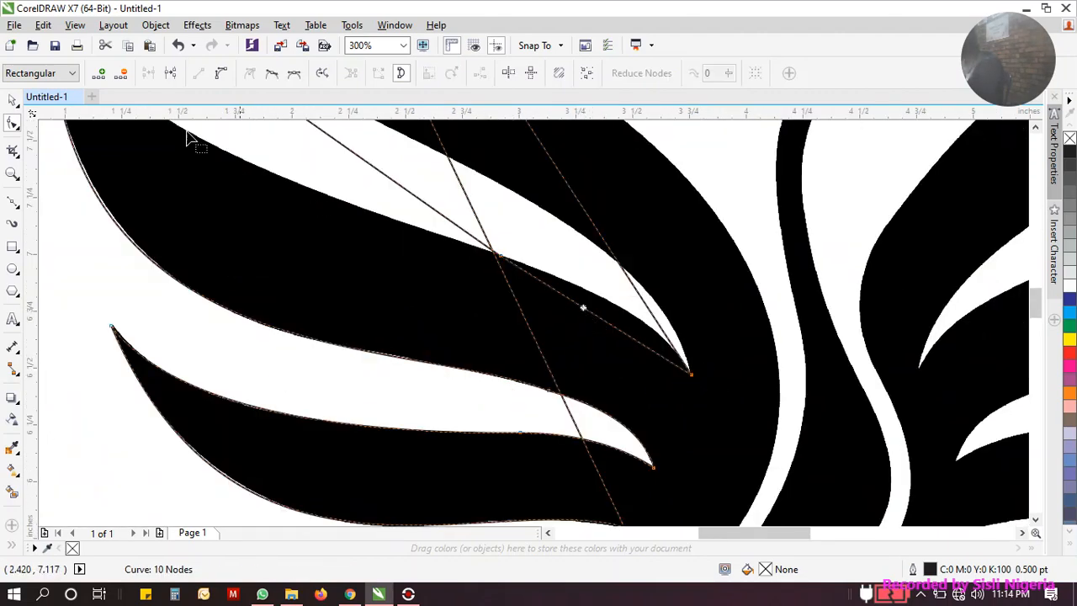
left_click(217, 74)
scroll(610, 335, "up", 1)
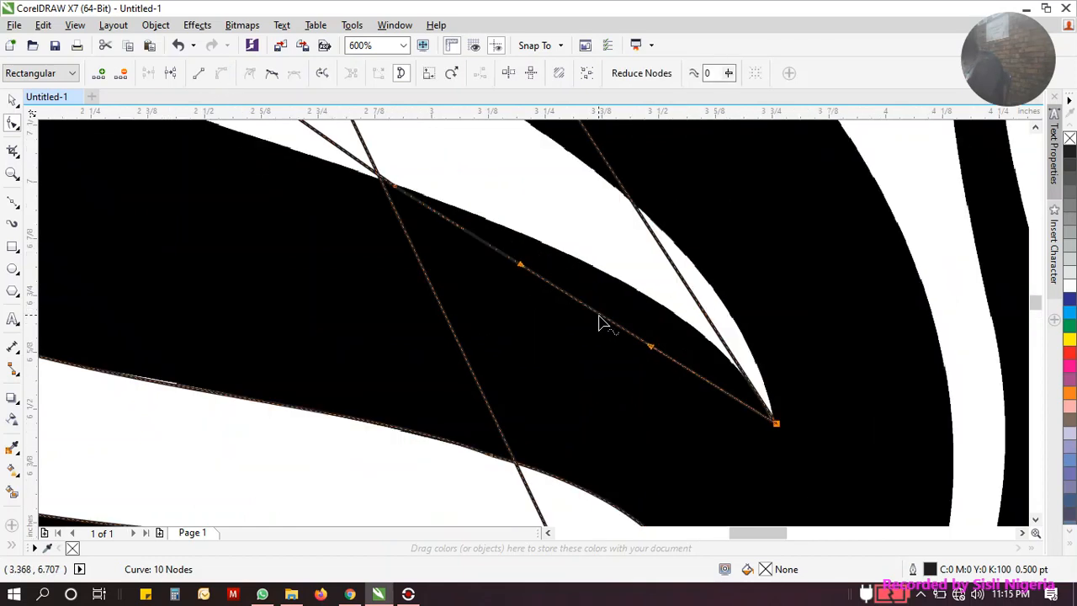
left_click_drag(600, 323, 648, 311)
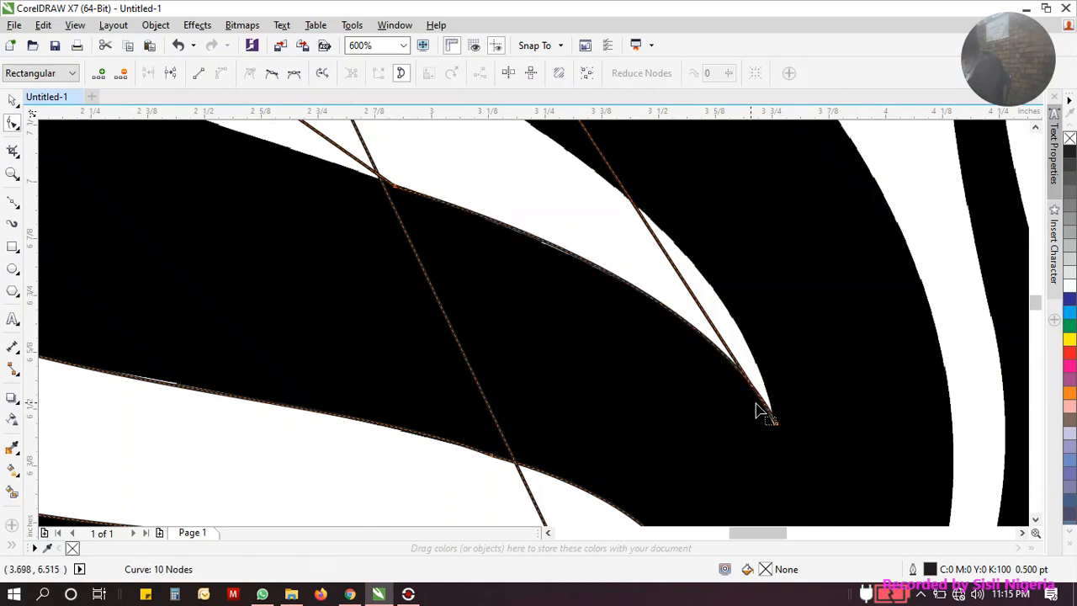
left_click(776, 425)
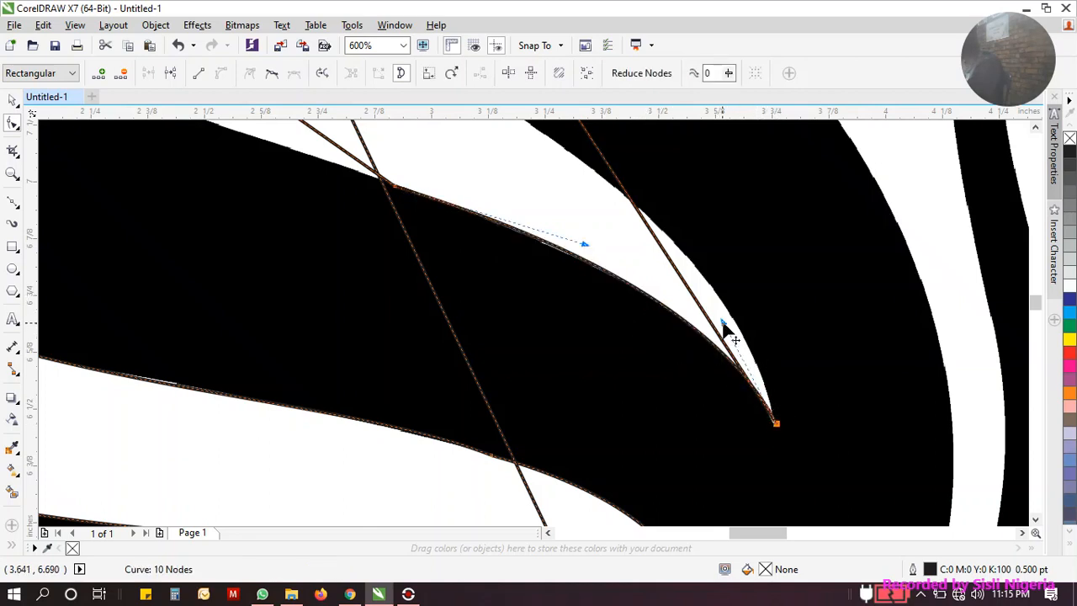
left_click_drag(725, 328, 726, 328)
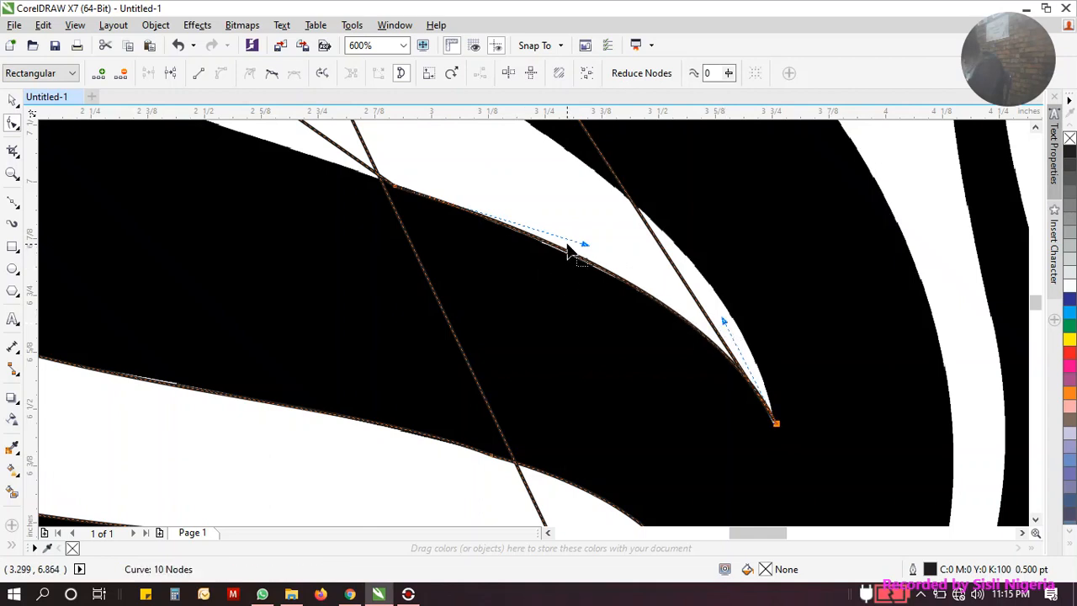
left_click_drag(586, 250, 577, 252)
Step: Convert the middle feather's long top segment to a curve and bend it toward the feather's upper edge
scroll(564, 280, "down", 4)
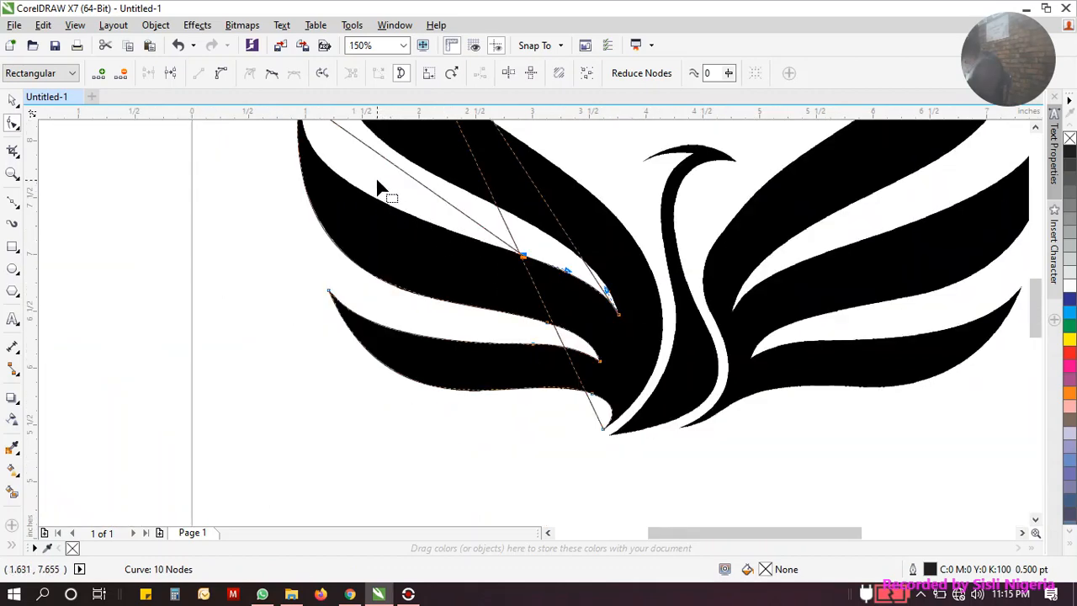
scroll(378, 187, "down", 1)
scroll(347, 163, "up", 2)
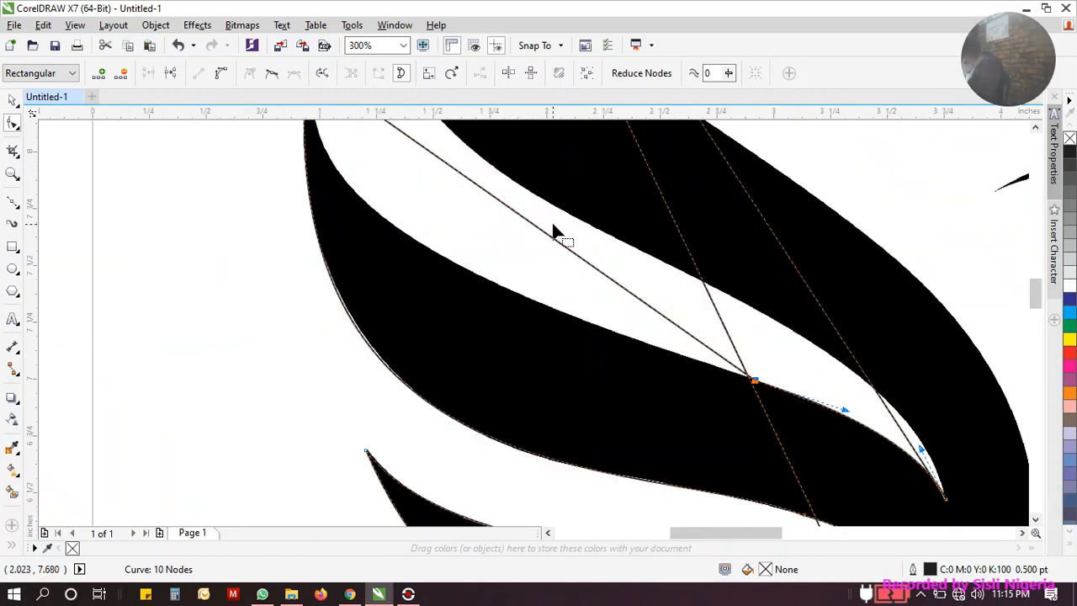
left_click(504, 207)
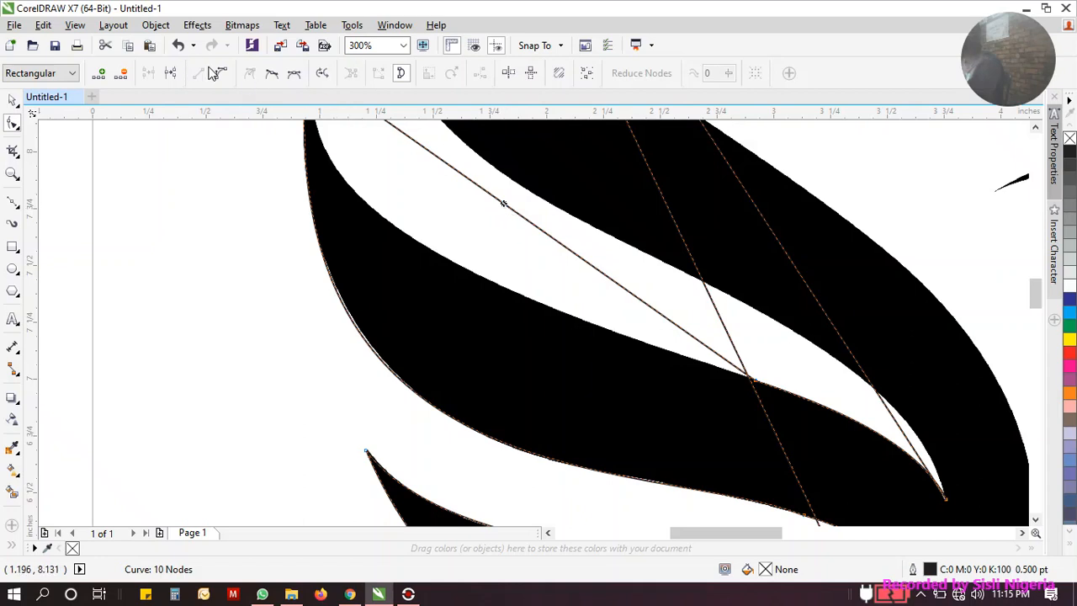
left_click(503, 204)
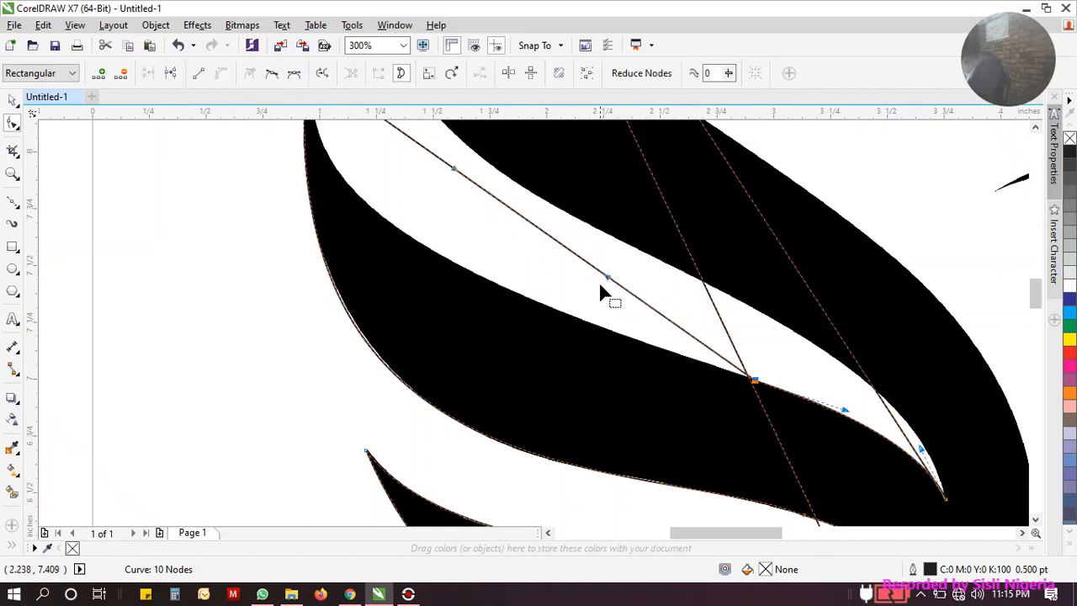
left_click_drag(507, 212, 403, 238)
Step: Move the middle feather's outer-tip node onto the exact point of the bitmap tip
scroll(432, 230, "down", 1)
scroll(373, 156, "up", 2)
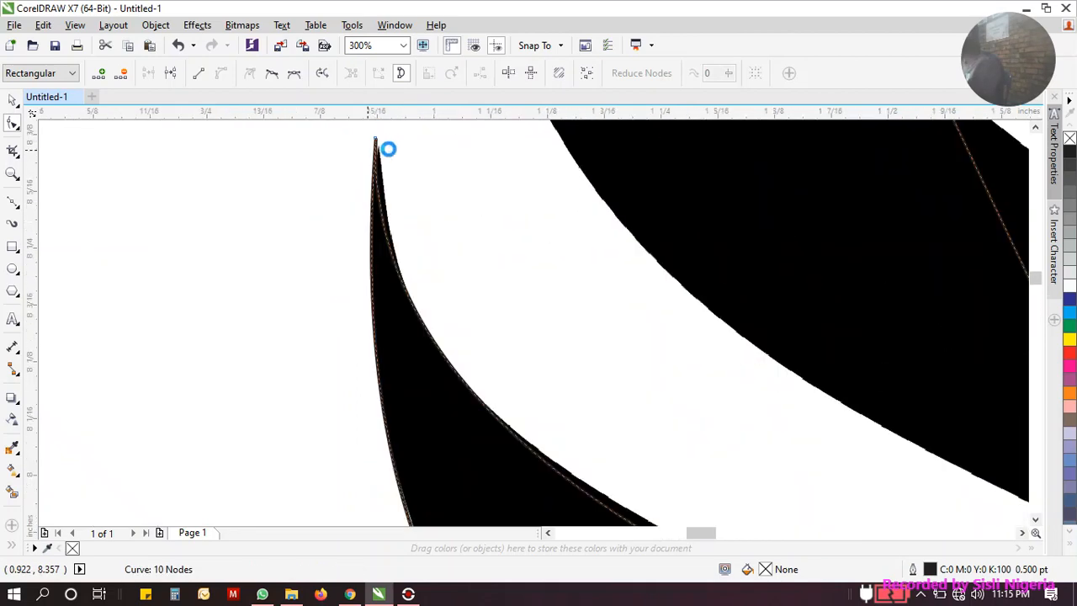
scroll(391, 155, "up", 2)
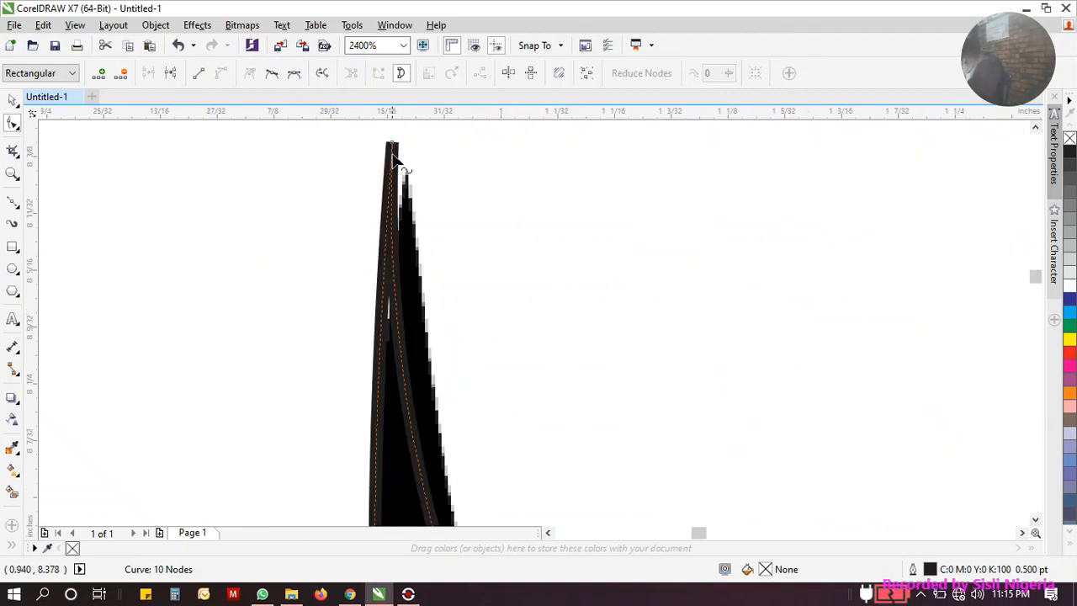
left_click_drag(394, 145, 404, 169)
scroll(405, 169, "down", 2)
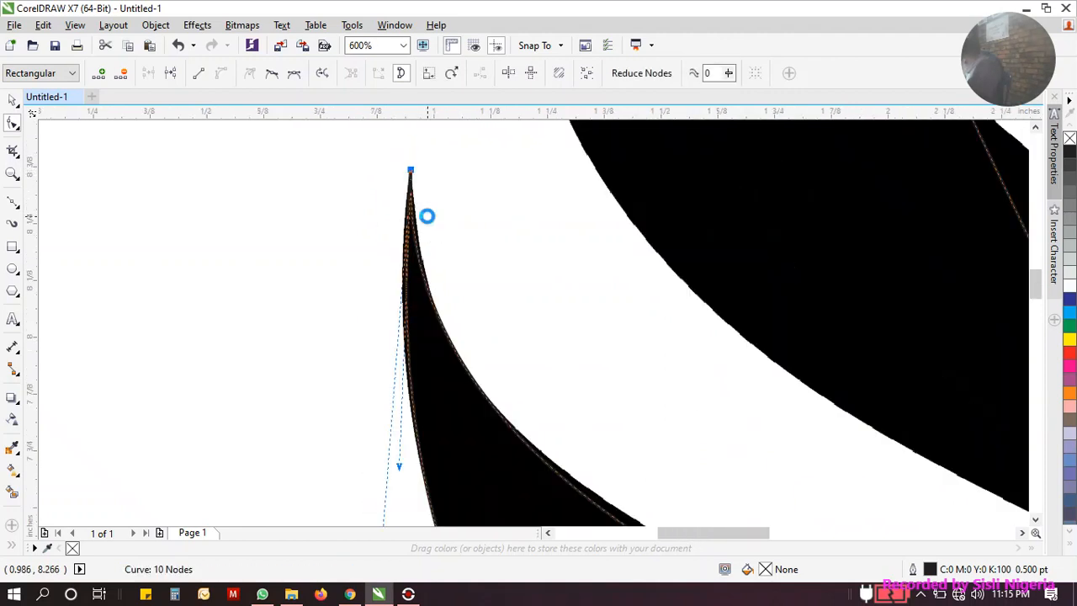
Step: Adjust the outer tip's long control handle to fit the middle feather's bottom curve to the bitmap edge
scroll(428, 216, "down", 1)
scroll(438, 376, "down", 1)
scroll(547, 480, "up", 2)
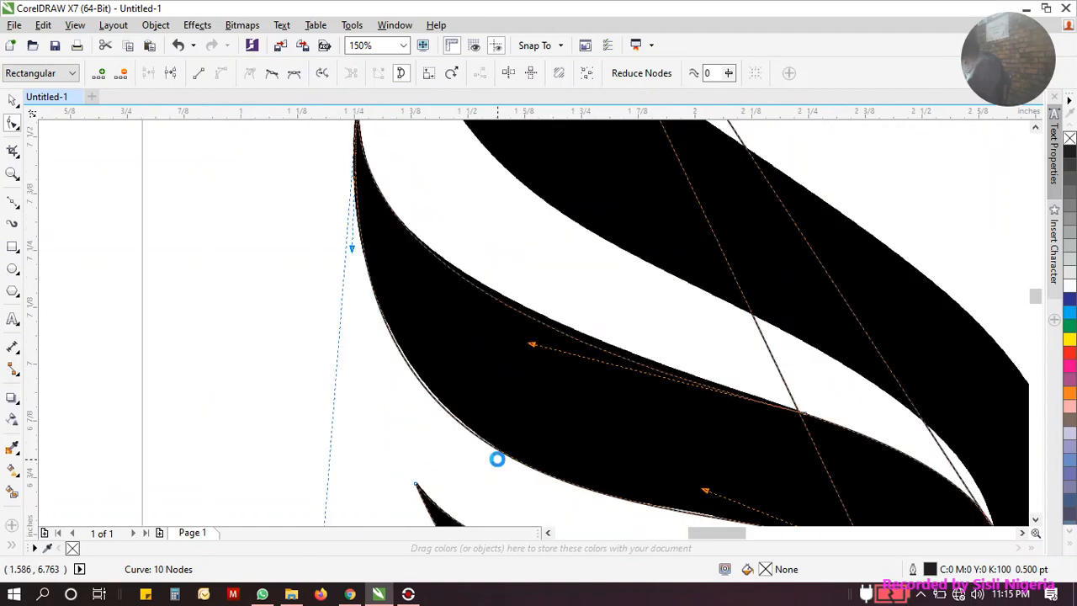
scroll(442, 447, "down", 1)
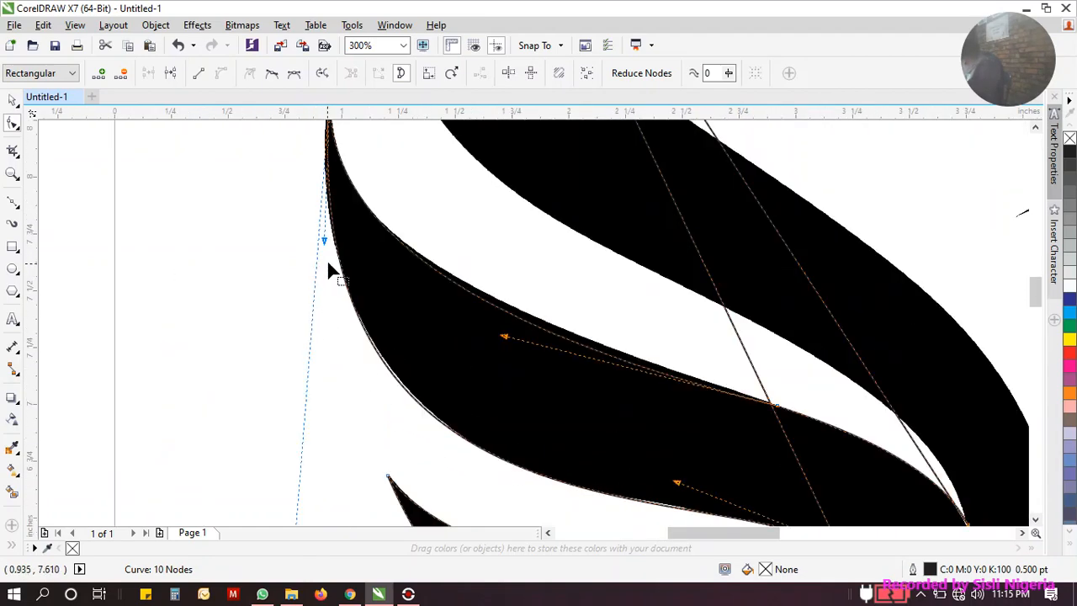
scroll(329, 265, "down", 1)
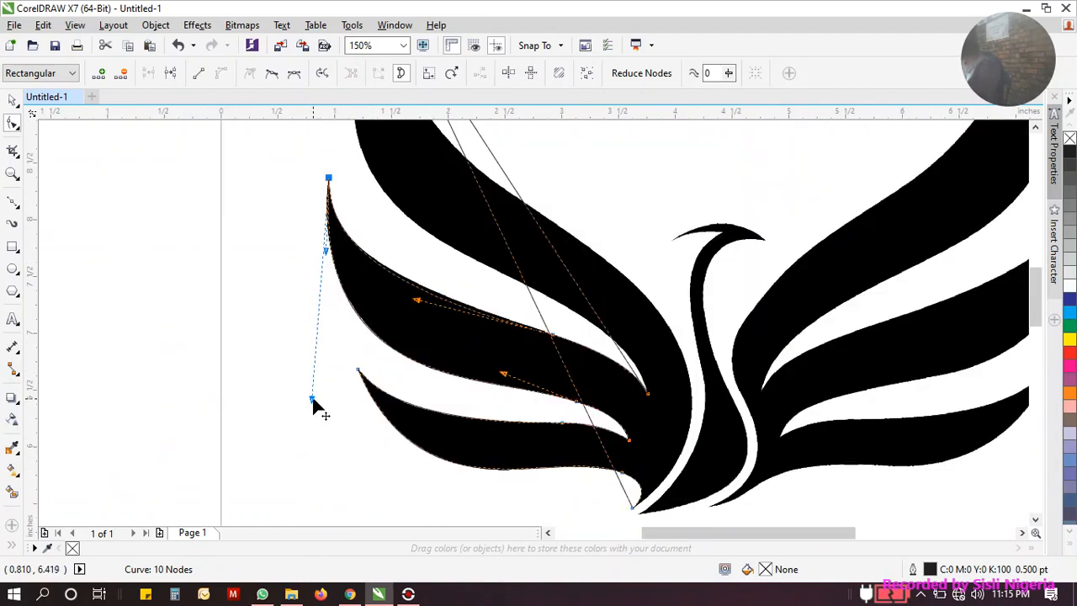
left_click_drag(313, 400, 310, 400)
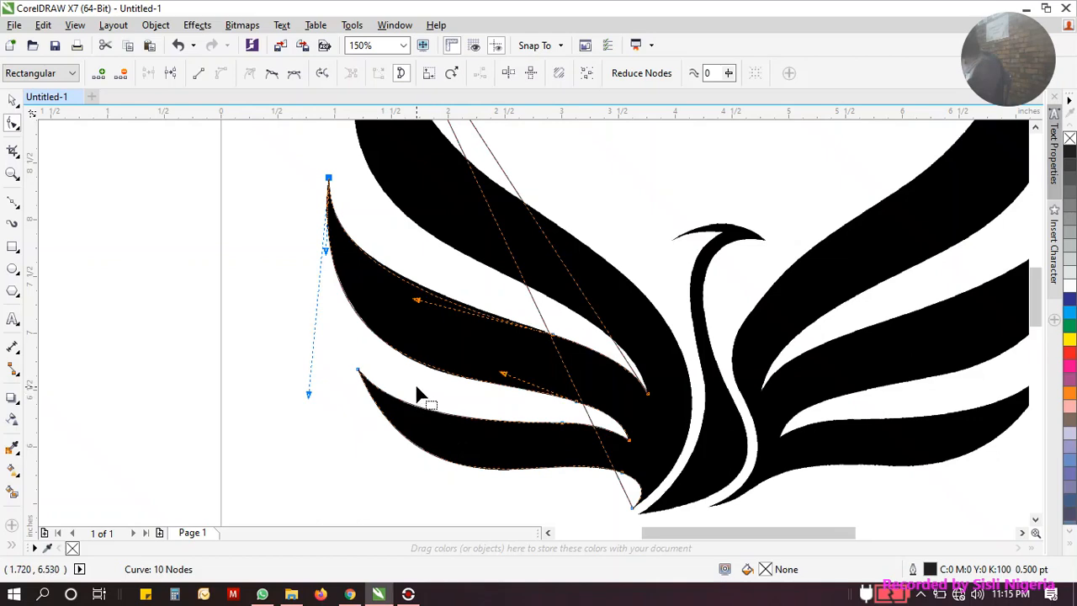
scroll(414, 370, "up", 2)
scroll(415, 367, "down", 2)
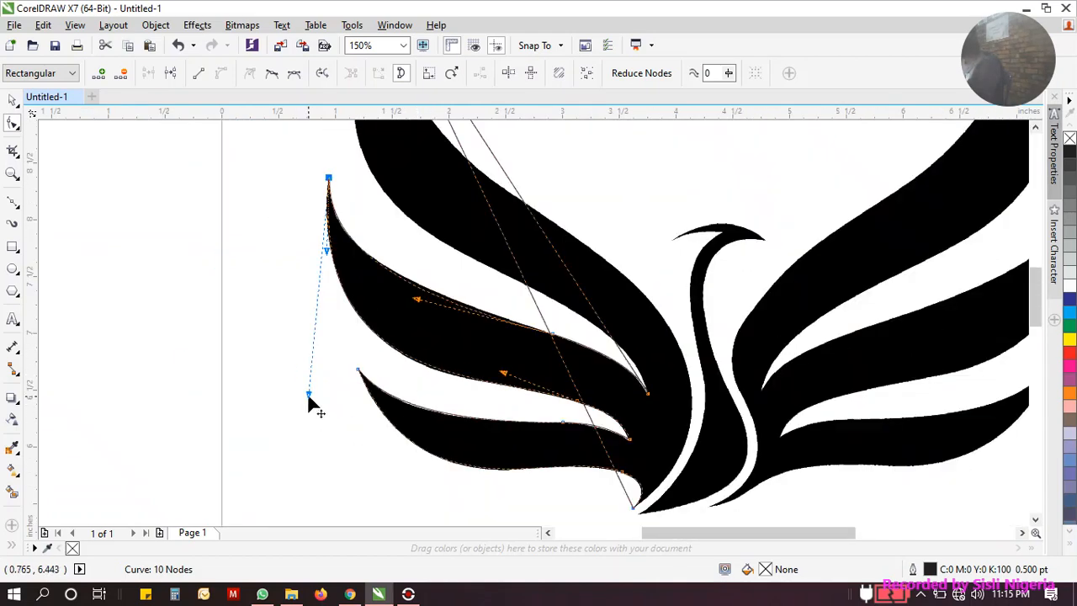
left_click_drag(309, 396, 309, 400)
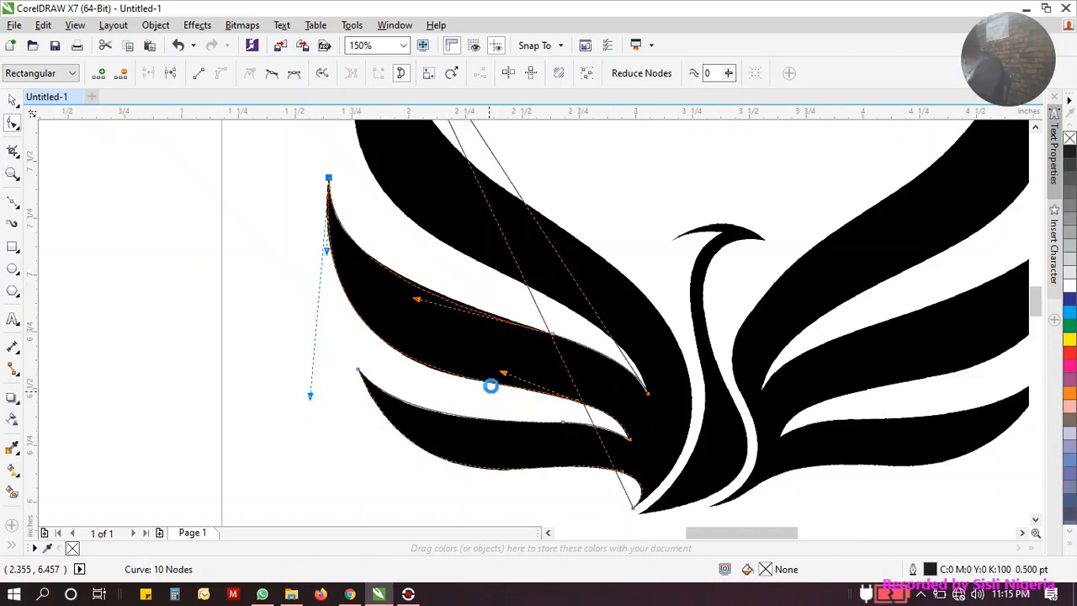
Step: Fine-tune the middle feather's bottom curve with its inner control handle and the outer tip's long handle
scroll(491, 382, "up", 1)
left_click_drag(517, 356, 514, 363)
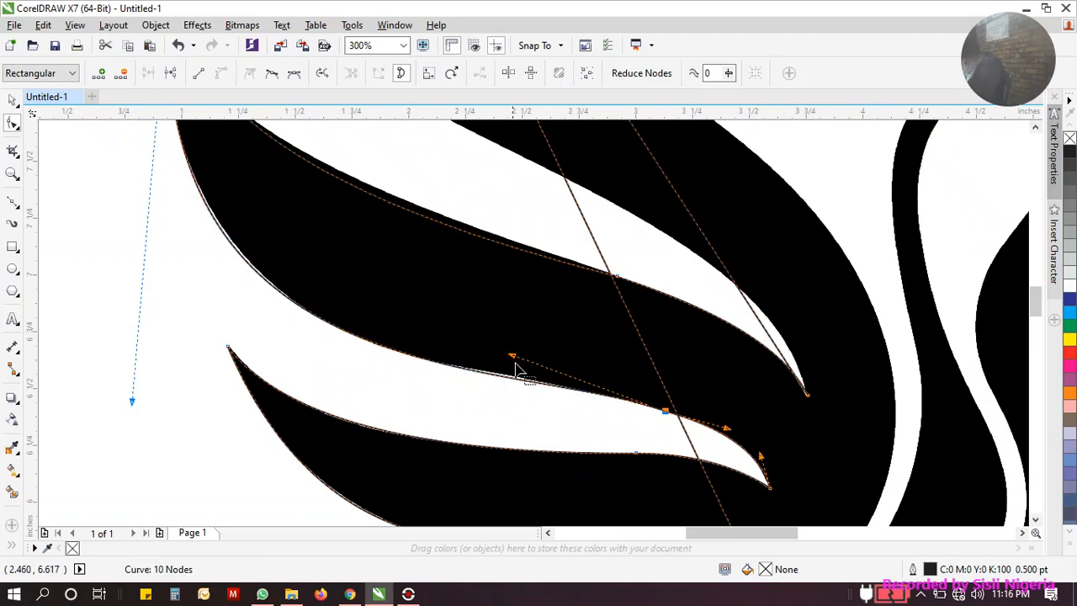
left_click_drag(132, 401, 133, 401)
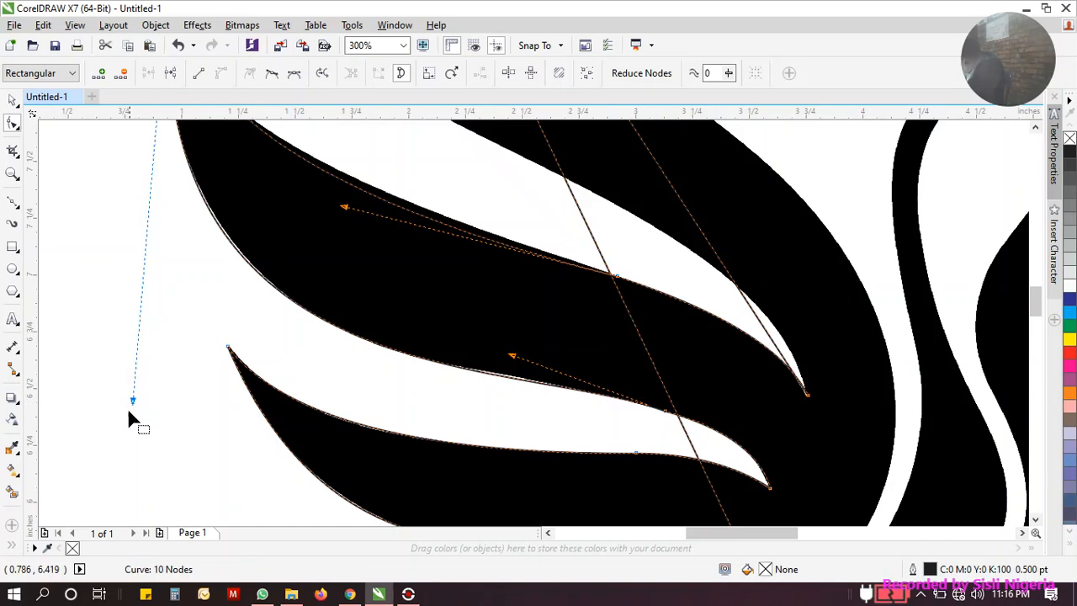
Step: Shape the middle feather's top curve along the upper edge with its inner handle and the outer tip's short handle
scroll(463, 384, "down", 2)
scroll(456, 331, "up", 2)
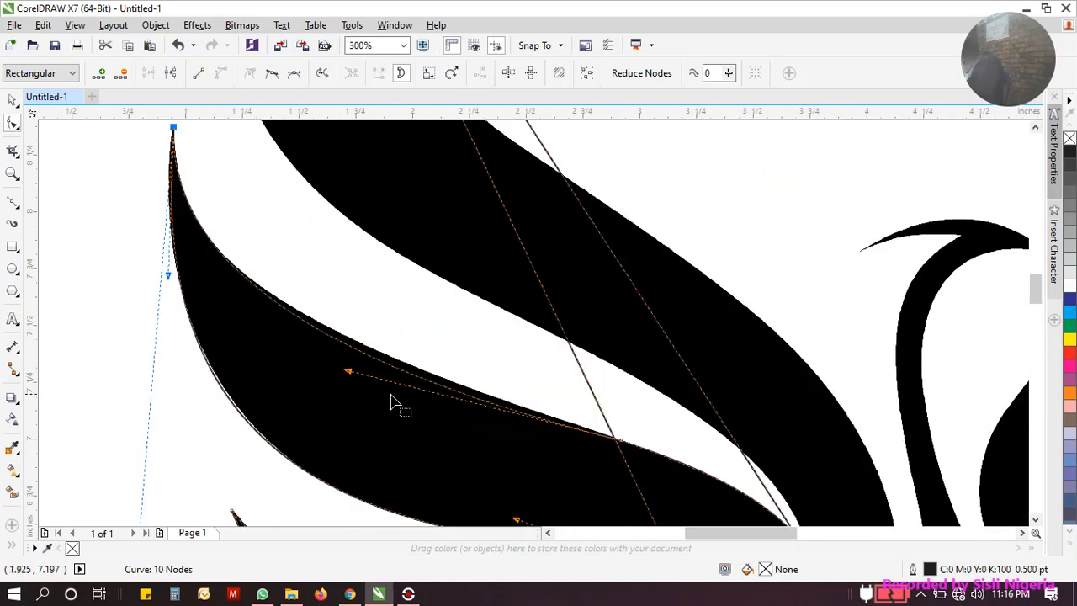
left_click_drag(348, 373, 361, 352)
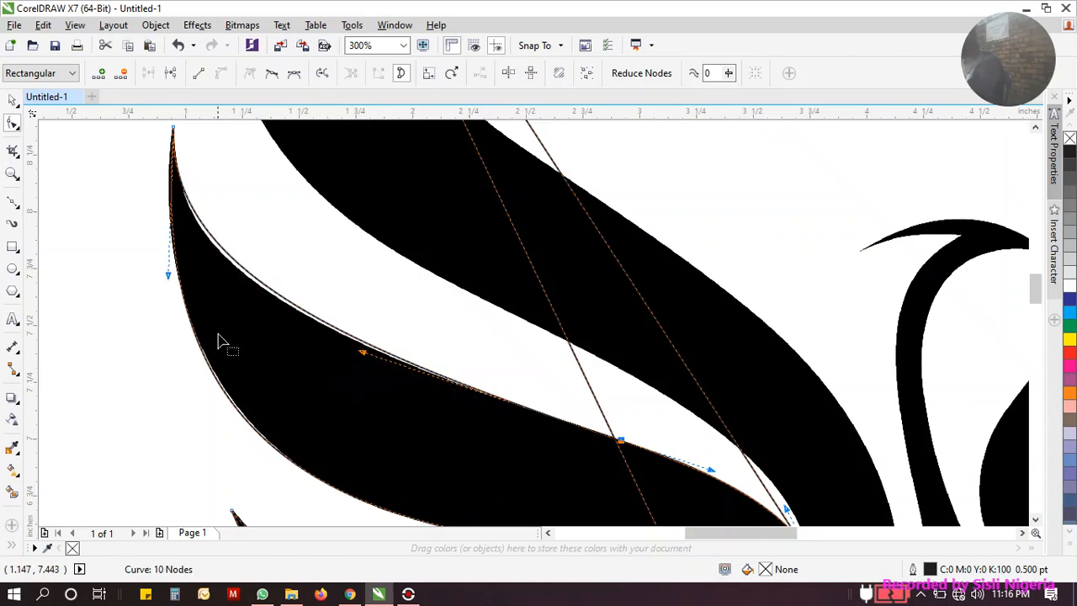
scroll(228, 333, "down", 2)
scroll(192, 305, "up", 2)
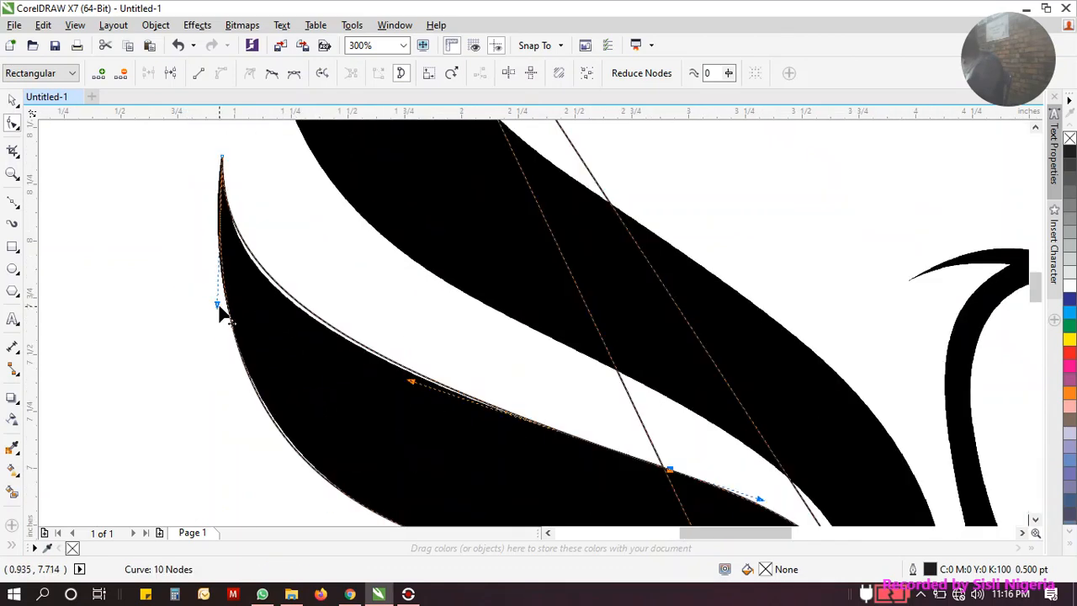
left_click_drag(218, 309, 216, 314)
Step: Add a node on the long straight line crossing the wing and move it precisely onto the top feather's upper edge, near the swan's neck
scroll(412, 376, "down", 1)
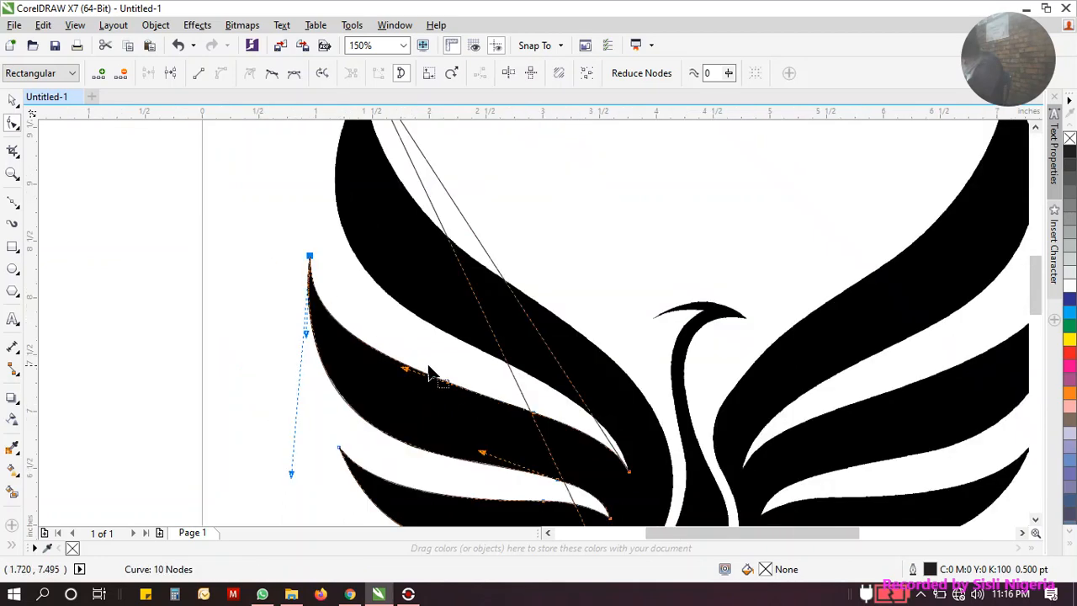
scroll(487, 323, "down", 1)
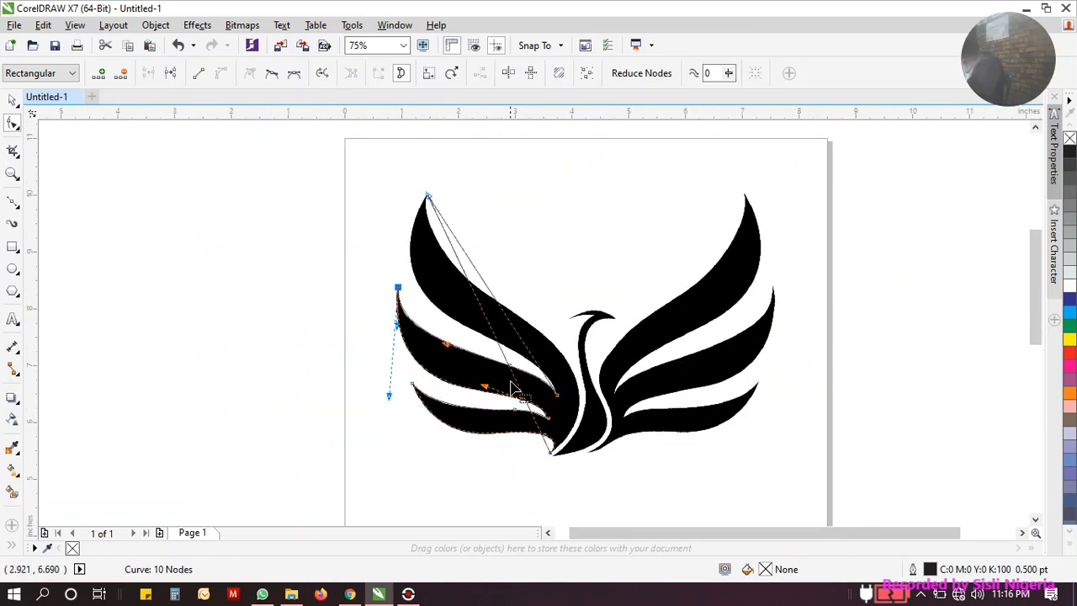
scroll(513, 388, "up", 1)
scroll(574, 416, "down", 1)
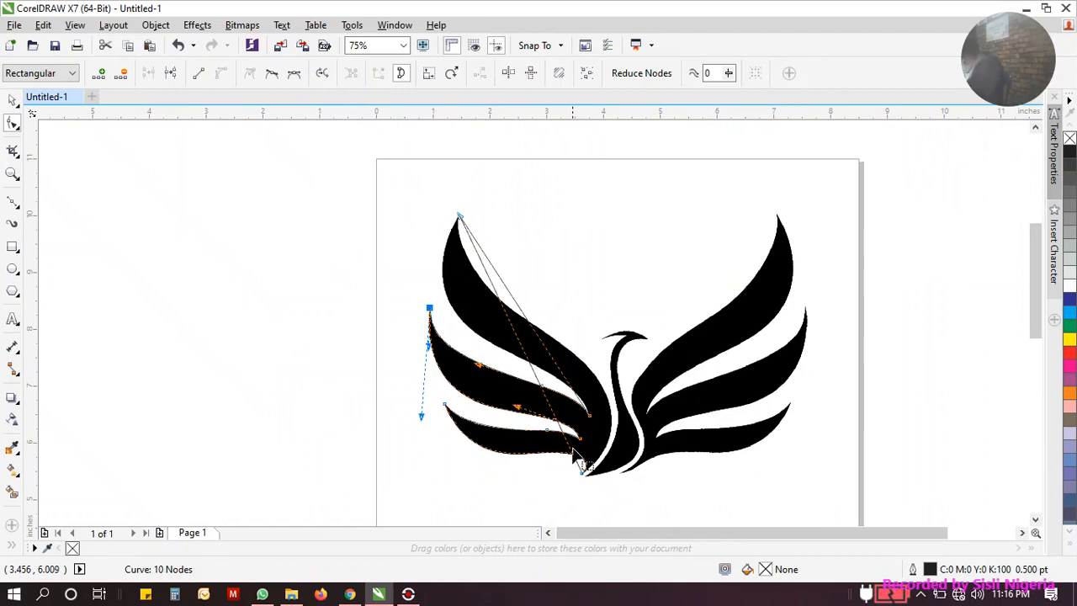
scroll(548, 428, "up", 1)
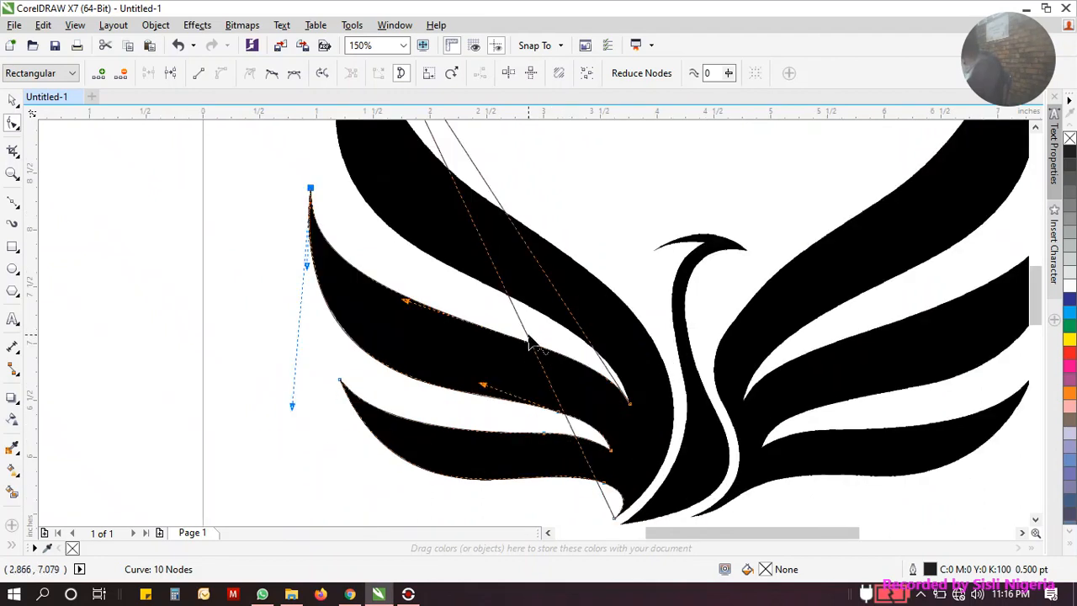
double_click(527, 337)
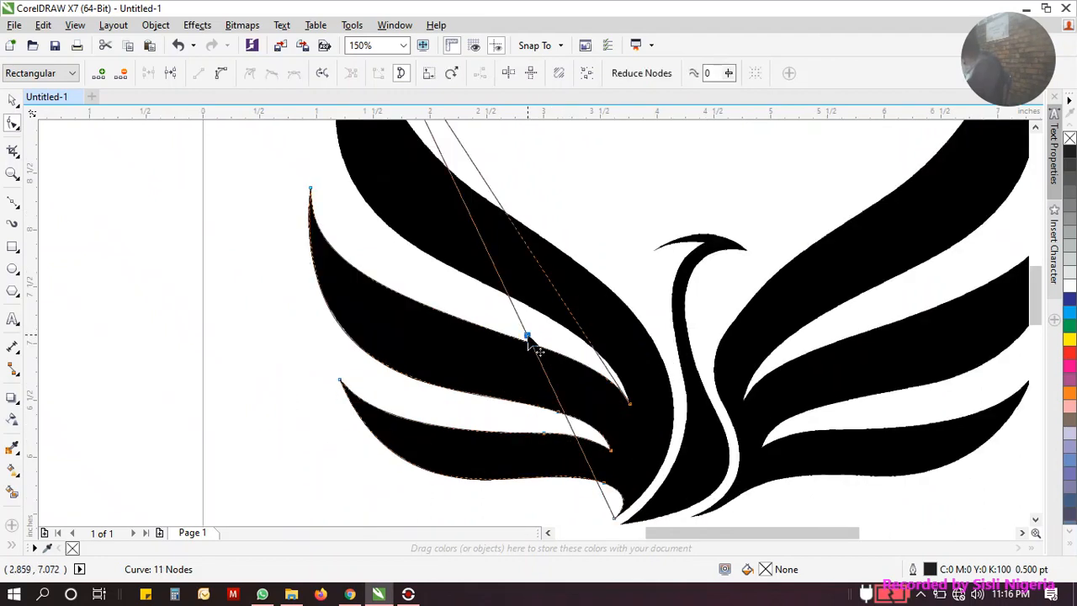
left_click_drag(528, 337, 622, 306)
scroll(614, 291, "up", 5)
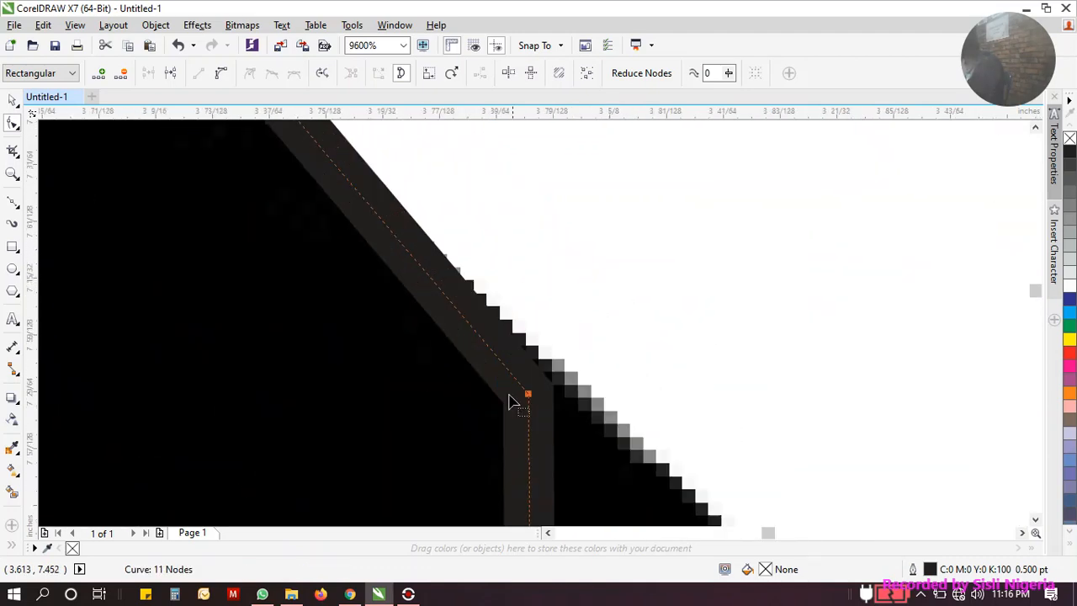
left_click_drag(527, 392, 537, 362)
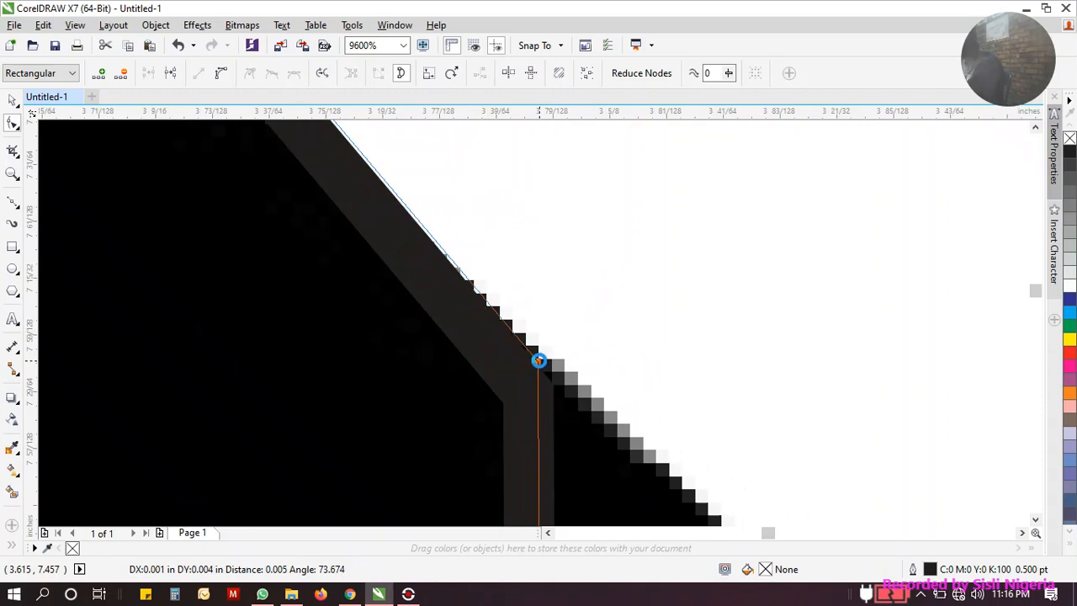
Step: Convert the straight line between the new upper-edge node and the wing's bottom tip to a curve and bend it along the wing's inner edge
scroll(593, 285, "down", 3)
scroll(592, 285, "down", 7)
scroll(595, 374, "up", 2)
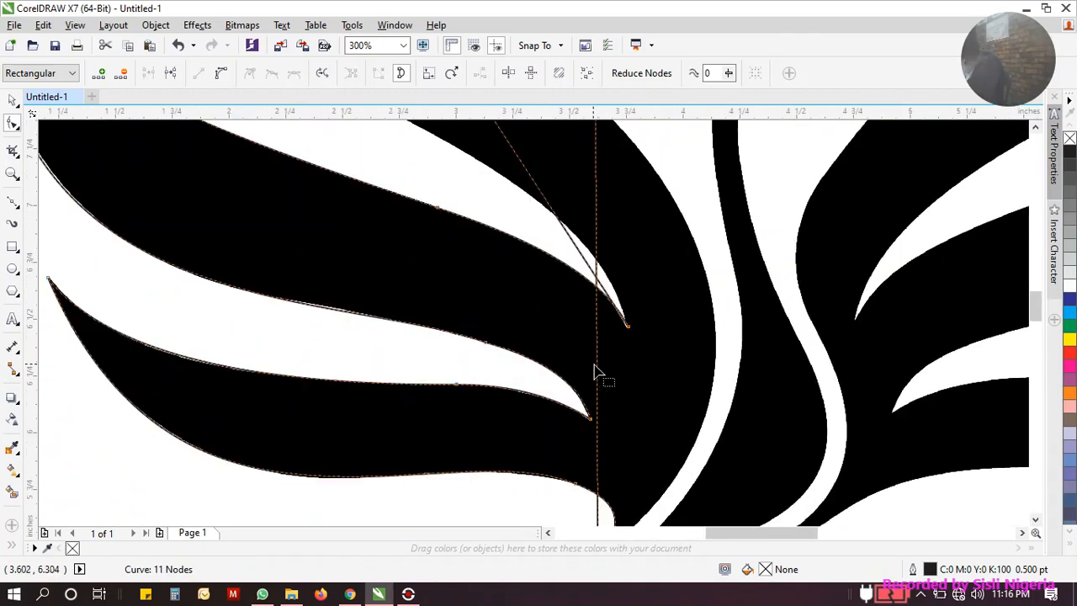
left_click(599, 350)
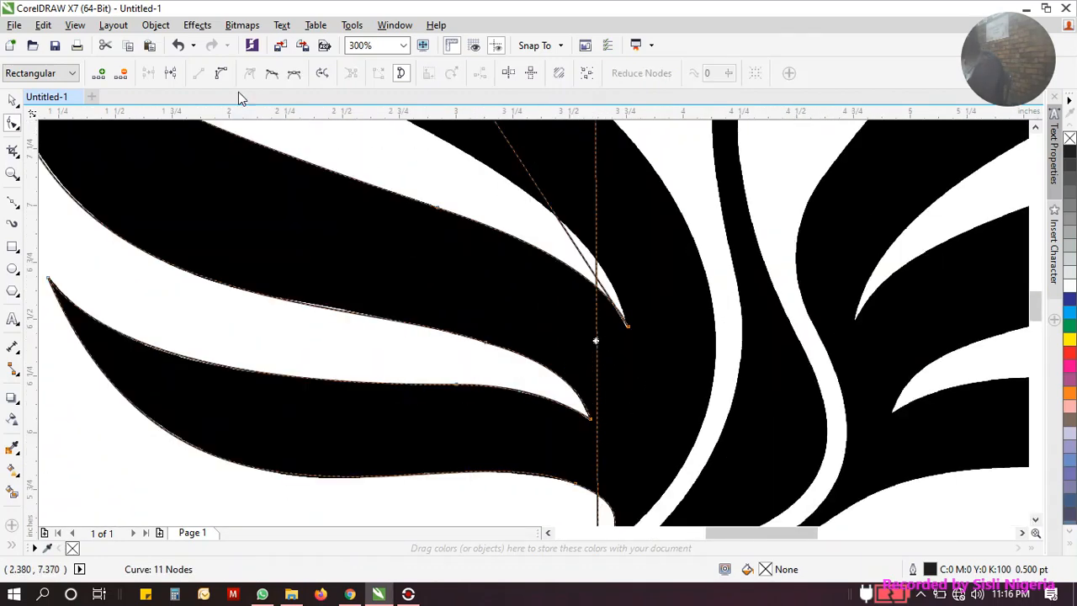
left_click(220, 73)
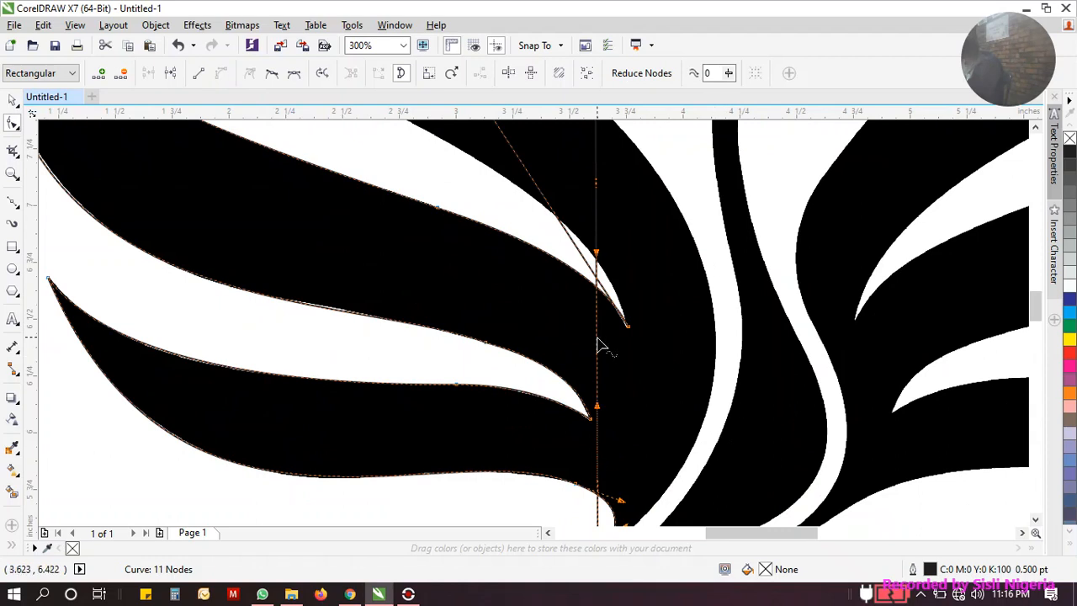
left_click_drag(599, 344, 718, 357)
scroll(663, 353, "down", 2)
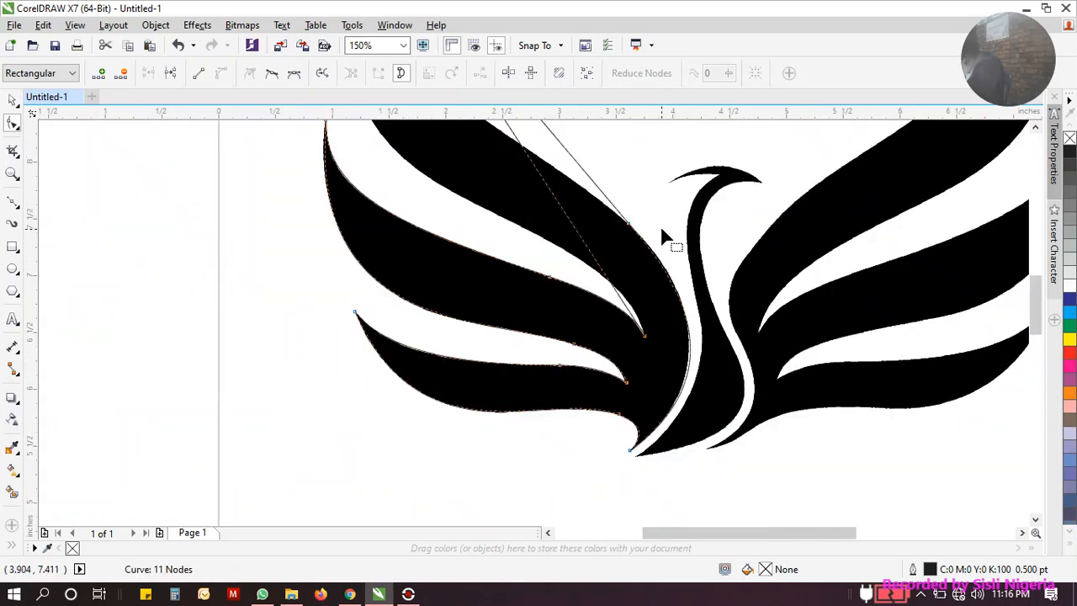
scroll(709, 348, "up", 2)
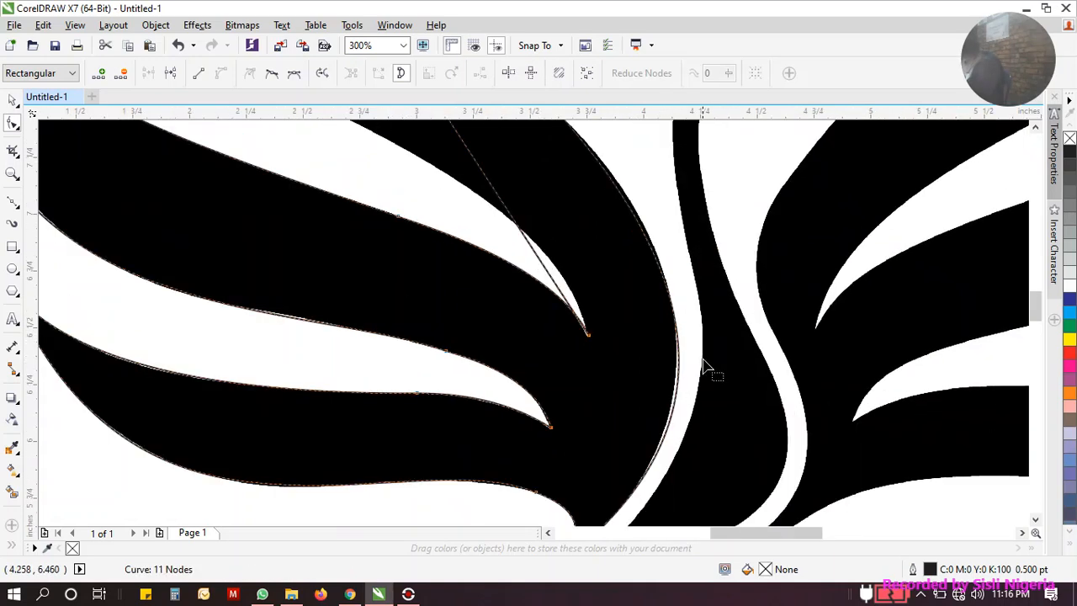
scroll(618, 253, "down", 2)
Step: Fine-tune the curve beside the swan's neck with its upper node's handle and the bottom tip's long handle to follow the wing's inner edge
left_click(588, 201)
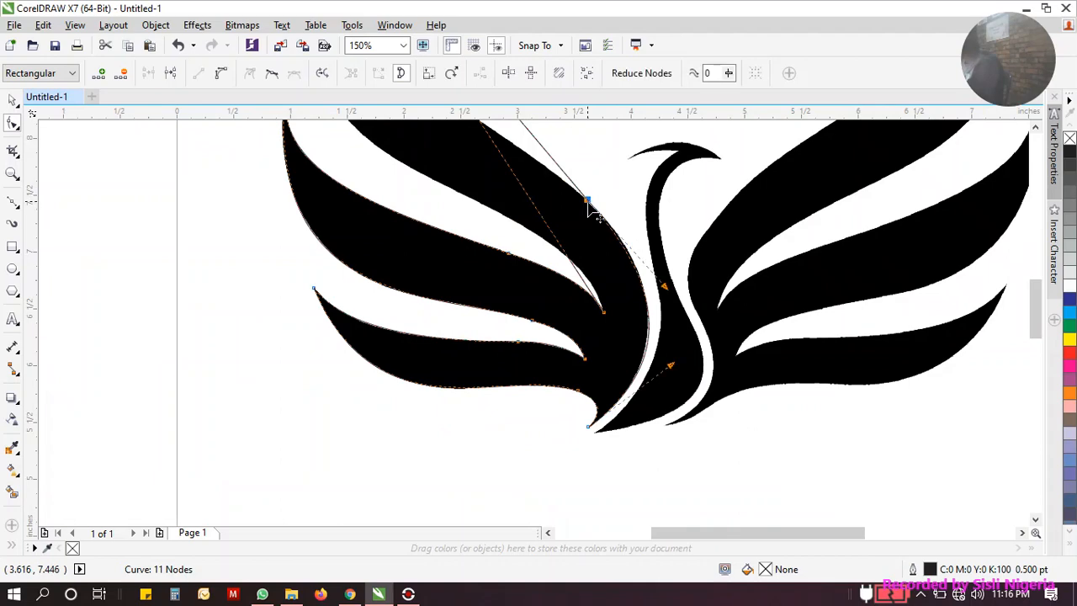
scroll(671, 301, "up", 4)
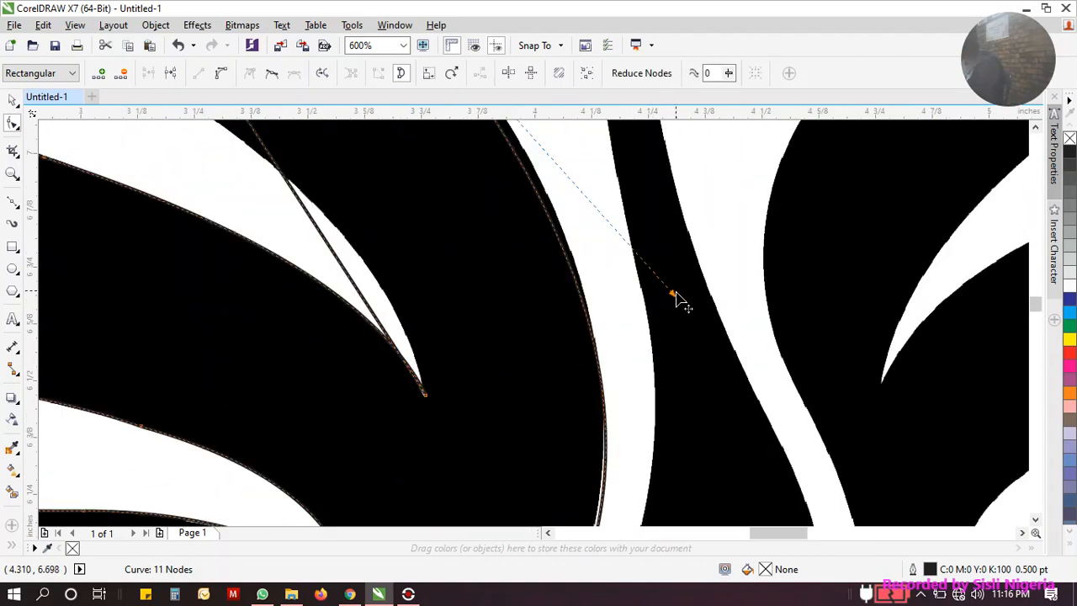
left_click_drag(678, 304, 672, 274)
scroll(671, 272, "down", 4)
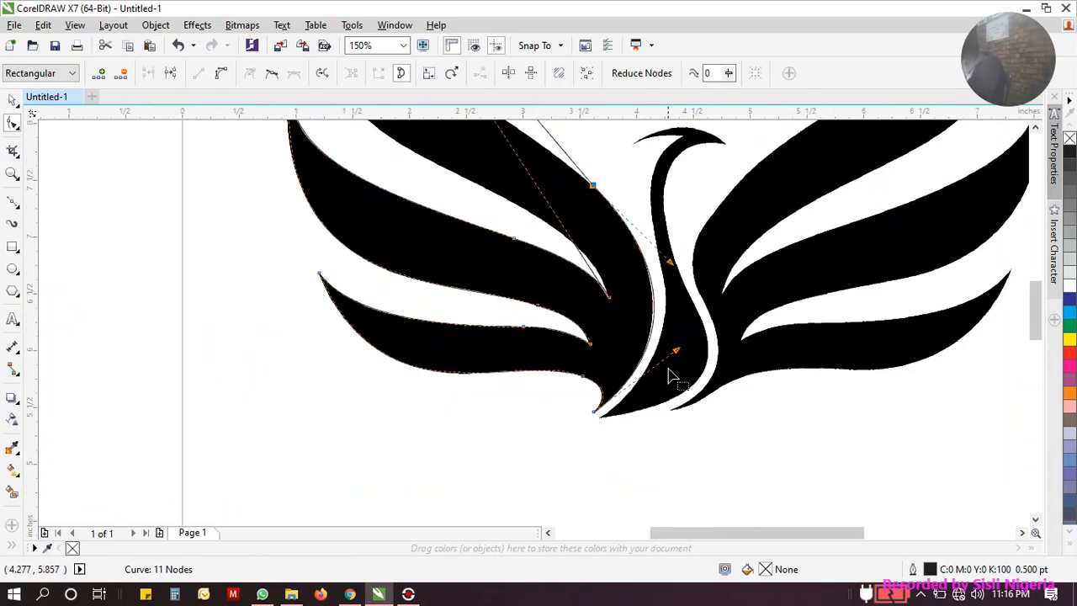
scroll(670, 376, "up", 4)
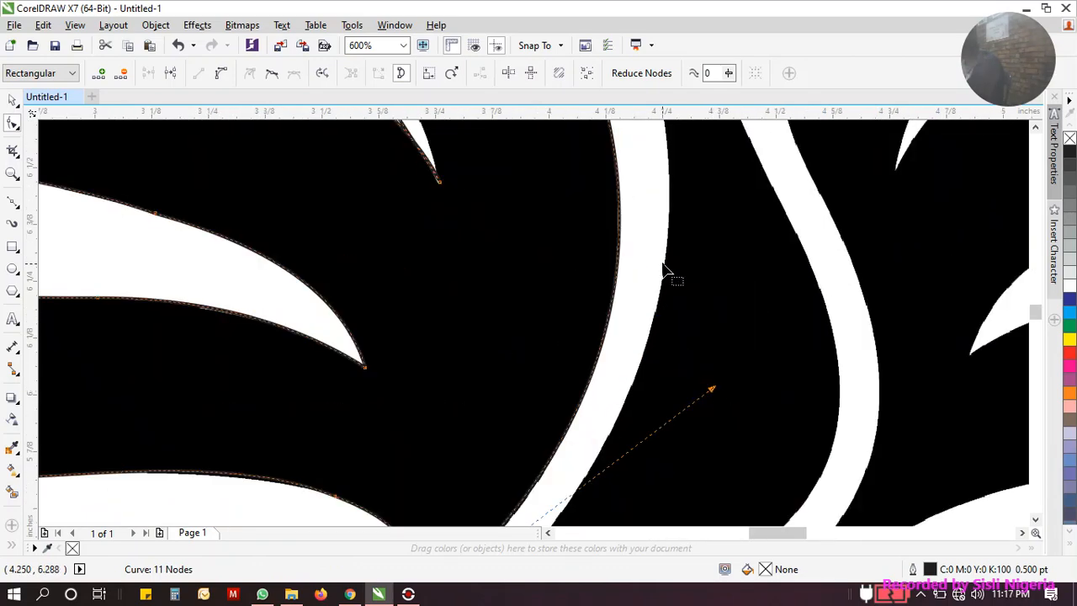
left_click_drag(710, 390, 708, 383)
scroll(708, 380, "down", 4)
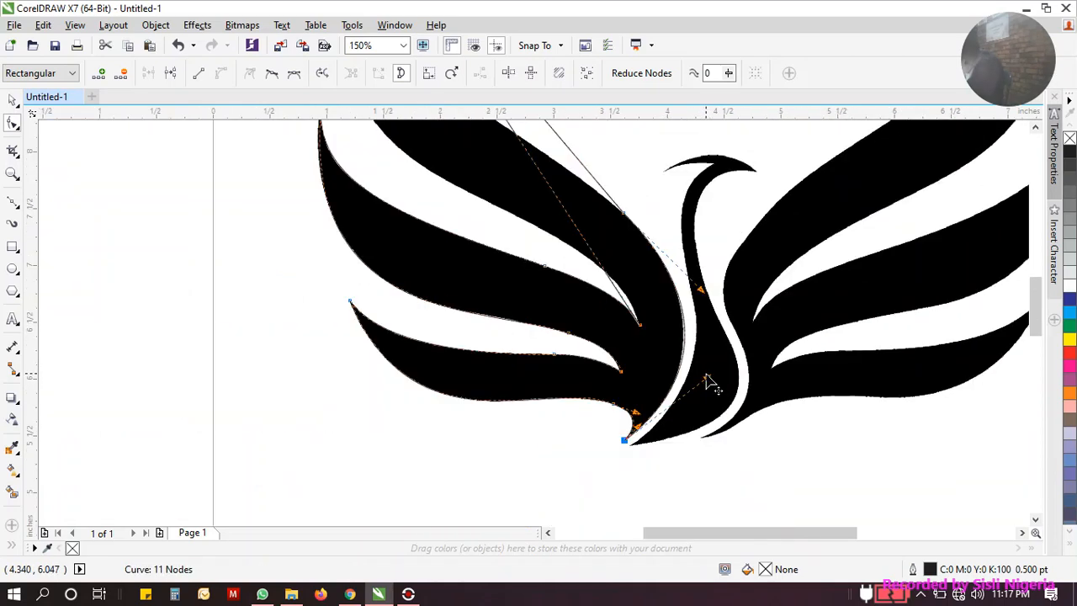
scroll(694, 329, "up", 4)
scroll(633, 362, "down", 10)
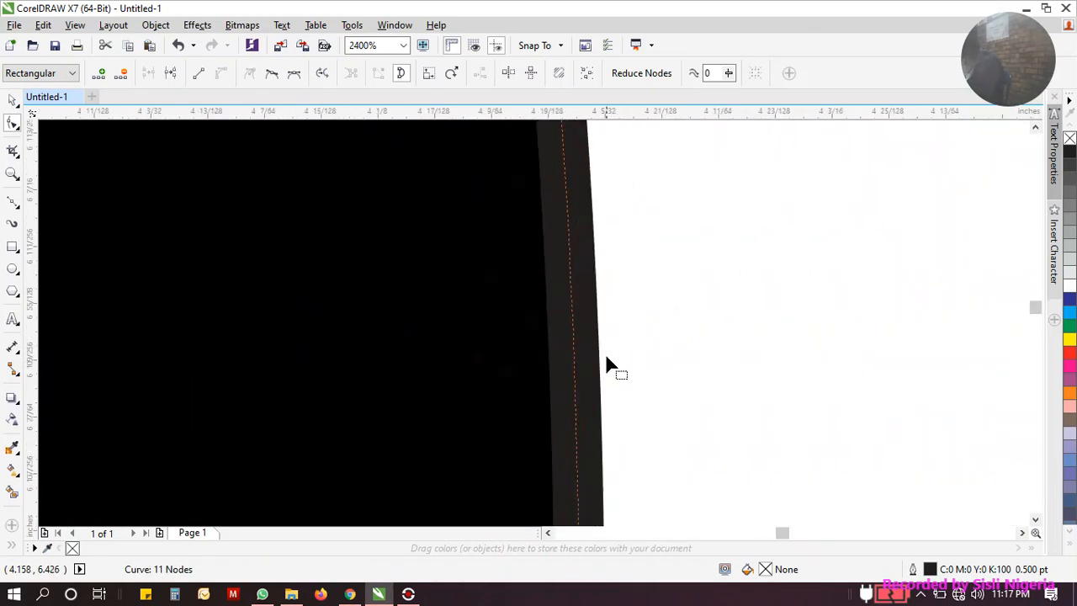
Step: Add a node on the remaining straight line crossing the top feather and move it onto the feather's lower edge
scroll(602, 240, "up", 6)
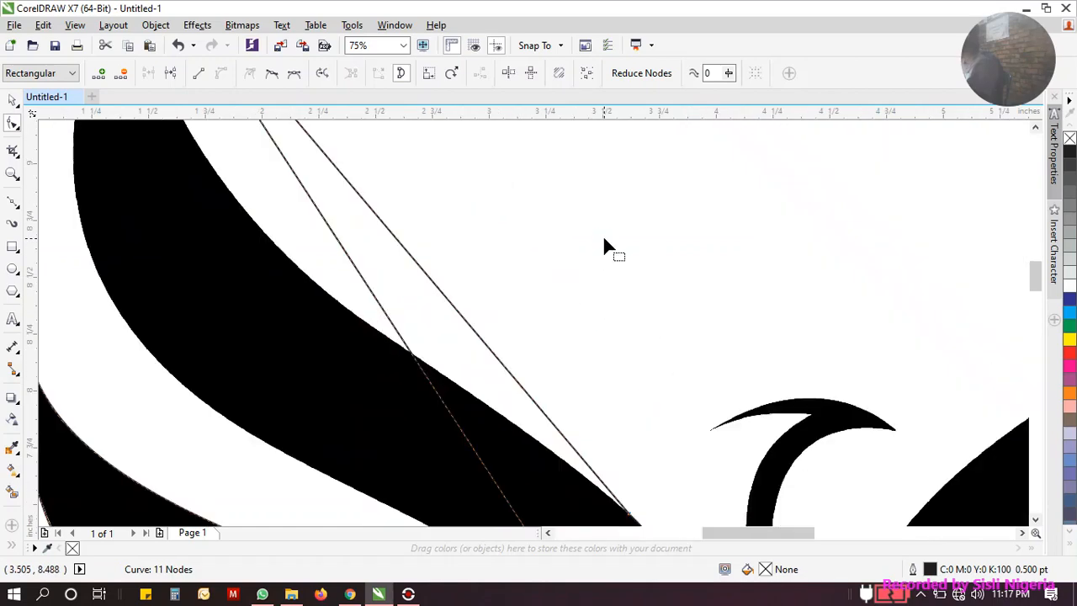
scroll(607, 257, "down", 6)
scroll(560, 310, "up", 2)
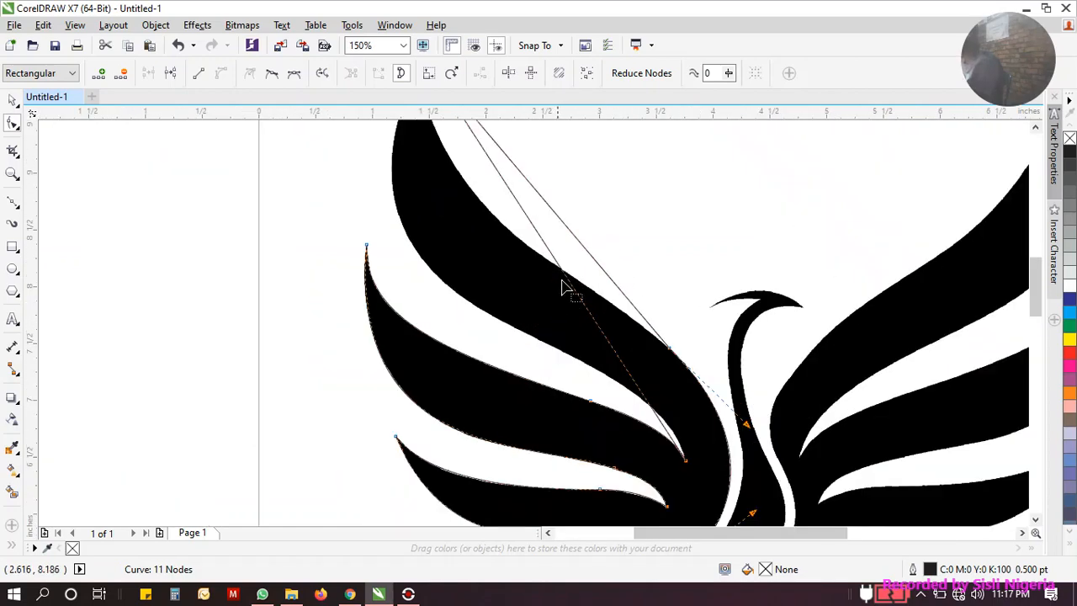
scroll(620, 390, "up", 2)
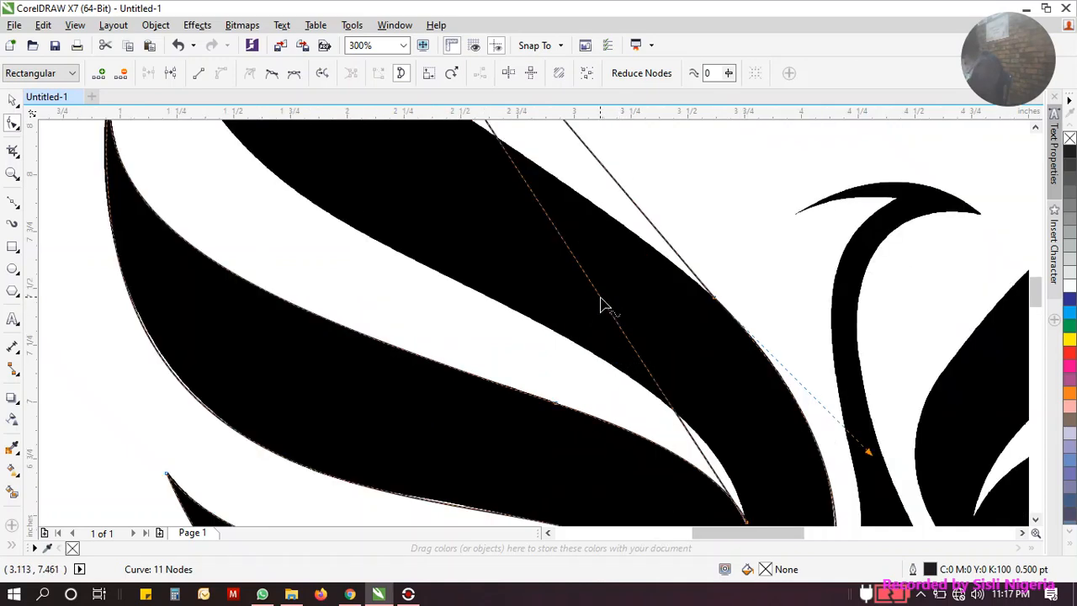
double_click(599, 299)
left_click_drag(597, 297, 548, 330)
Step: Convert the segment from the new lower-edge node to the inner notch to a curve and bend it along the top feather's lower edge
scroll(636, 284, "down", 4)
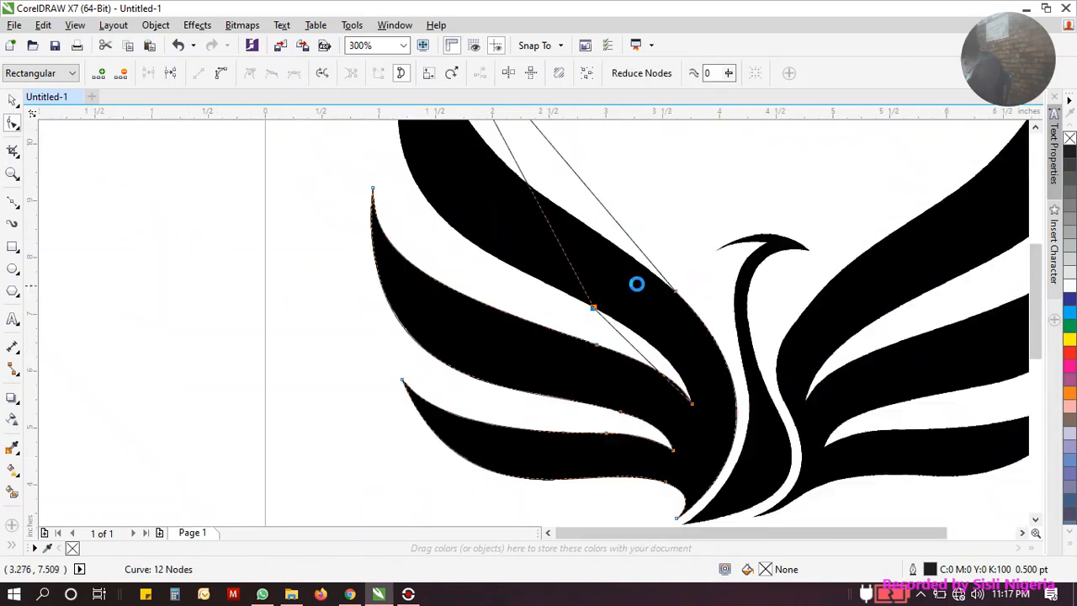
scroll(664, 344, "up", 4)
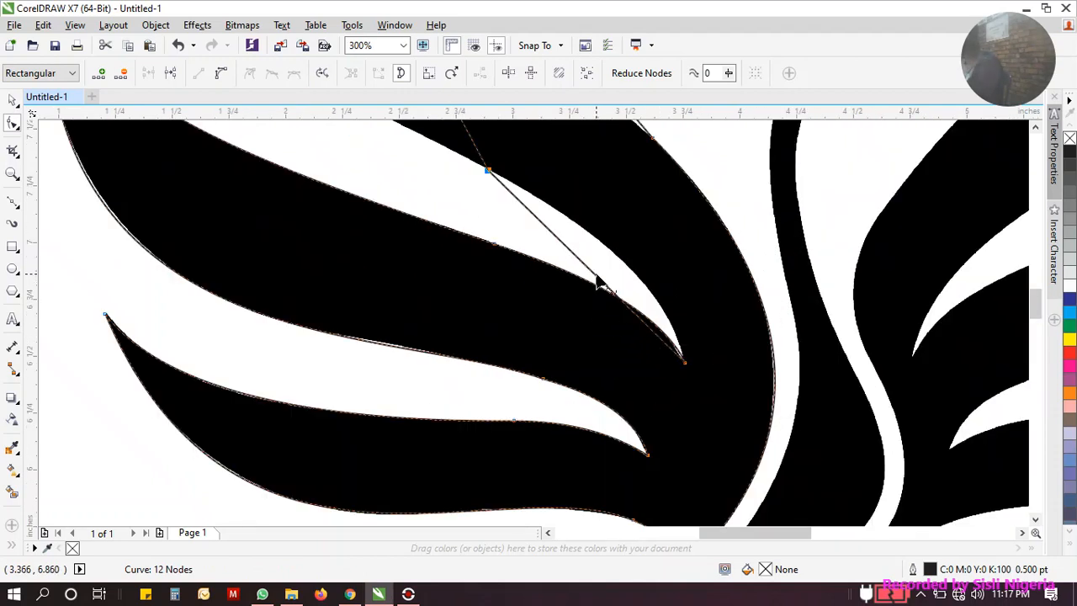
left_click(220, 73)
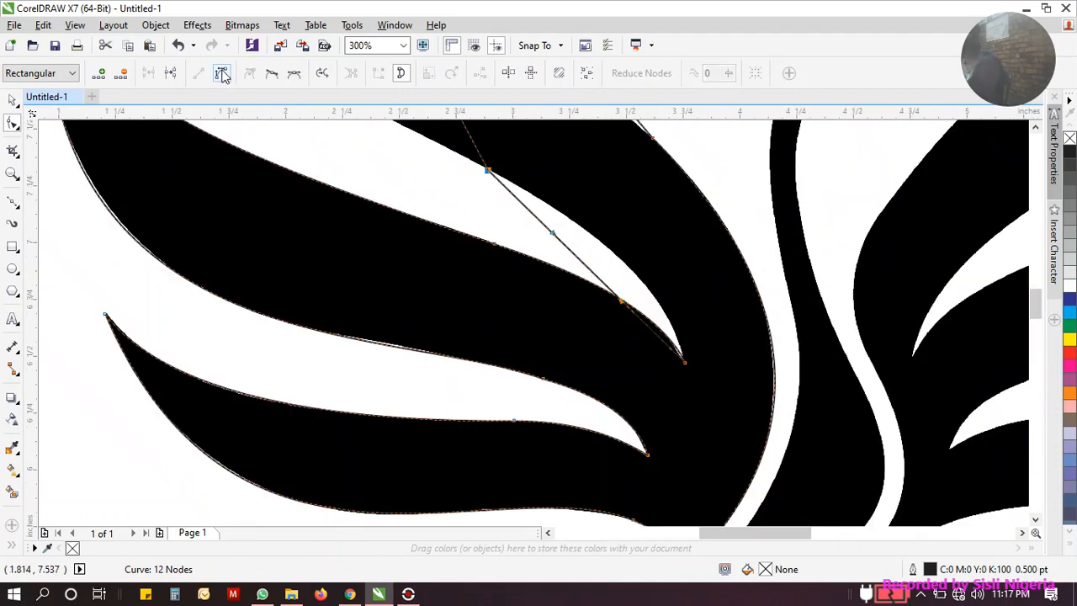
left_click_drag(589, 269, 624, 266)
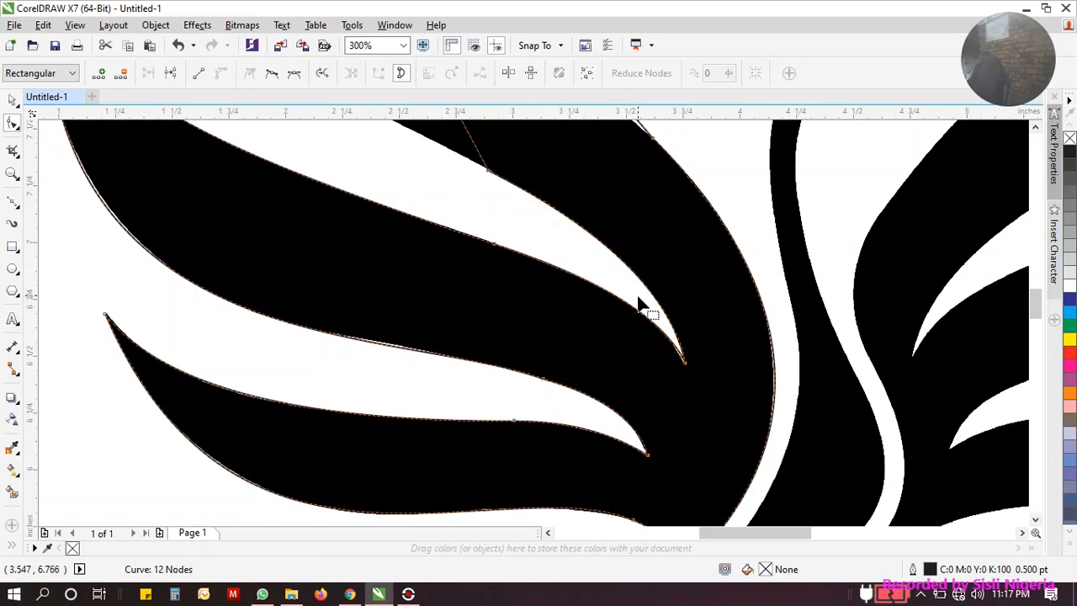
scroll(639, 307, "down", 3)
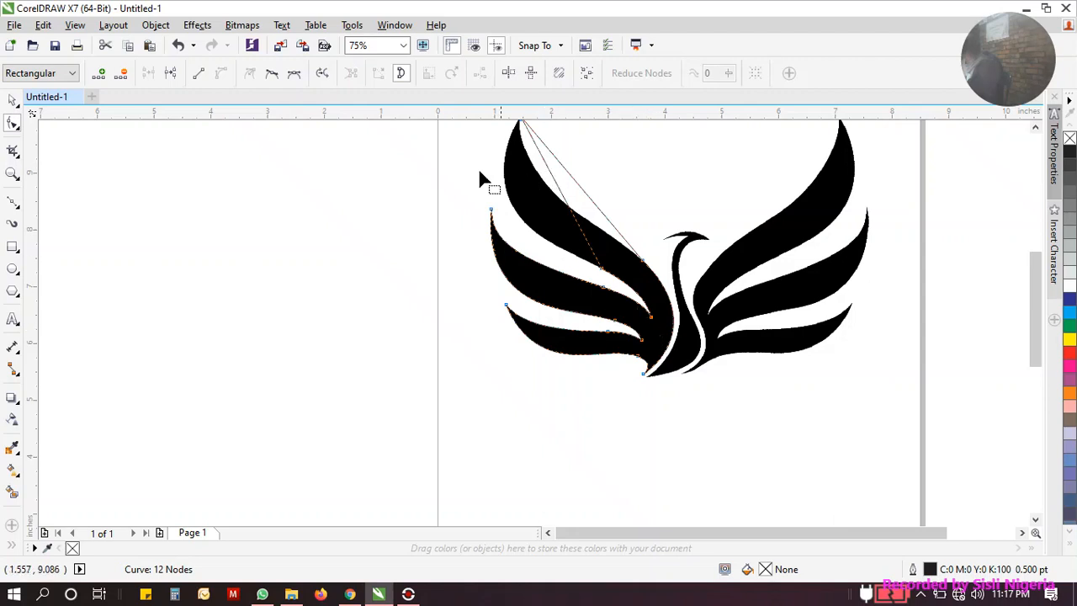
Step: Bend the segment between the top feather's outer tip and its lower-edge node outward along the feather's outer edge
left_click(1035, 127)
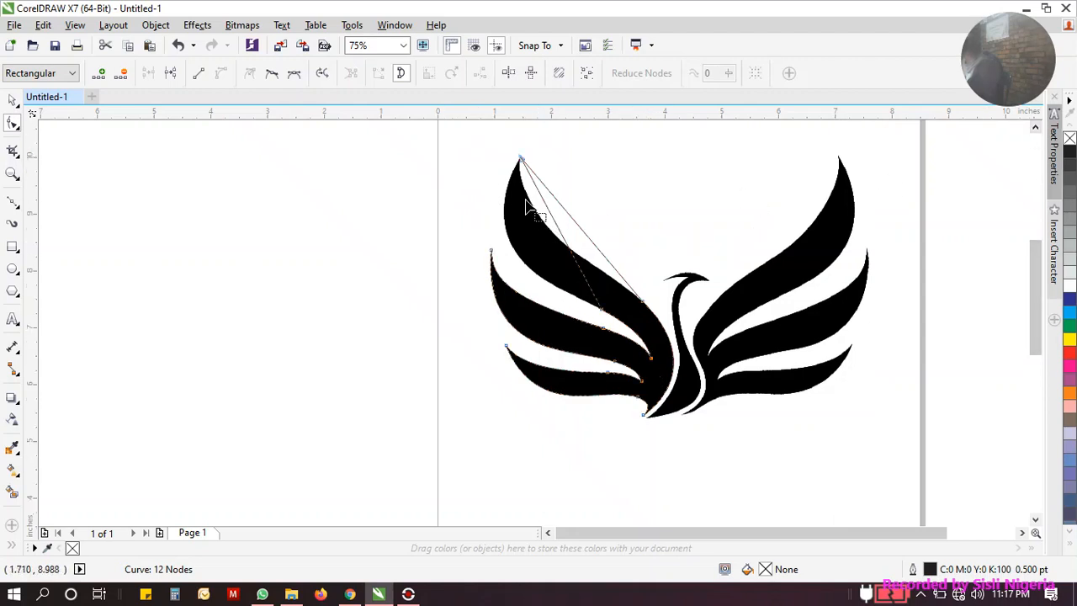
scroll(520, 193, "up", 1)
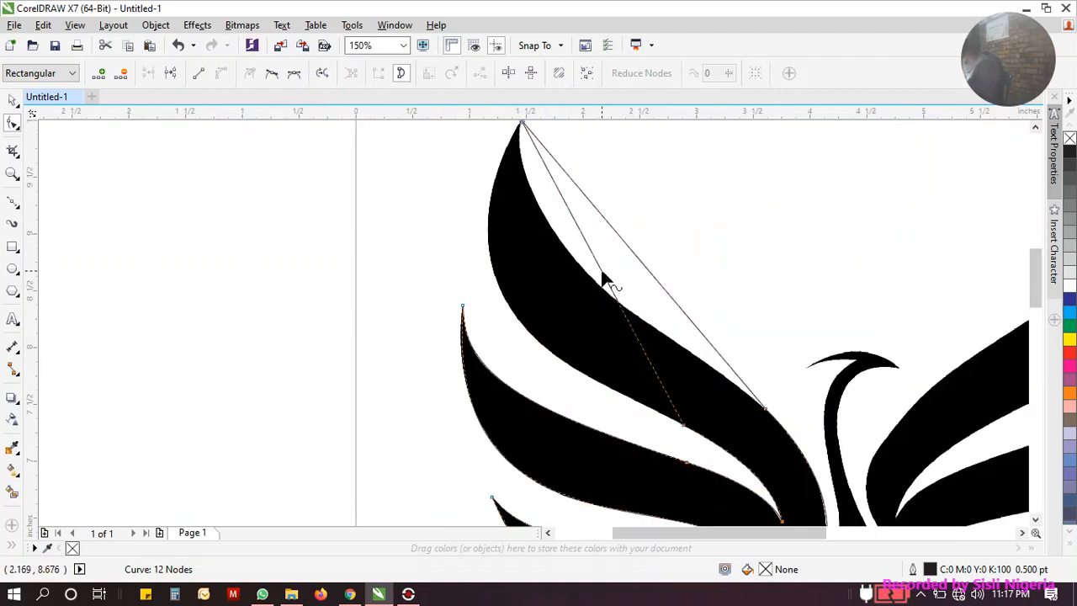
left_click(631, 324)
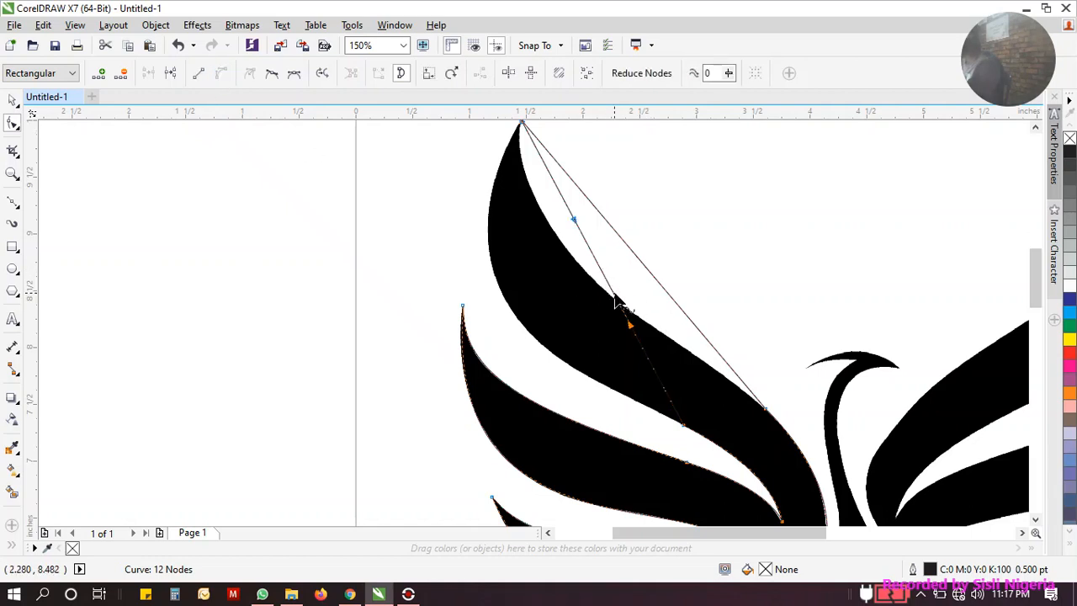
left_click_drag(608, 287, 506, 301)
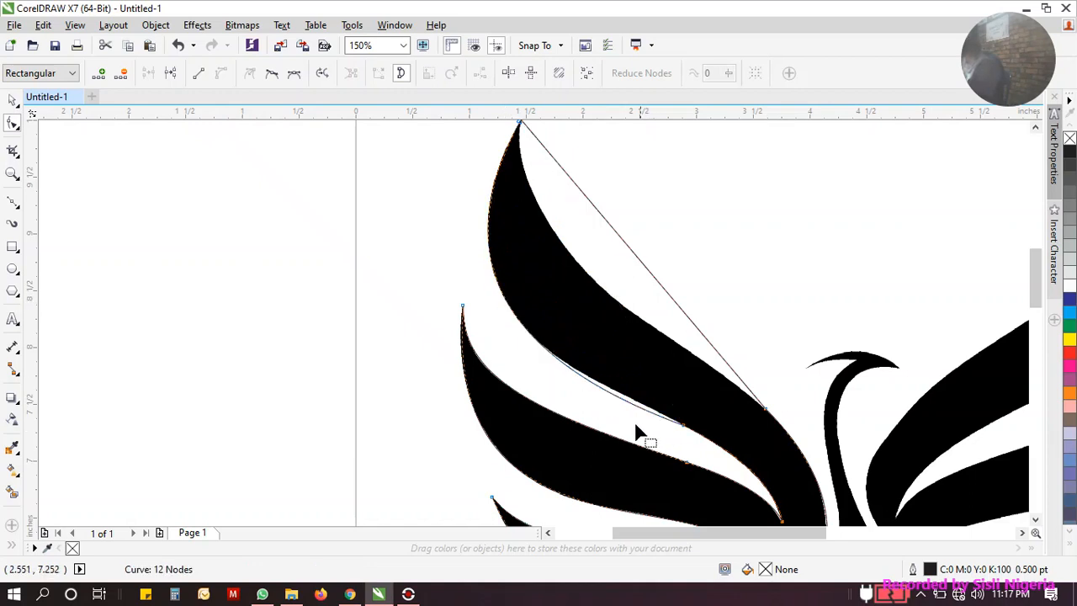
Step: Adjust the lower-edge node's long handle and the outer tip's handle to fit the top feather's outer curve to the bitmap
left_click(683, 425)
left_click_drag(494, 360, 465, 328)
mouse_move(450, 249)
left_mouse_down()
mouse_move(468, 263)
mouse_move(460, 236)
left_mouse_up()
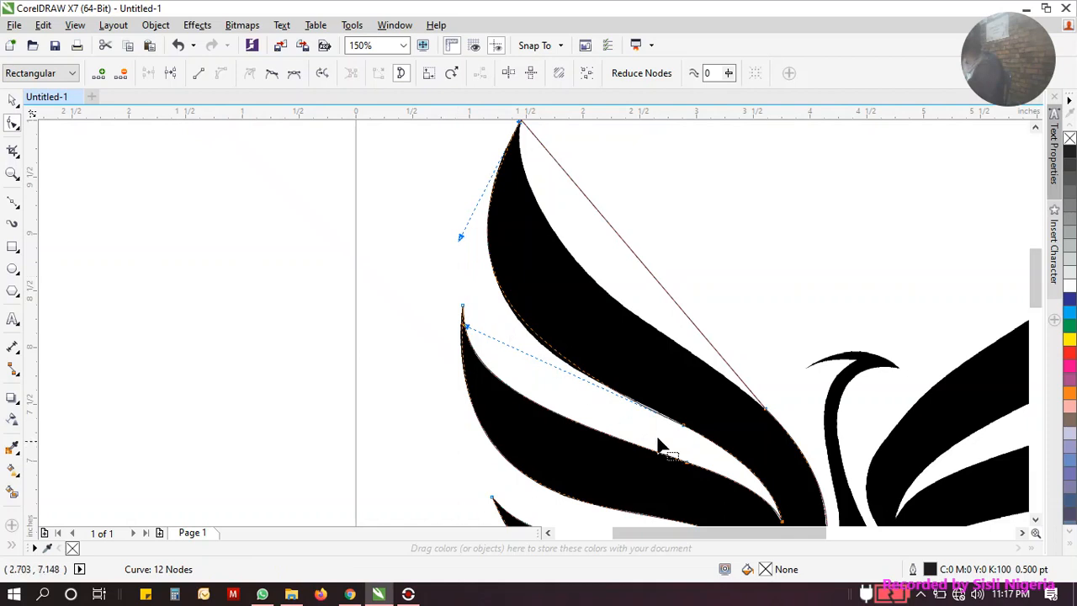
left_click(475, 336)
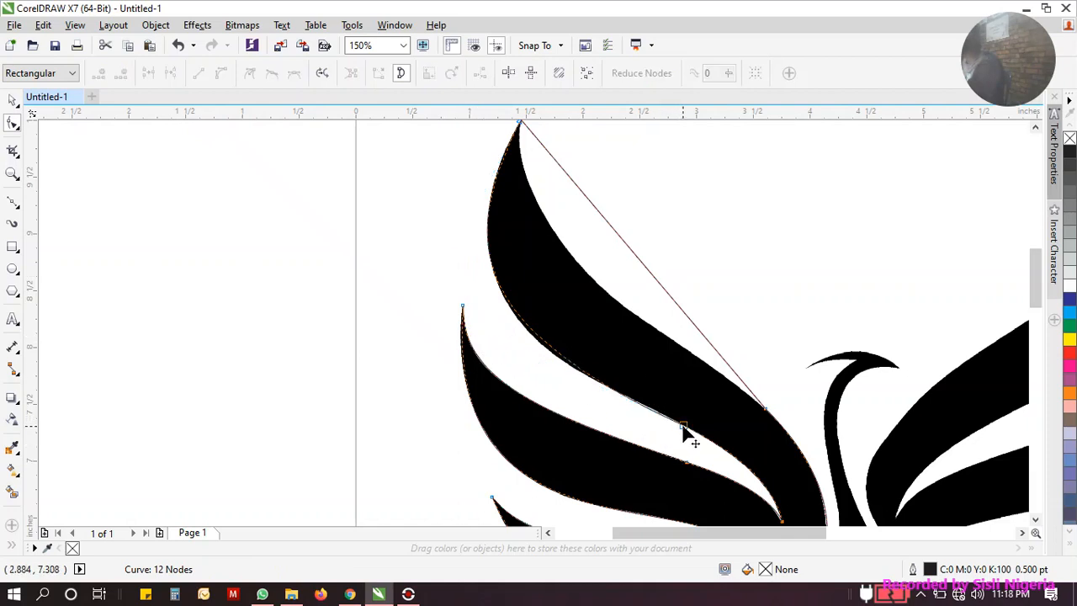
Step: Shift the top feather's lower-edge node slightly toward the outer tip and refit the curve to the inner notch with its two handles
left_click_drag(683, 427, 660, 413)
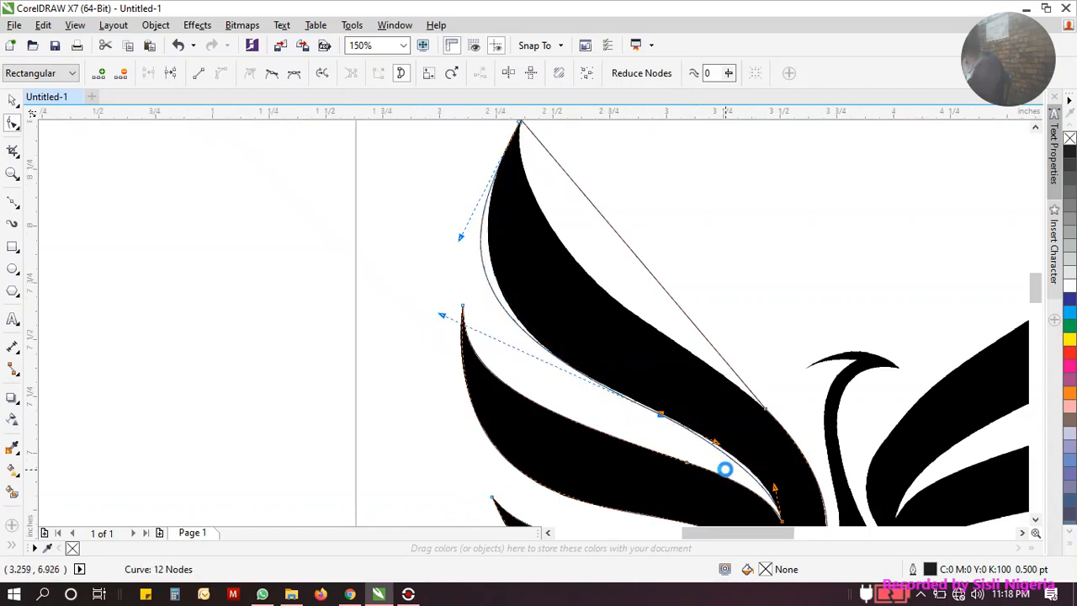
scroll(723, 437, "up", 2)
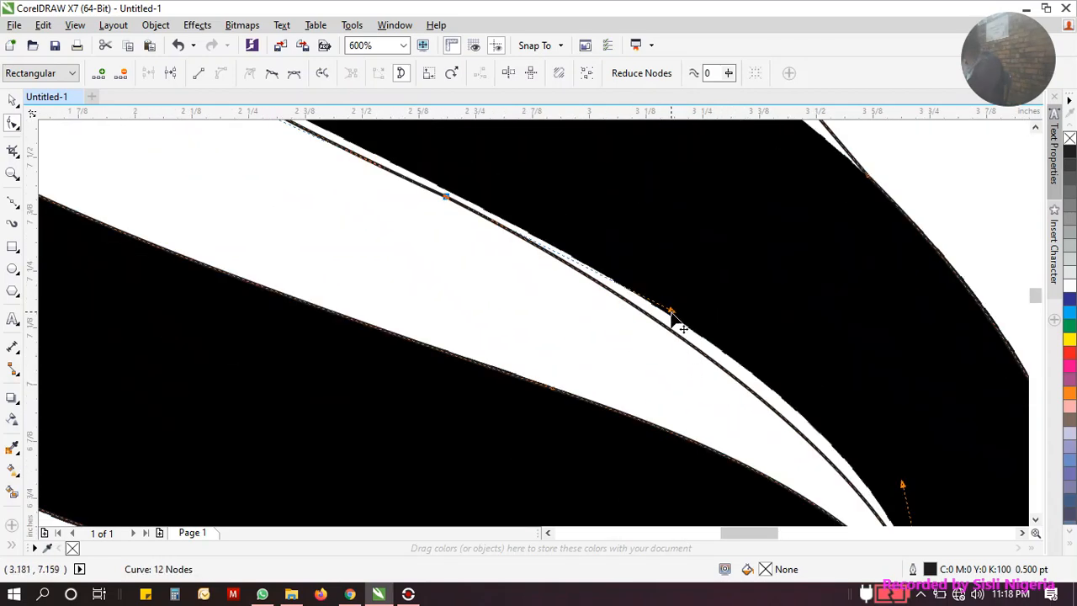
left_click_drag(672, 313, 691, 292)
scroll(690, 290, "down", 1)
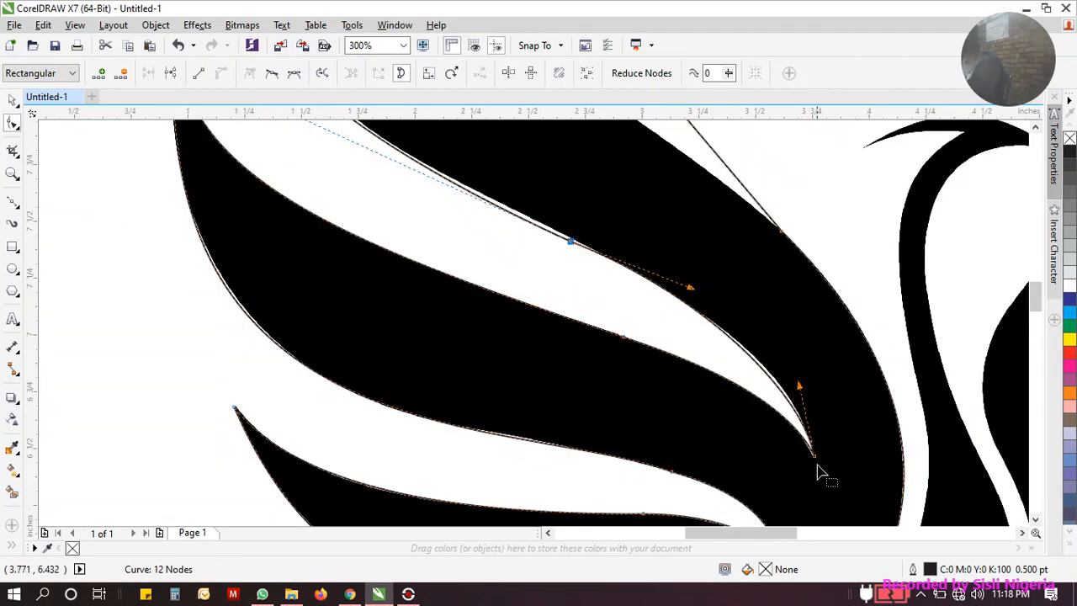
scroll(818, 468, "up", 2)
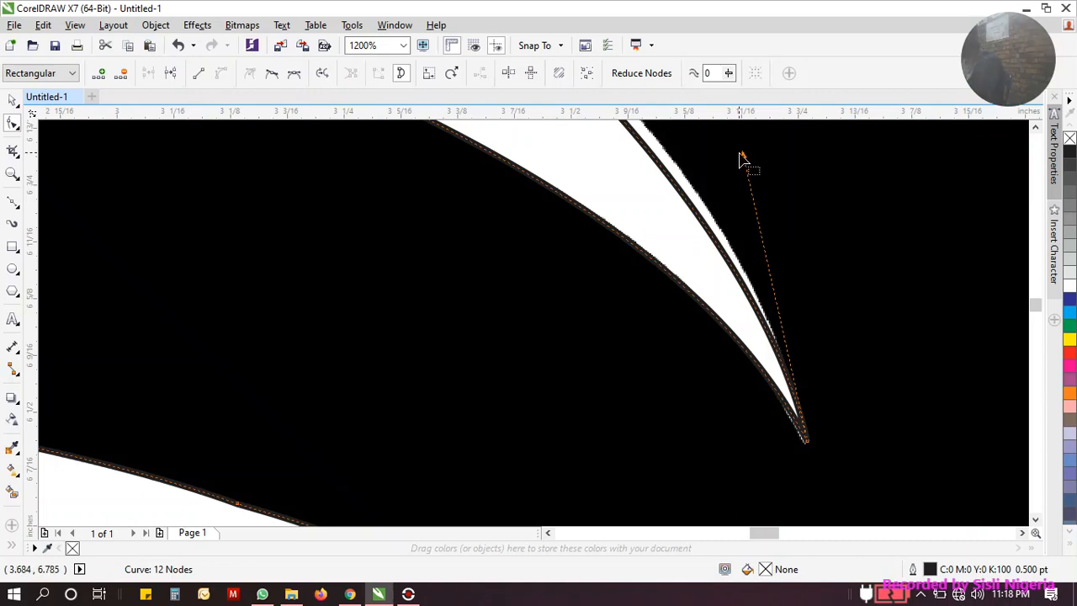
mouse_move(744, 161)
left_mouse_down()
mouse_move(752, 127)
mouse_move(735, 174)
mouse_move(744, 161)
left_mouse_up()
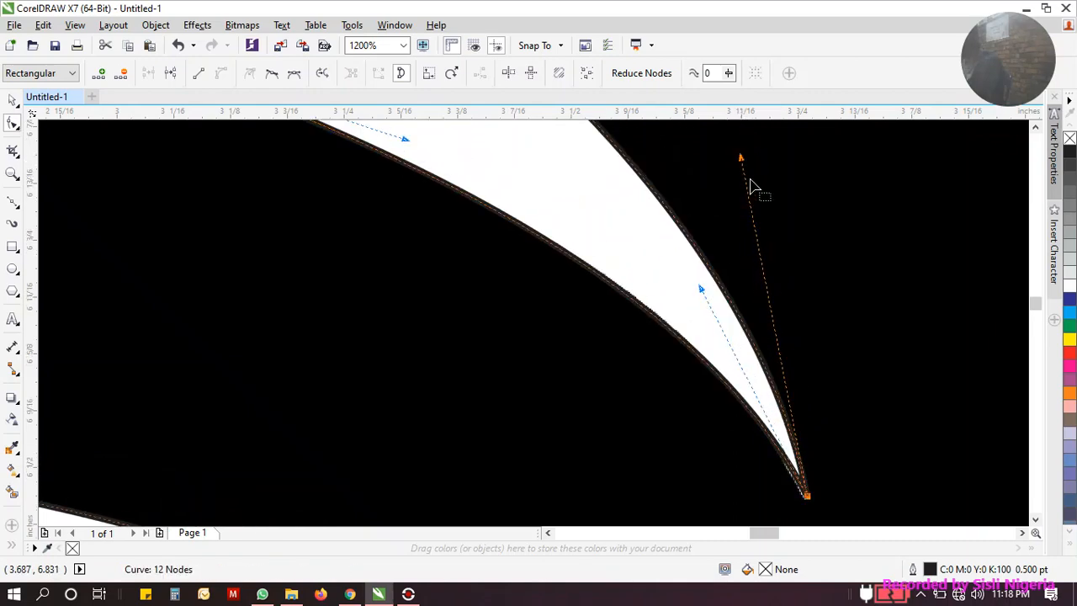
scroll(774, 286, "down", 3)
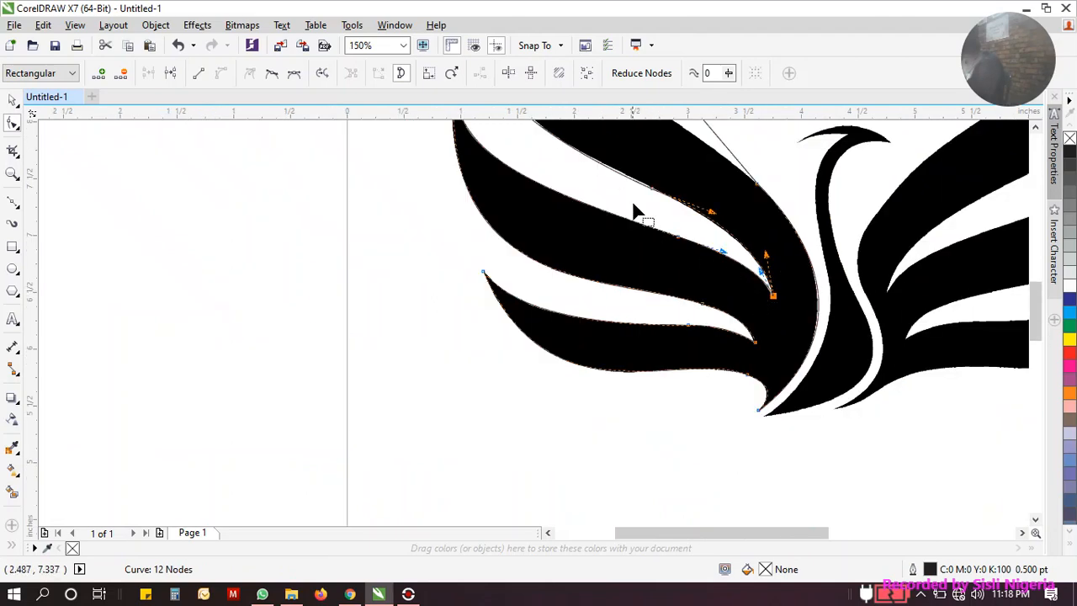
Step: Shorten the lower-edge node's long handle to pull the top feather's outer curve back to the bitmap edge
scroll(644, 224, "down", 1)
scroll(593, 166, "up", 2)
scroll(614, 212, "down", 2)
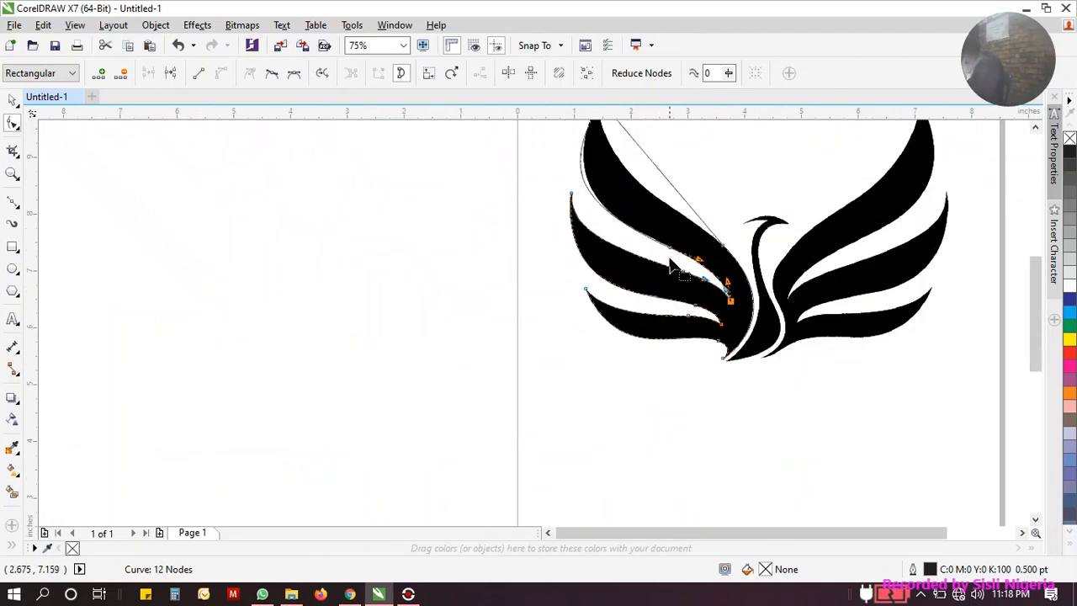
left_click(669, 249)
scroll(546, 181, "up", 1)
left_click_drag(576, 215, 600, 233)
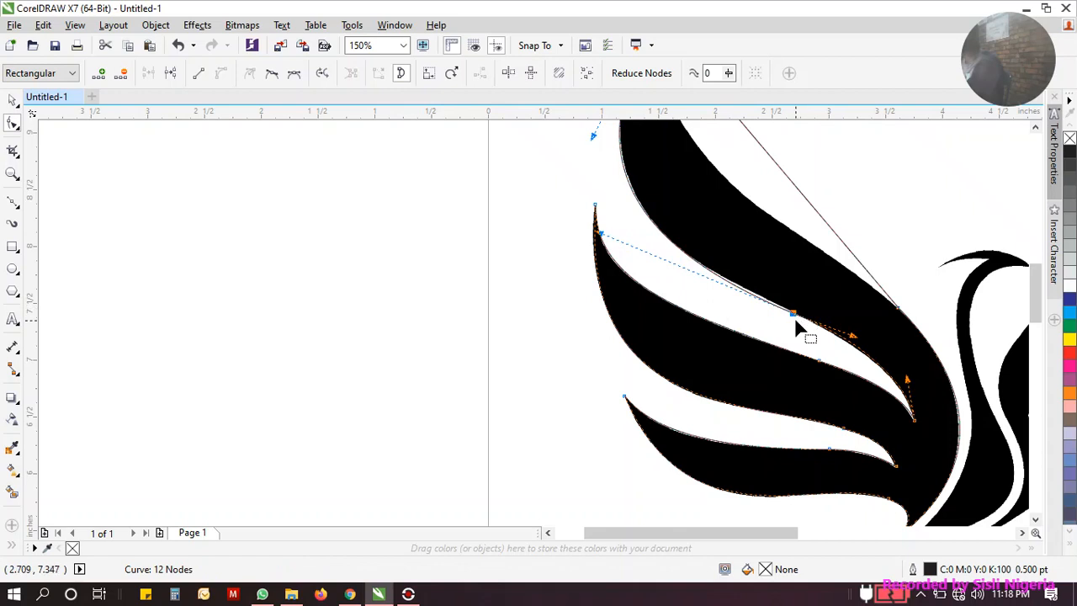
scroll(794, 316, "up", 2)
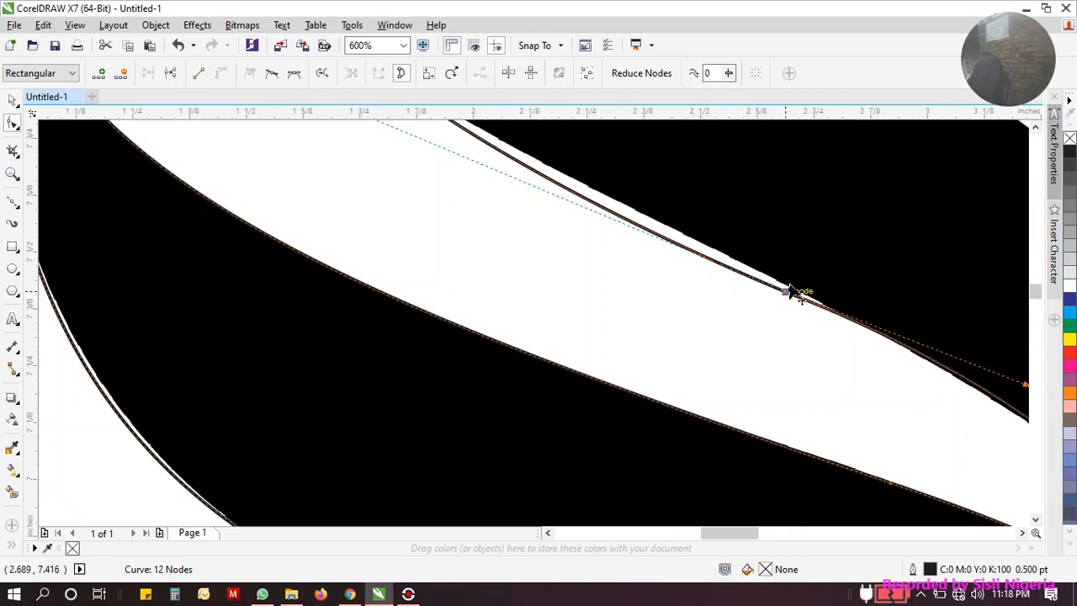
scroll(756, 368, "down", 1)
left_click(917, 261)
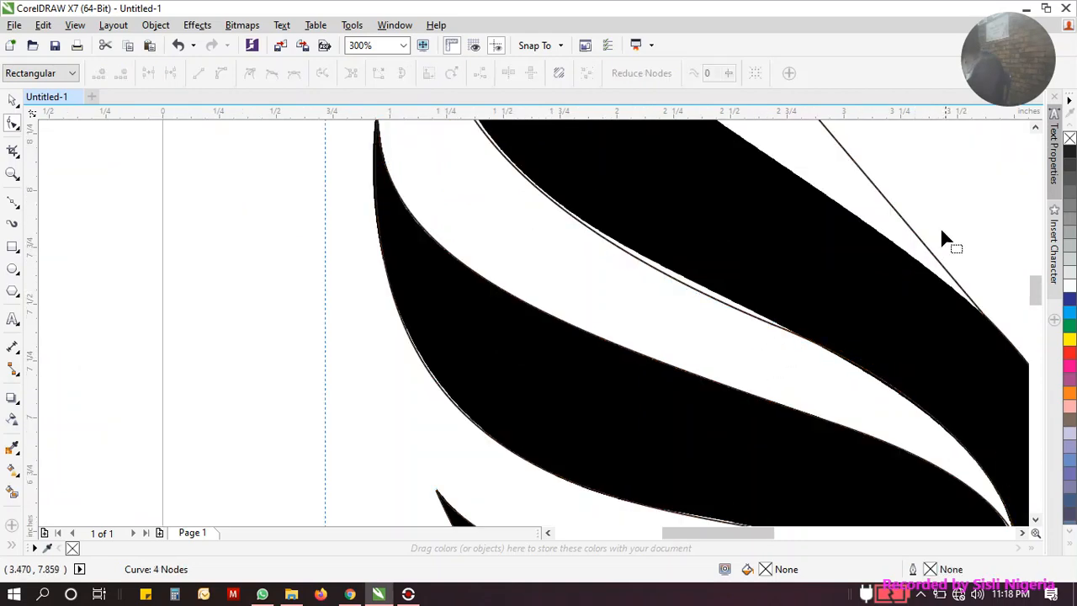
Step: Select the traced wing curve and move the top feather's lower-edge node onto the bitmap edge
left_click(770, 328)
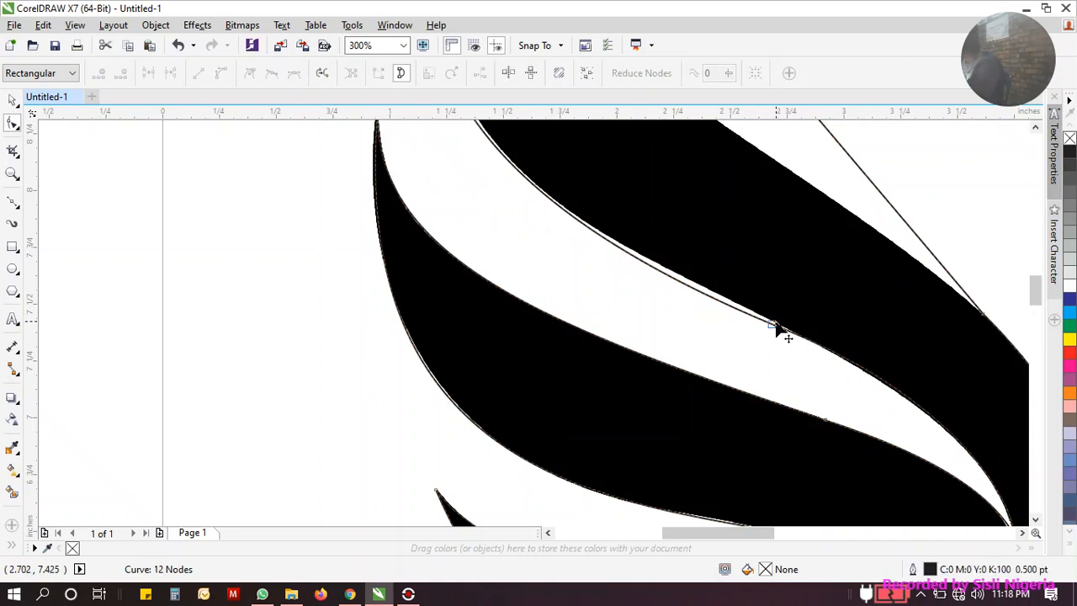
left_click(770, 326)
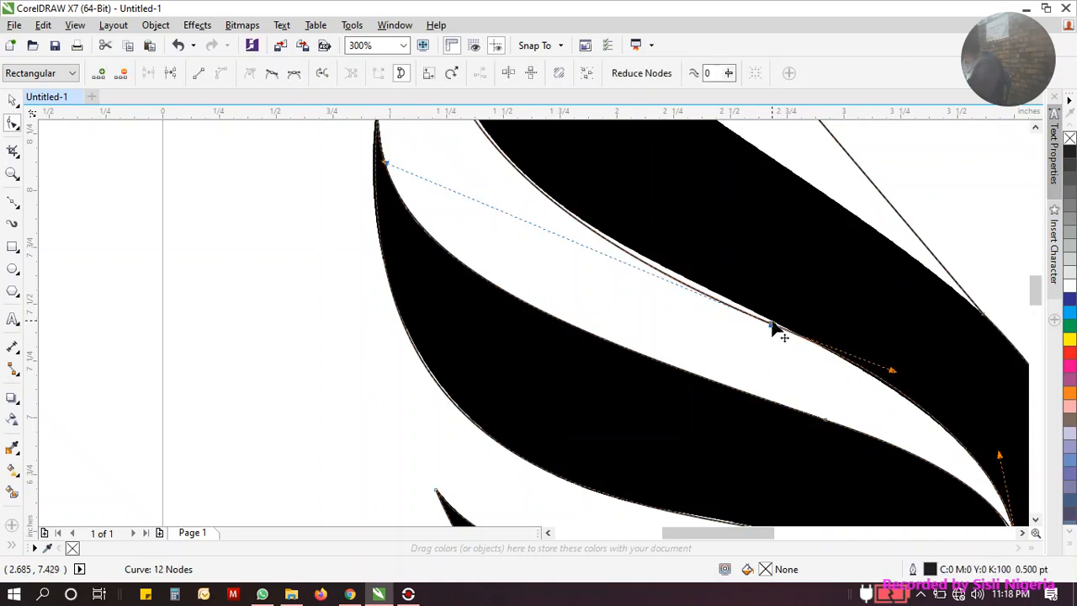
scroll(772, 328, "up", 2)
left_click_drag(778, 335, 784, 326)
scroll(661, 312, "down", 2)
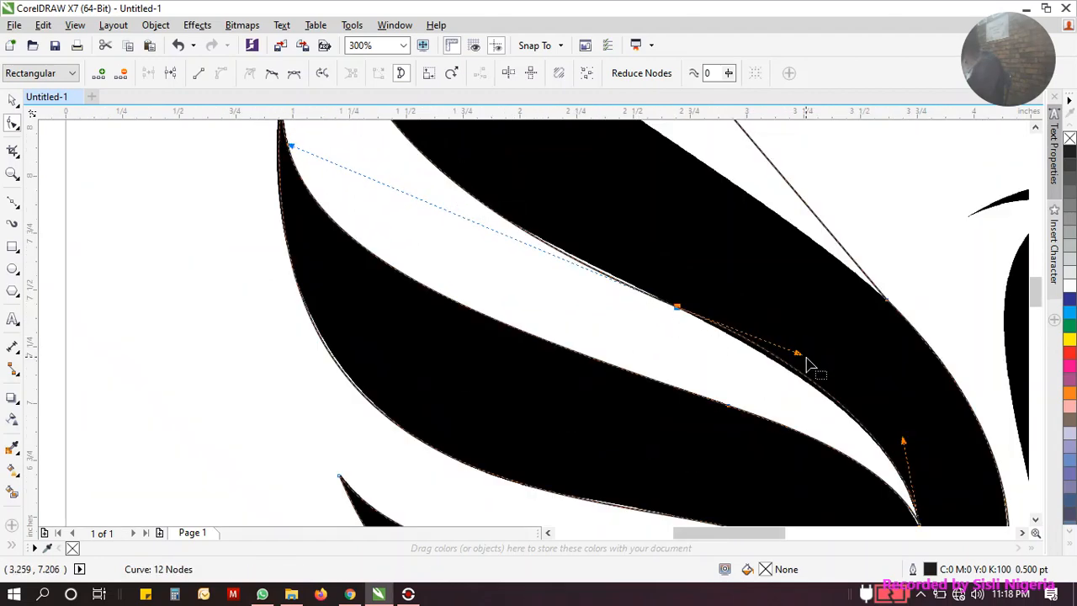
Step: Adjust the lower-edge node's short handle and the inner notch node's handle to fit the curve between them to the top feather
scroll(801, 365, "up", 1)
left_click_drag(804, 361, 775, 363)
scroll(778, 370, "down", 2)
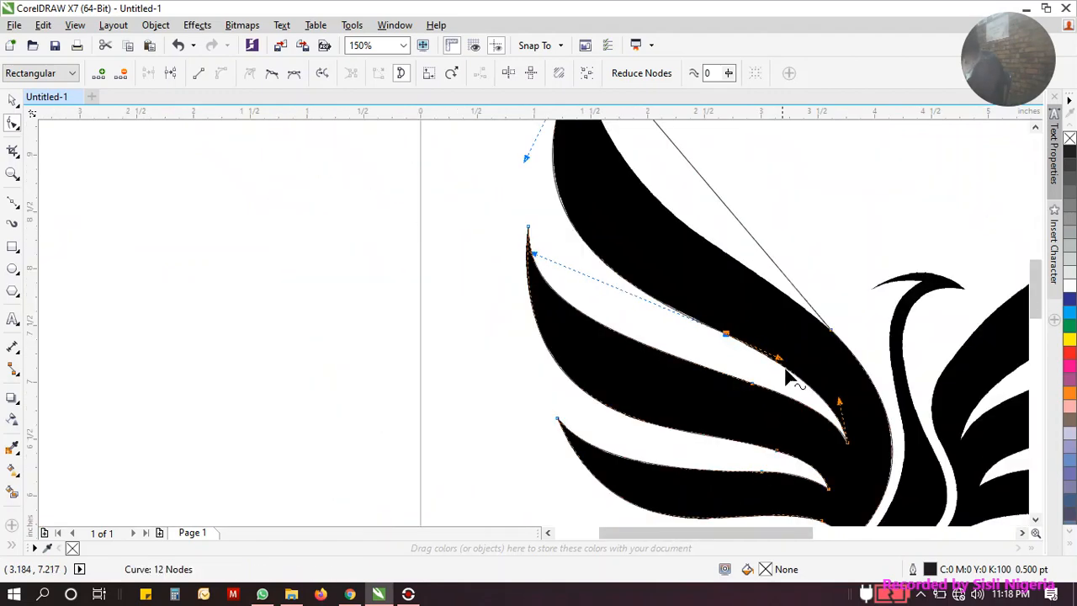
scroll(833, 409, "up", 1)
scroll(866, 407, "up", 1)
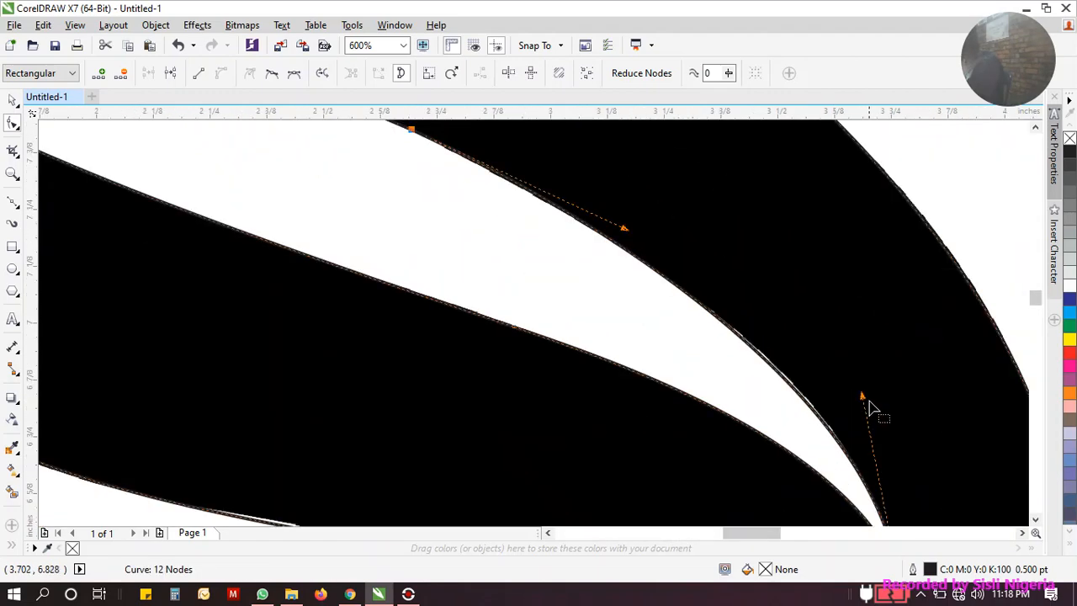
left_click_drag(867, 407, 866, 393)
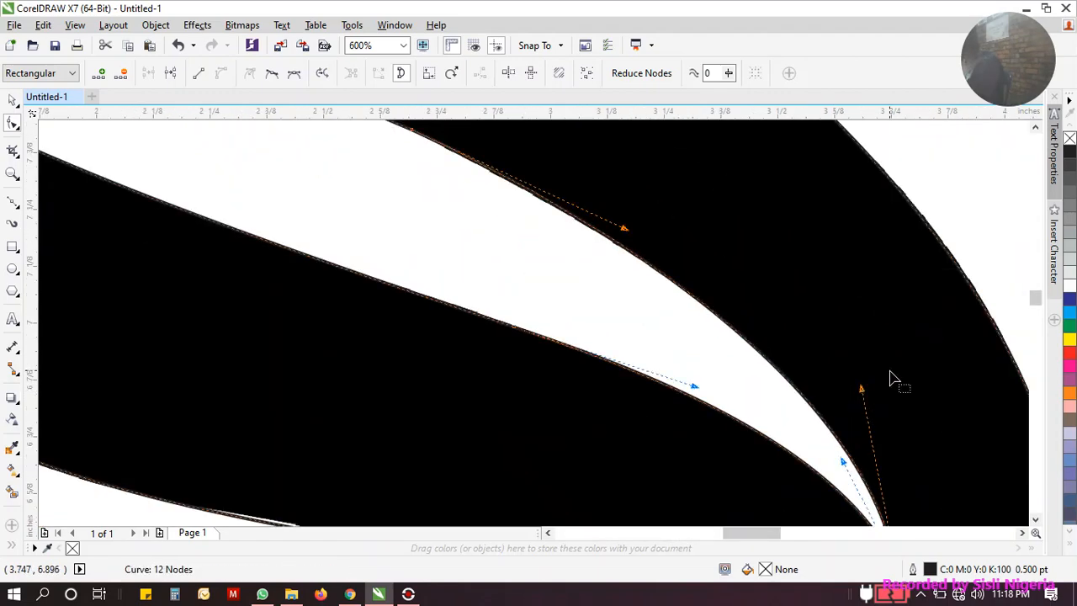
scroll(889, 378, "down", 2)
scroll(746, 318, "down", 1)
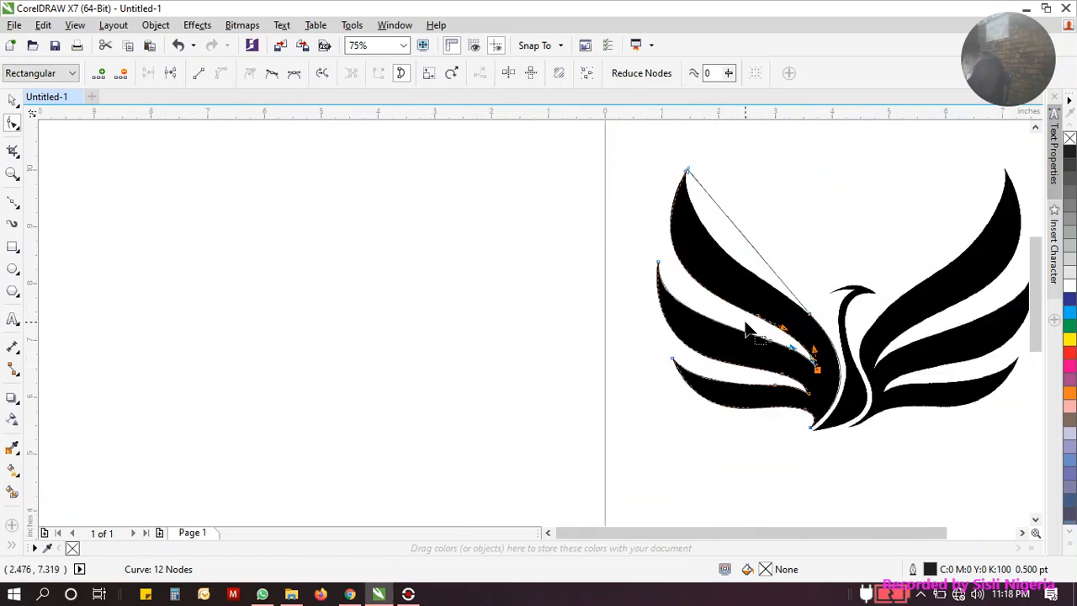
Step: Shorten the outer tip's handle slightly to pull the top feather's outer curve onto the bitmap edge
scroll(680, 243, "up", 2)
scroll(677, 252, "down", 1)
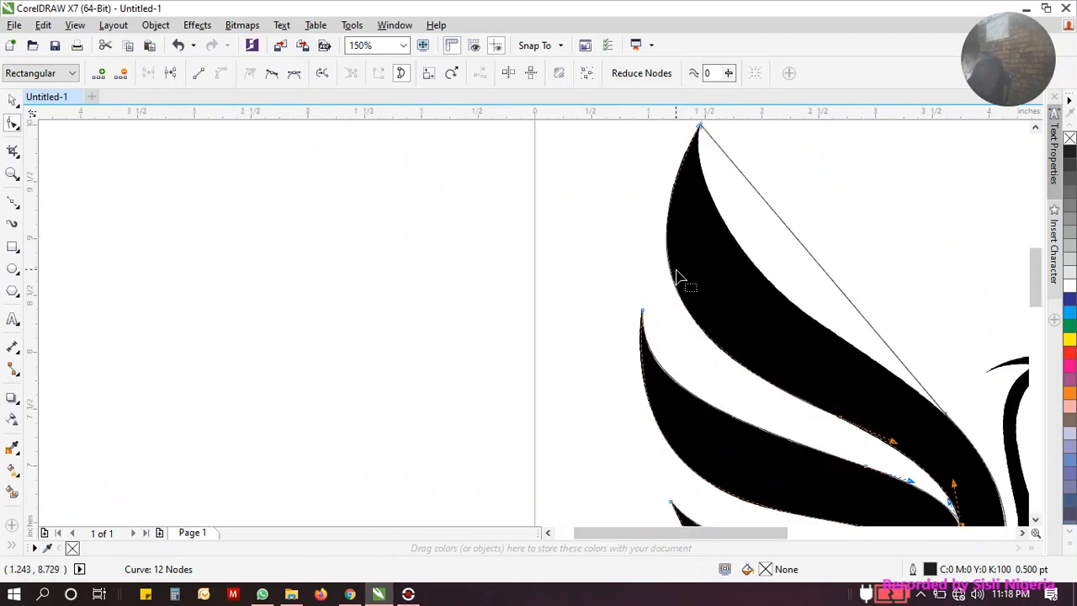
left_click(700, 128)
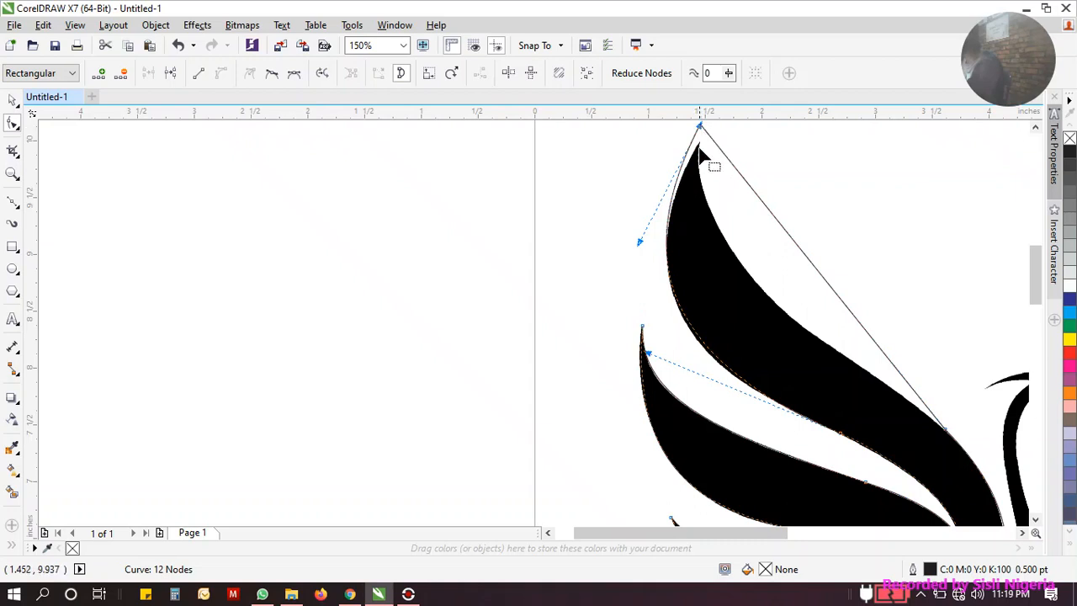
left_click(178, 43)
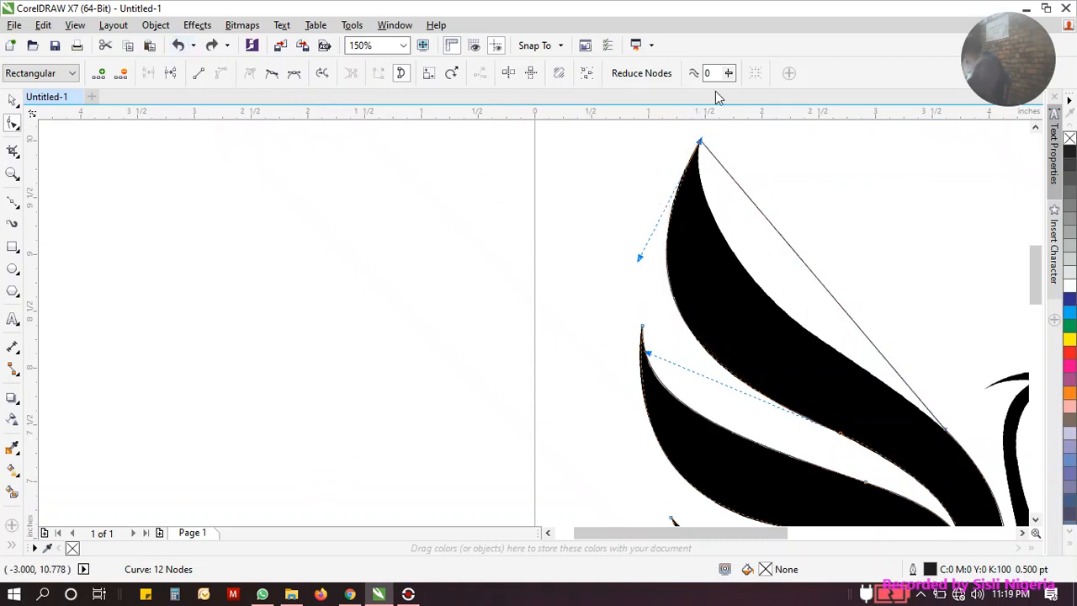
scroll(683, 225, "up", 1)
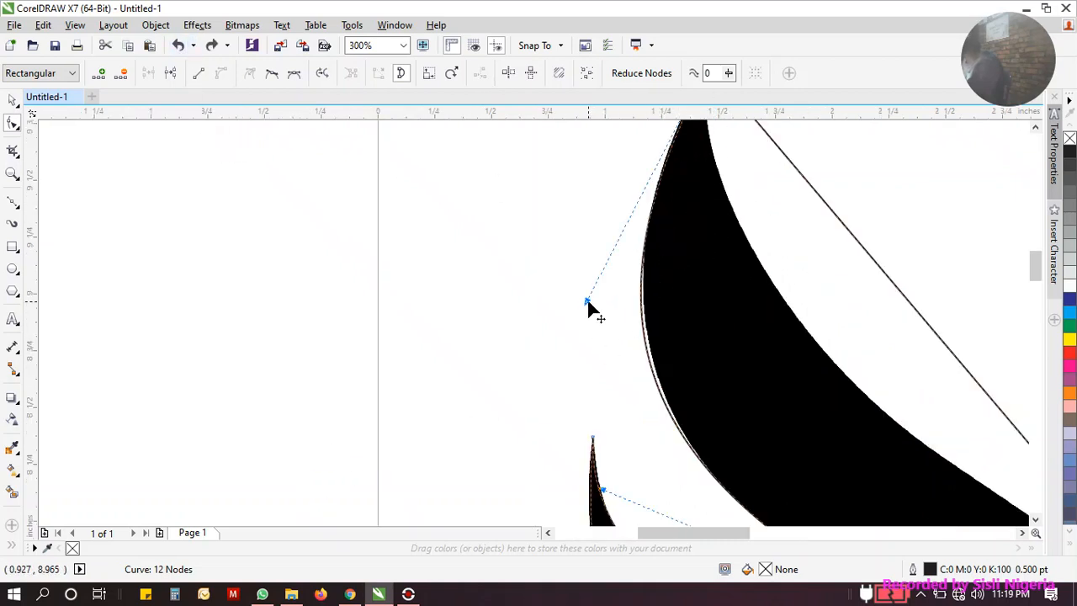
left_click_drag(587, 301, 591, 296)
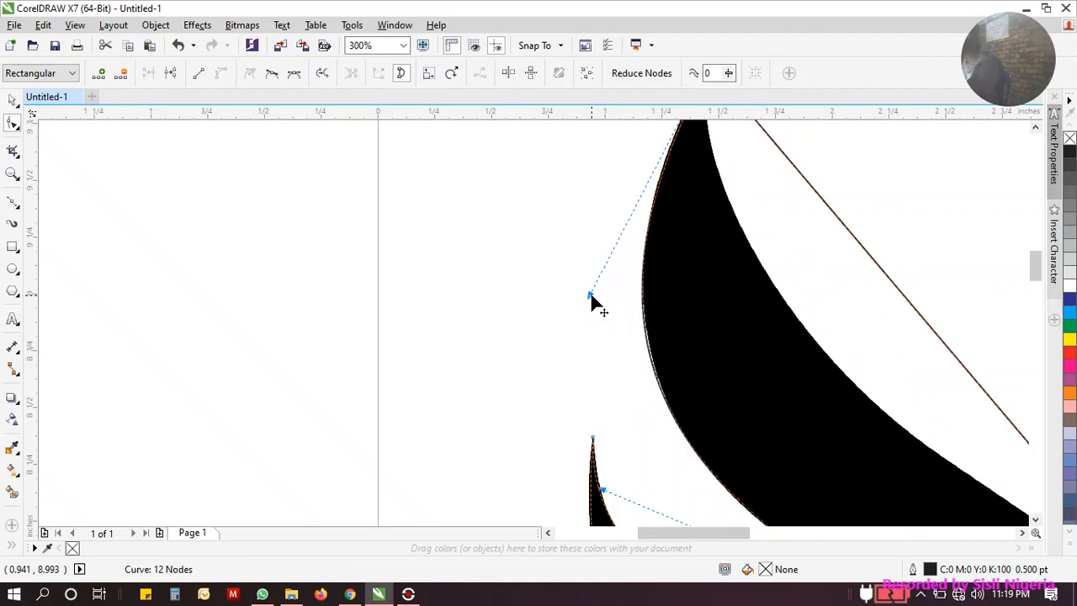
Step: Add a node near the inner end of the straight line closing the top feather and move it onto the feather's upper edge
scroll(633, 311, "down", 1)
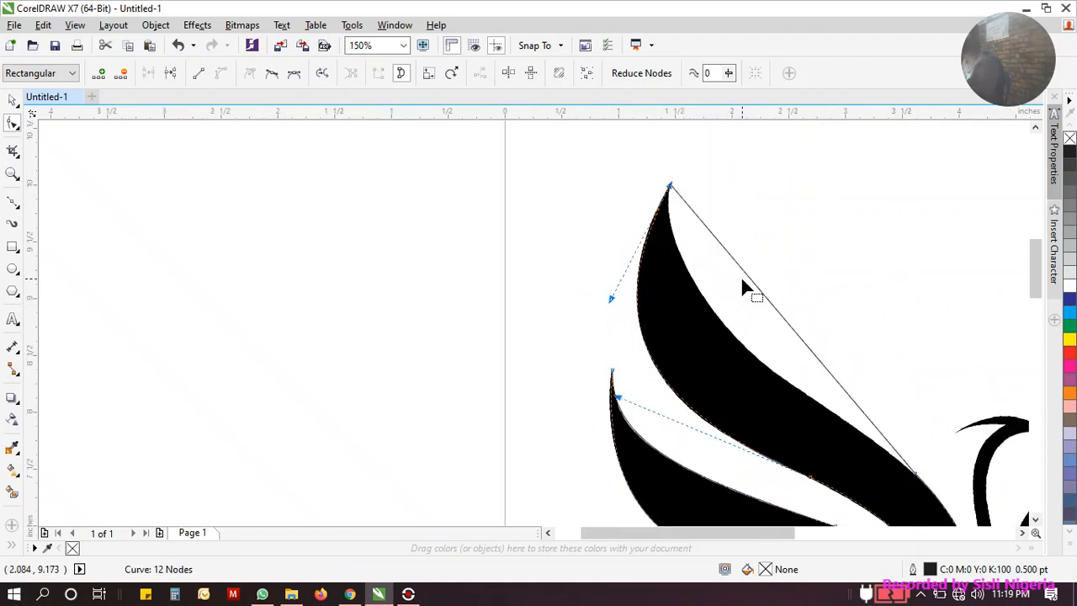
scroll(740, 278, "down", 1)
scroll(837, 385, "up", 1)
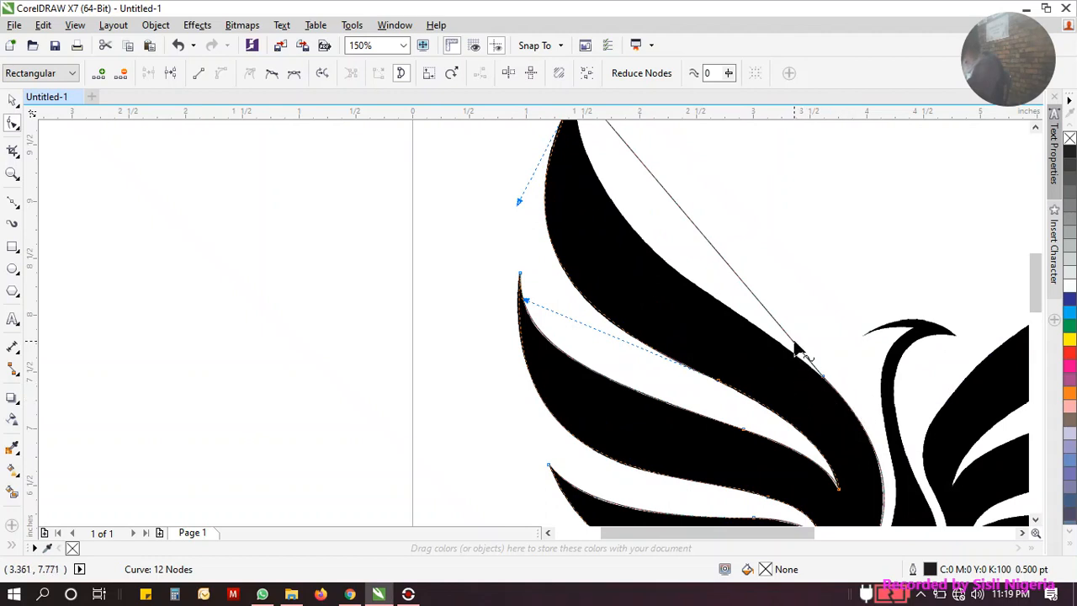
double_click(793, 345)
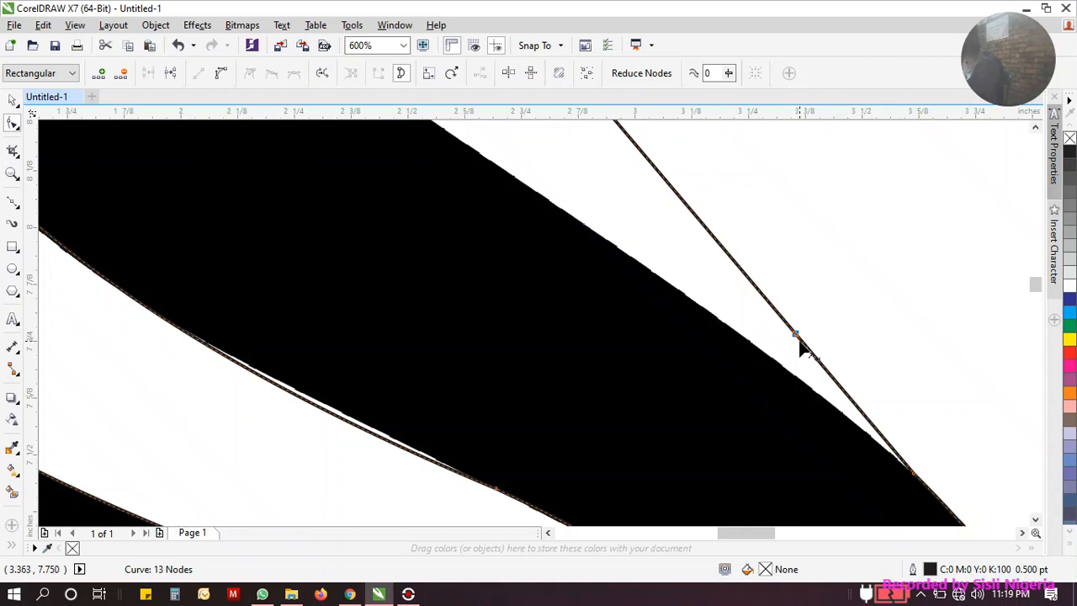
left_click_drag(784, 332, 720, 322)
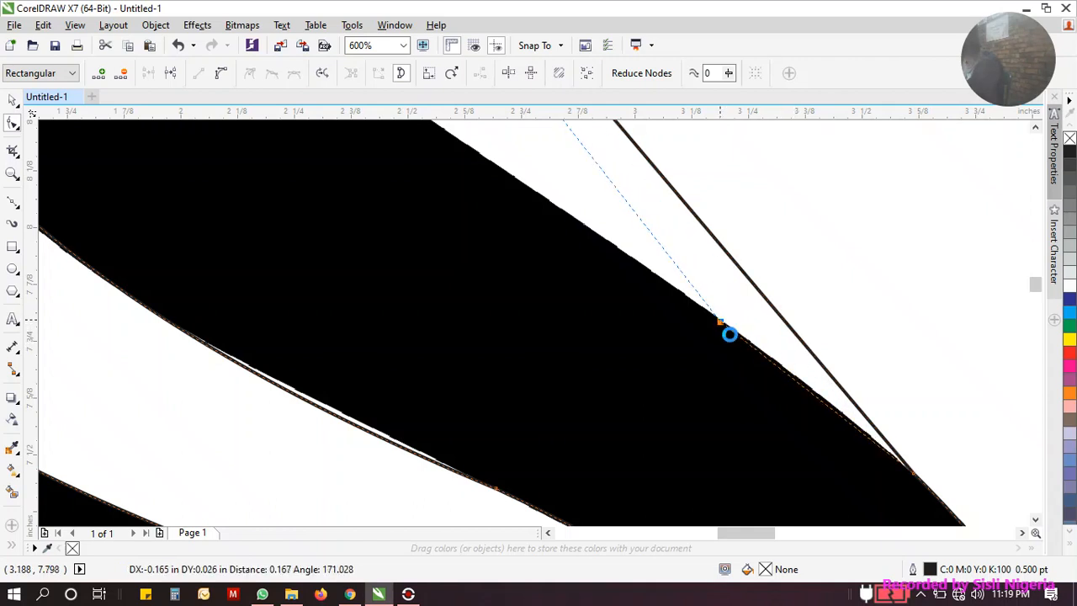
Step: Convert the short segment inward of the new upper-edge node to a curve and bend it outward to the bitmap edge
scroll(814, 406, "up", 2)
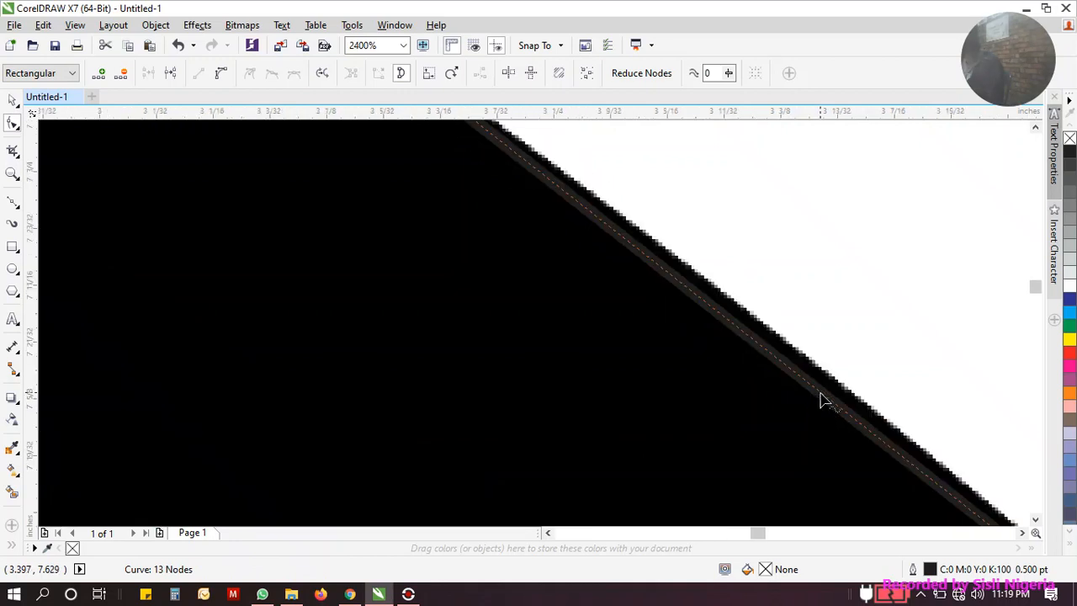
left_click(820, 397)
left_click(224, 75)
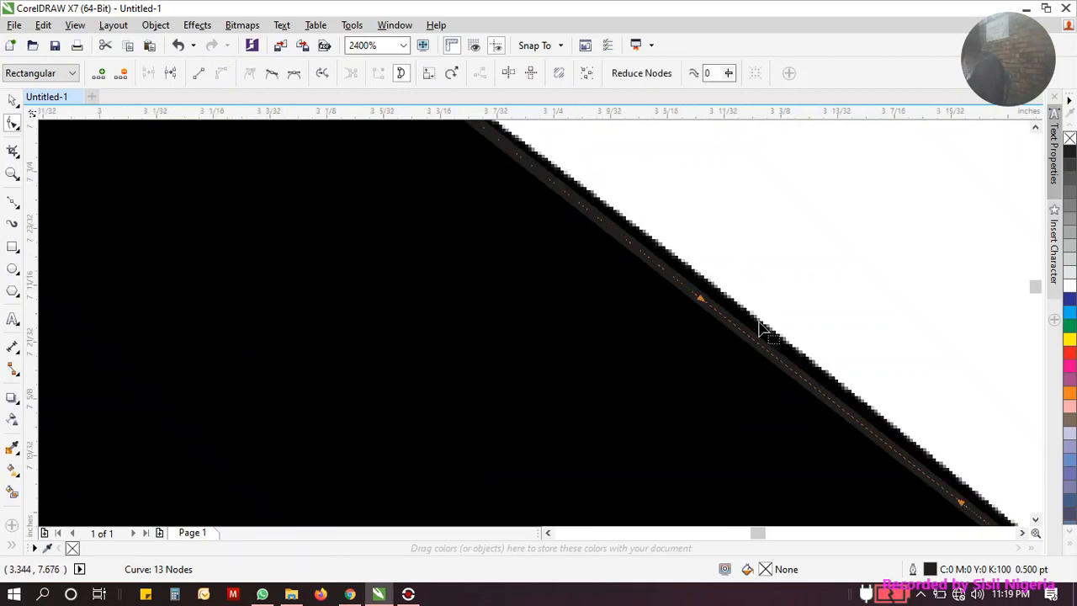
left_click_drag(772, 361, 769, 319)
scroll(772, 349, "down", 2)
scroll(790, 358, "down", 3)
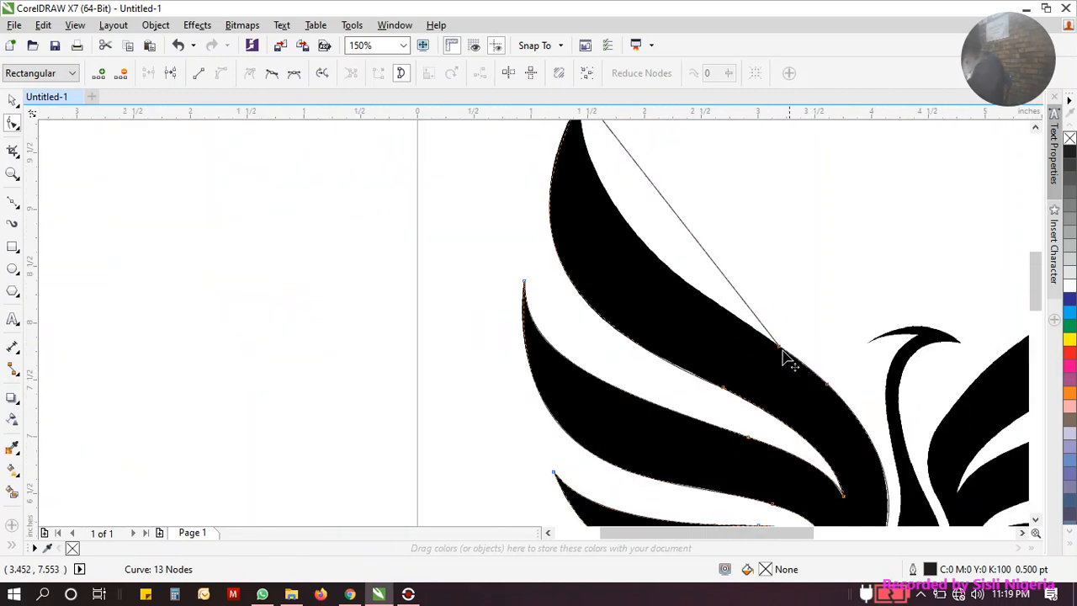
Step: Convert the straight segment from the outer tip to the upper-edge node to a curve and bend it inward along the top feather
scroll(677, 282, "down", 1)
scroll(659, 229, "up", 1)
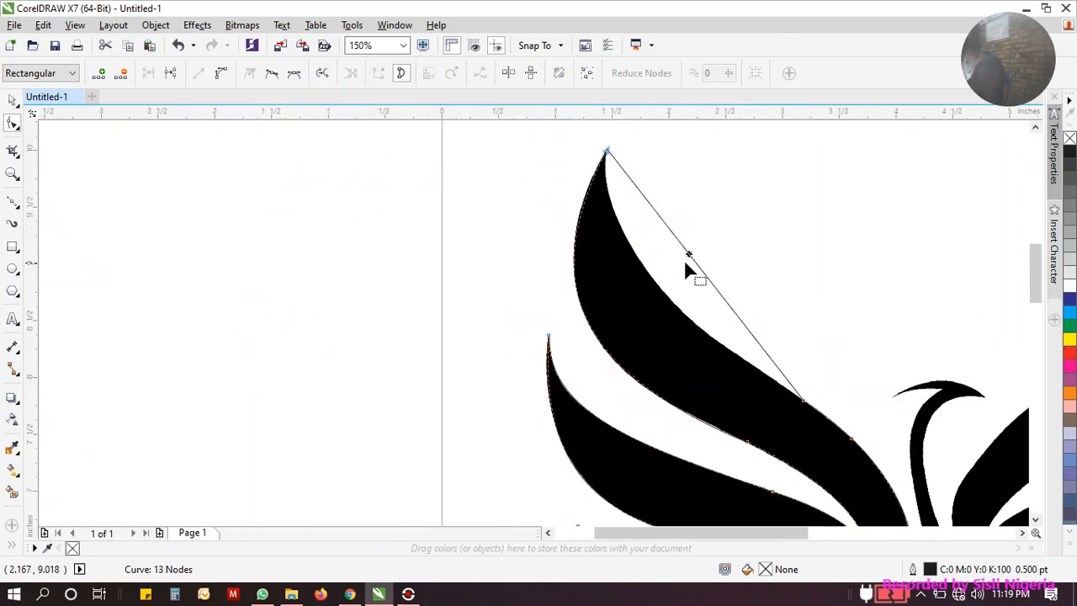
left_click(220, 73)
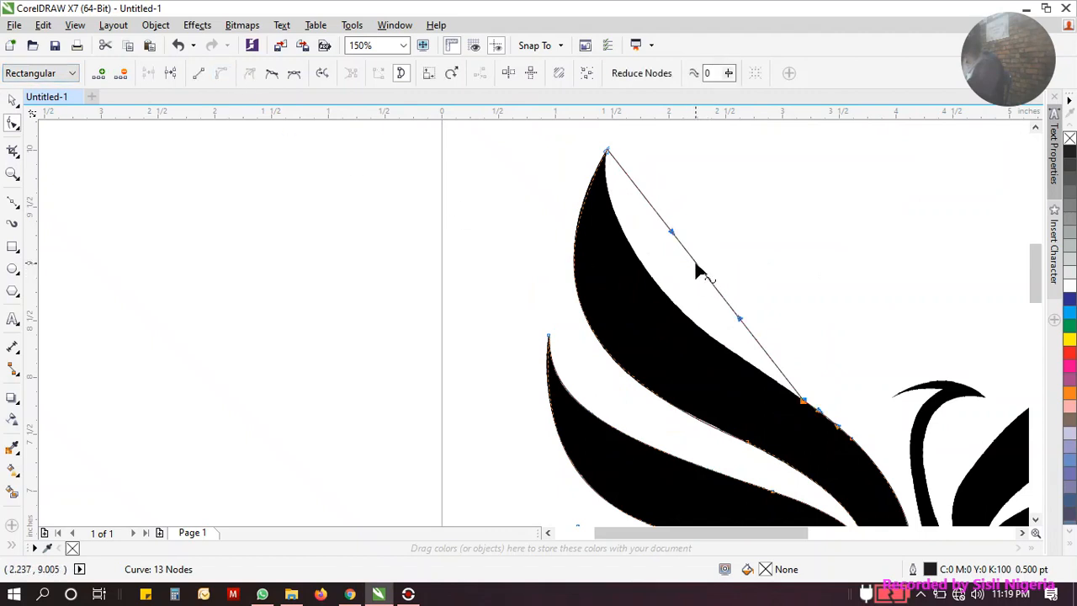
left_click_drag(695, 264, 644, 267)
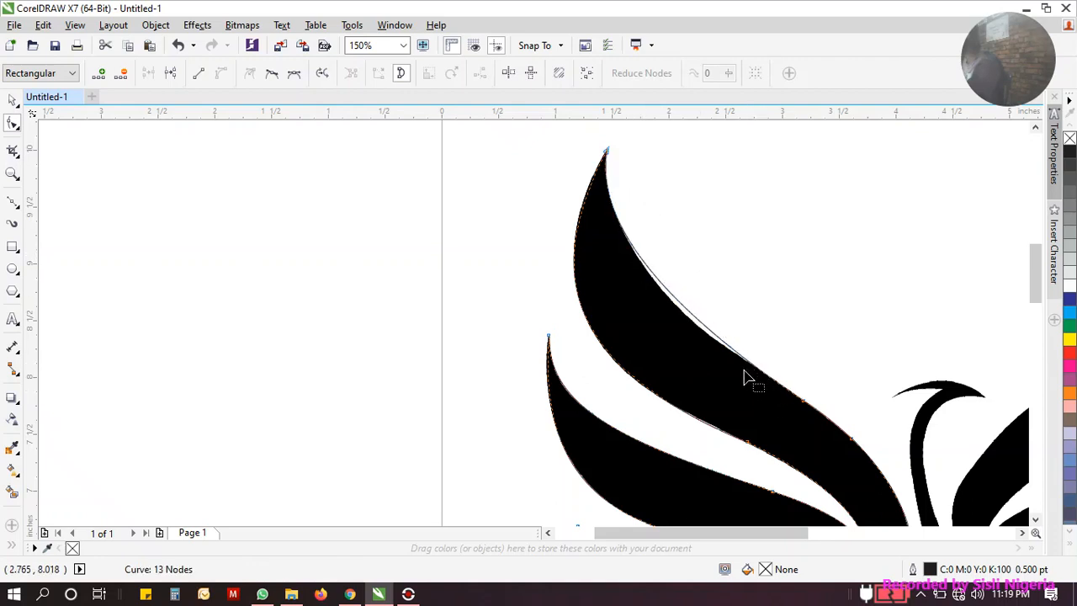
Step: Pull the upper-edge node's long handle inward to bring the top feather's upper curve closer to the bitmap
scroll(745, 377, "up", 2)
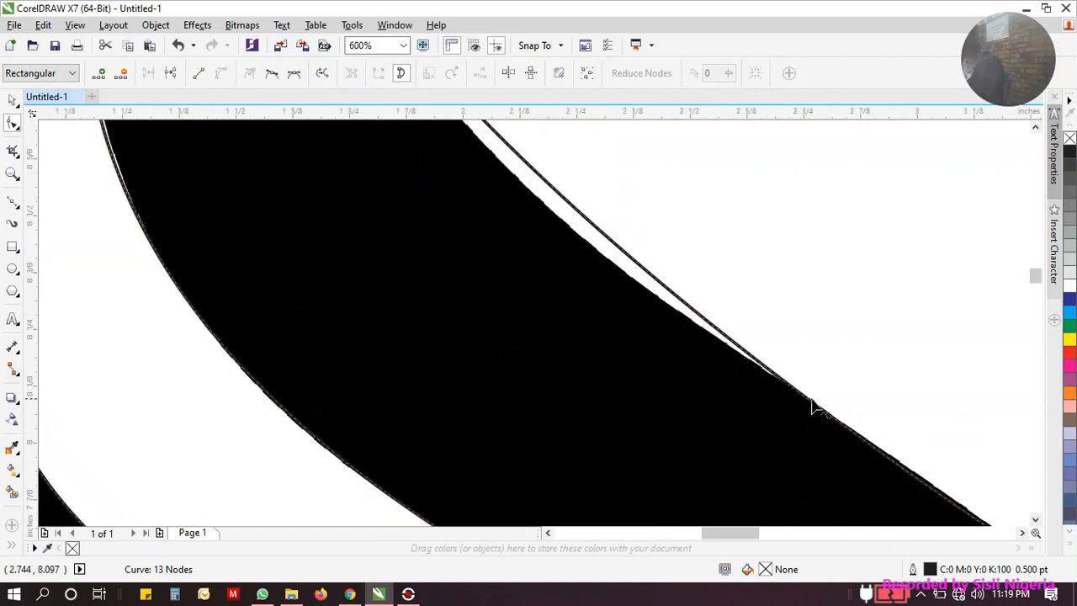
scroll(589, 324, "down", 2)
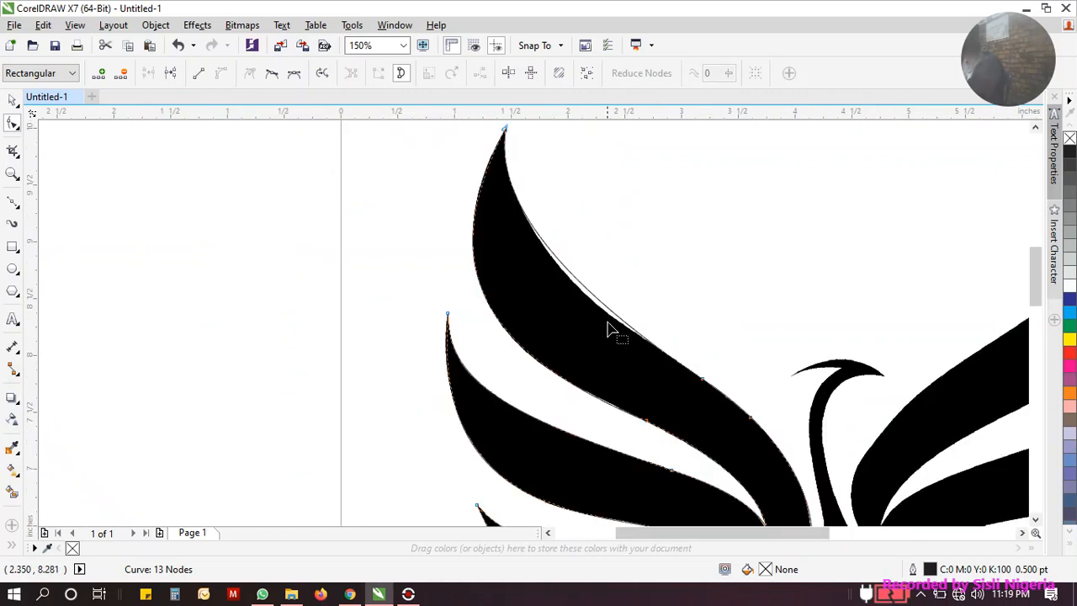
left_click(507, 134)
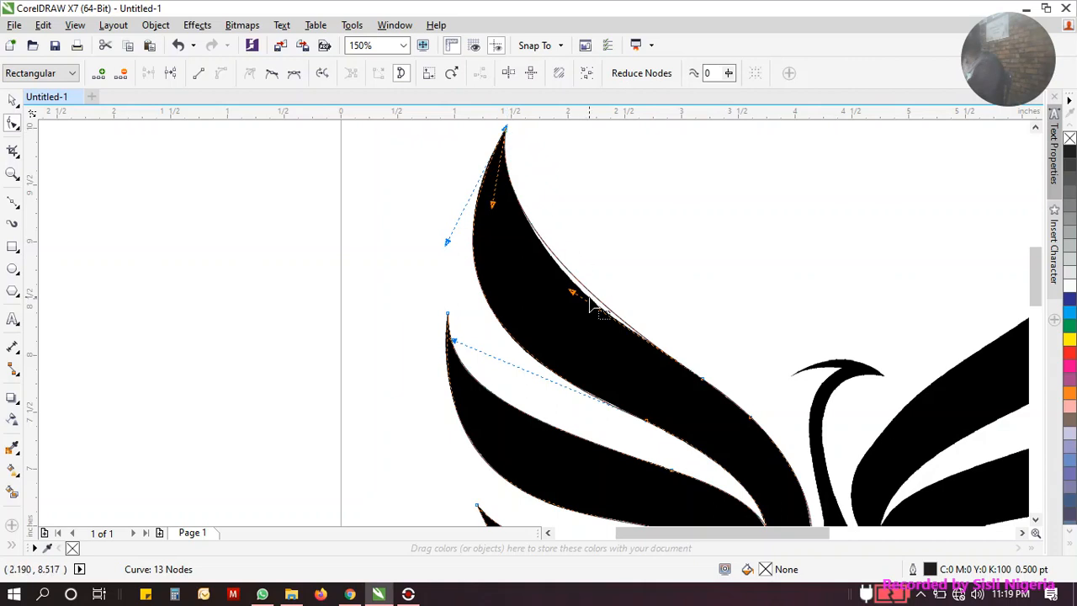
scroll(593, 307, "up", 1)
left_click_drag(555, 294, 586, 344)
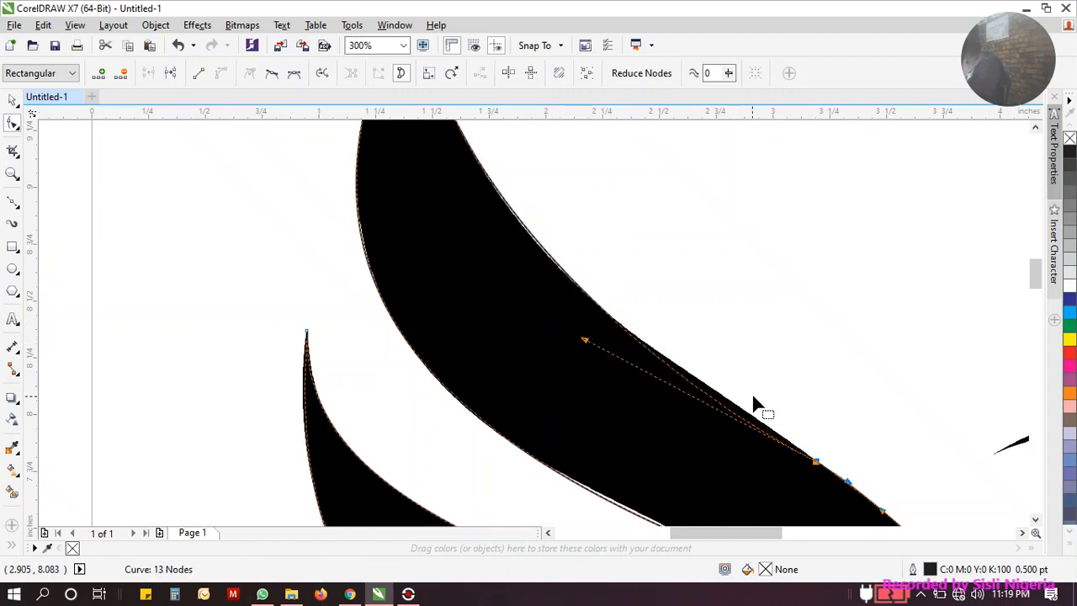
Step: Shorten the upper-edge node's long handle and swing it outside the feather to lift the sagging upper curve
scroll(753, 406, "down", 2)
scroll(733, 421, "up", 4)
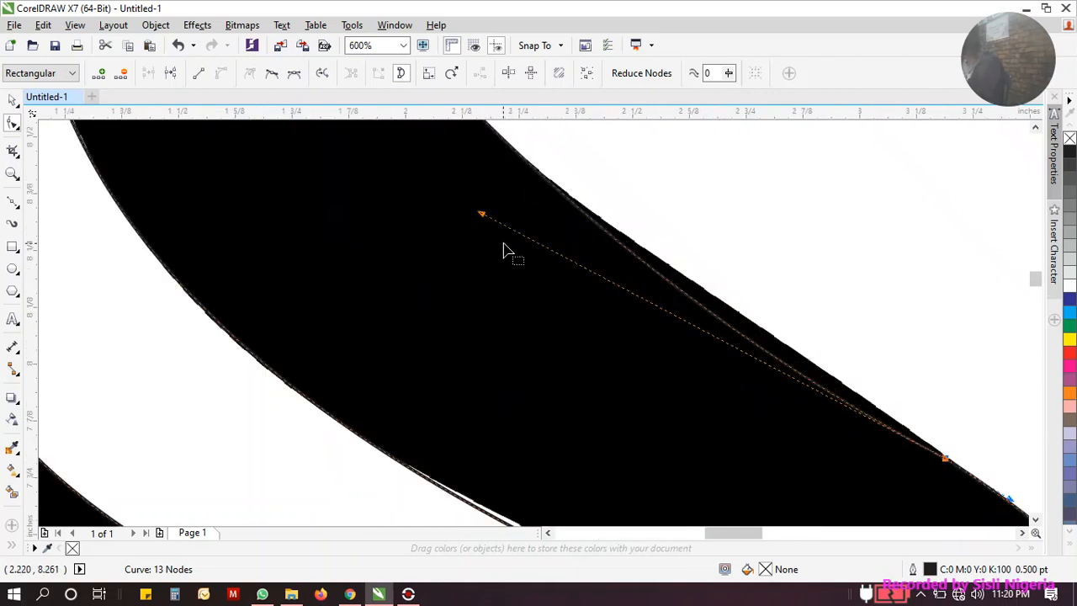
left_click_drag(483, 216, 708, 234)
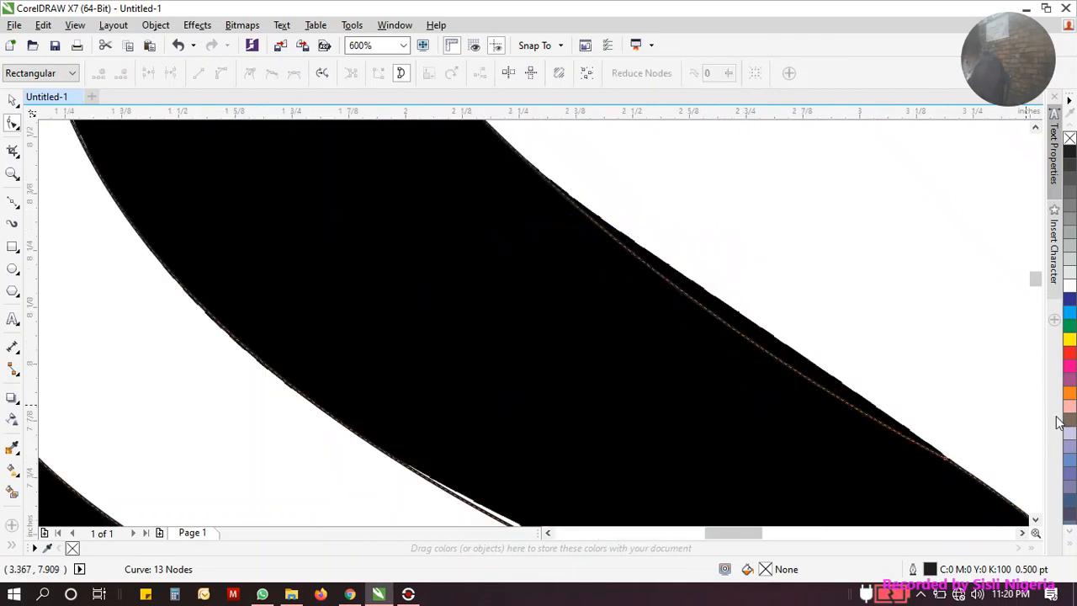
left_click(946, 460)
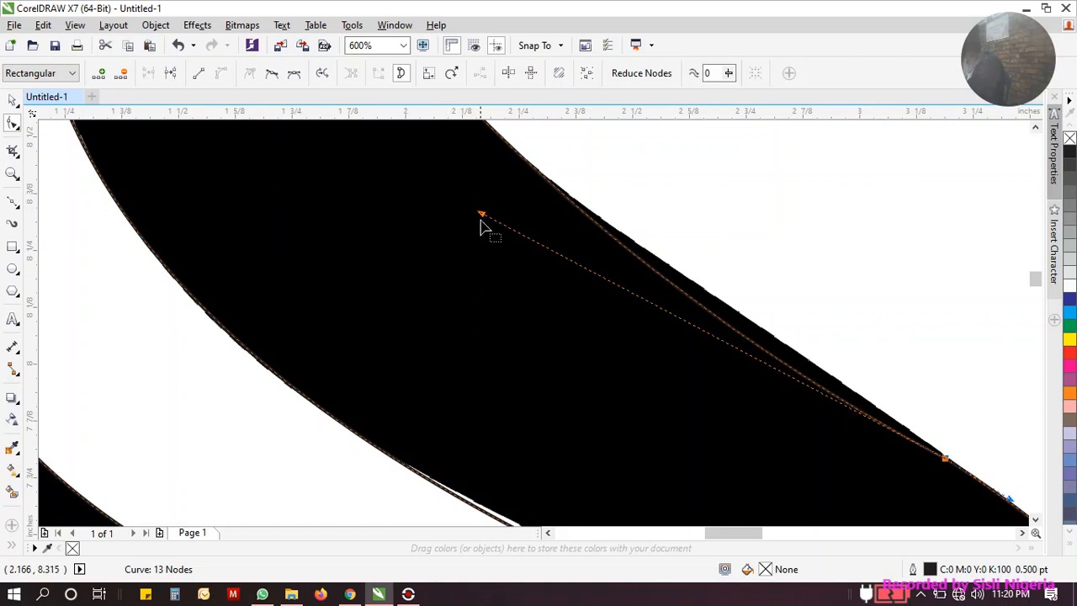
left_click_drag(480, 216, 812, 292)
scroll(795, 300, "down", 5)
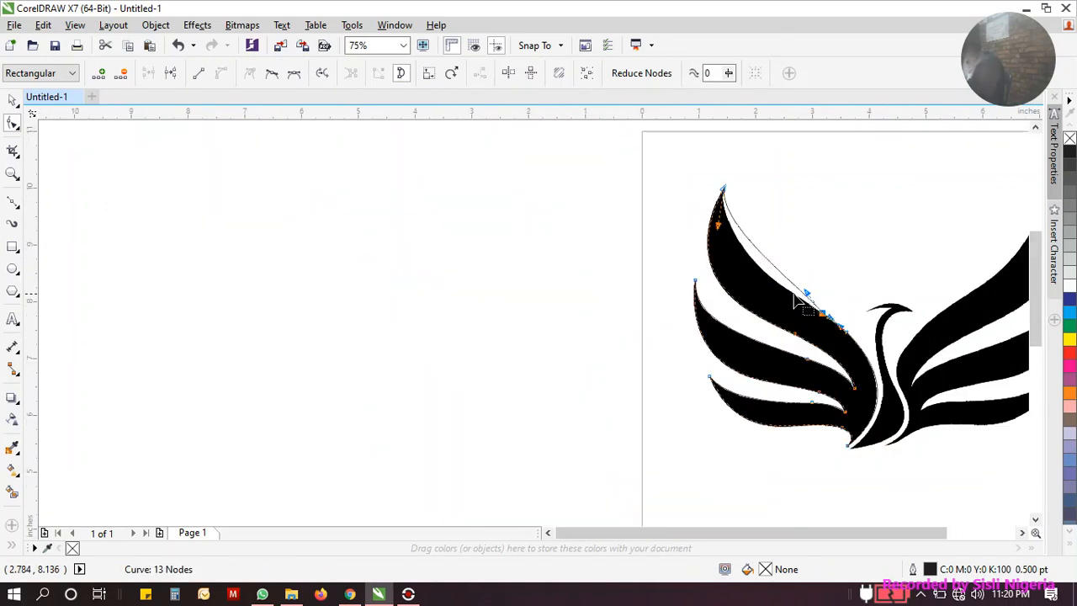
Step: Lengthen the outer tip's upper-curve handle and move the upper-edge node's handle back toward the top feather to refit the curve
scroll(723, 229, "up", 2)
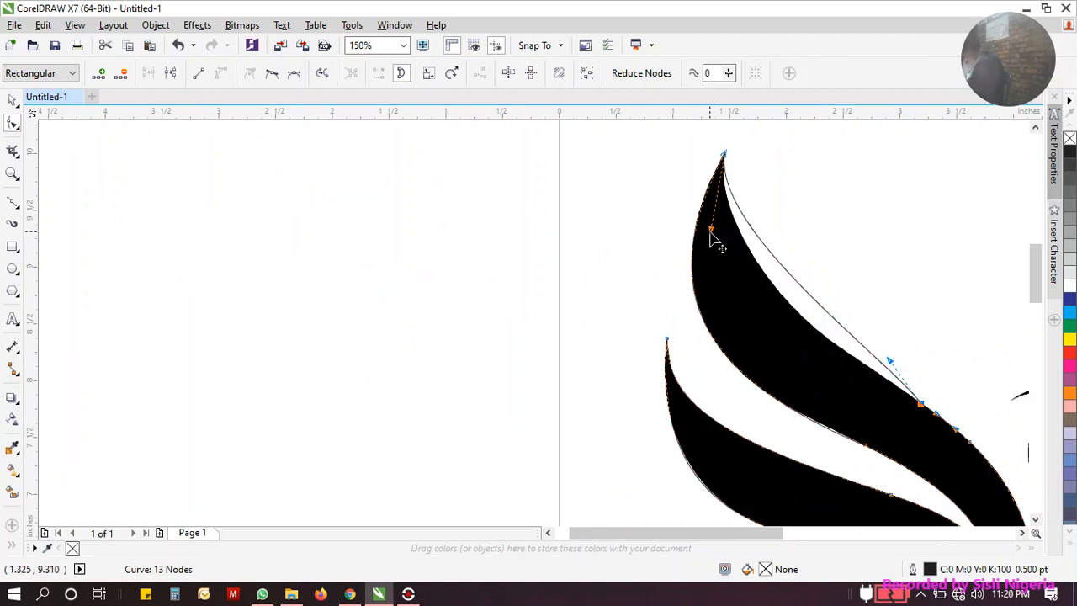
left_click_drag(711, 238, 708, 274)
left_click(890, 362)
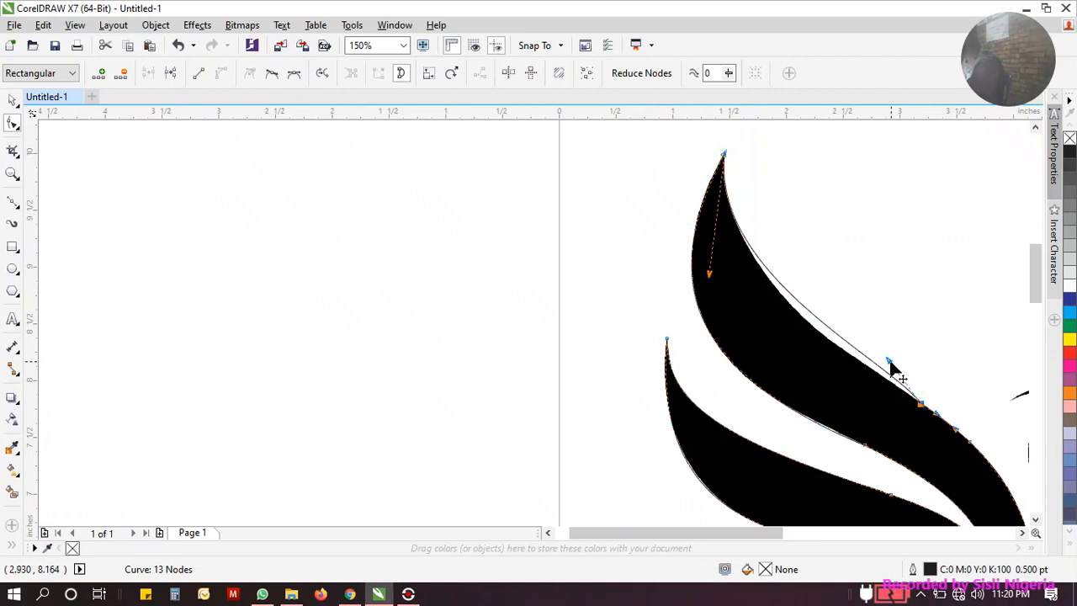
left_click_drag(889, 364, 876, 380)
Step: Shorten the outer tip's upper-curve handle slightly to lift the top feather's upper curve
scroll(625, 283, "up", 2)
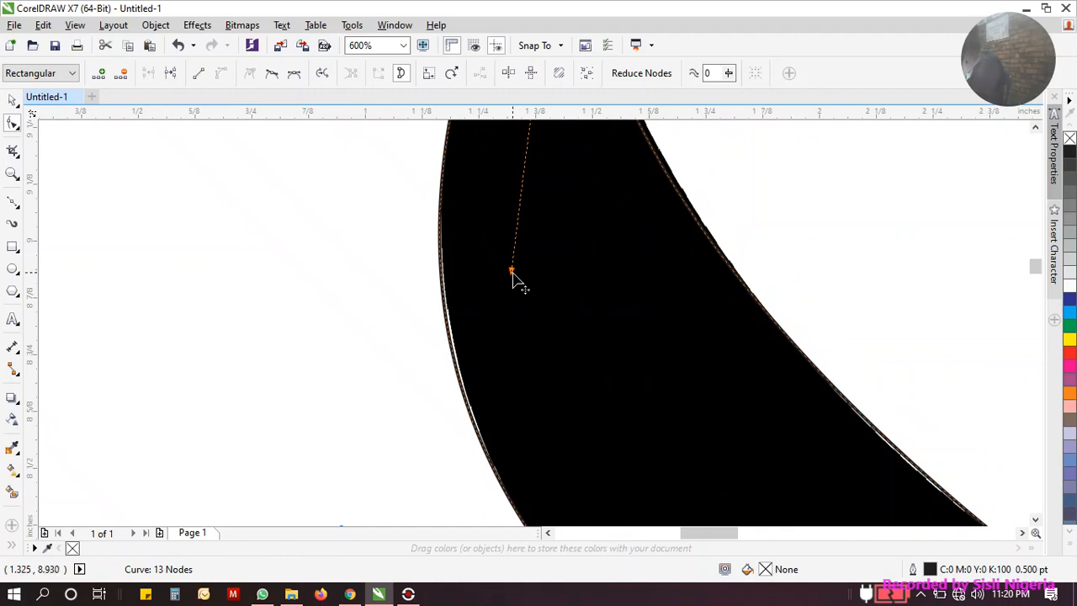
mouse_move(511, 273)
left_mouse_down()
mouse_move(522, 252)
mouse_move(524, 265)
left_mouse_up()
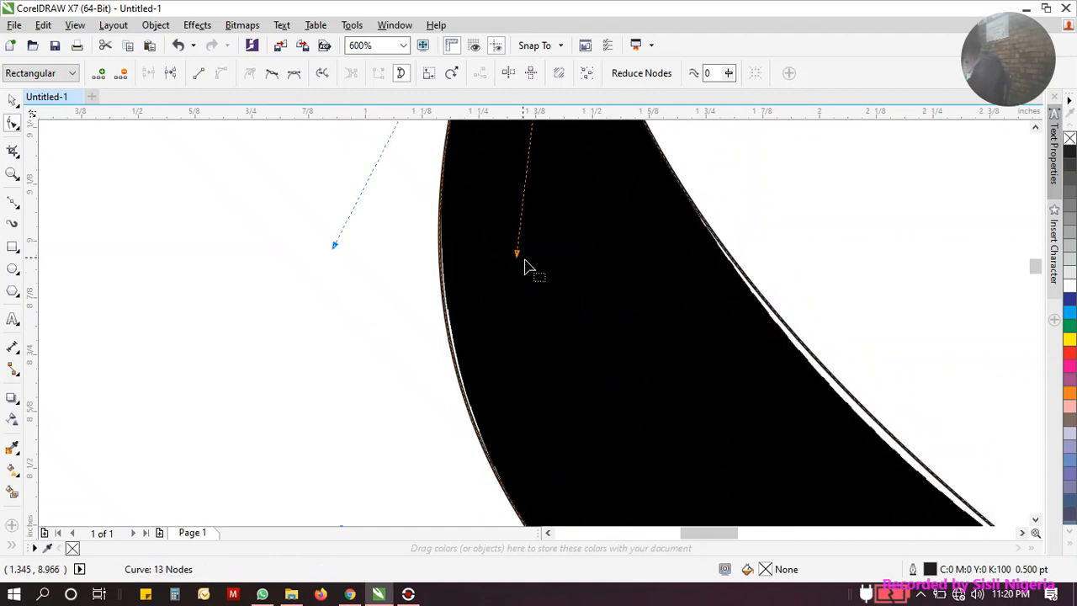
scroll(524, 266, "down", 2)
Step: Add a node midway along the top feather's upper curve and adjust the neighbouring handle to match the bitmap edge
scroll(709, 401, "up", 2)
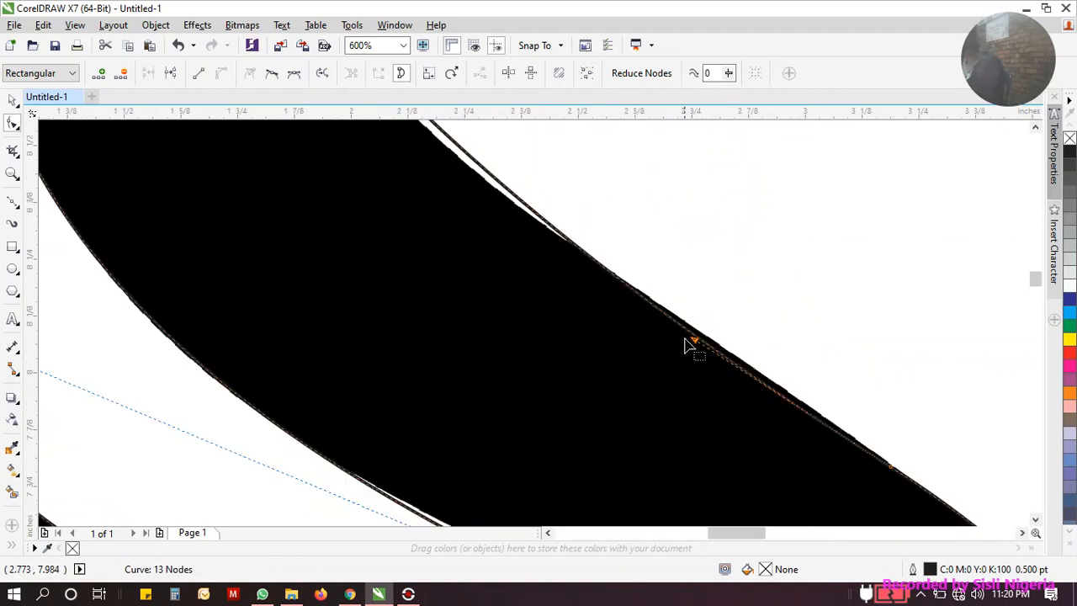
double_click(570, 243)
left_click_drag(698, 344, 706, 337)
scroll(791, 357, "down", 2)
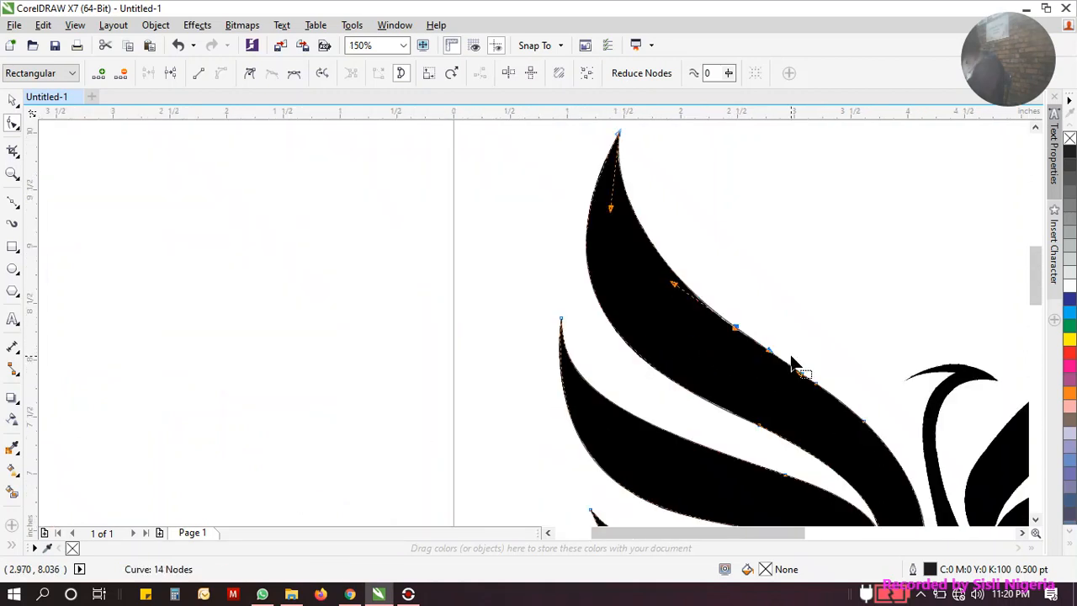
Step: Recolour the traced wing's outline green and move it onto the empty page area below the bitmap
left_click(13, 101)
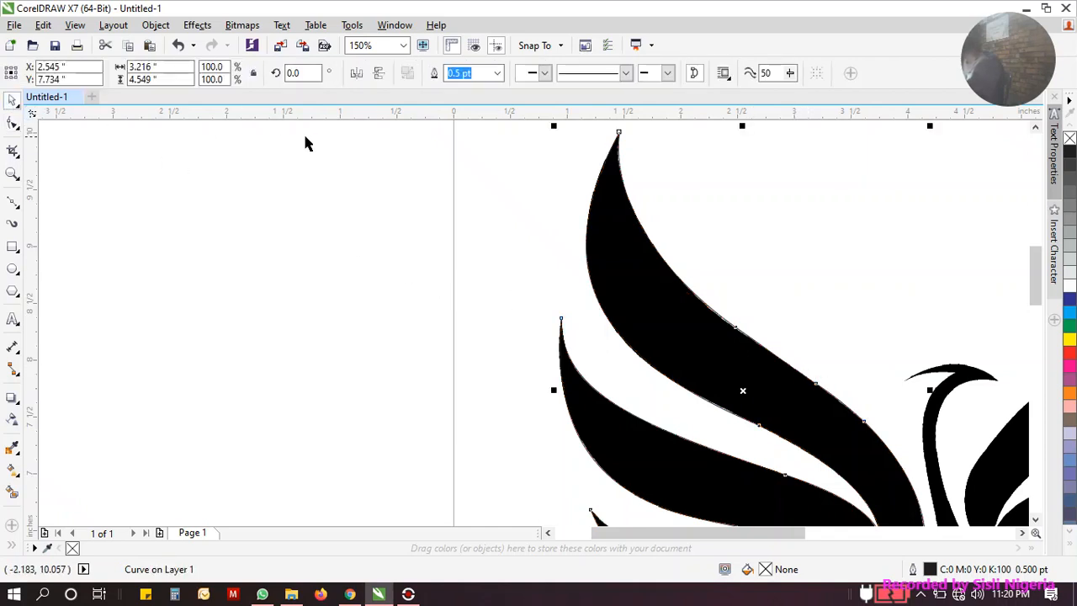
scroll(307, 143, "down", 1)
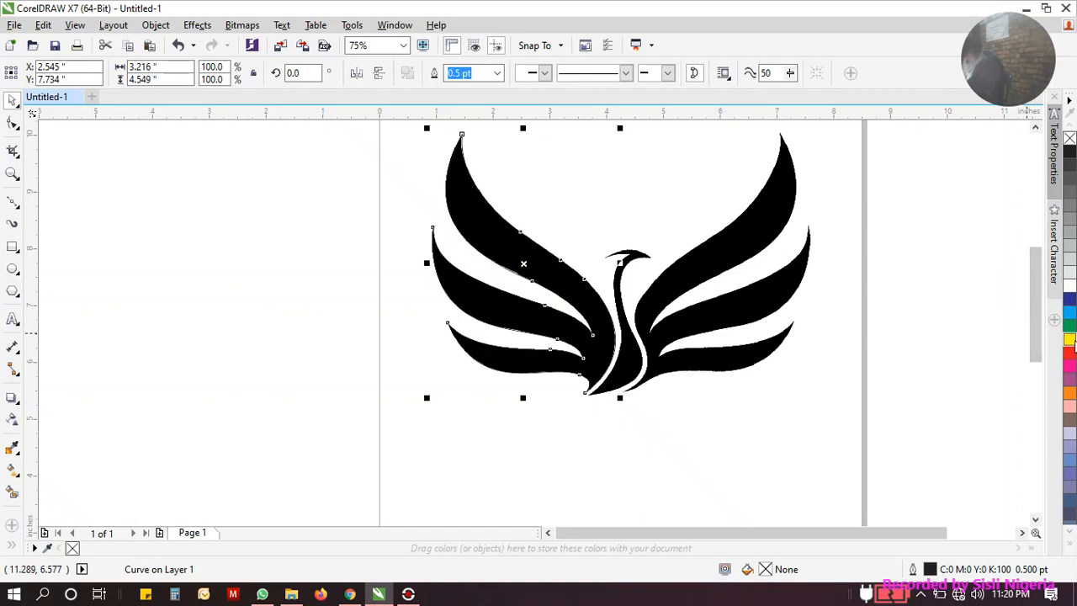
right_click(1070, 328)
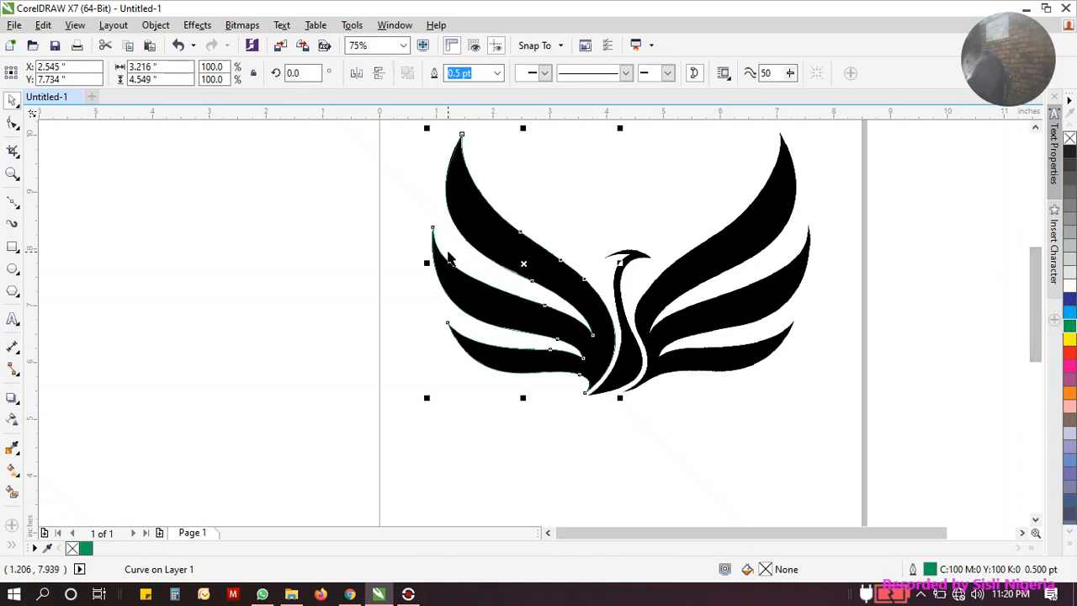
scroll(796, 334, "down", 1)
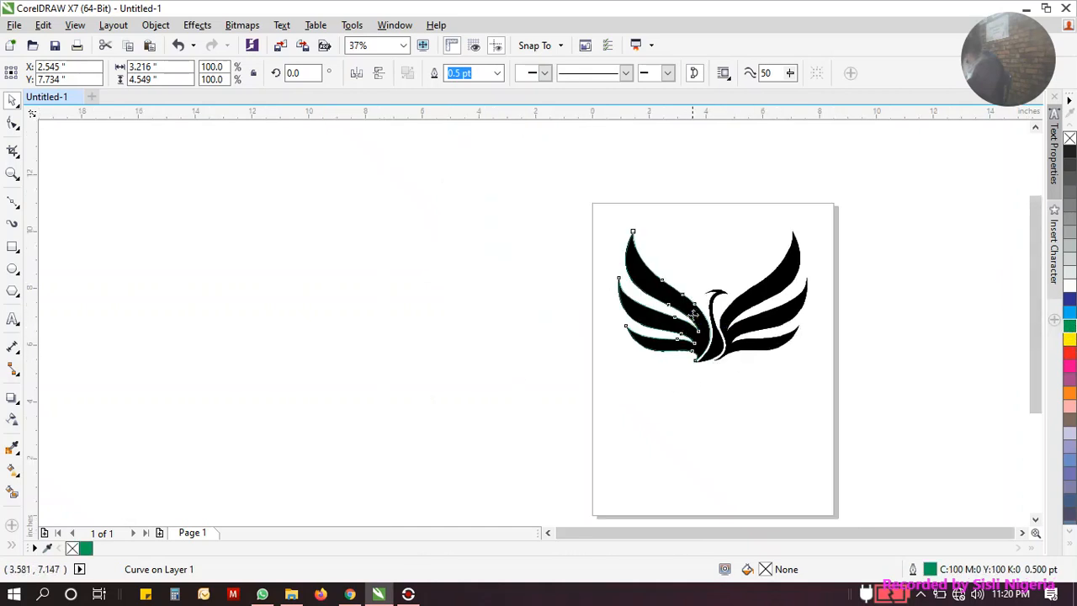
left_click_drag(684, 316, 678, 446)
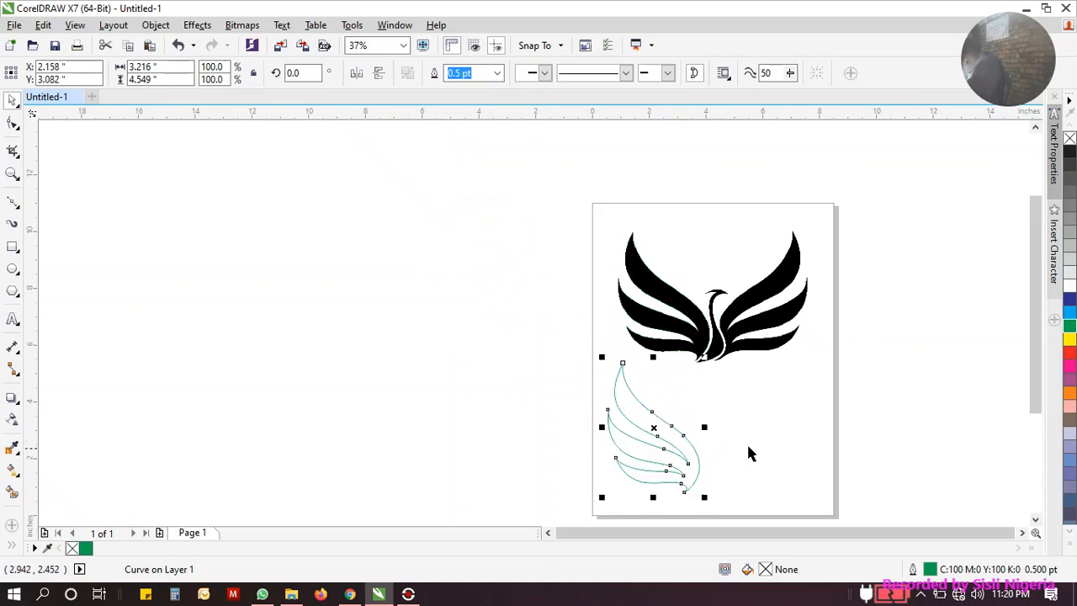
left_click(1035, 520)
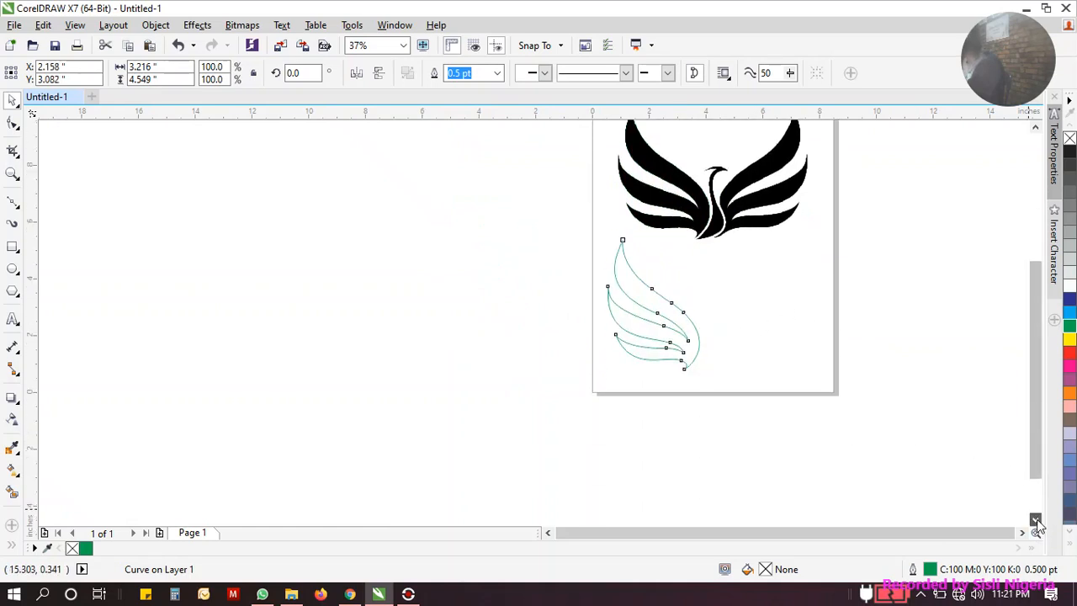
left_click(1022, 532)
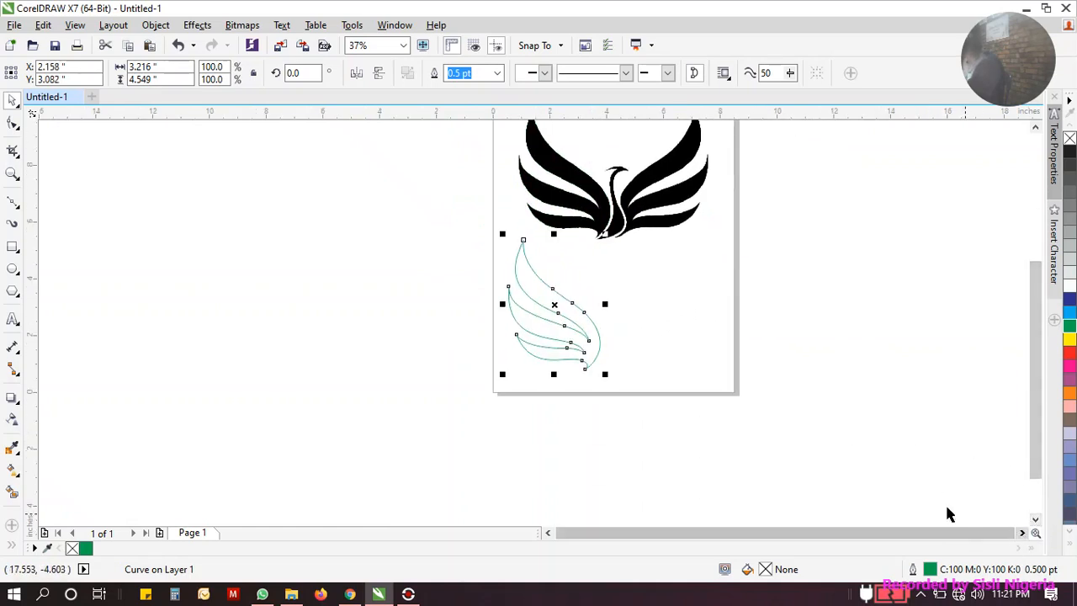
left_click_drag(578, 324, 580, 333)
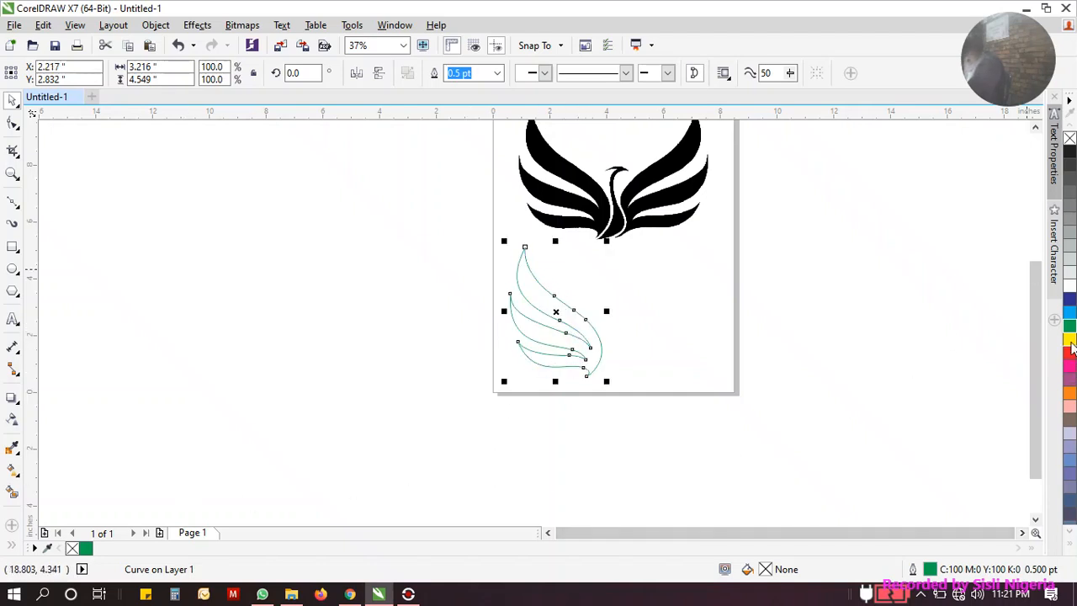
Step: Fill the traced wing with orange (C0 M60 Y100 K0) and give it a white outline
left_click(1069, 393)
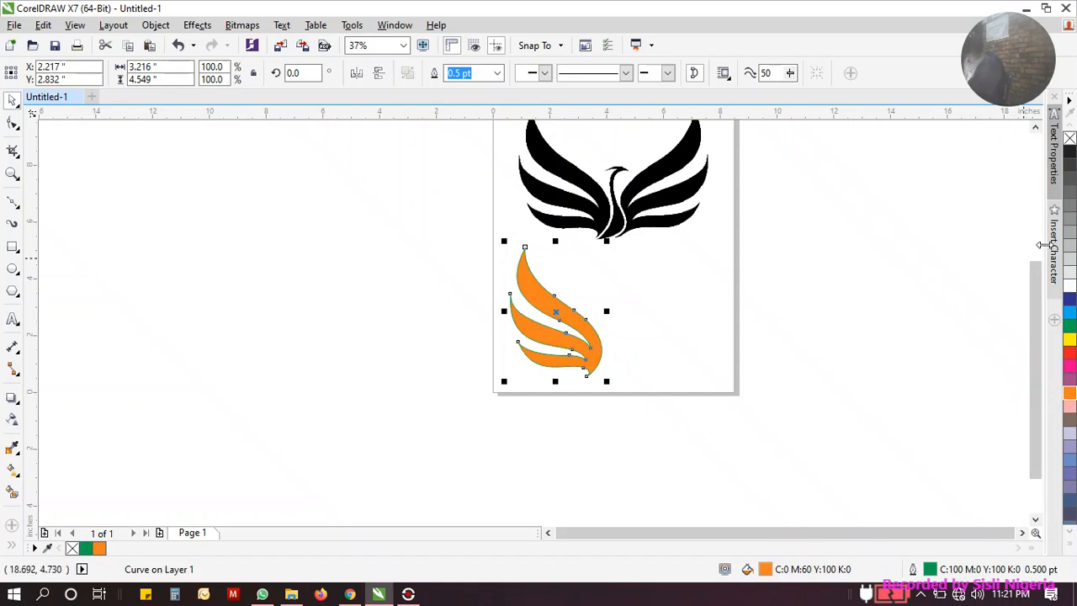
right_click(1066, 288)
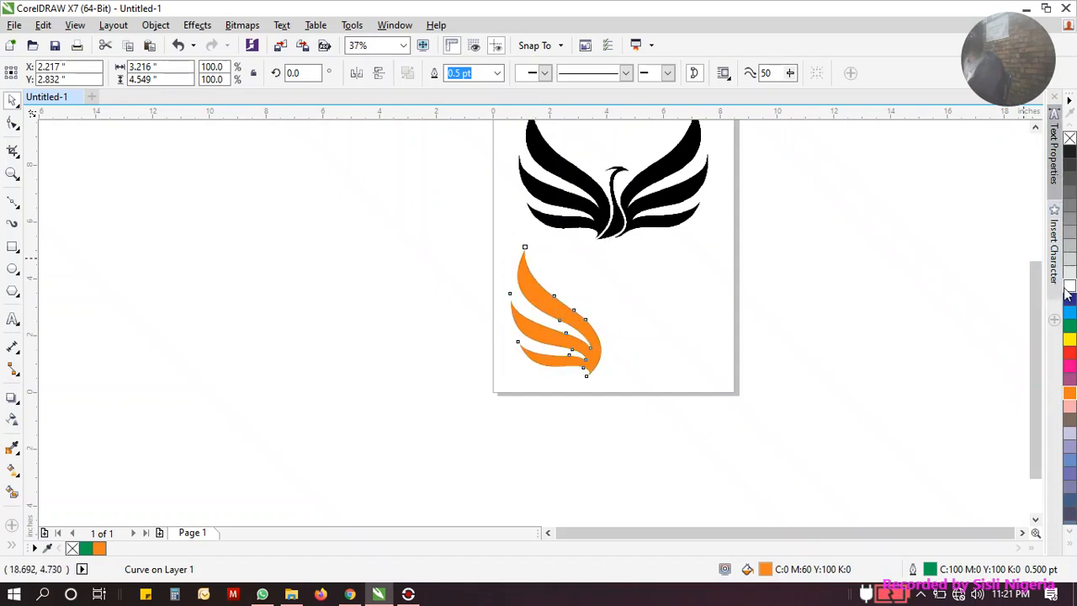
left_click(808, 315)
Step: Move the orange wing slightly up and toward the page's left edge, to about X 1.909, Y 3.205 inches
left_click_drag(596, 327, 586, 316)
left_click(628, 342)
left_click(577, 327)
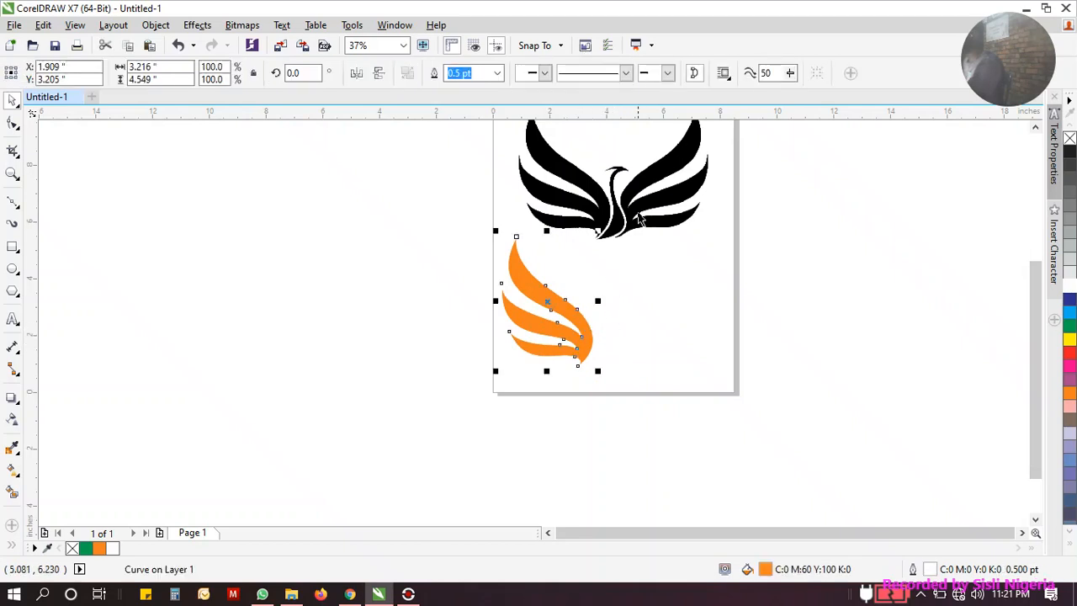
Step: Place a duplicate of the orange wing on the page's right half and mirror it horizontally
scroll(666, 176, "up", 2)
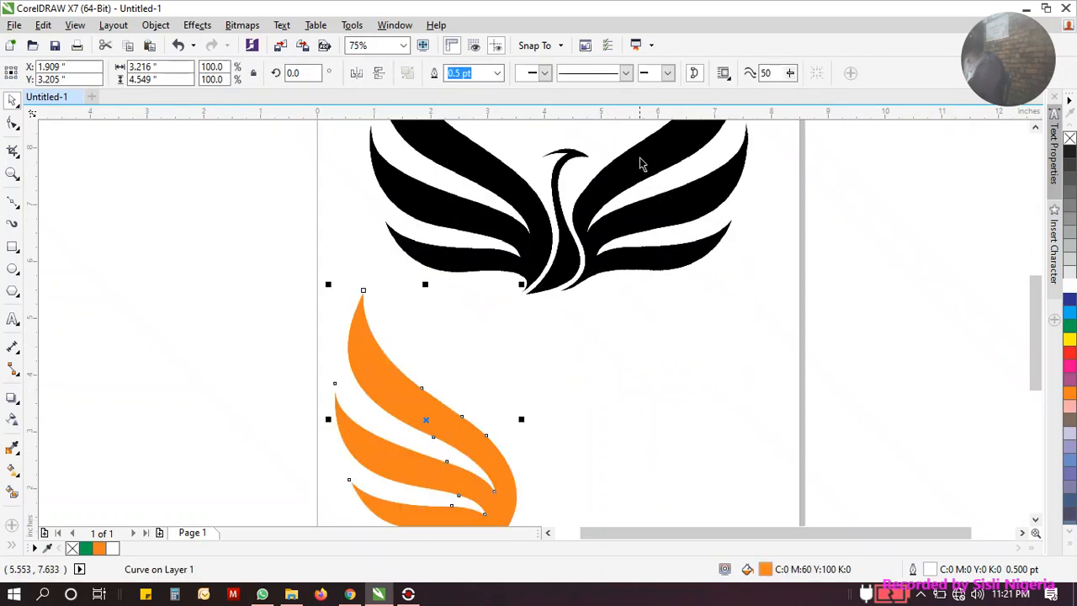
scroll(652, 235, "down", 2)
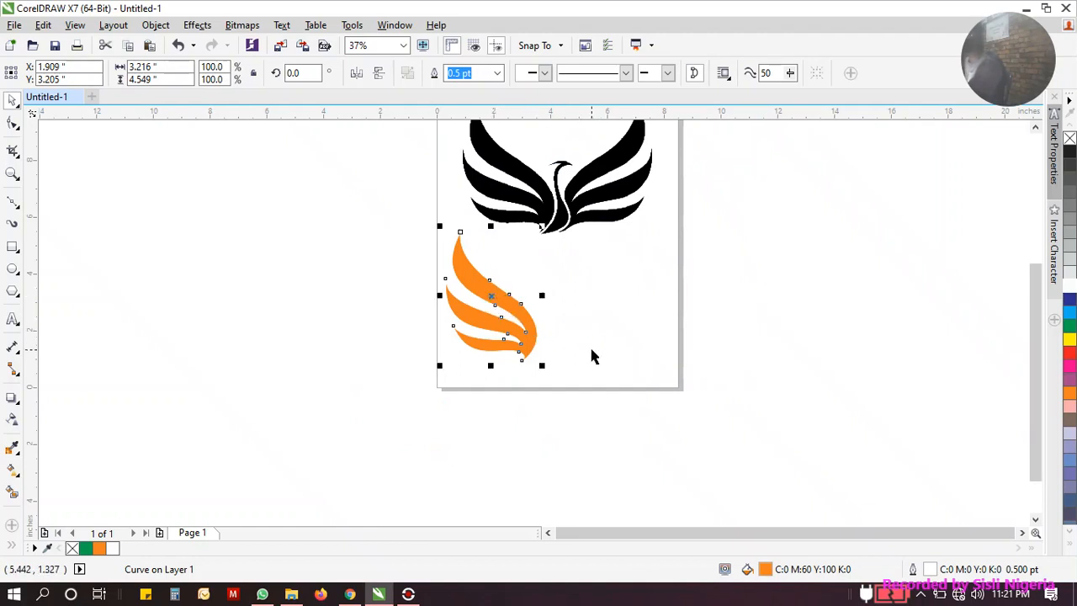
left_click_drag(492, 295, 606, 299)
right_click(606, 299)
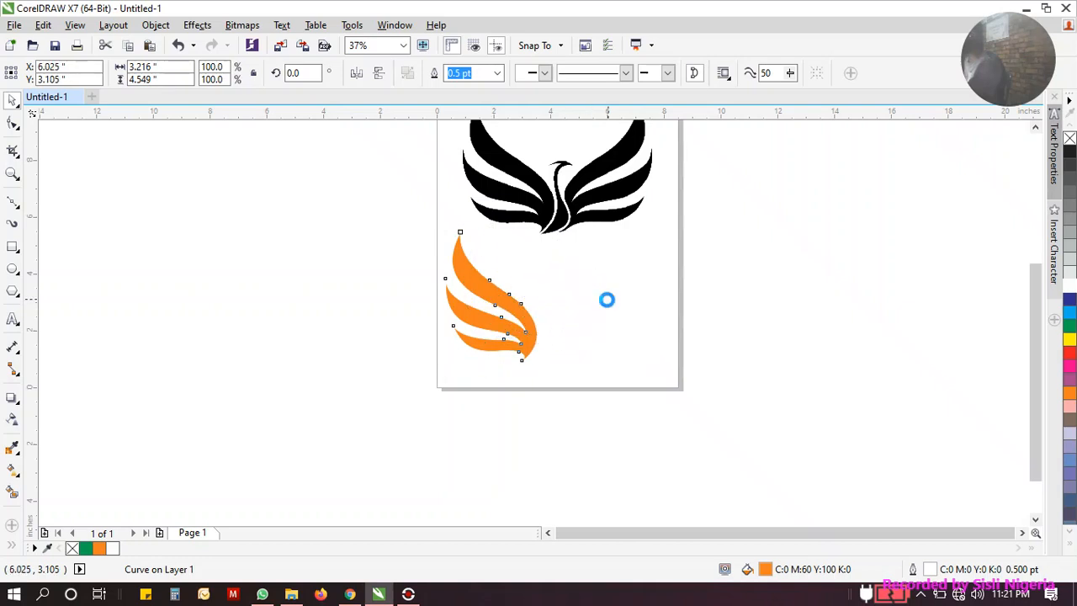
left_click(356, 74)
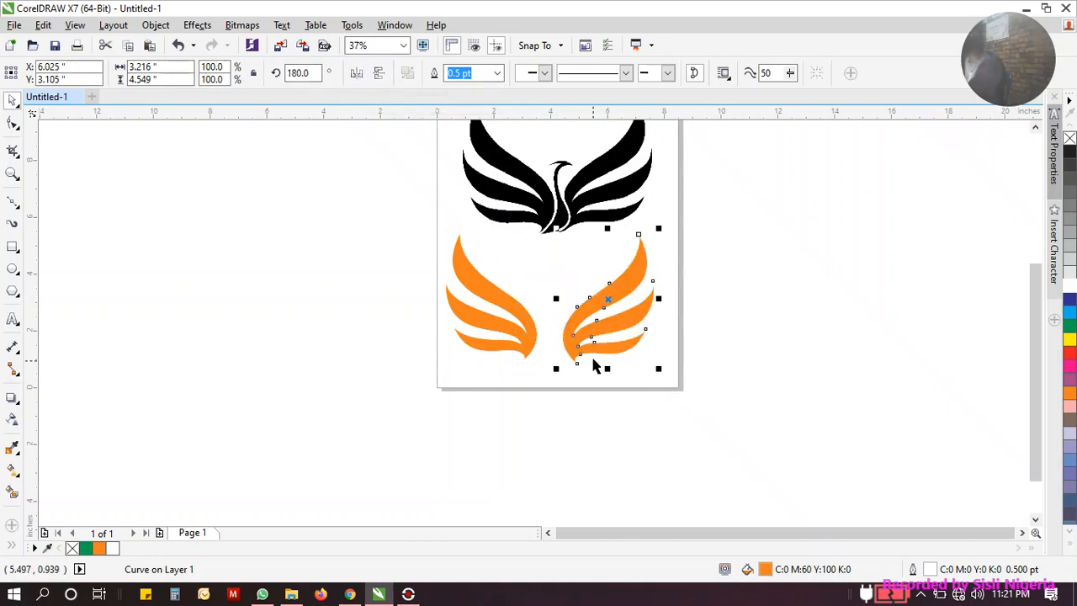
Step: Move the mirrored wing slightly up and inward, to about X 5.936, Y 3.29 inches, and deselect it
scroll(577, 343, "up", 2)
left_click_drag(572, 337, 577, 320)
scroll(649, 353, "down", 2)
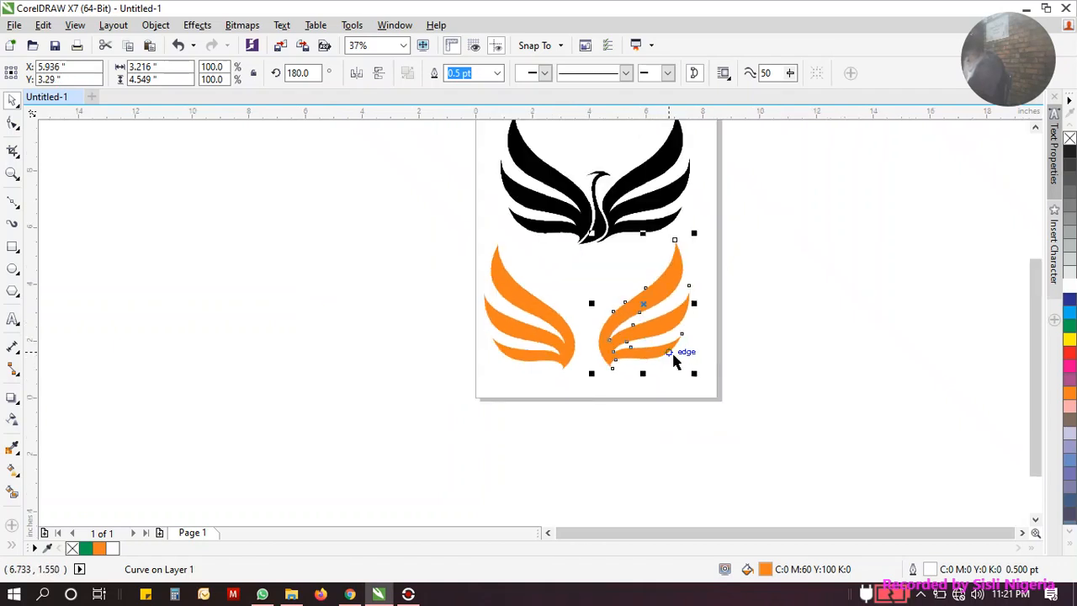
left_click(656, 403)
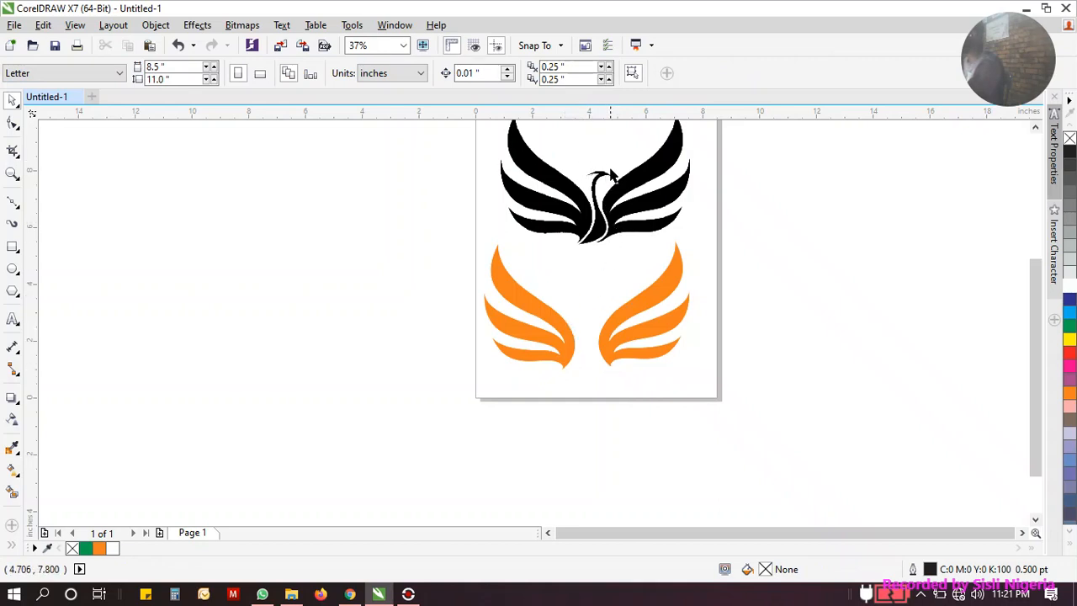
Step: Begin tracing the swan's body with a straight segment from the head's right tip to its left tip
scroll(606, 177, "up", 4)
scroll(593, 189, "down", 2)
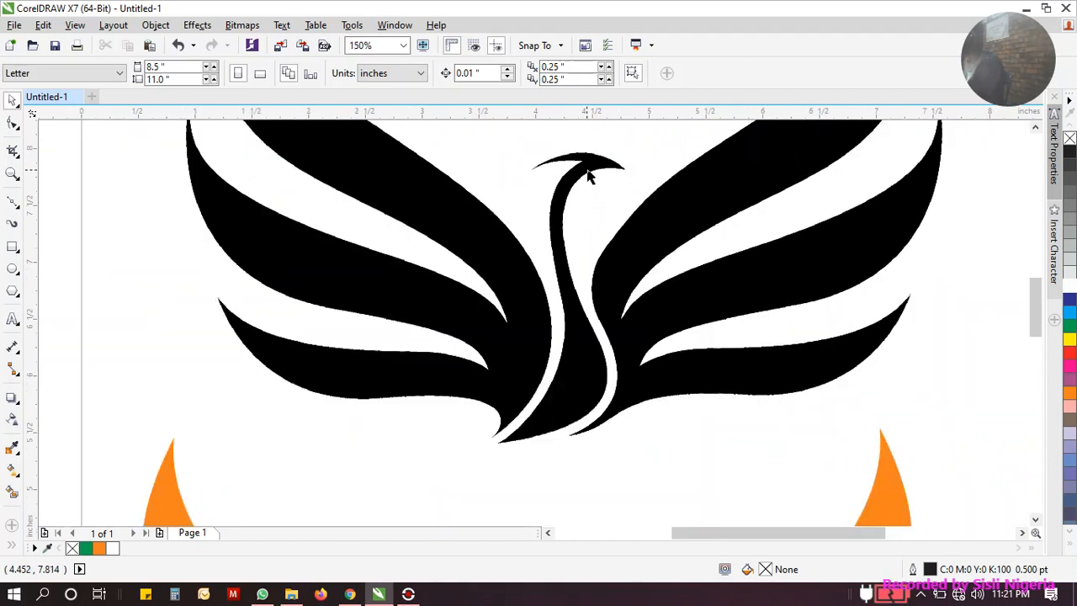
left_click(12, 204)
scroll(626, 168, "up", 2)
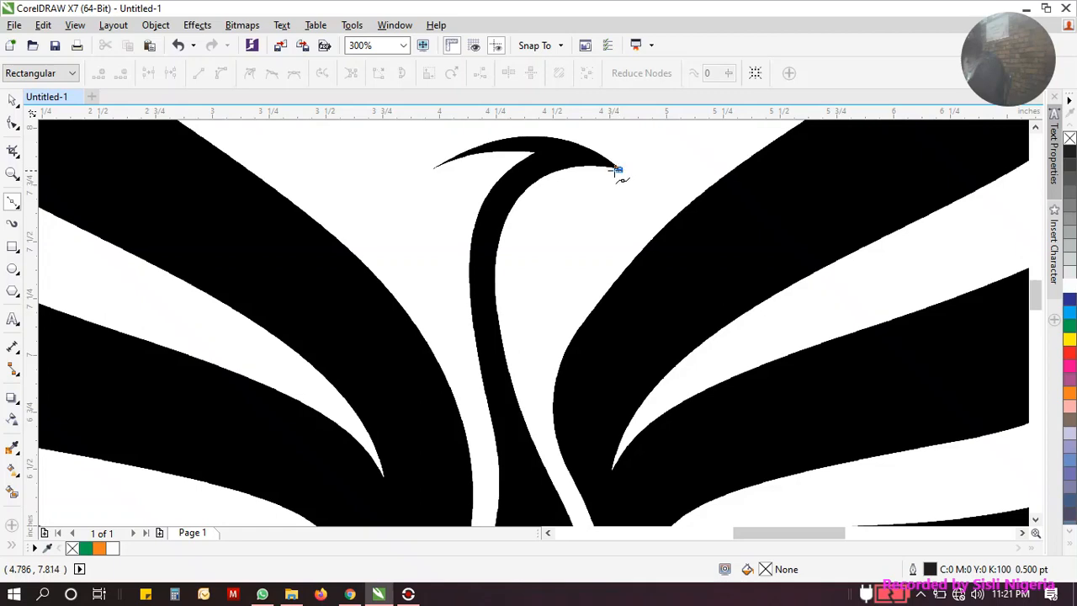
scroll(433, 170, "up", 4)
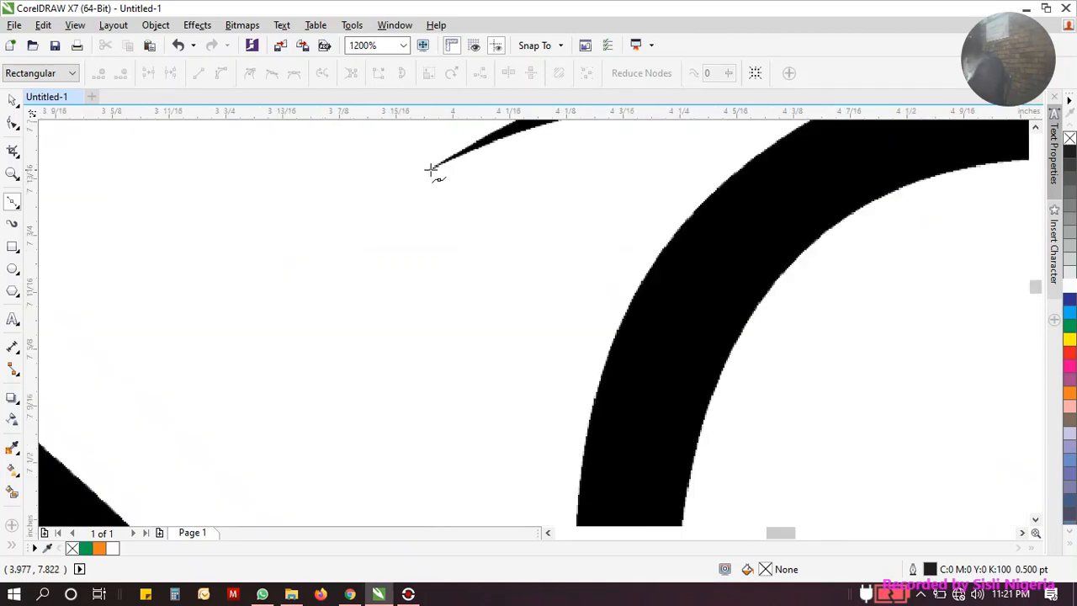
left_click(431, 169)
scroll(427, 202, "down", 4)
Step: Continue the swan's outline to the notch where head meets neck and down to the neck's left edge
scroll(520, 172, "up", 6)
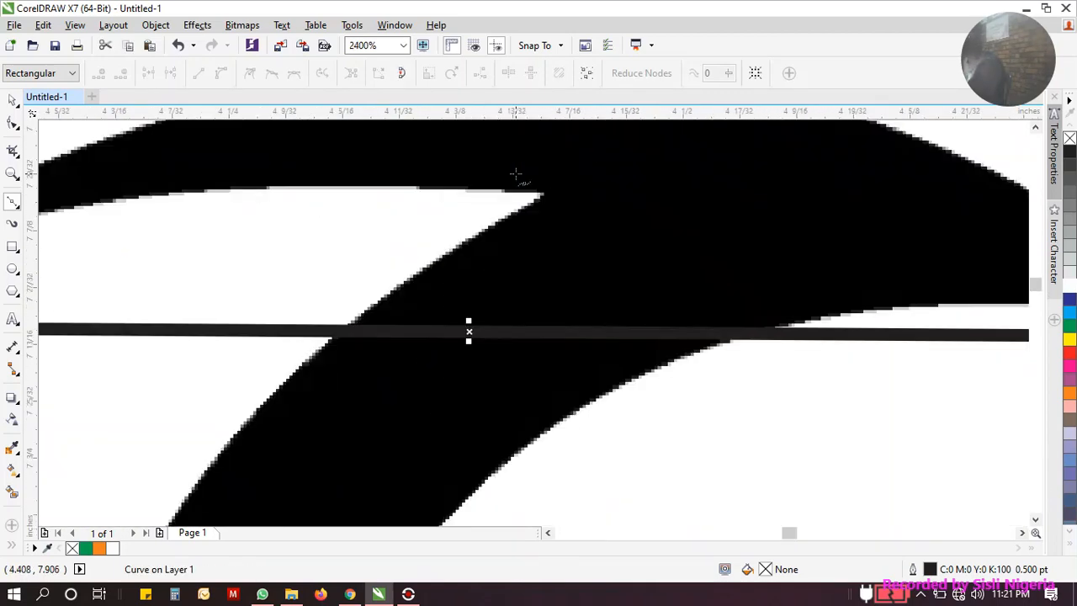
left_click(547, 196)
scroll(543, 193, "down", 8)
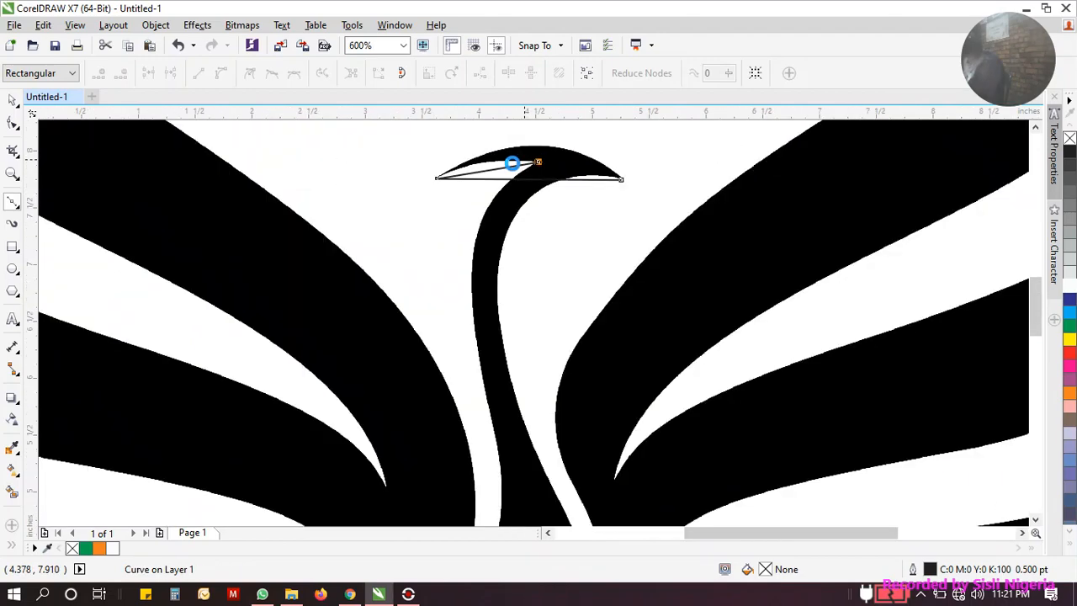
scroll(499, 272, "up", 8)
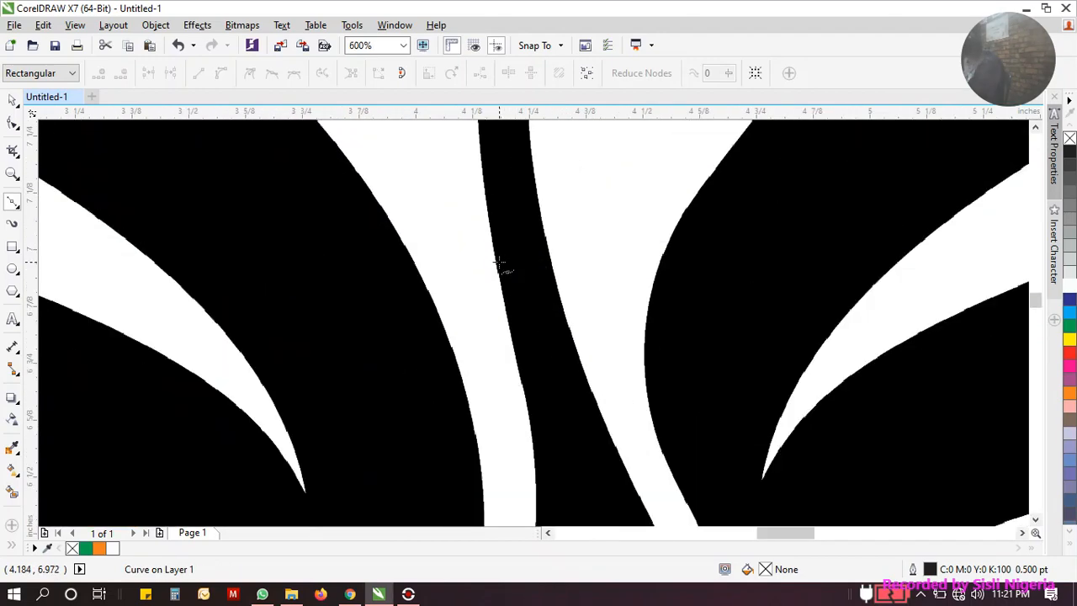
left_click(482, 222)
scroll(487, 223, "down", 8)
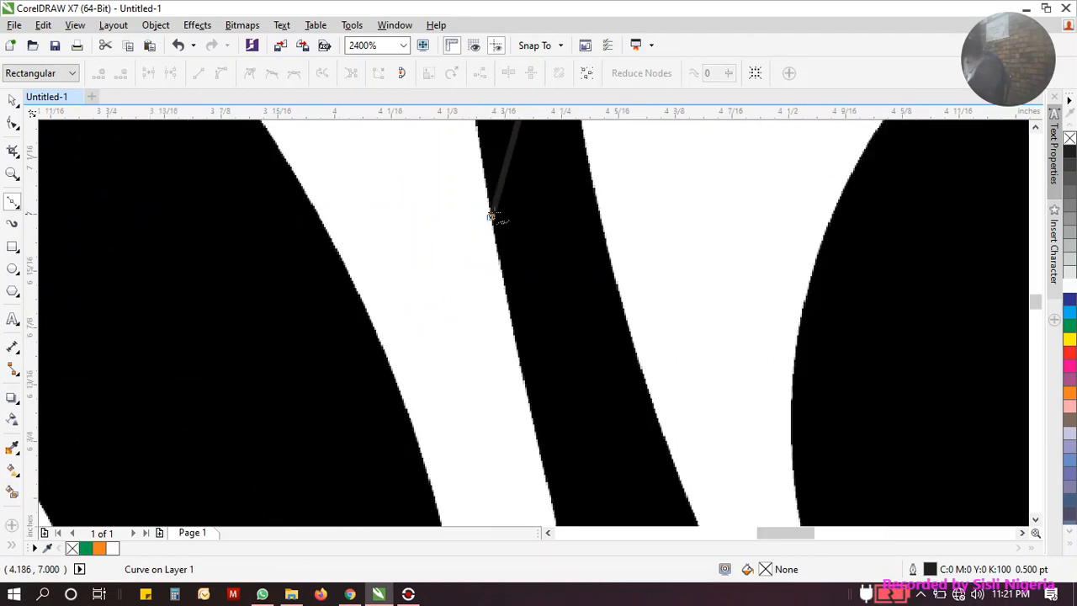
Step: Extend the swan's outline along the body's left edge and down to its pointed lower tip
scroll(491, 308, "up", 4)
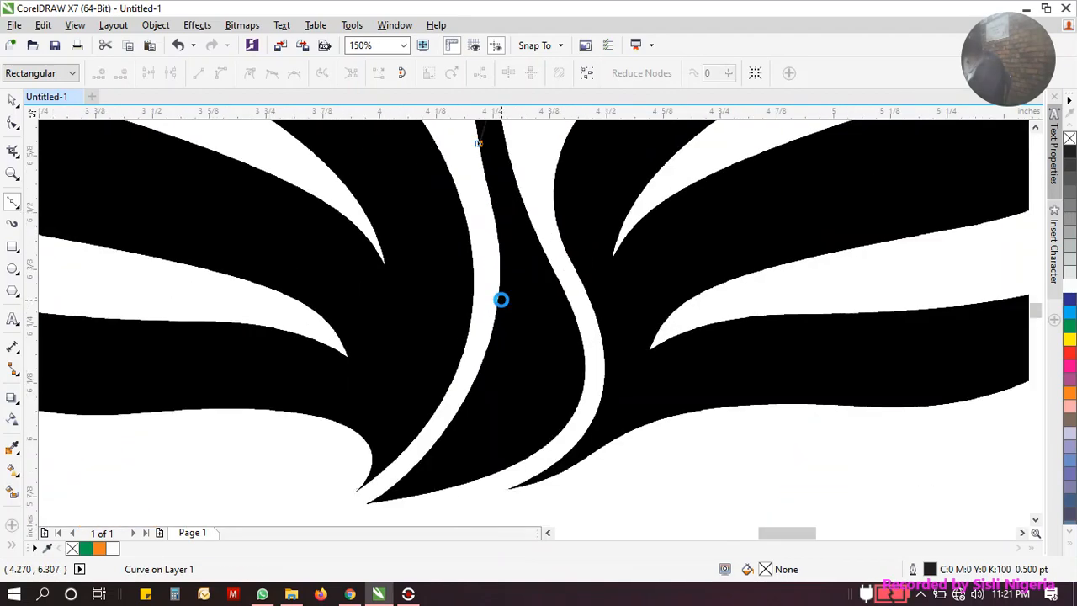
left_click(487, 357)
scroll(487, 357, "down", 5)
scroll(518, 352, "up", 1)
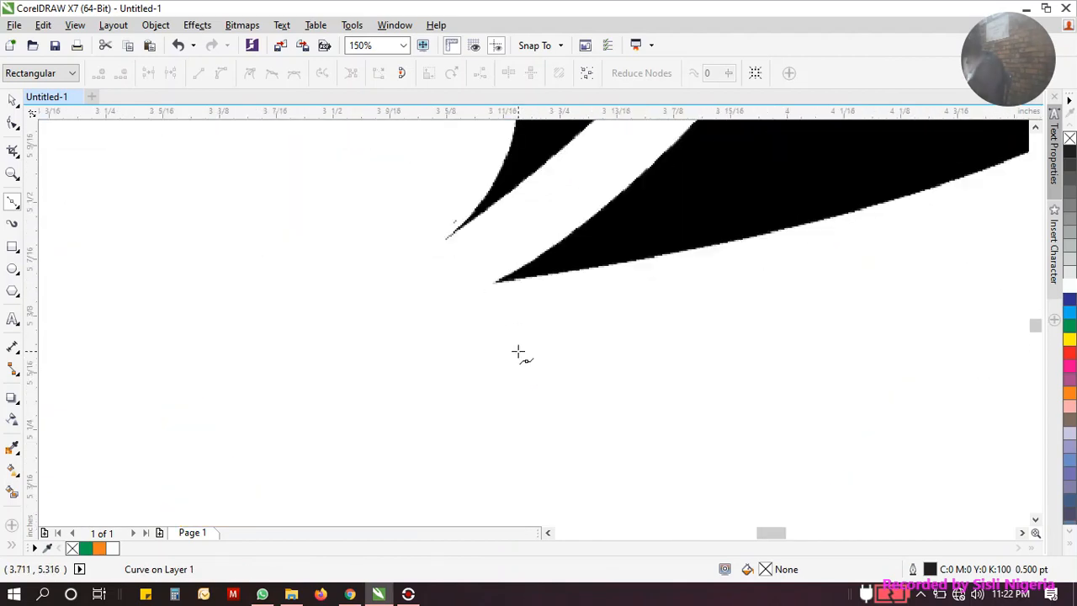
scroll(501, 287, "up", 5)
left_click(490, 285)
scroll(463, 286, "down", 5)
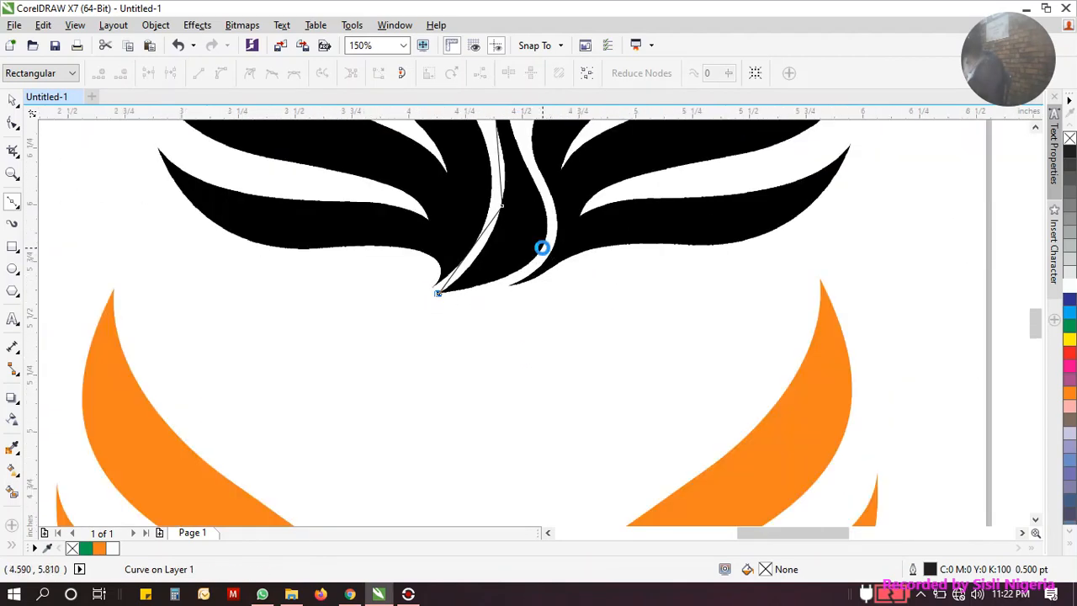
Step: Extend the swan's outline from the lower tip to the body's right edge and up to the narrowing below the neck
scroll(538, 250, "up", 3)
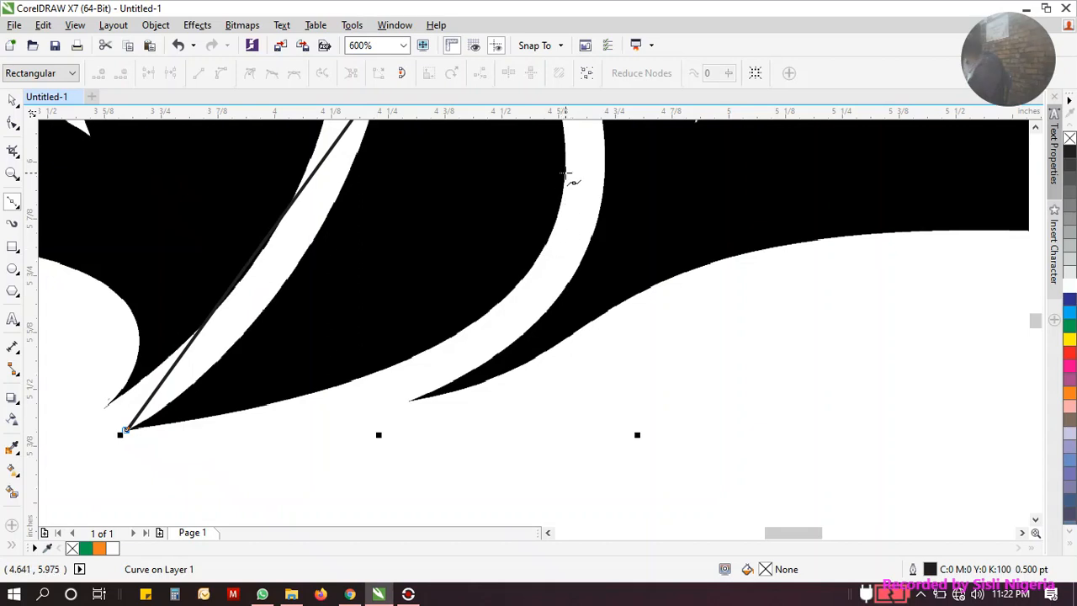
left_click(561, 192)
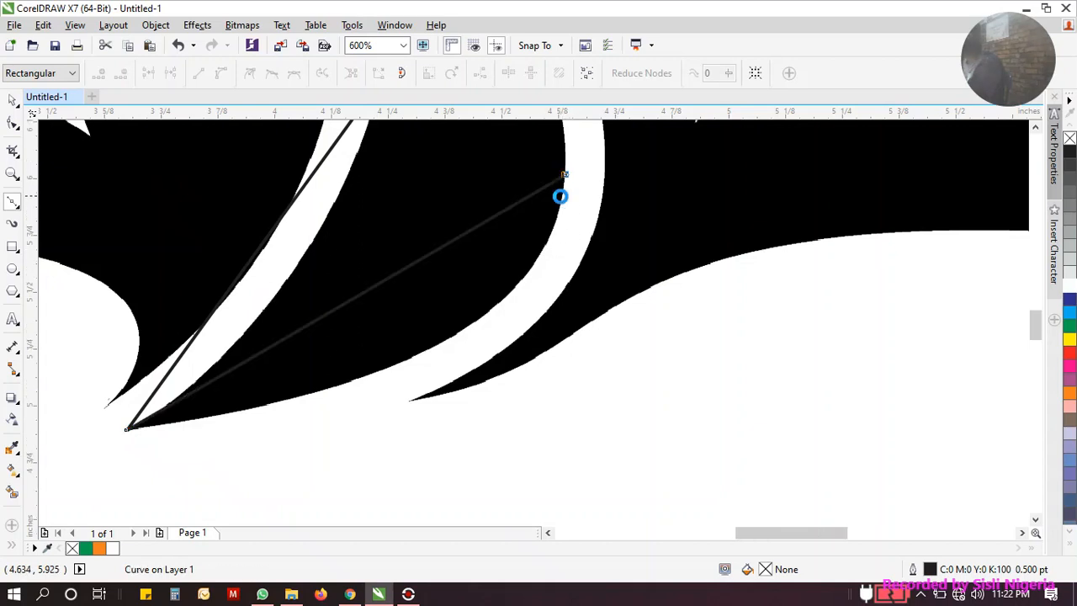
scroll(559, 195, "down", 3)
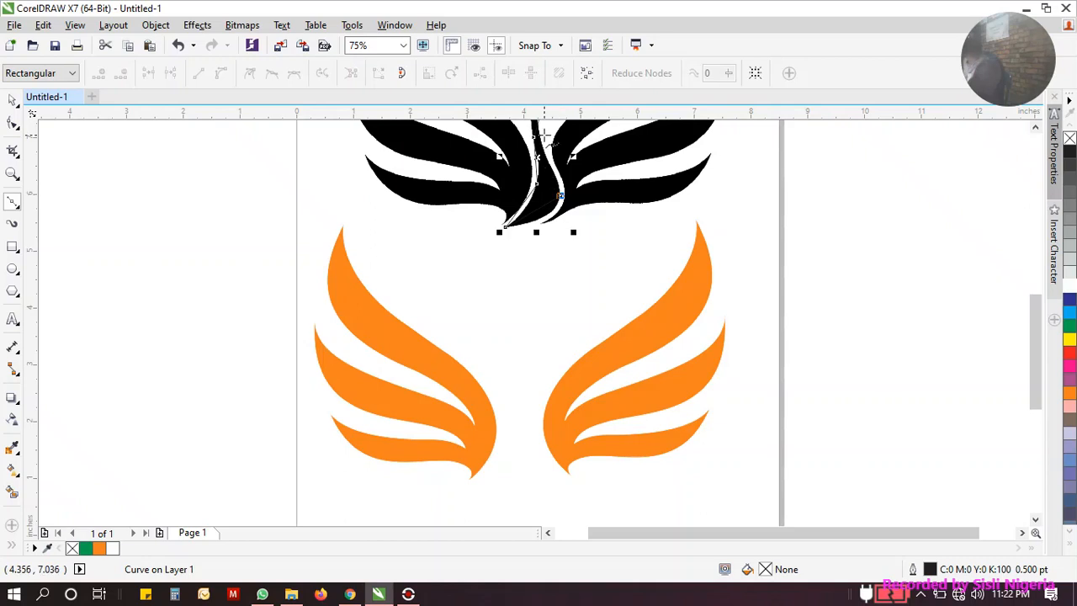
scroll(547, 145, "up", 3)
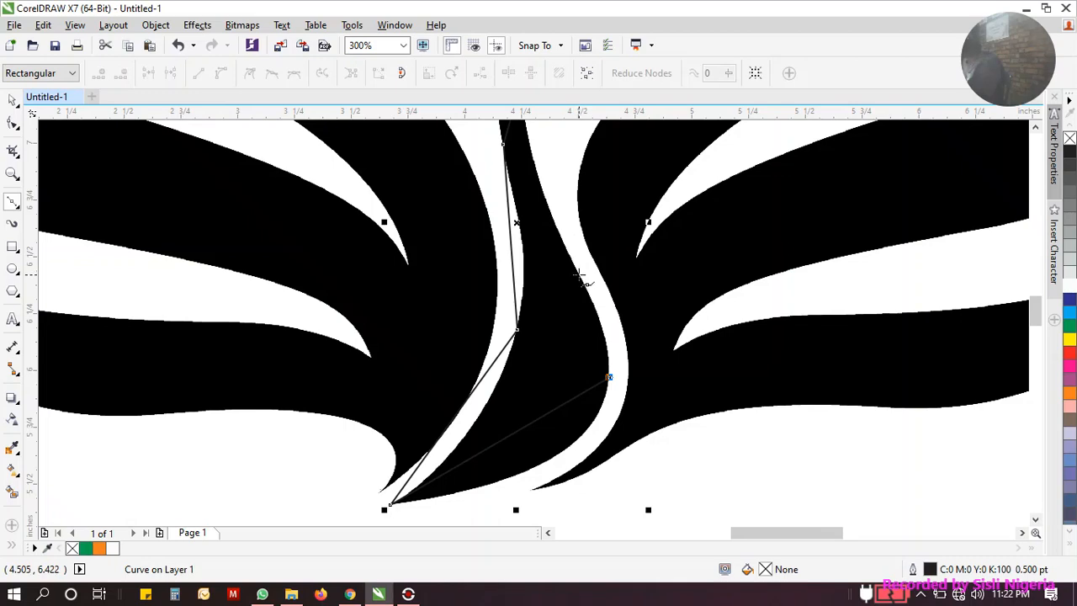
scroll(578, 274, "down", 3)
scroll(557, 218, "up", 2)
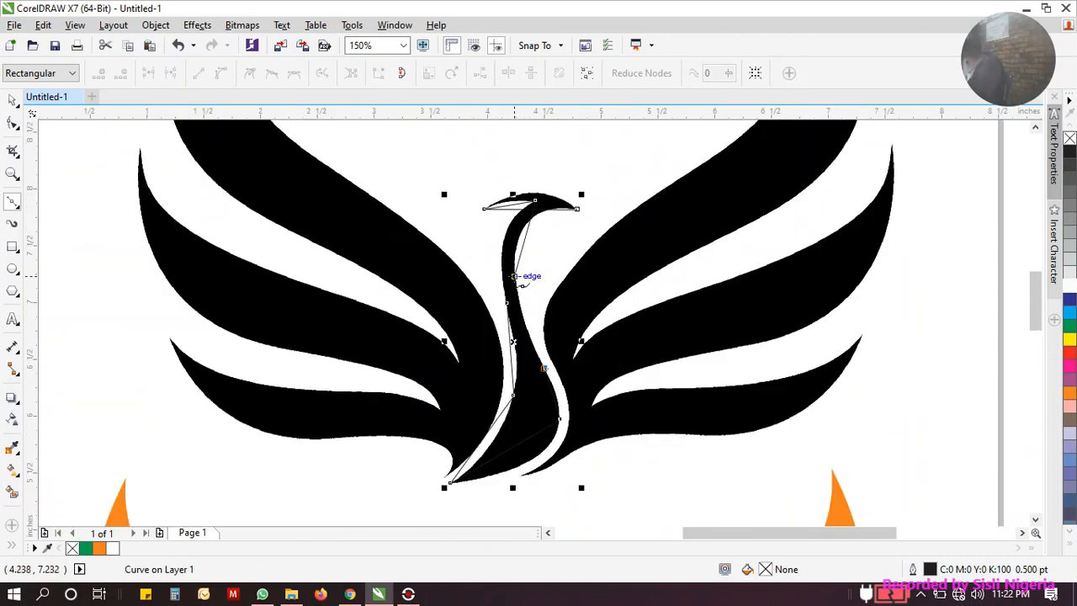
Step: Continue the outline to the neck's right edge and close it at the head's right tip
scroll(514, 278, "up", 3)
left_click(528, 270)
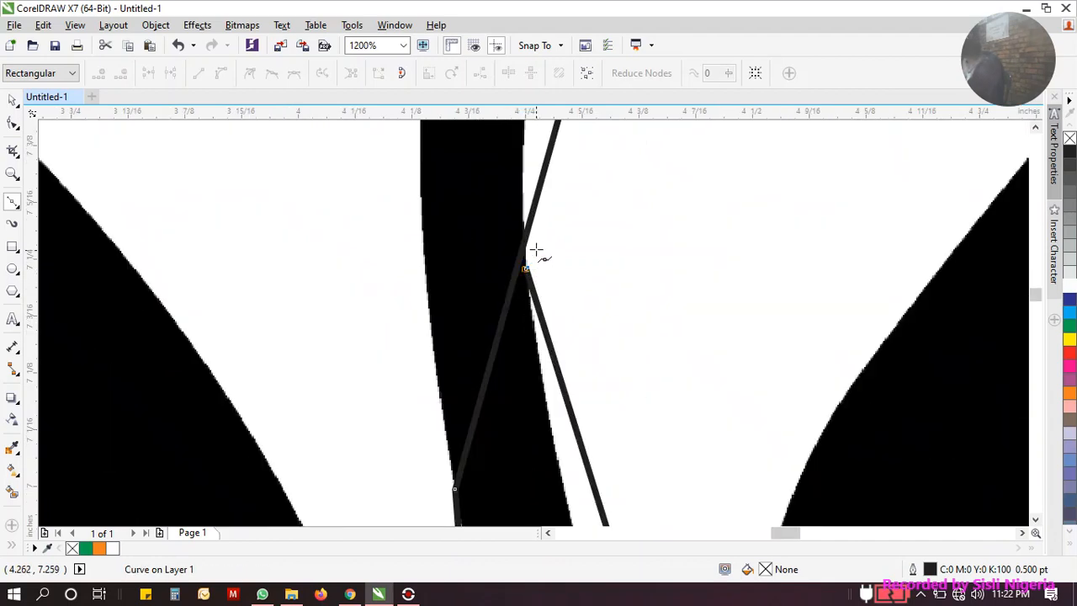
scroll(533, 256, "down", 2)
scroll(600, 223, "down", 2)
scroll(625, 187, "up", 3)
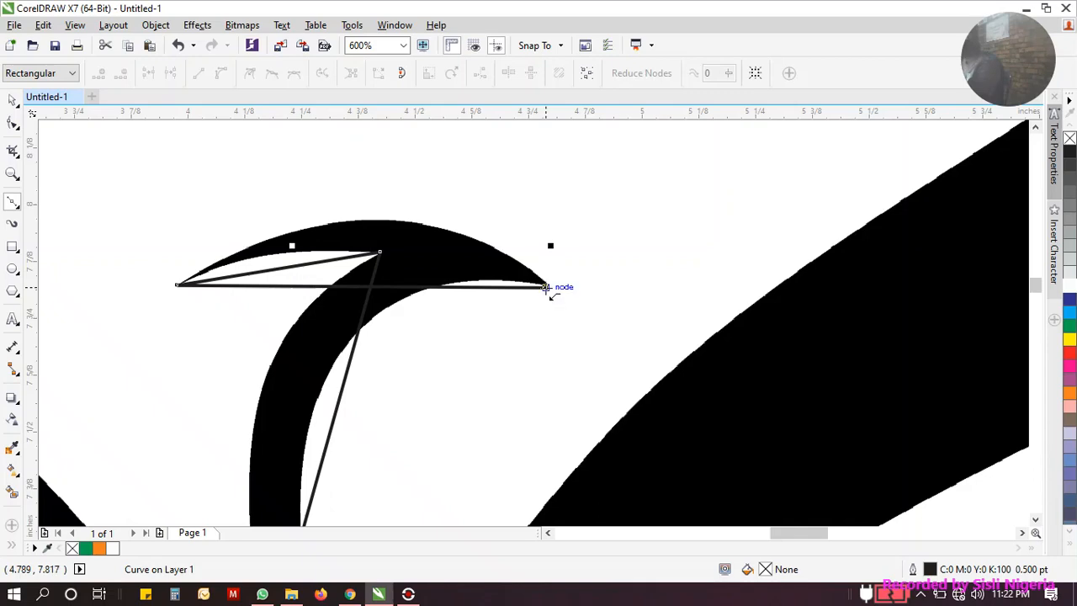
left_click(546, 288)
scroll(534, 195, "down", 2)
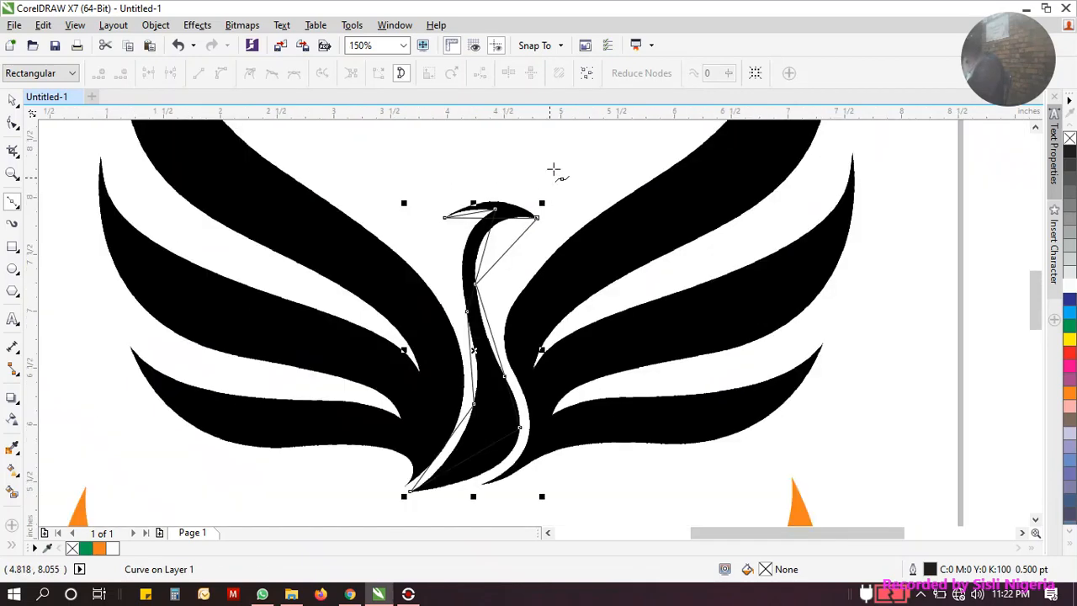
Step: Convert the segment joining the head's two tips to a curve and bend it up along the top of the head
left_click(13, 125)
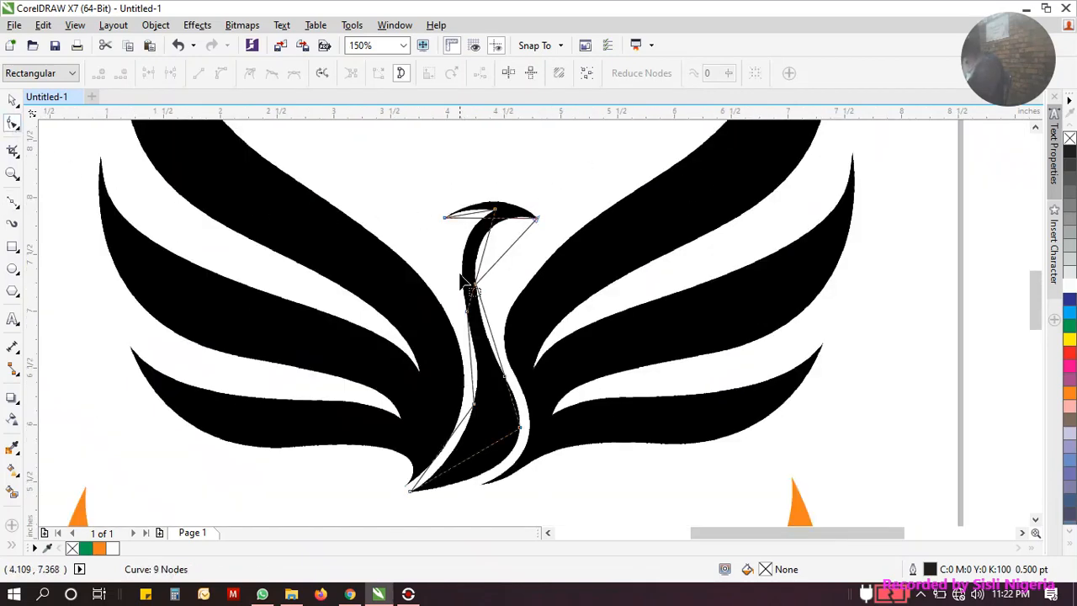
scroll(496, 217, "up", 2)
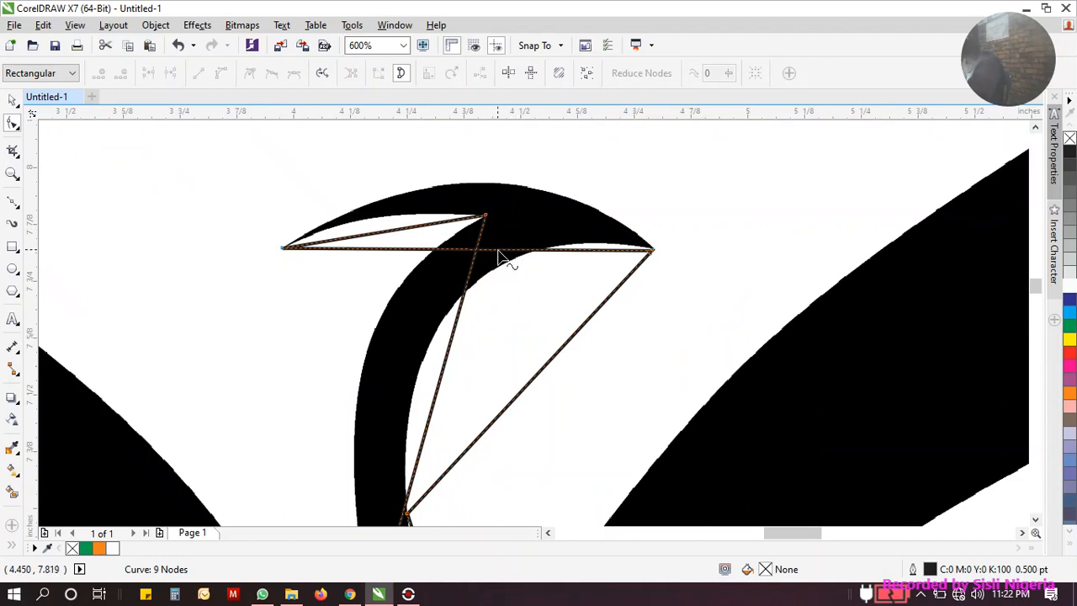
left_click(497, 250)
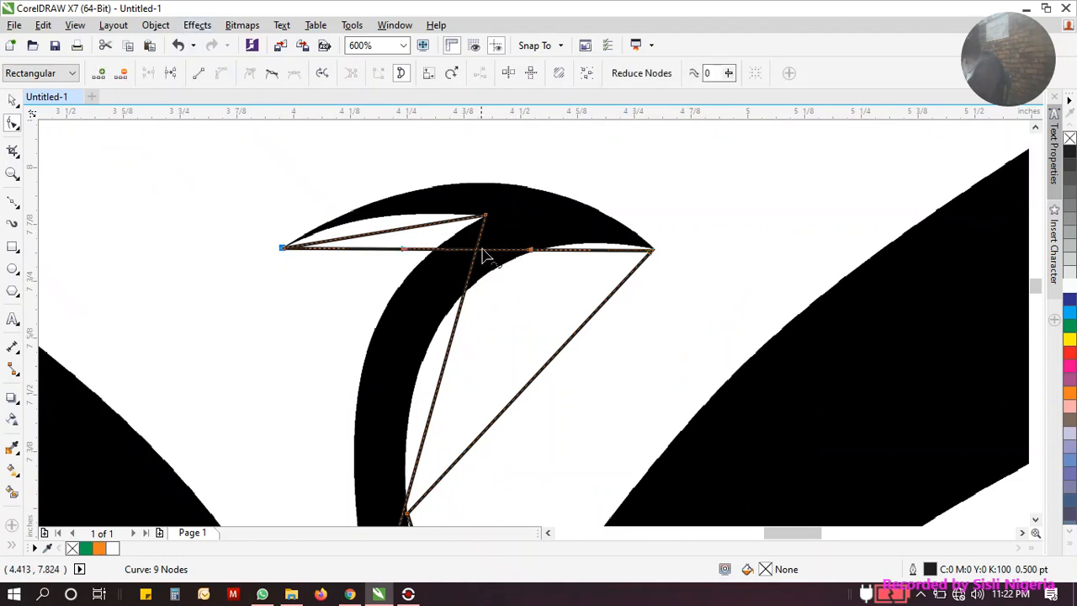
left_click_drag(491, 255, 494, 190)
left_click(652, 251)
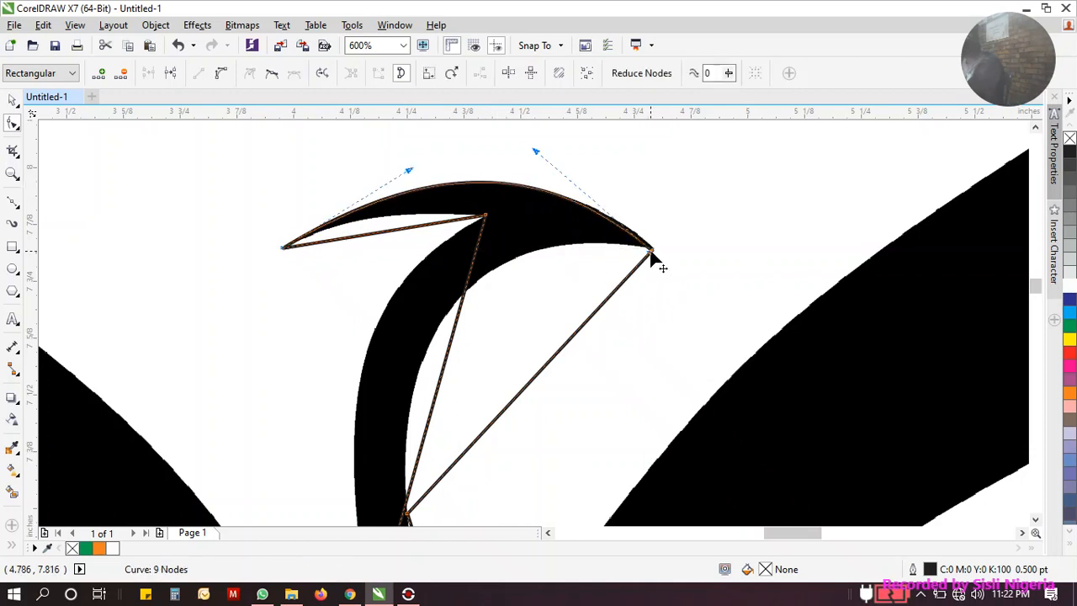
Step: Align the node with the head's right tip and adjust its curve handle so the top arc follows the head's edge
scroll(654, 250, "up", 2)
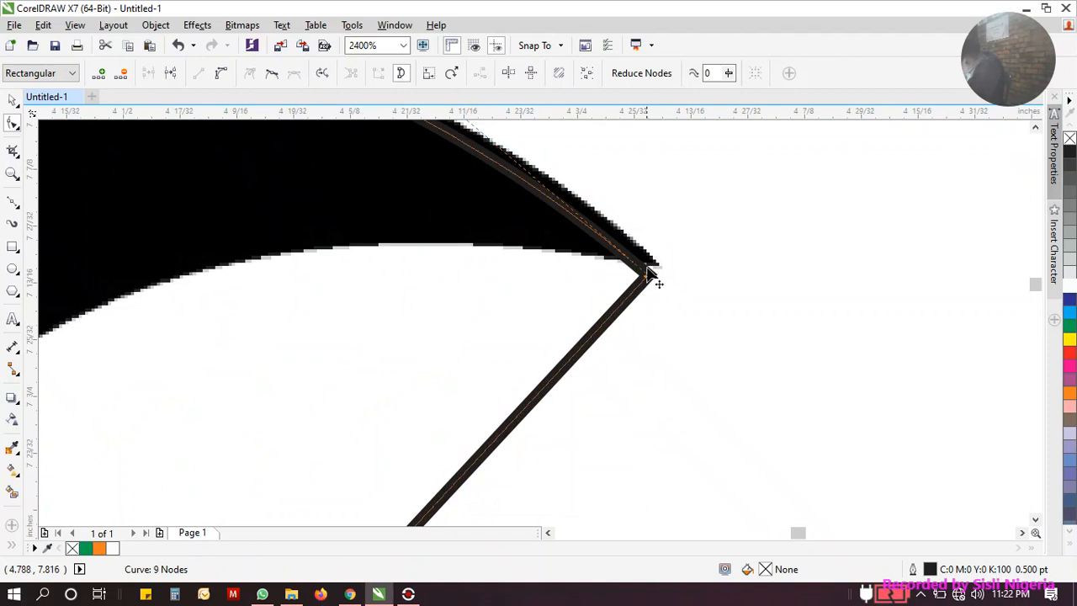
left_click(649, 271)
scroll(645, 271, "down", 1)
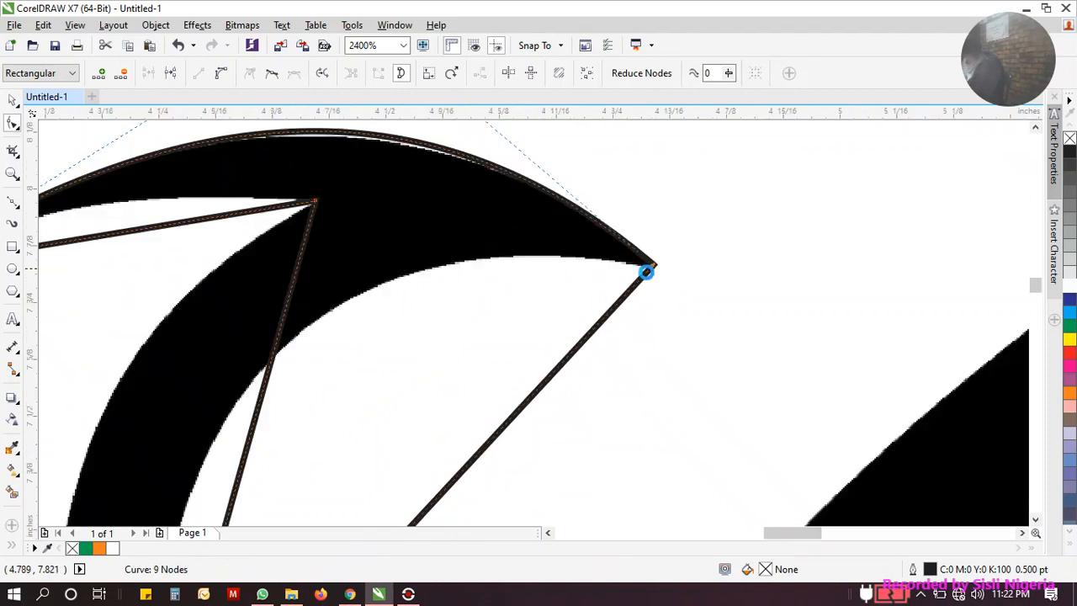
scroll(645, 271, "down", 2)
scroll(540, 171, "up", 1)
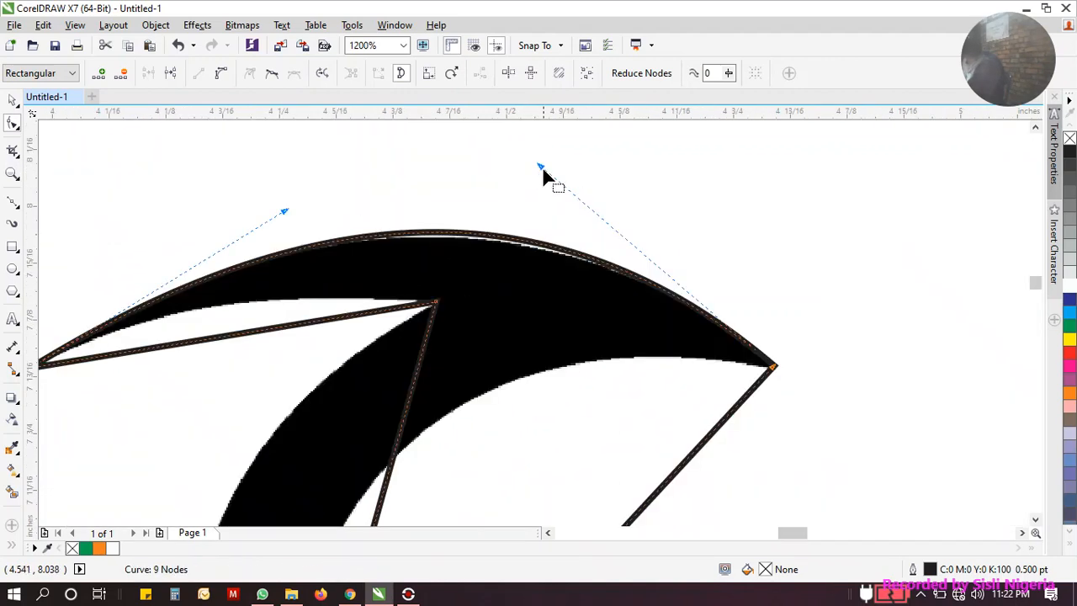
left_click_drag(543, 168, 514, 173)
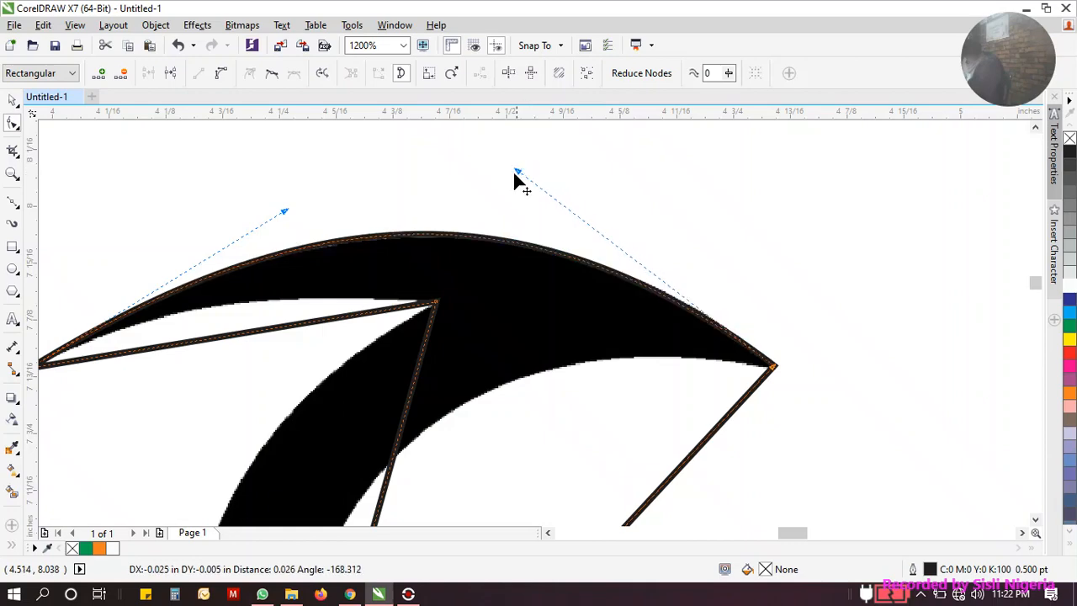
scroll(505, 198, "down", 2)
Step: Convert the segment from the head's left tip to the neck notch to a curve and bend it along the head's underside
scroll(434, 233, "up", 2)
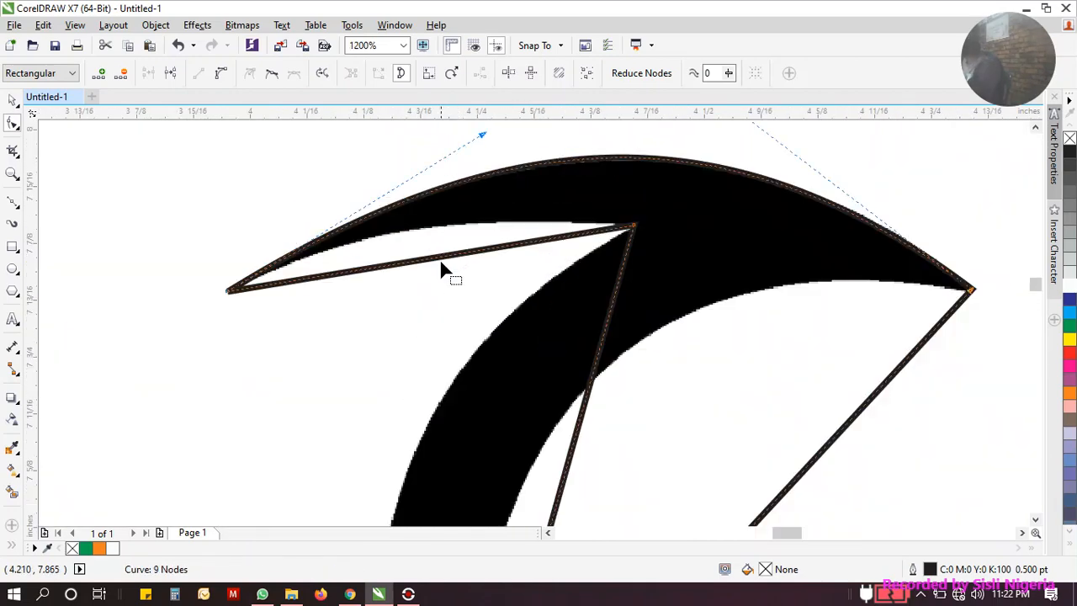
left_click(419, 267)
left_click(220, 73)
left_click(405, 261)
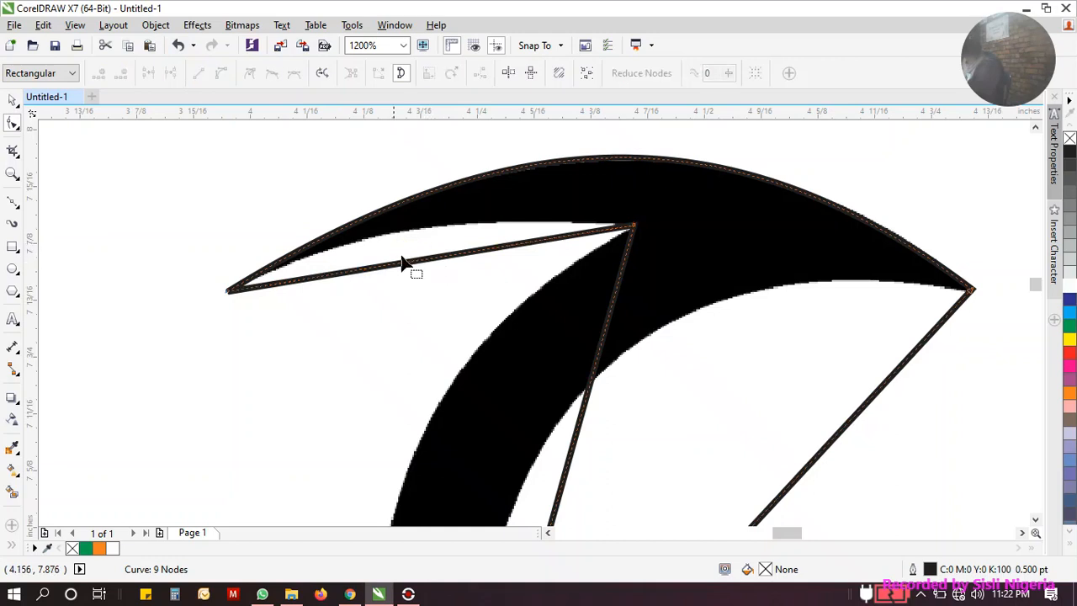
left_click_drag(418, 267, 395, 233)
scroll(404, 202, "down", 2)
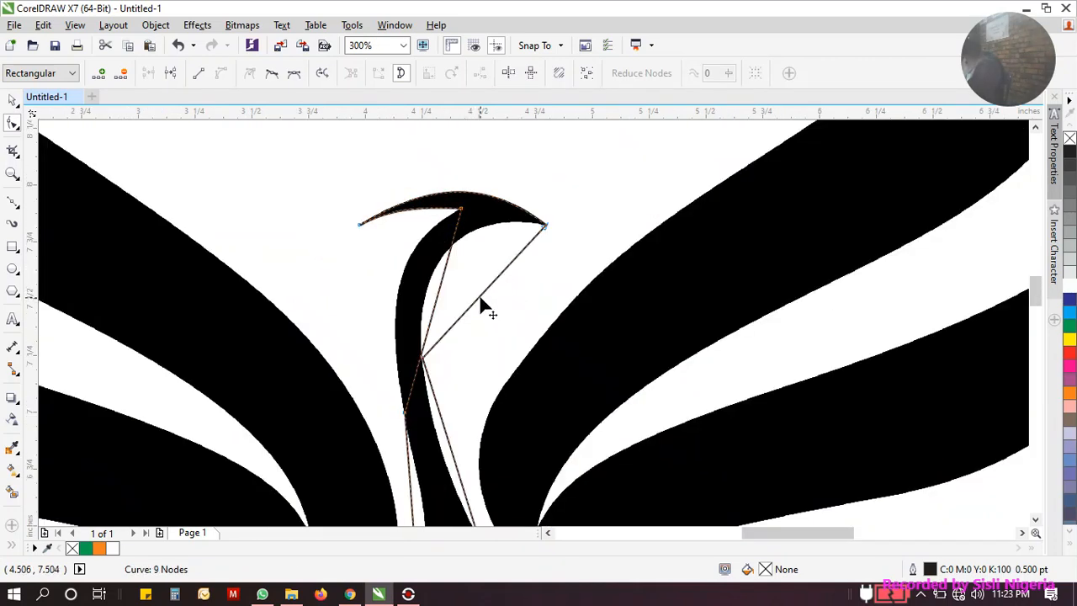
Step: Convert the segment from the head's right tip to the neck to a curve and bend it along the inner edge
left_click(478, 296)
left_click(221, 74)
scroll(484, 316, "up", 2)
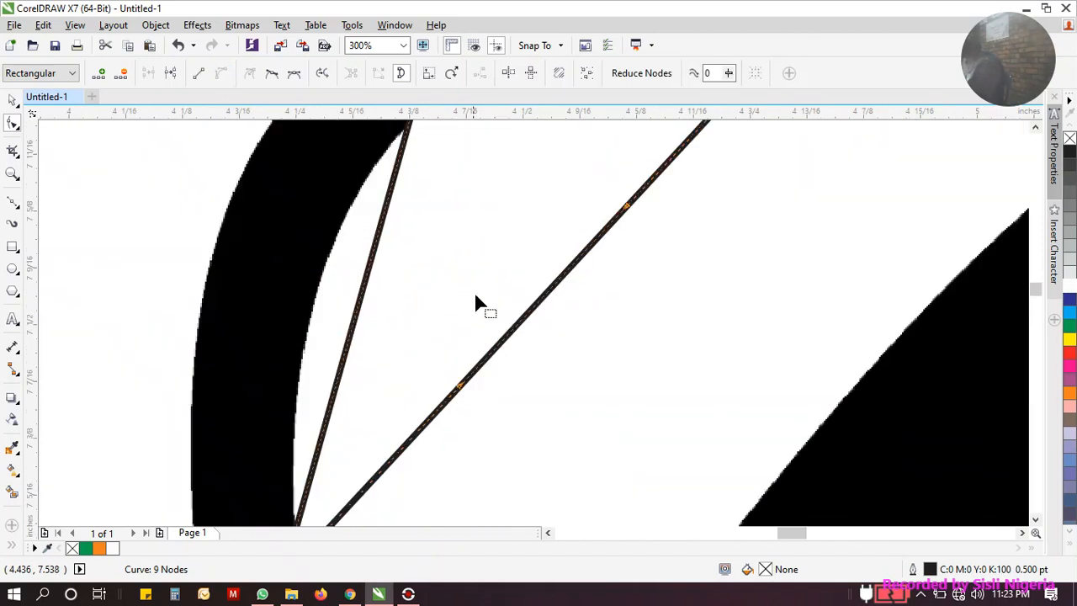
scroll(504, 325, "down", 1)
left_click_drag(514, 320, 447, 235)
scroll(446, 235, "up", 2)
scroll(412, 298, "down", 2)
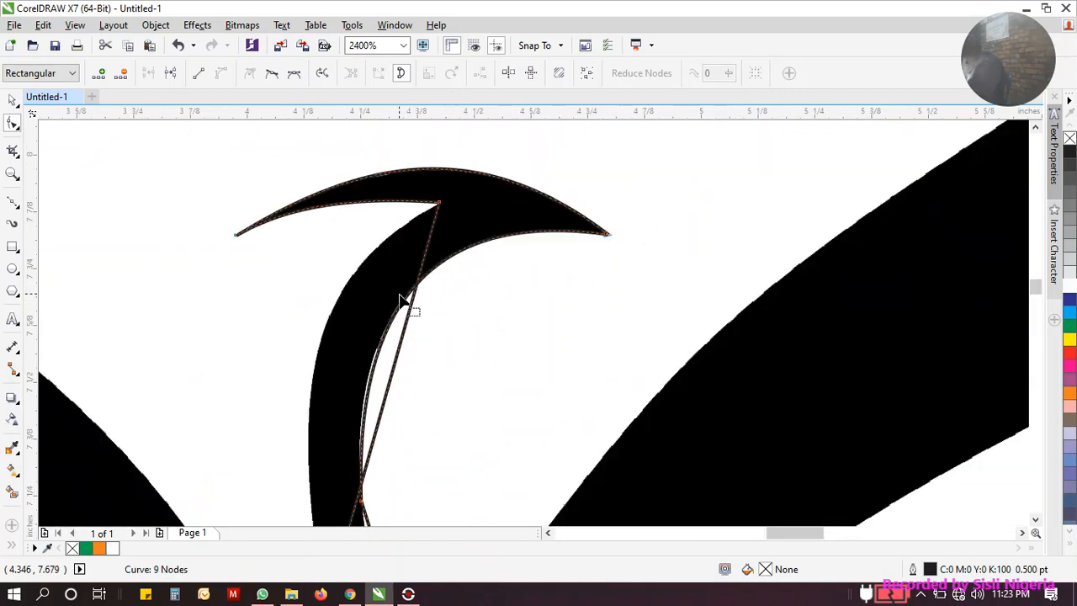
scroll(375, 454, "down", 2)
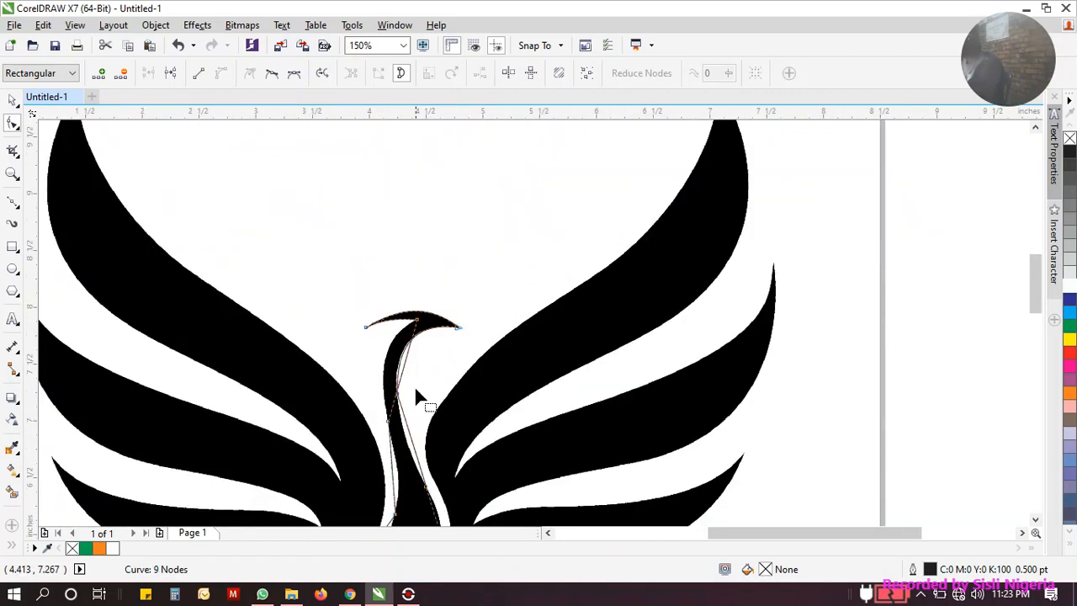
Step: Fine-tune the curve handles at the neck's right-edge node and the head's right tip to match the inner neck edge
scroll(399, 398, "up", 2)
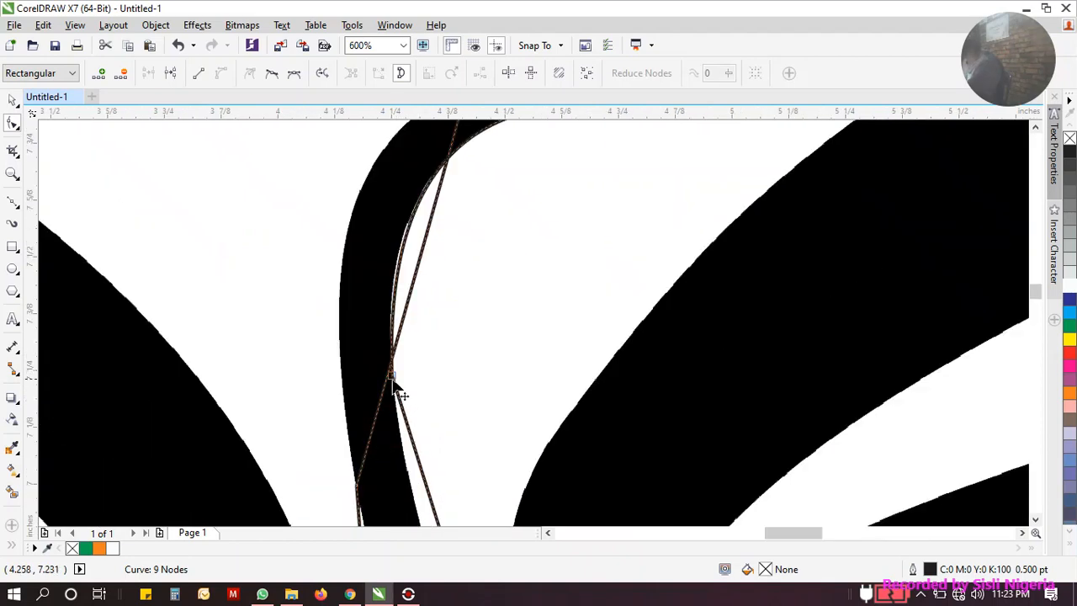
left_click(391, 378)
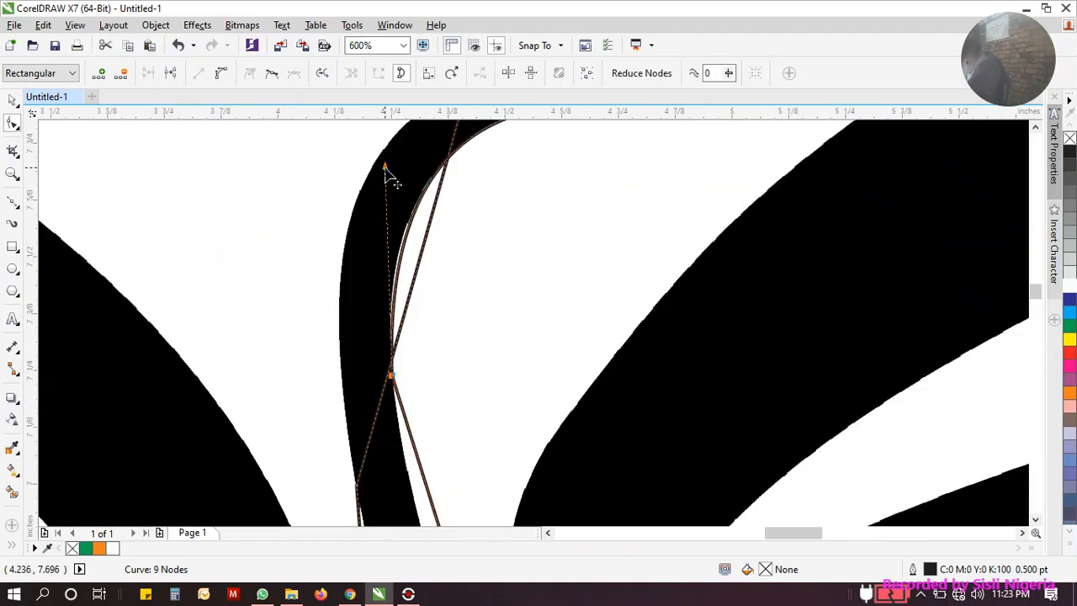
mouse_move(384, 168)
left_mouse_down()
mouse_move(384, 187)
mouse_move(377, 179)
left_mouse_up()
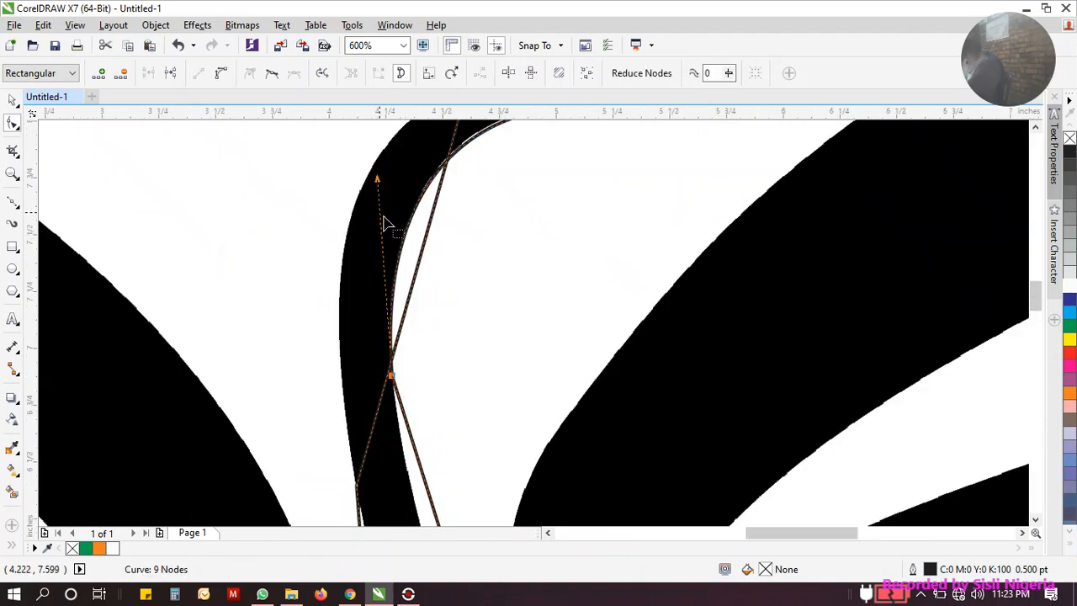
scroll(386, 220, "down", 2)
scroll(409, 221, "up", 2)
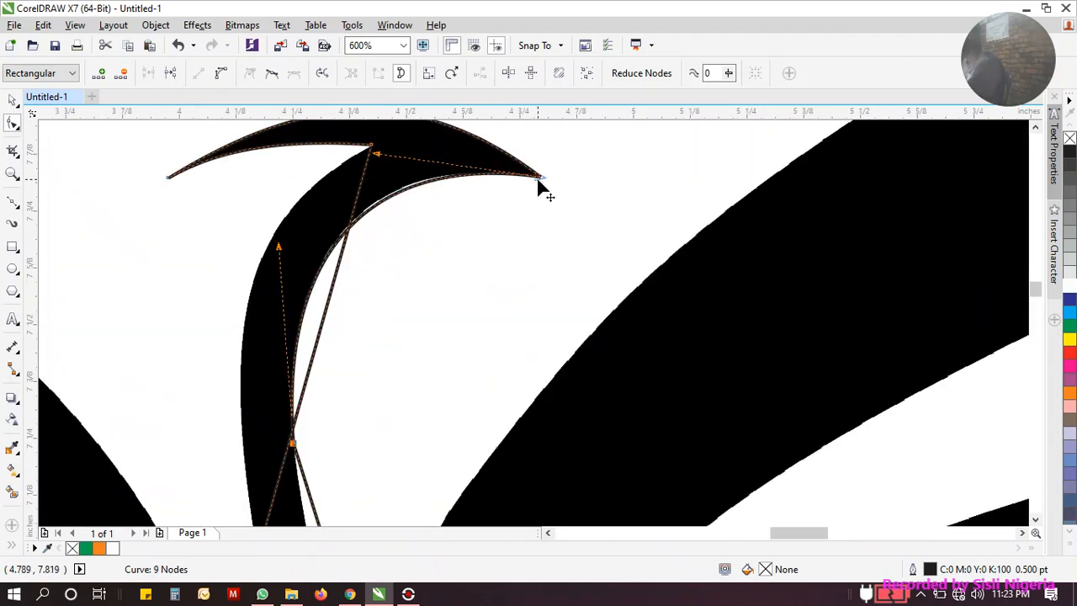
left_click(380, 162)
left_click(542, 177)
mouse_move(380, 160)
left_mouse_down()
mouse_move(380, 143)
mouse_move(383, 160)
left_mouse_up()
scroll(431, 172, "down", 2)
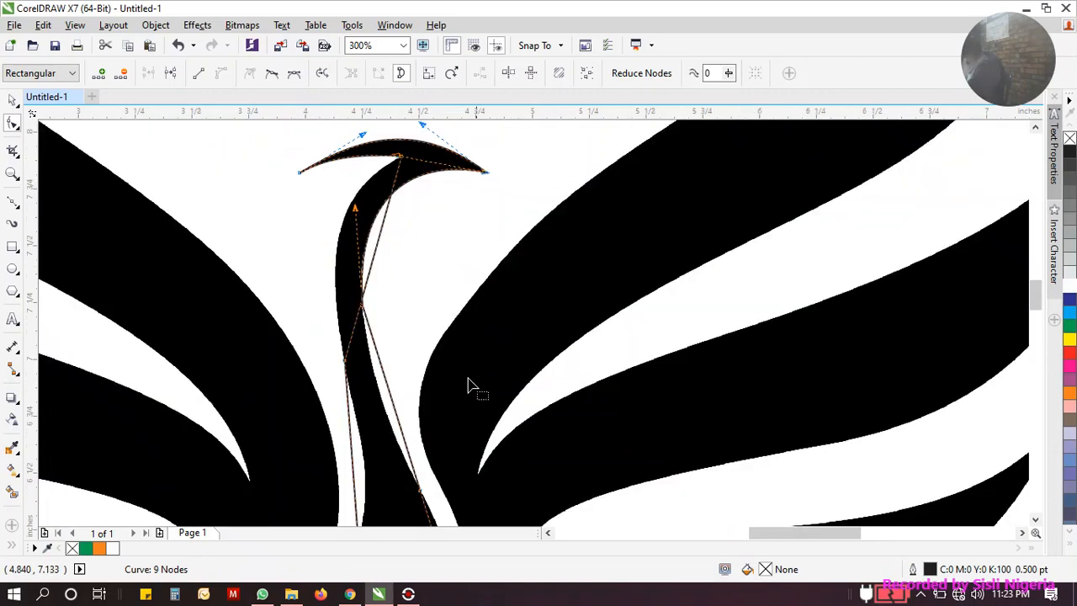
Step: Convert the segment along the lower neck's right edge to a curve and bend it inward to match the bitmap
scroll(433, 336, "down", 2)
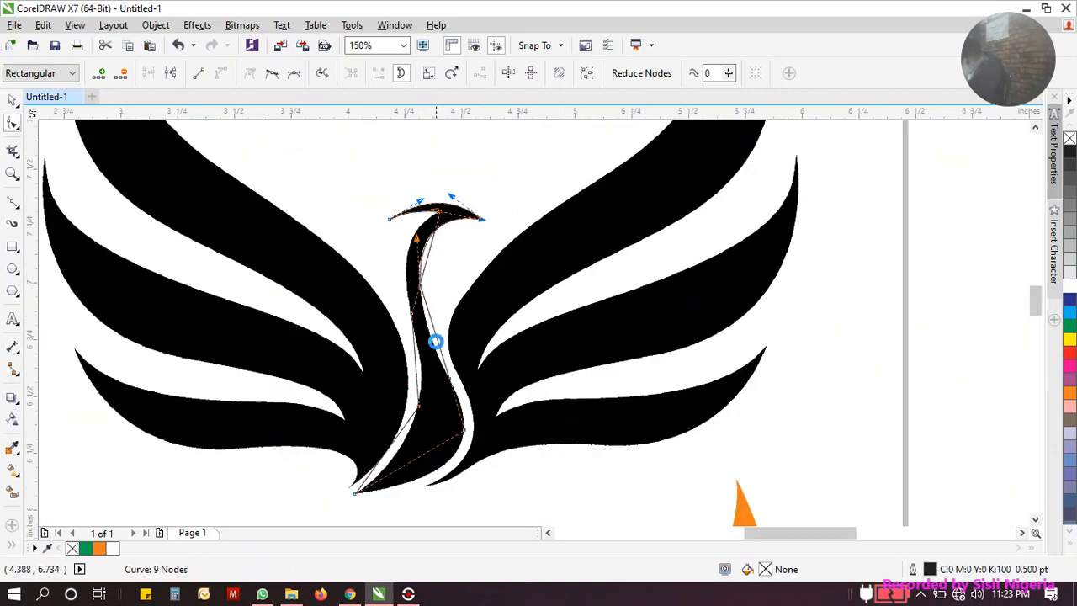
scroll(435, 332, "up", 4)
left_click(433, 307)
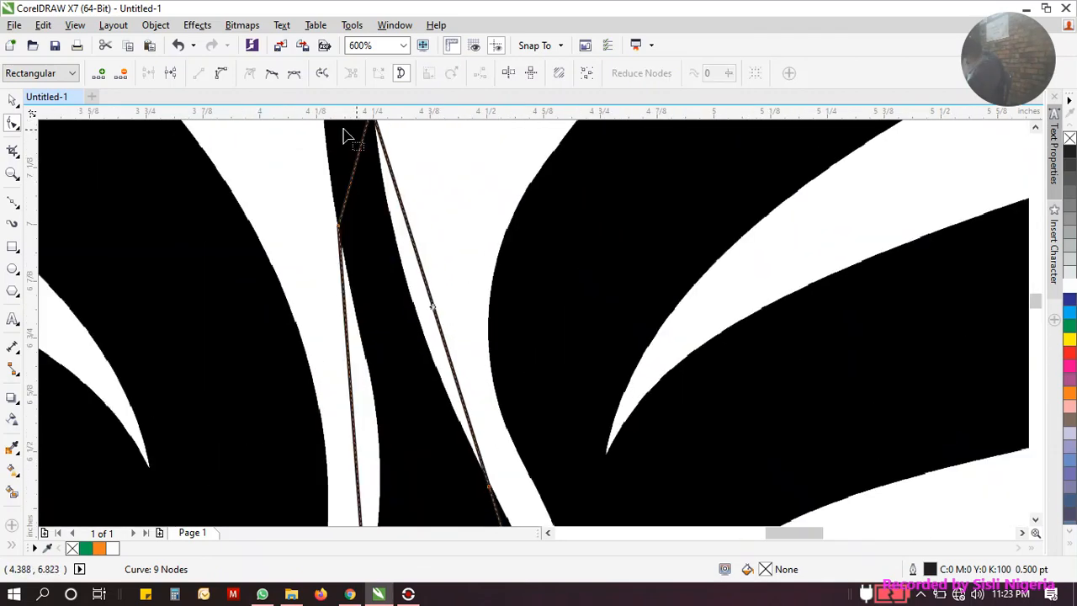
left_click(223, 74)
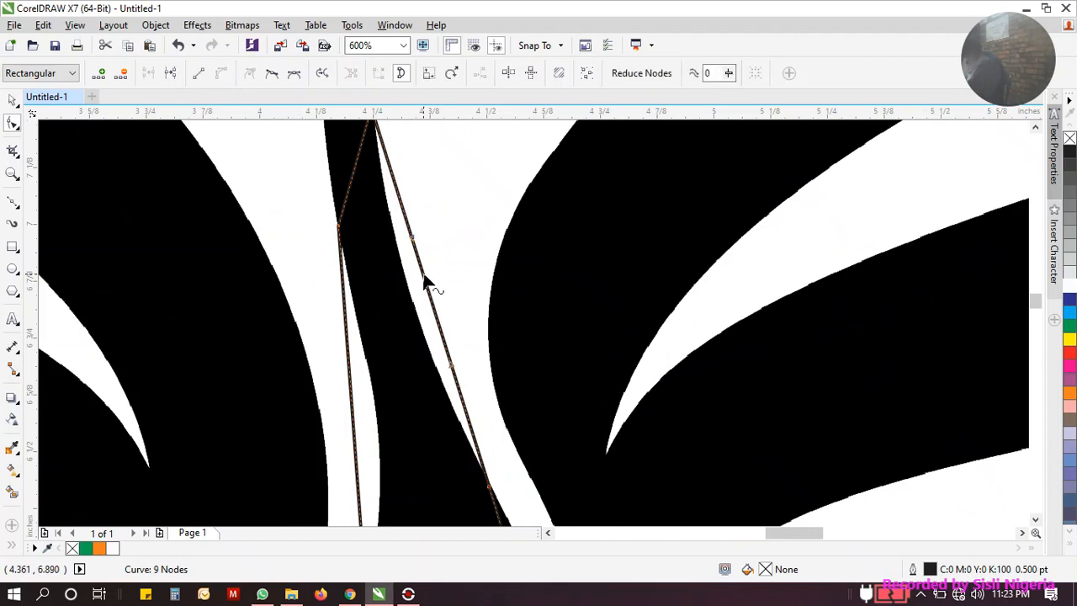
mouse_move(425, 283)
left_mouse_down()
mouse_move(409, 277)
mouse_move(410, 286)
left_mouse_up()
scroll(420, 286, "down", 2)
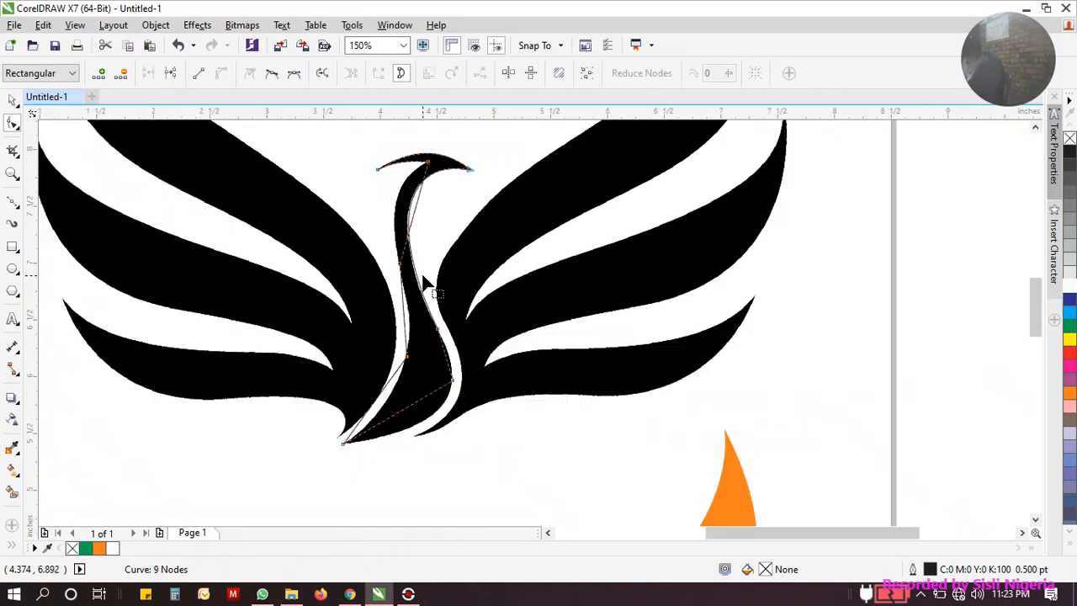
Step: Convert the upper segment of the body's right edge to a curve and bend it outward along the bitmap's edge
scroll(453, 381, "up", 2)
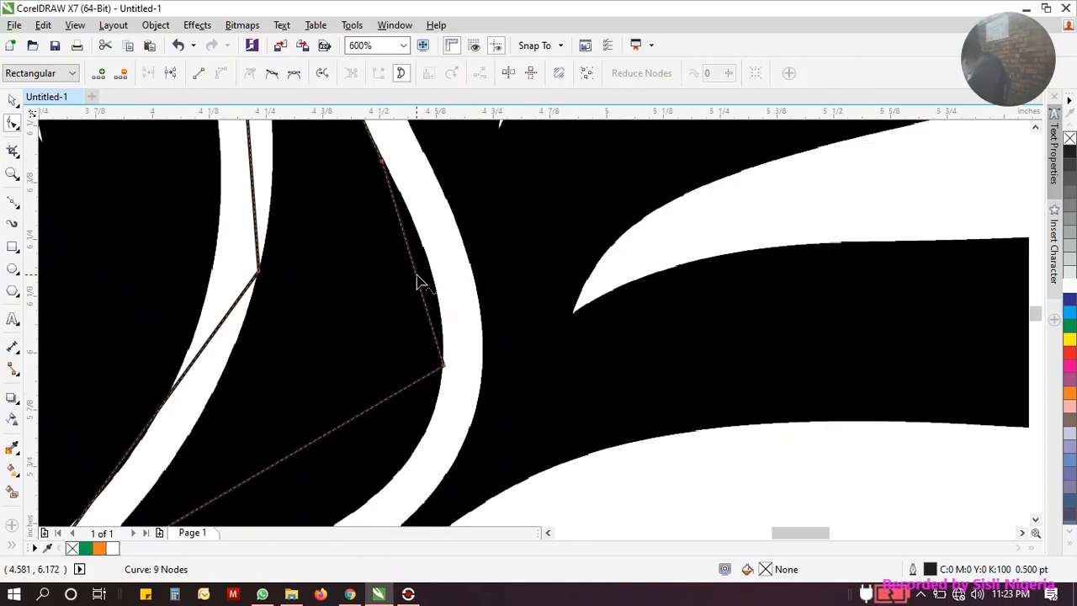
left_click(414, 274)
left_click(218, 76)
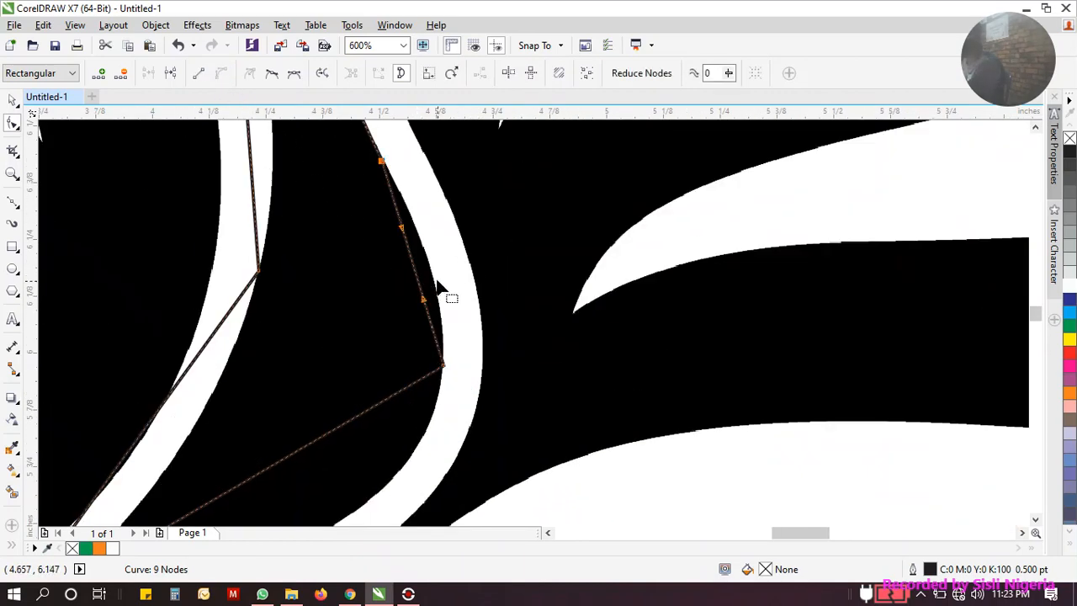
left_click_drag(420, 276, 431, 273)
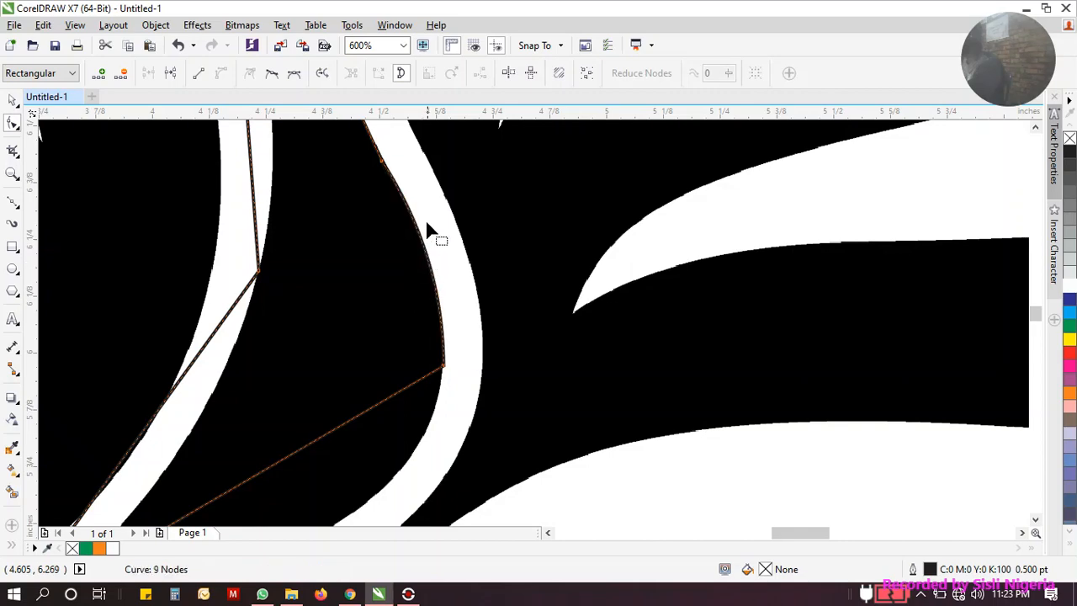
scroll(425, 229, "down", 2)
scroll(387, 299, "up", 1)
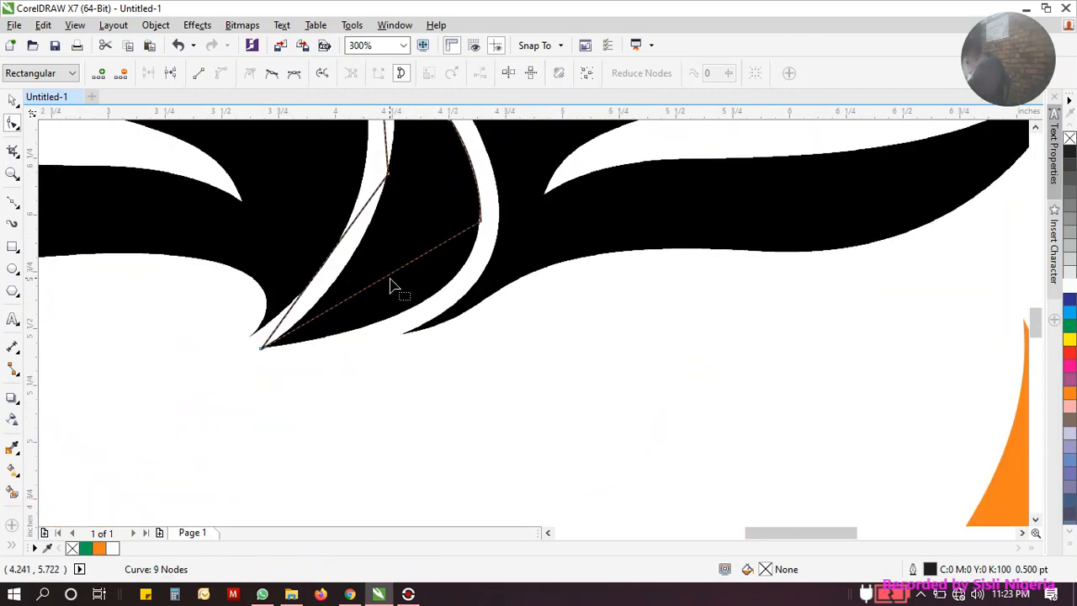
Step: Convert the segment from the body's right edge to the tail tip to a curve and bend it outward along the bitmap's edge
left_click(391, 286)
left_click(391, 286)
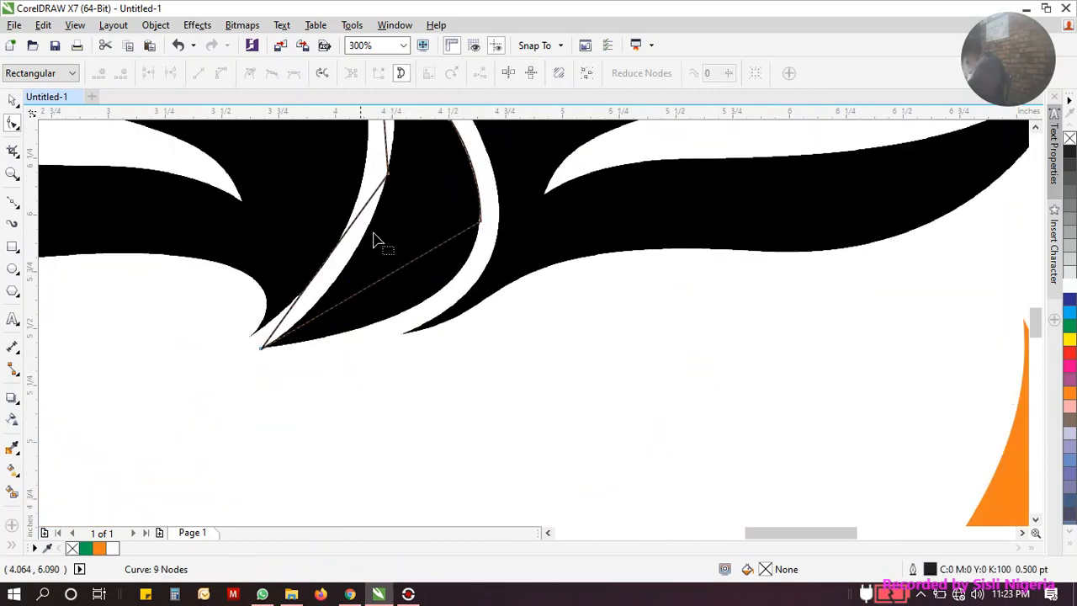
left_click(381, 278)
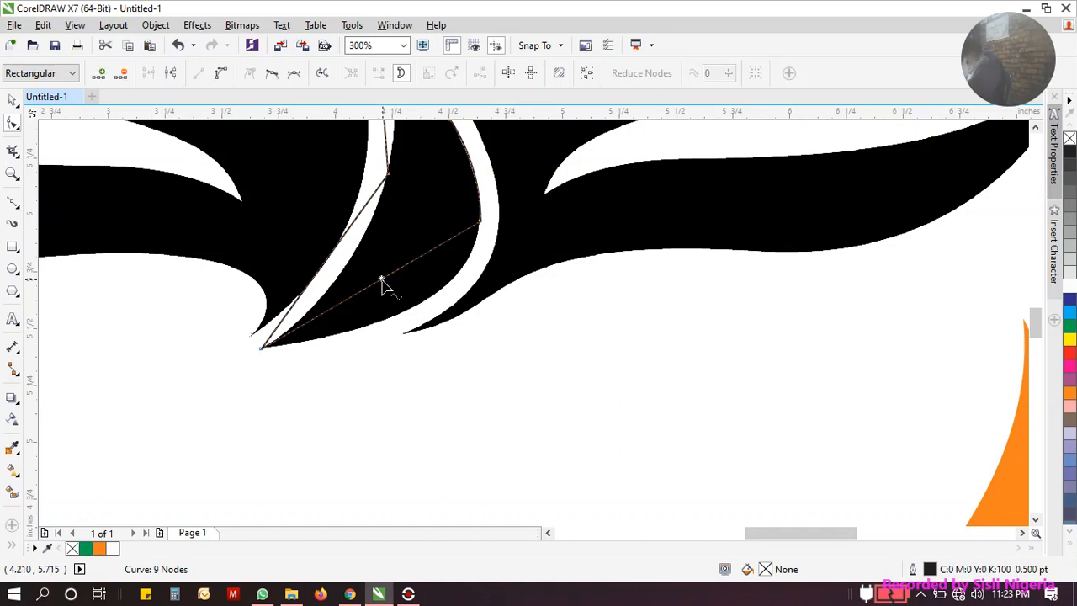
left_click(218, 75)
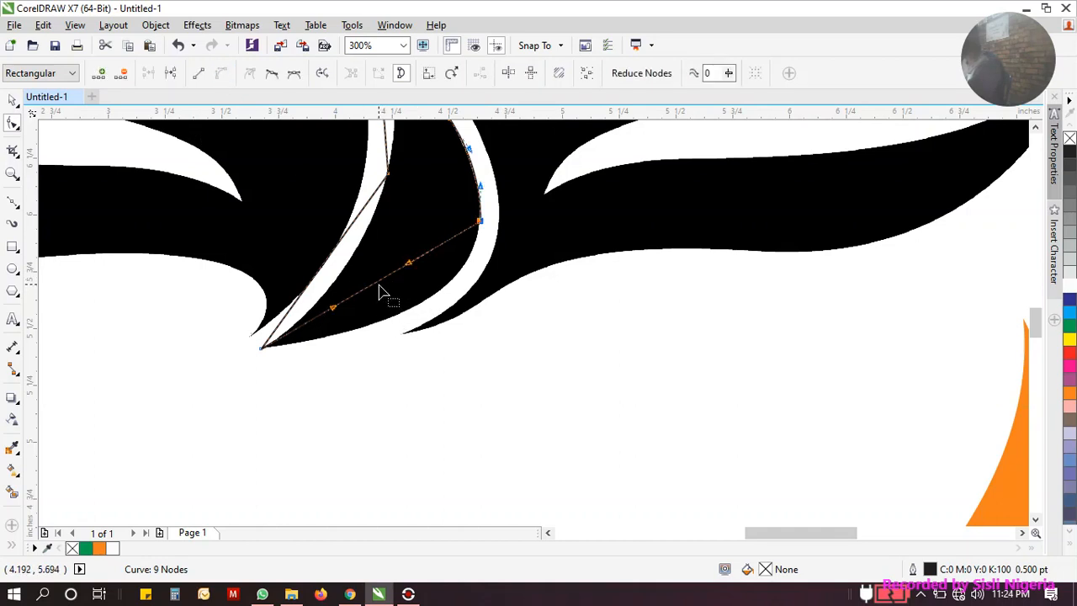
left_click_drag(390, 302, 420, 305)
Step: Convert the lower segment of the body's left edge to a curve, bend it inward and refine its handle at the tail tip
scroll(421, 306, "down", 1)
scroll(409, 289, "up", 2)
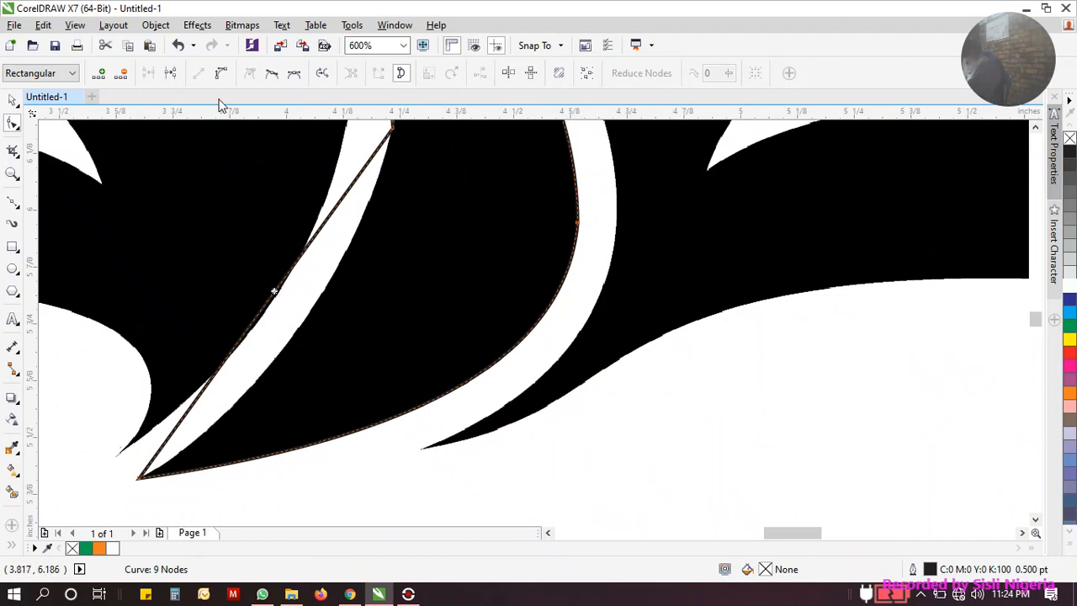
left_click(222, 74)
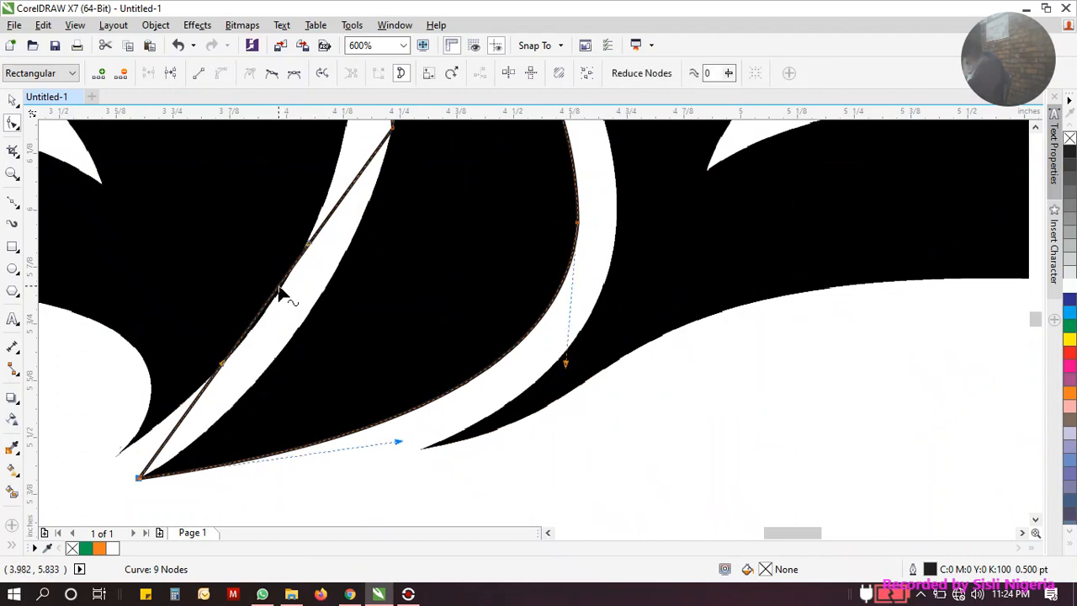
left_click_drag(280, 289, 312, 312)
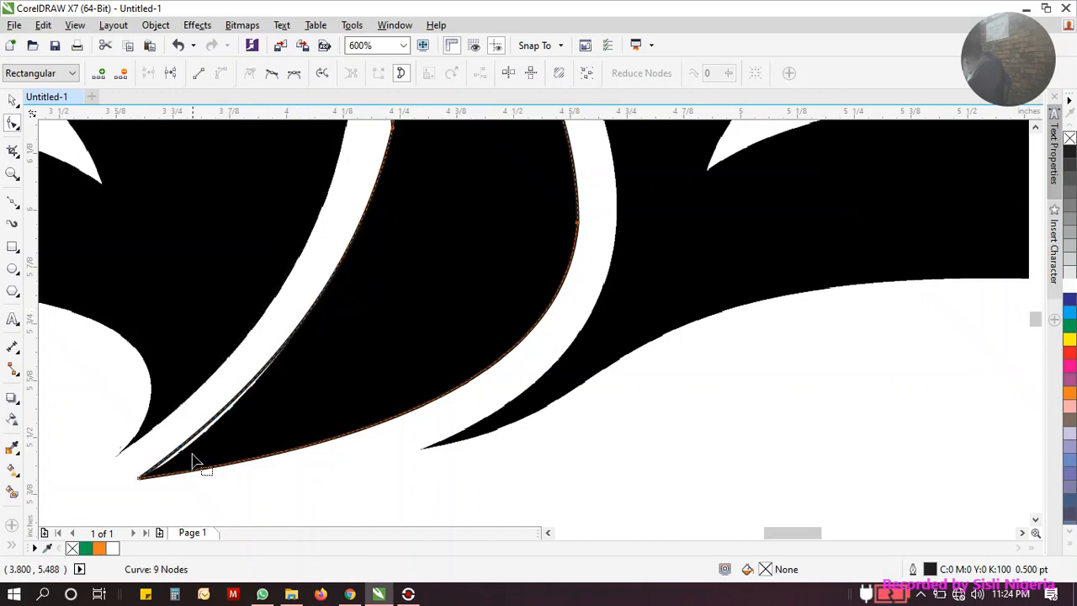
left_click(139, 479)
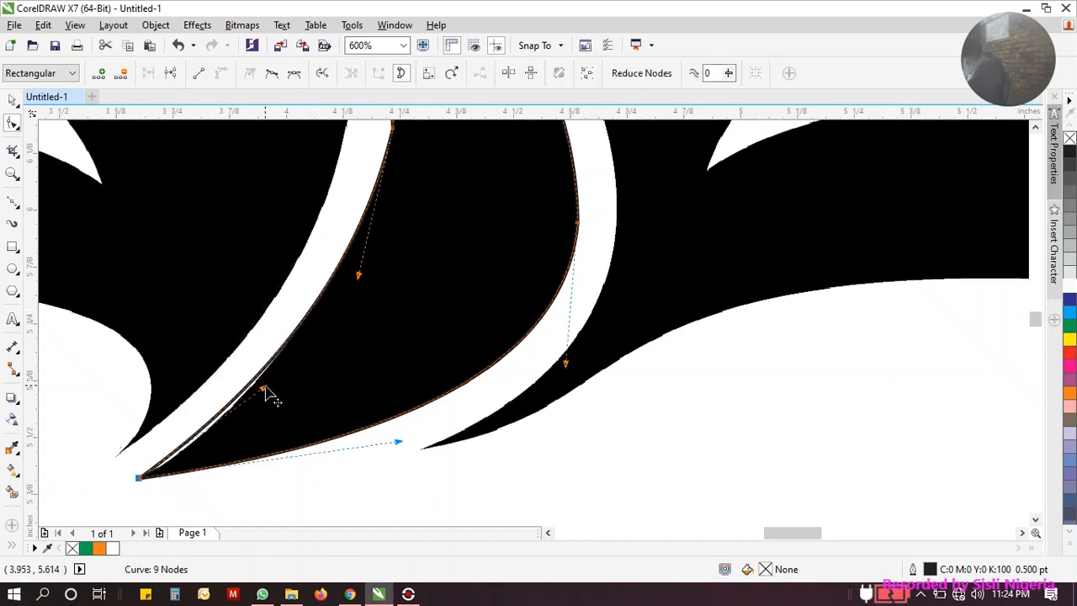
left_click_drag(264, 390, 244, 420)
Step: Convert the segment along the middle of the swan's left edge to a curve and bend it to the bitmap's edge
scroll(335, 350, "down", 4)
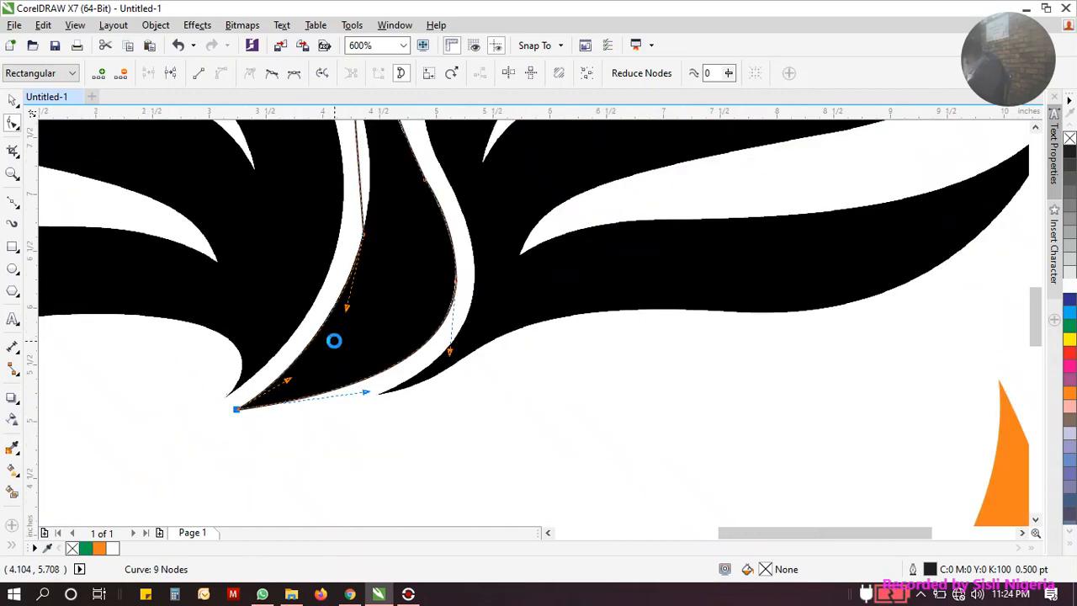
scroll(340, 253, "up", 2)
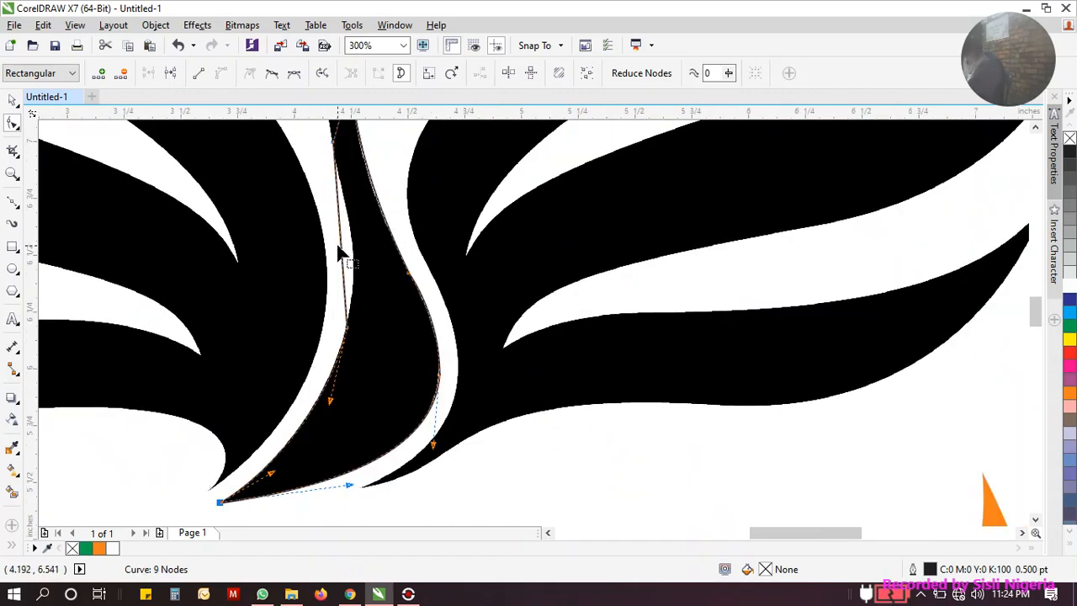
left_click(341, 247)
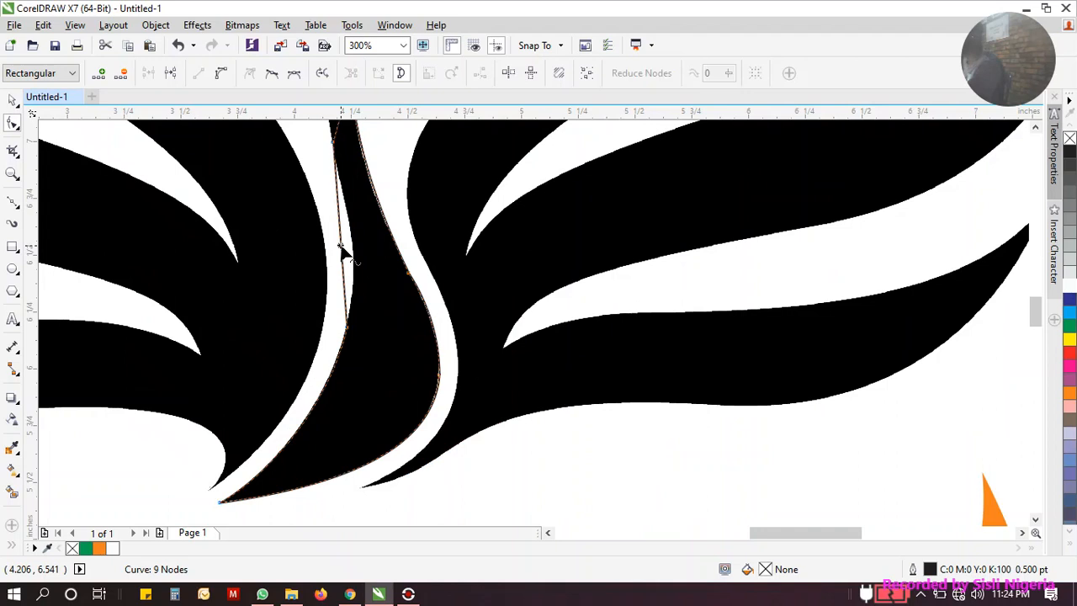
left_click(219, 74)
scroll(346, 251, "up", 4)
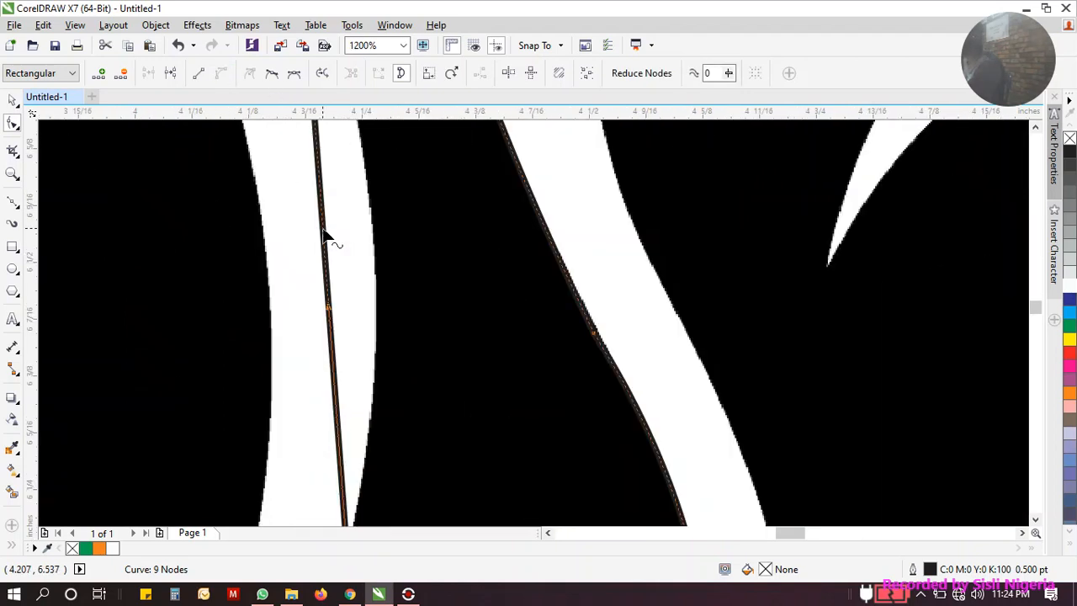
left_click_drag(327, 238, 376, 264)
Step: Fine-tune both curve handles of the middle left-edge segment so it follows the bitmap
scroll(378, 267, "down", 6)
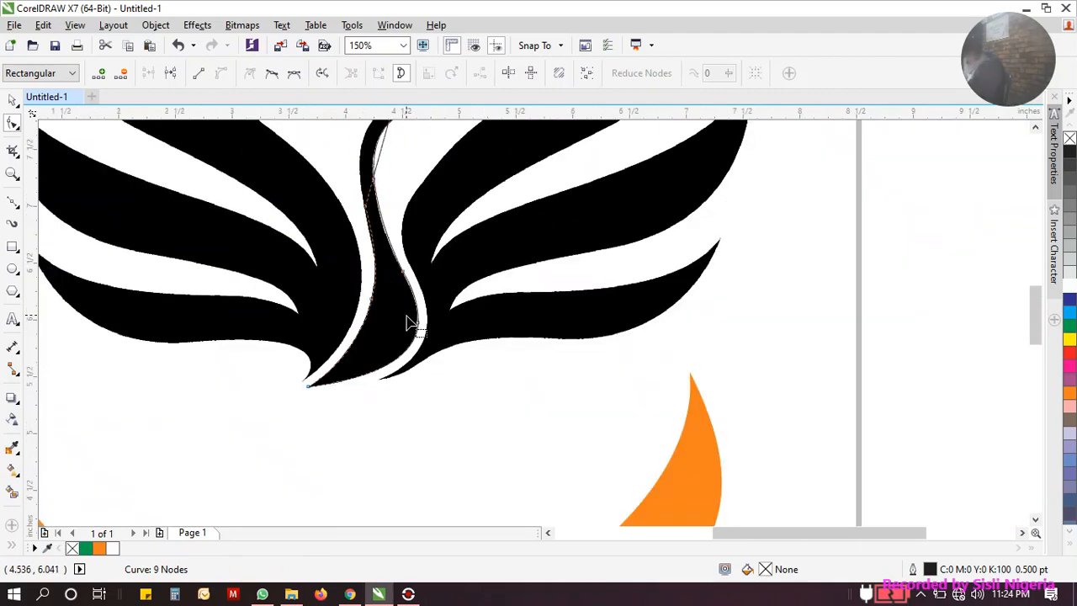
left_click(1035, 128)
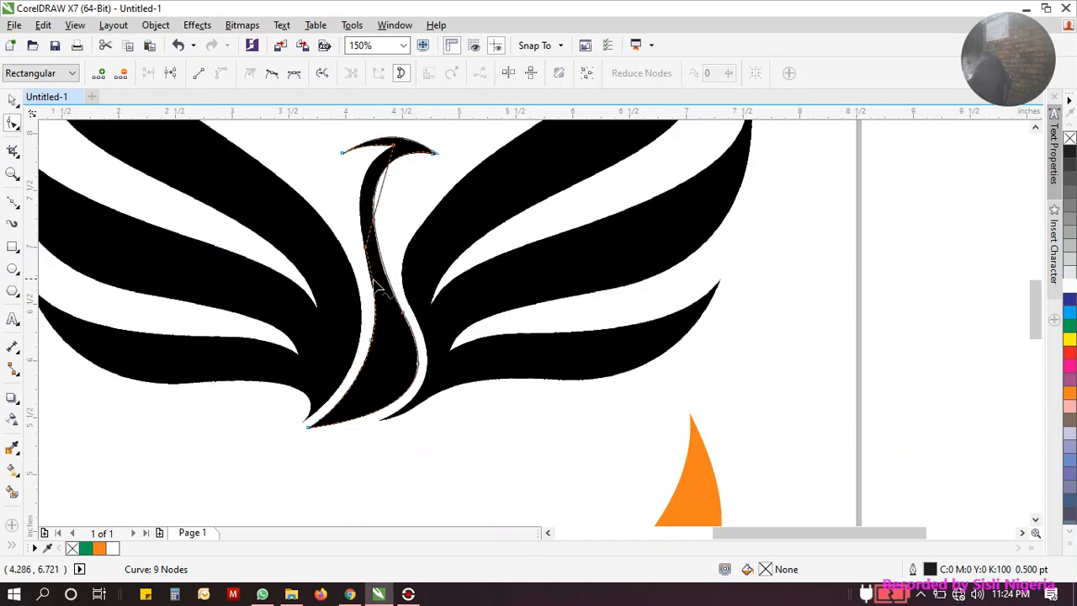
scroll(383, 278, "up", 4)
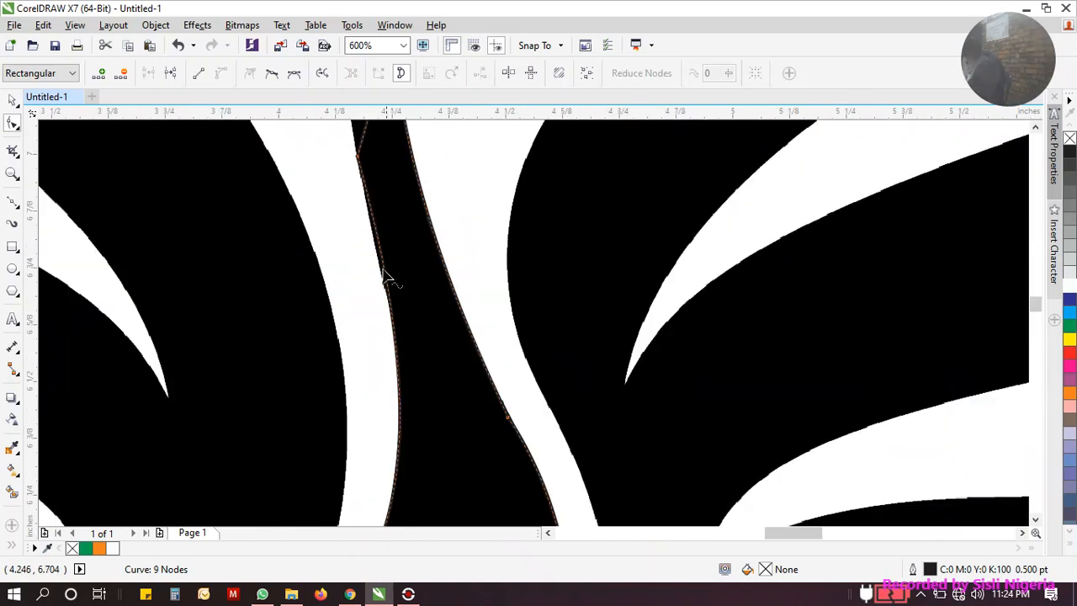
left_click(357, 158)
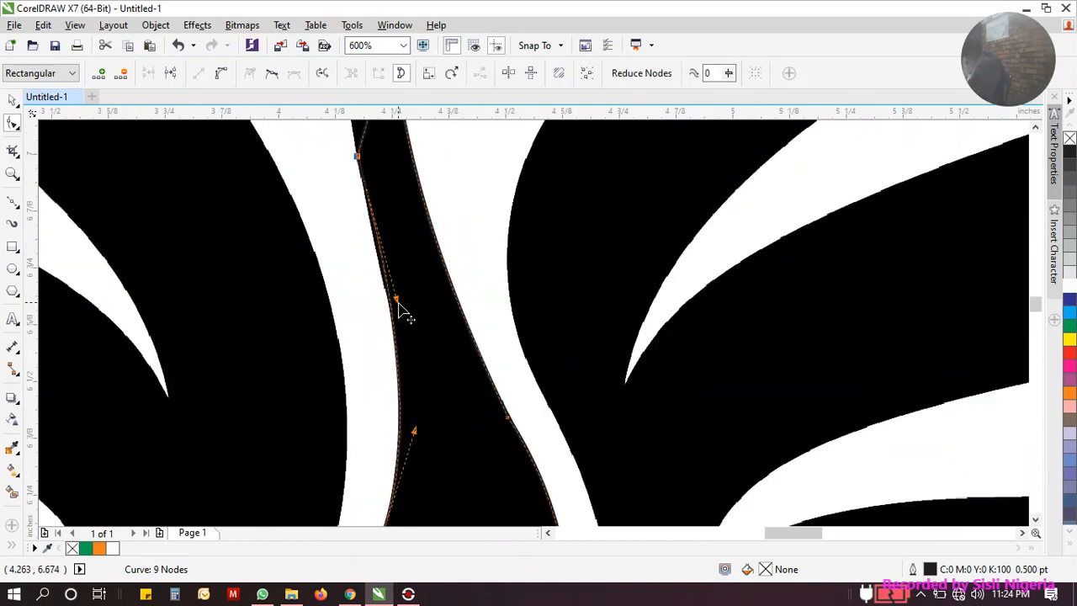
left_click_drag(399, 304, 382, 284)
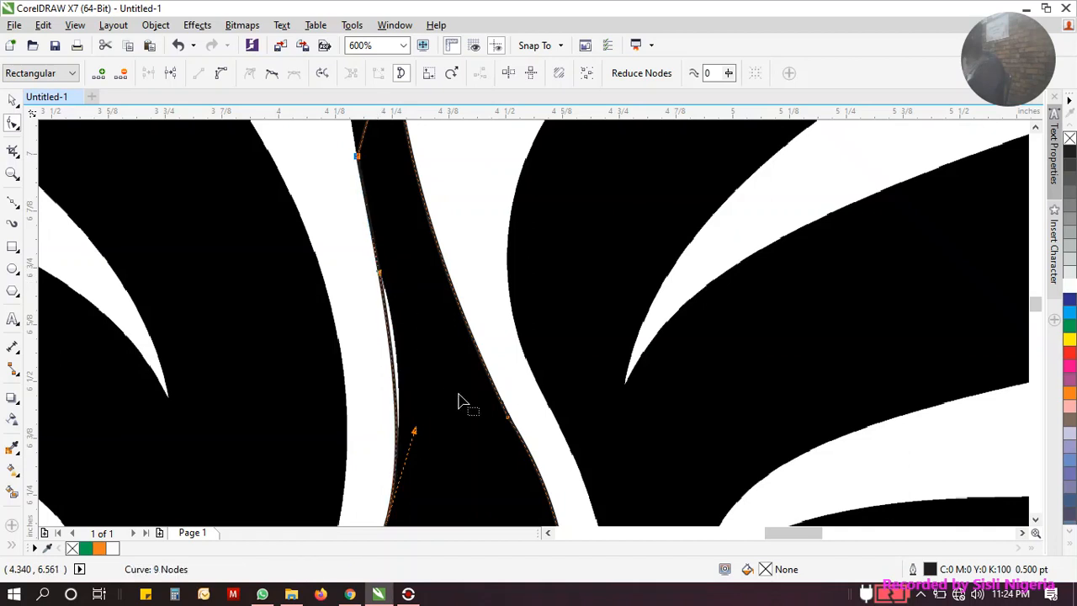
left_click_drag(415, 433, 423, 391)
Step: Convert the neck's upper left segment to a curve, bend it outward and adjust its handle at the node beneath the head
scroll(424, 389, "down", 3)
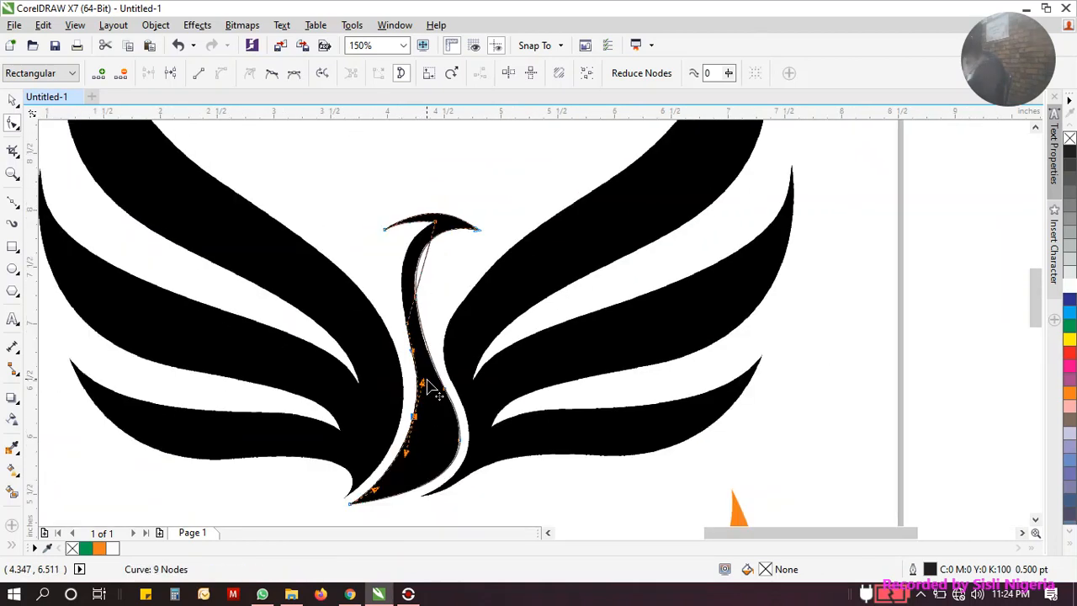
scroll(435, 276, "up", 1)
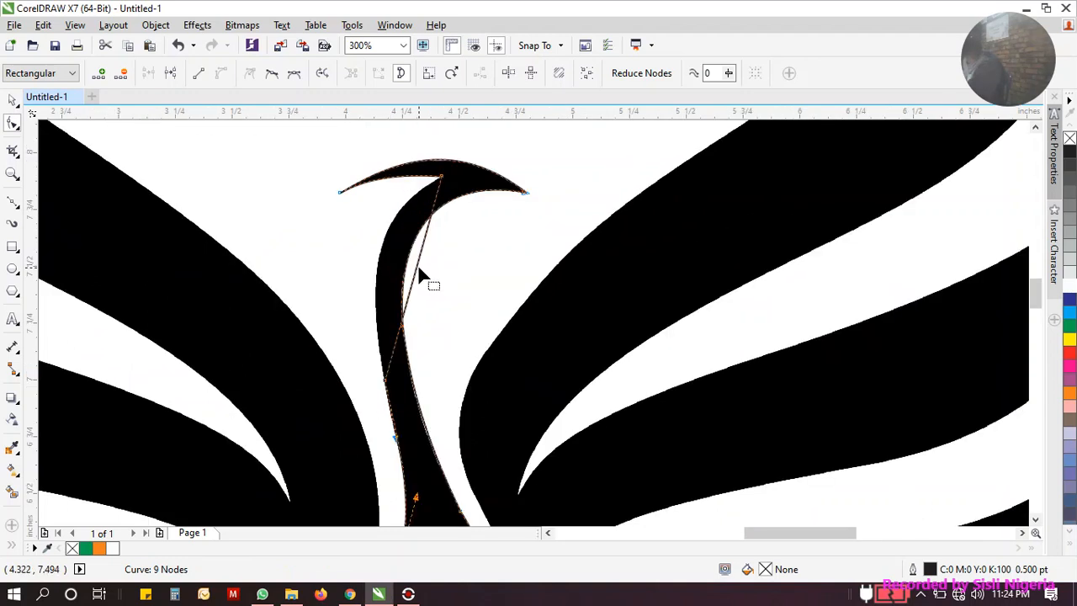
left_click(417, 267)
left_click(222, 77)
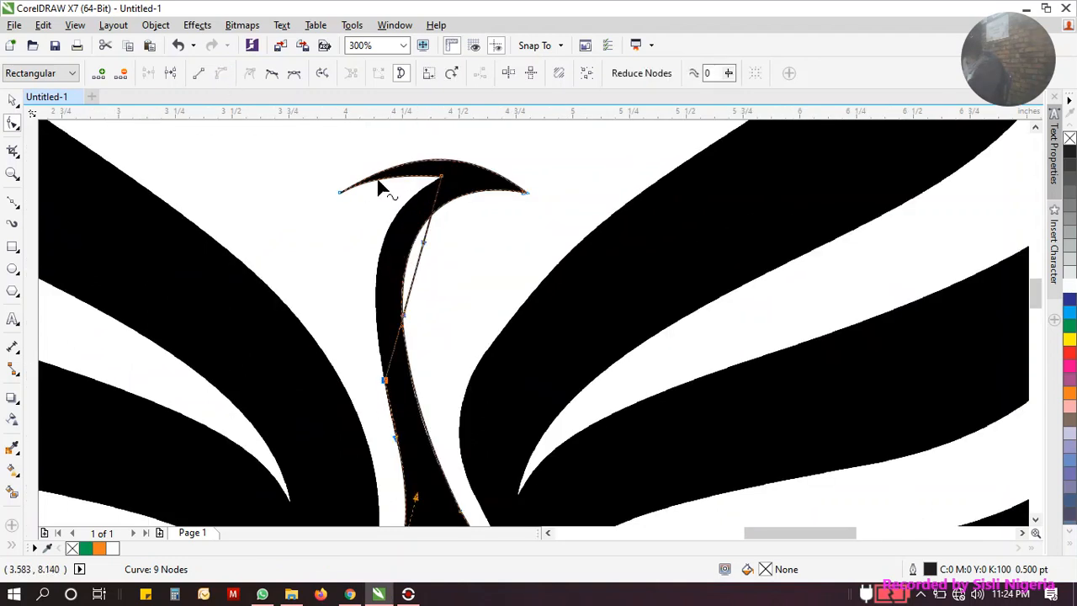
left_click_drag(416, 278, 384, 242)
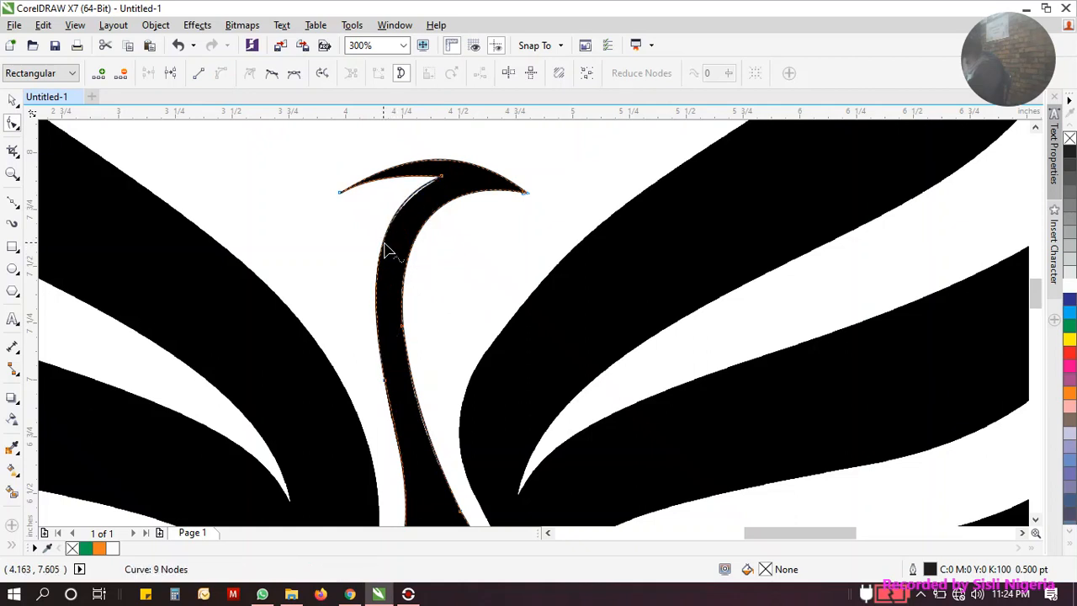
scroll(442, 183, "up", 2)
left_click(439, 162)
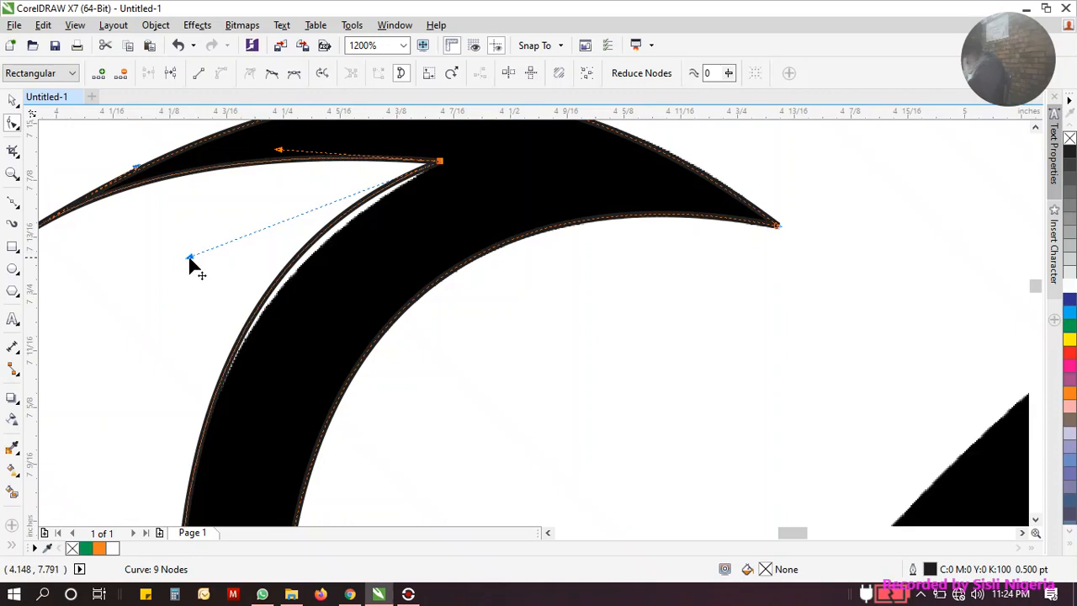
left_click_drag(190, 258, 174, 305)
Step: Fill the finished swan outline with orange and remove its outline
scroll(361, 275, "down", 2)
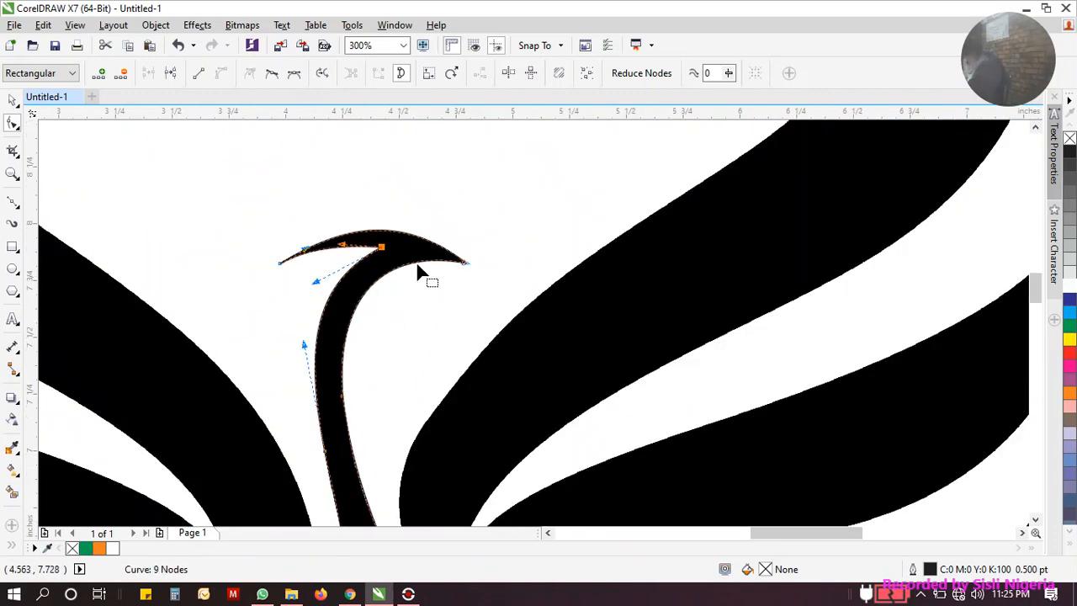
scroll(421, 273, "down", 2)
scroll(400, 389, "up", 2)
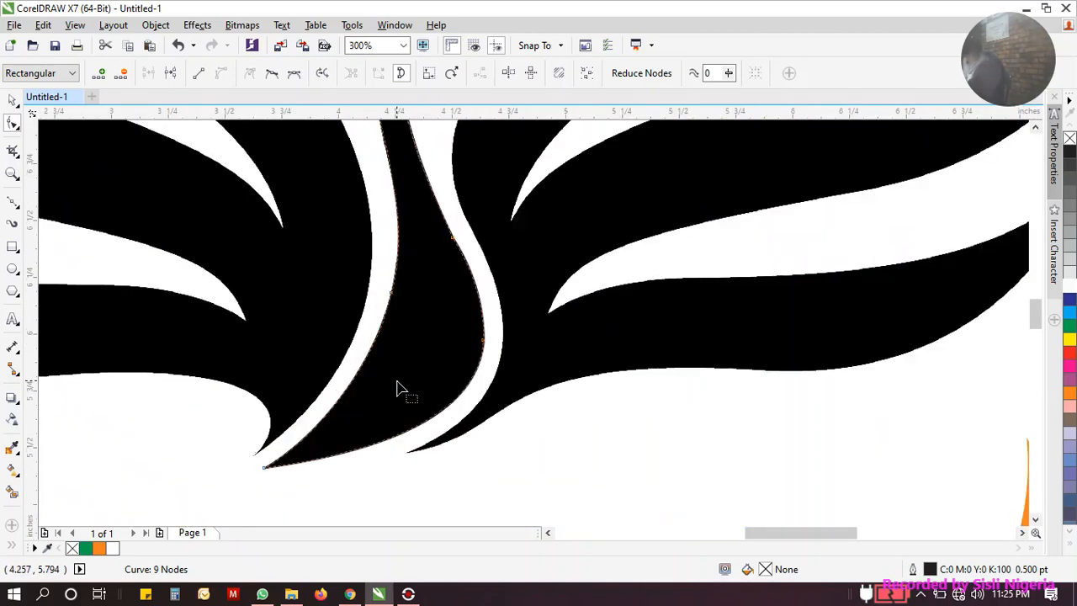
scroll(400, 390, "down", 2)
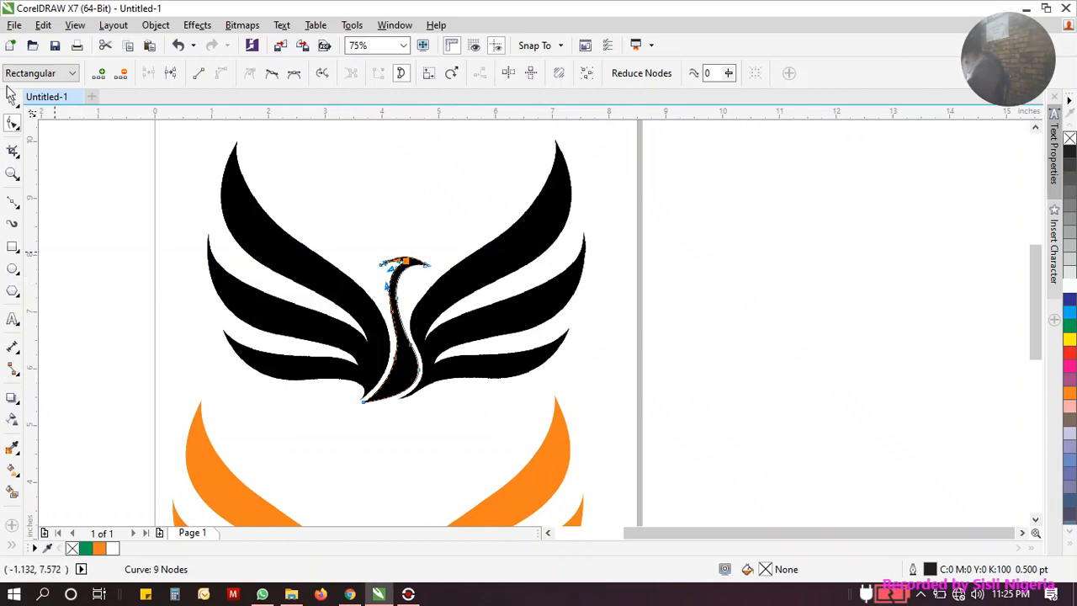
left_click(13, 100)
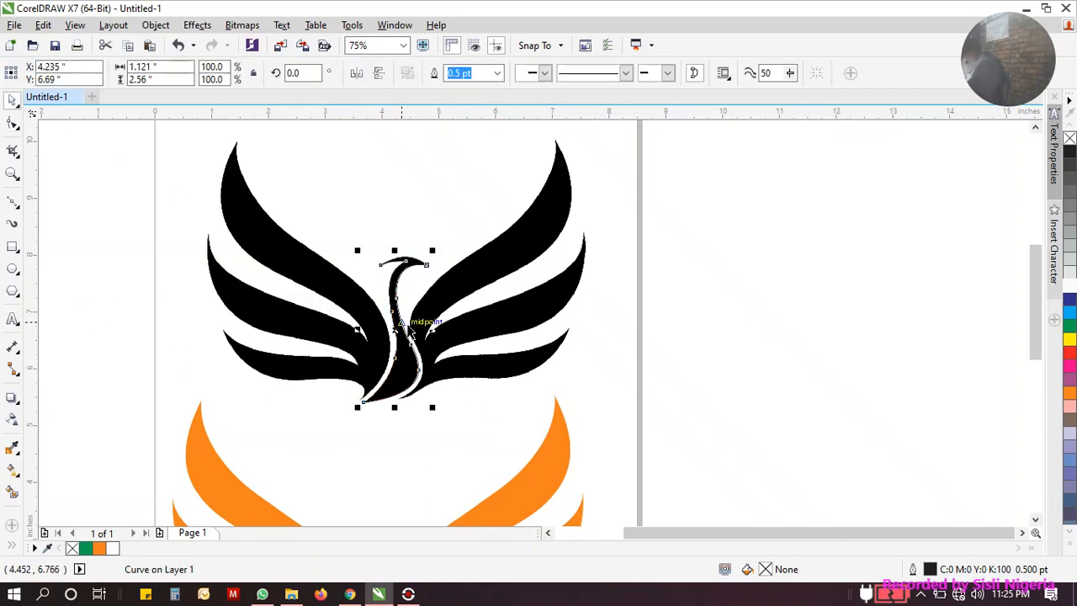
scroll(409, 330, "up", 2)
scroll(407, 326, "down", 4)
scroll(408, 327, "down", 3)
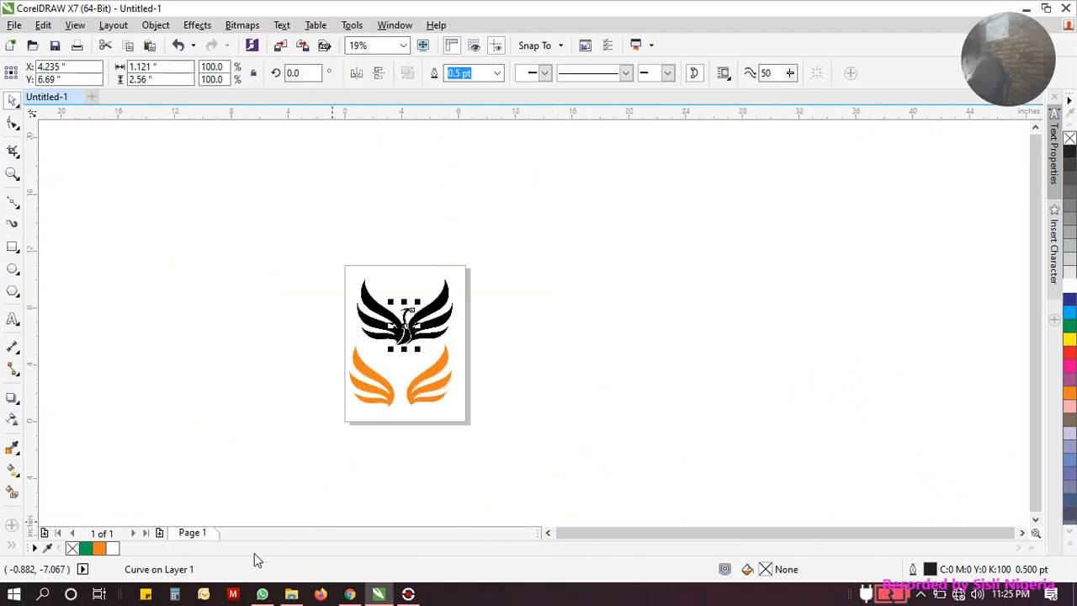
left_click(100, 548)
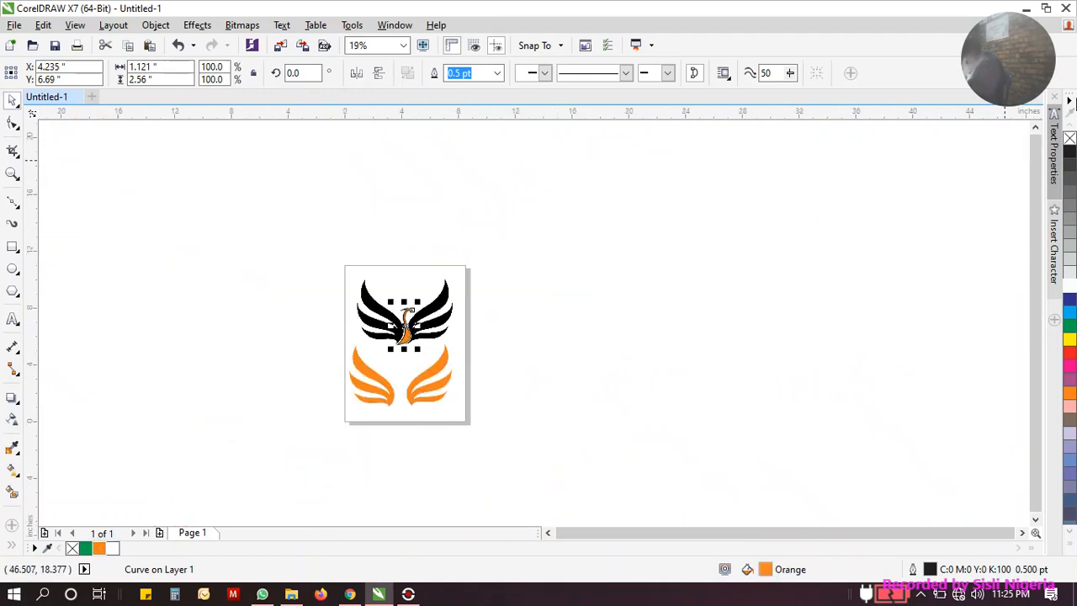
right_click(1068, 137)
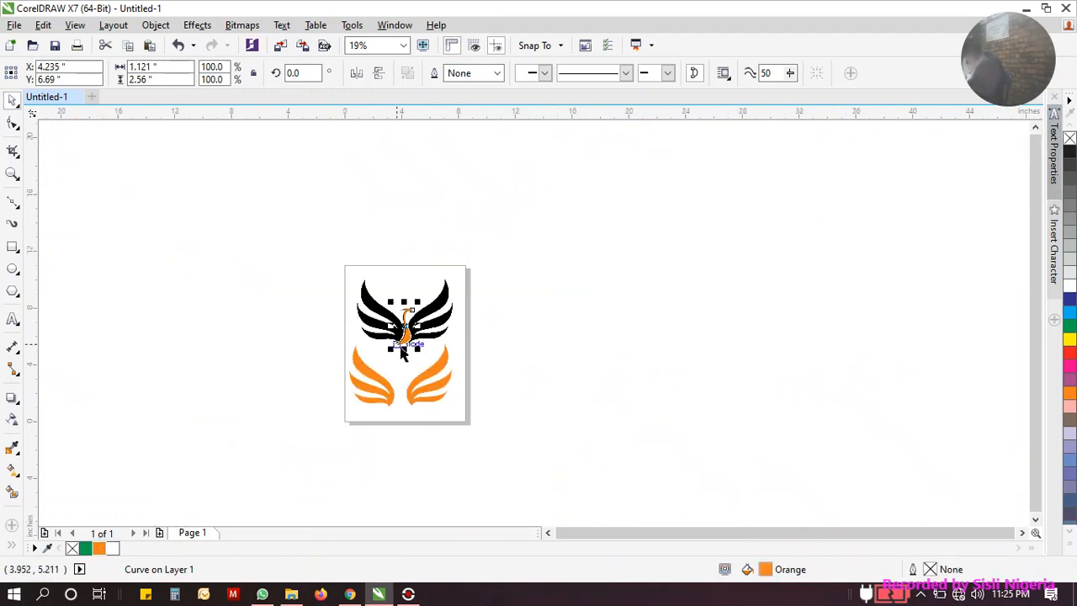
Step: Move the orange swan down between the two orange wings, close beside the left wing
left_click_drag(407, 331, 385, 402)
scroll(404, 393, "up", 4)
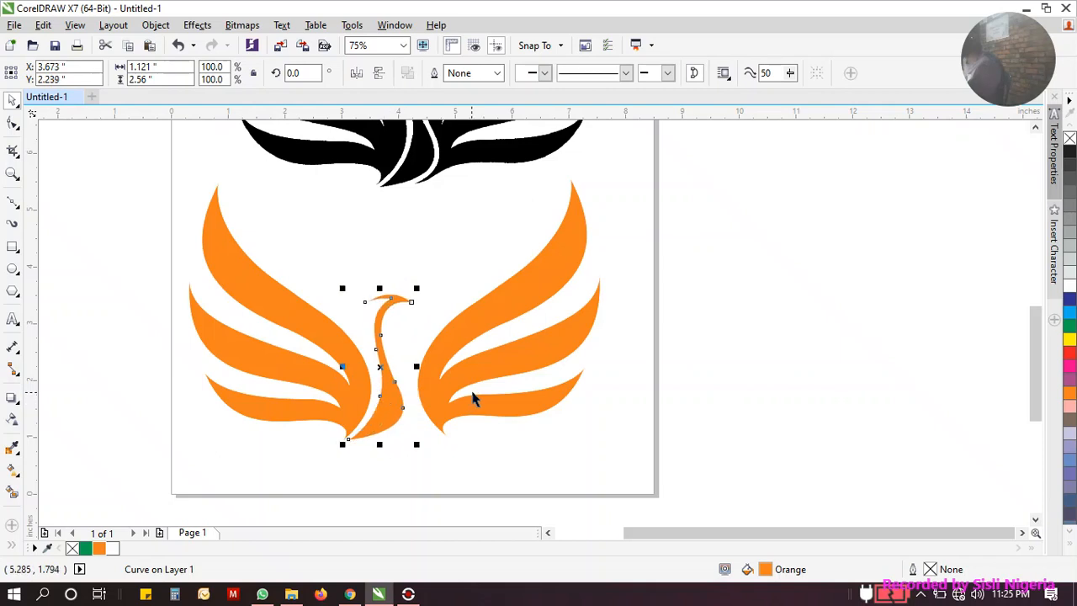
scroll(448, 360, "down", 2)
scroll(427, 357, "up", 3)
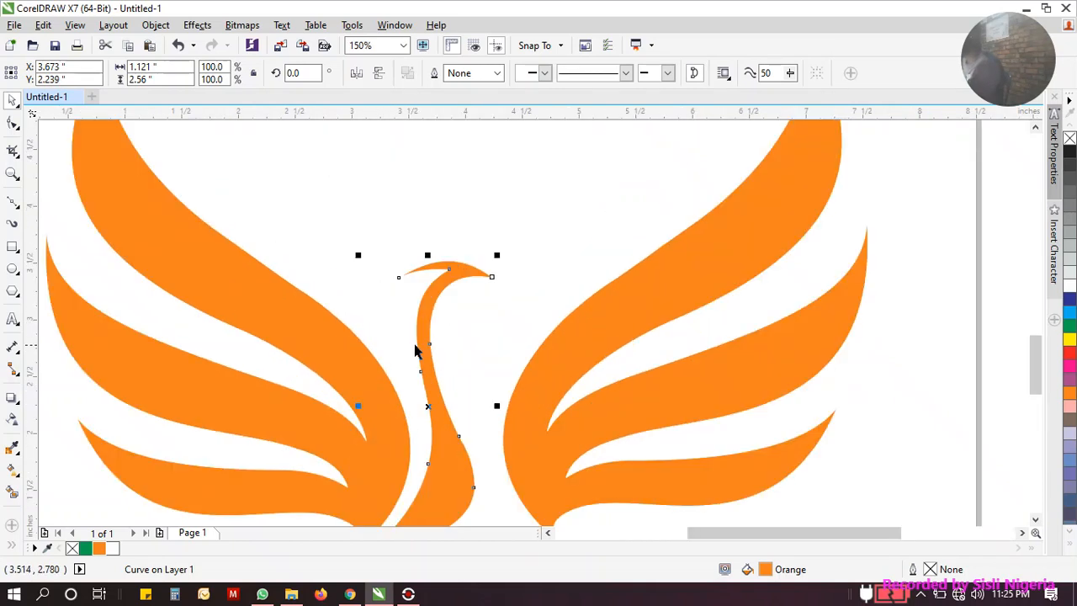
scroll(437, 318, "down", 1)
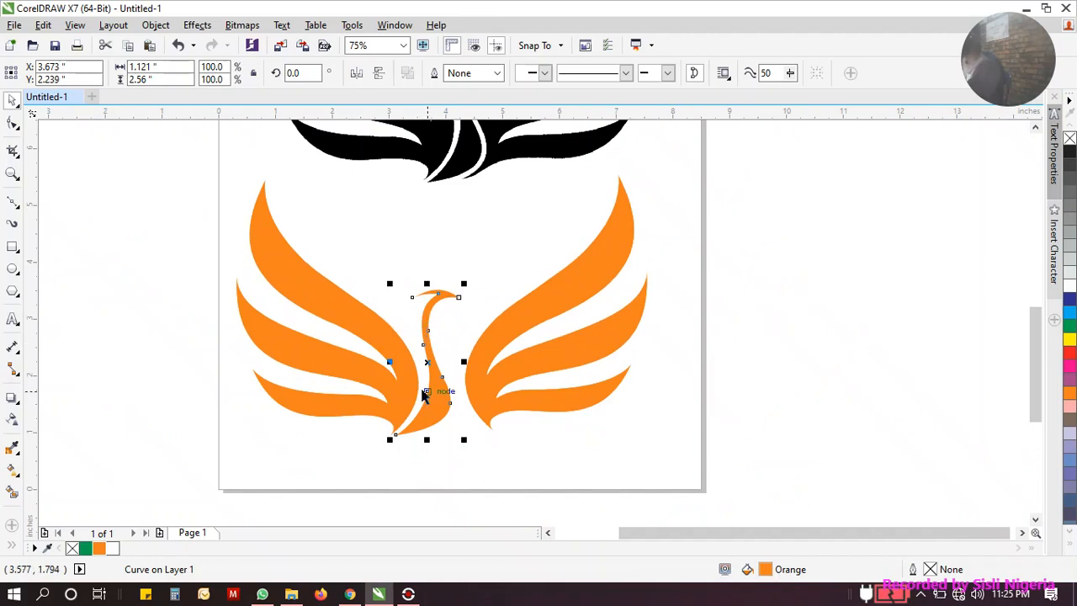
Step: Move the left orange wing slightly toward the swan to narrow the gap between them
scroll(408, 440, "up", 4)
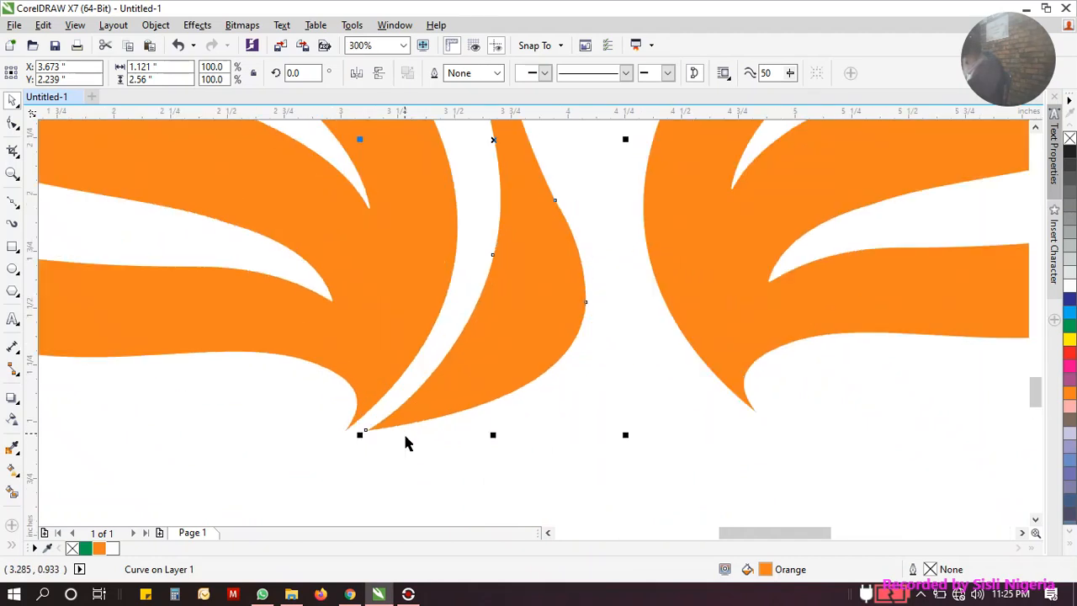
left_click(385, 356)
mouse_move(385, 341)
left_mouse_down()
mouse_move(392, 327)
mouse_move(398, 334)
left_mouse_up()
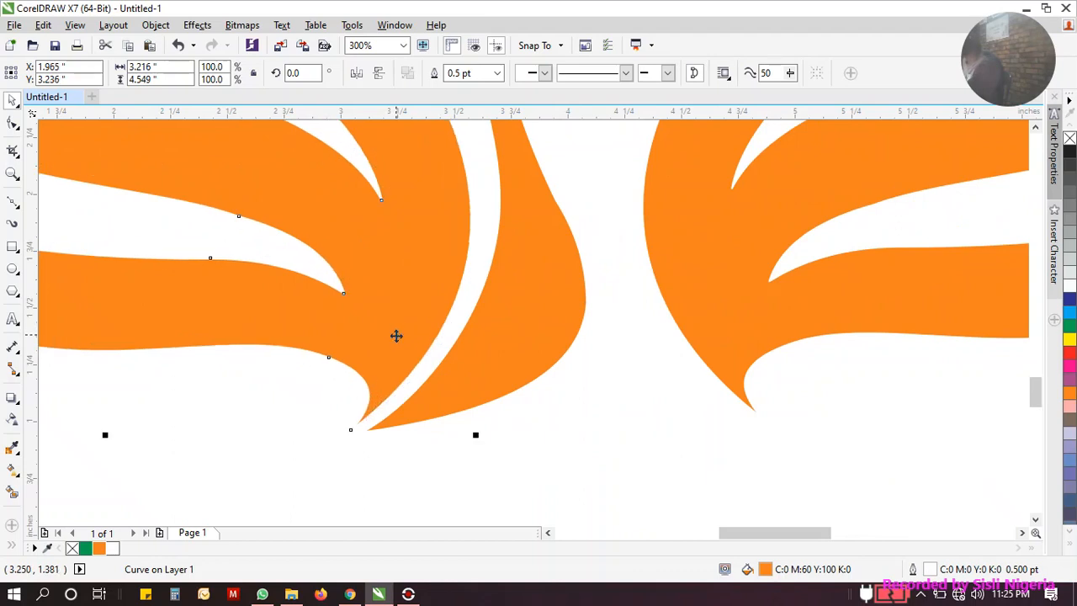
Step: Move the right orange wing away from the swan and delete it, keeping only the left wing and the swan
scroll(433, 349, "down", 2)
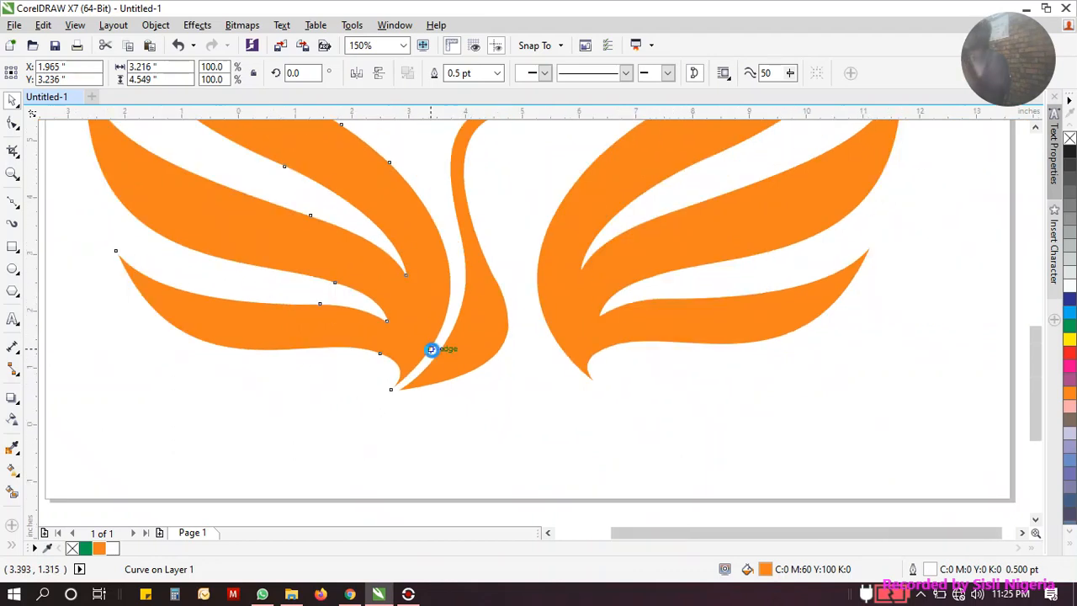
scroll(433, 349, "down", 2)
left_click(519, 346)
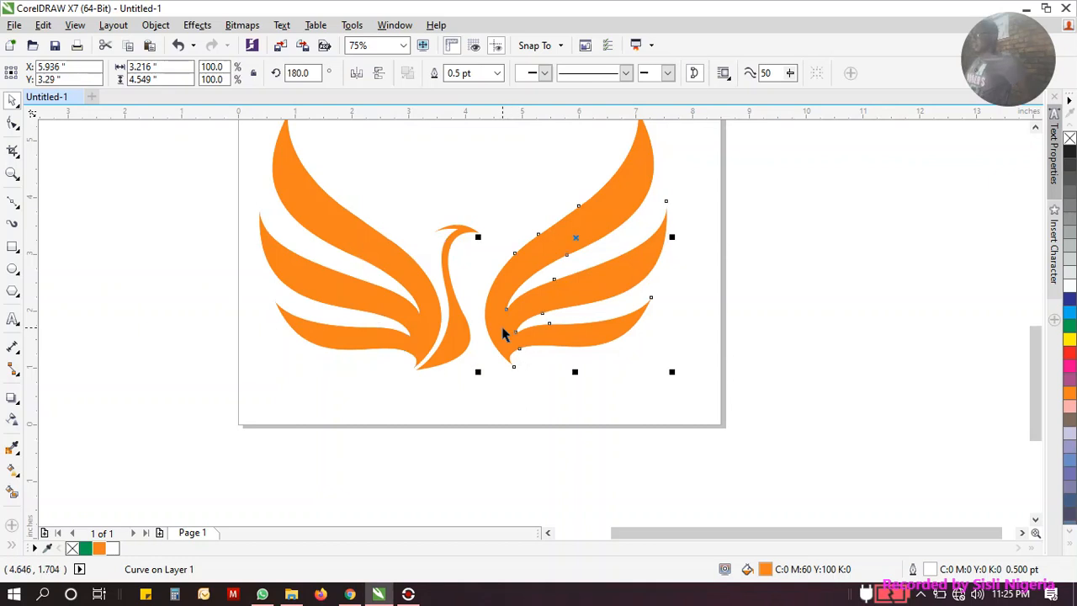
left_click_drag(524, 291, 612, 296)
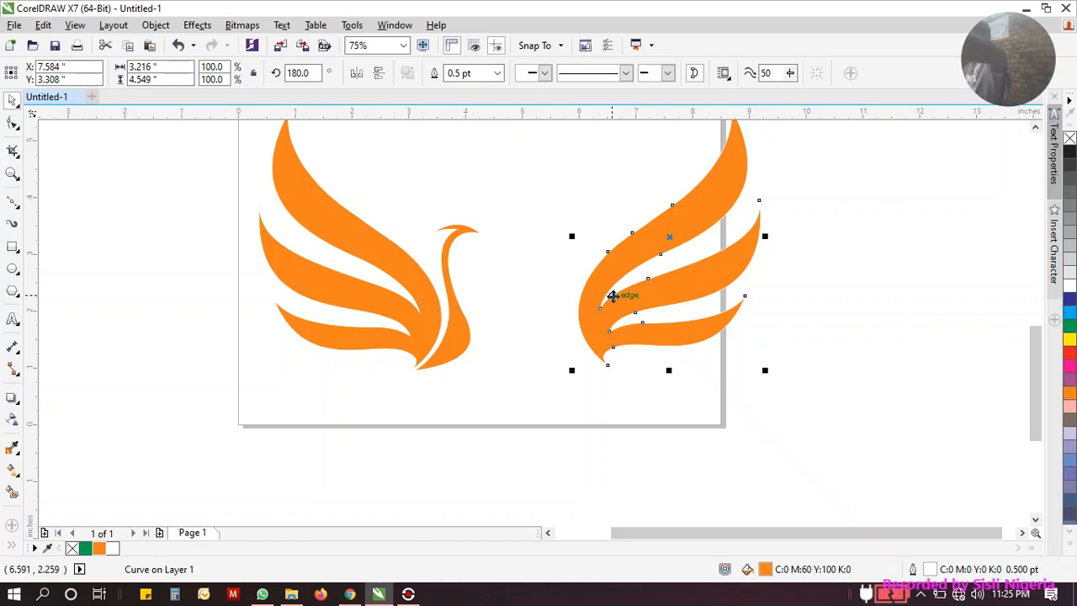
key("Delete")
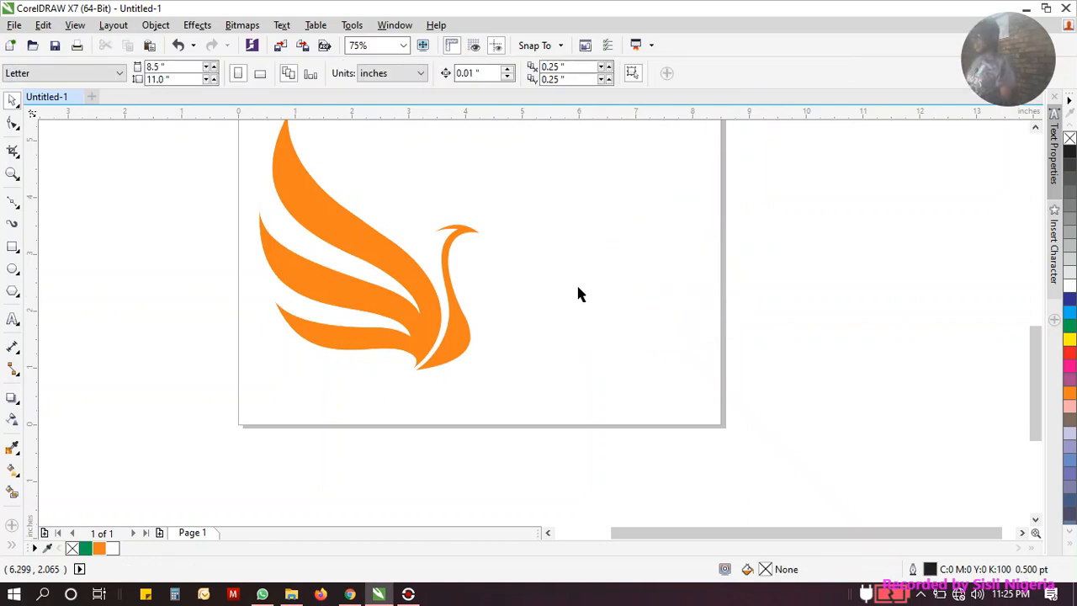
Step: Select the left orange wing and the orange swan together below the black logo bitmap
scroll(577, 294, "down", 2)
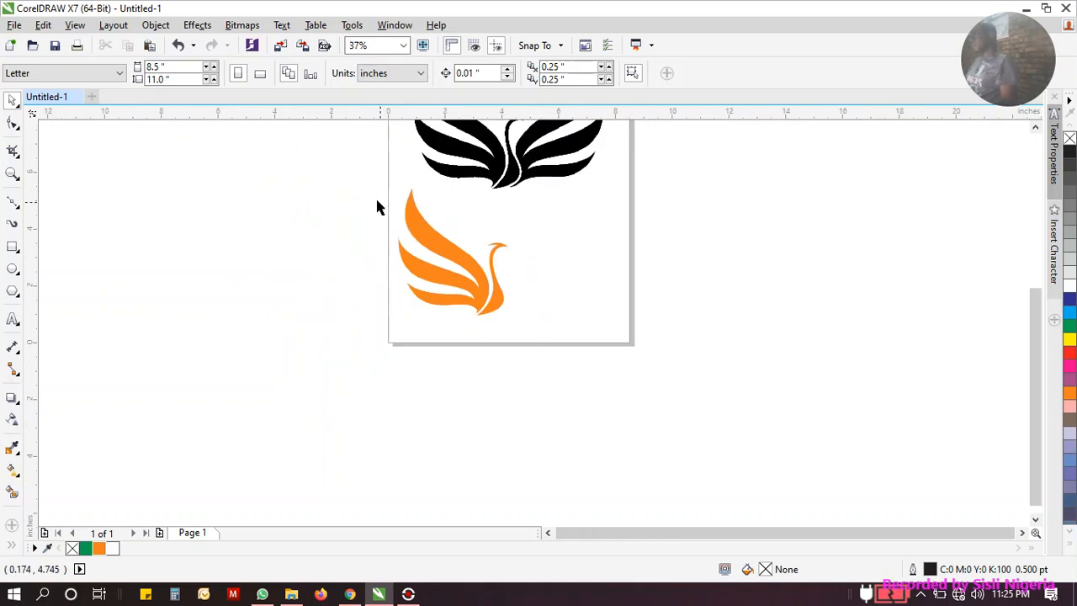
left_click_drag(562, 335, 551, 345)
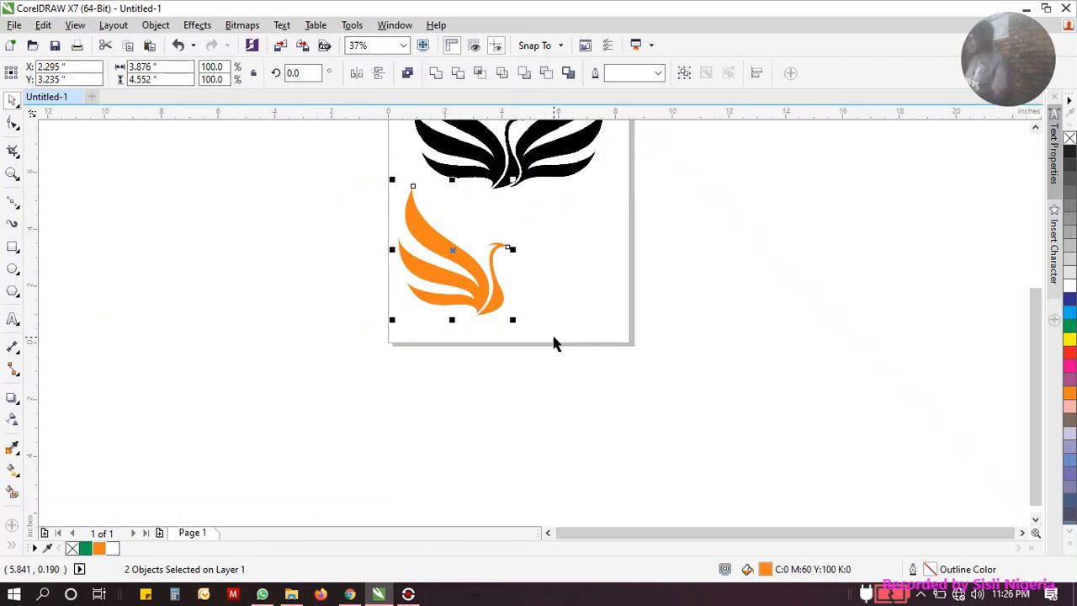
scroll(529, 318, "down", 1)
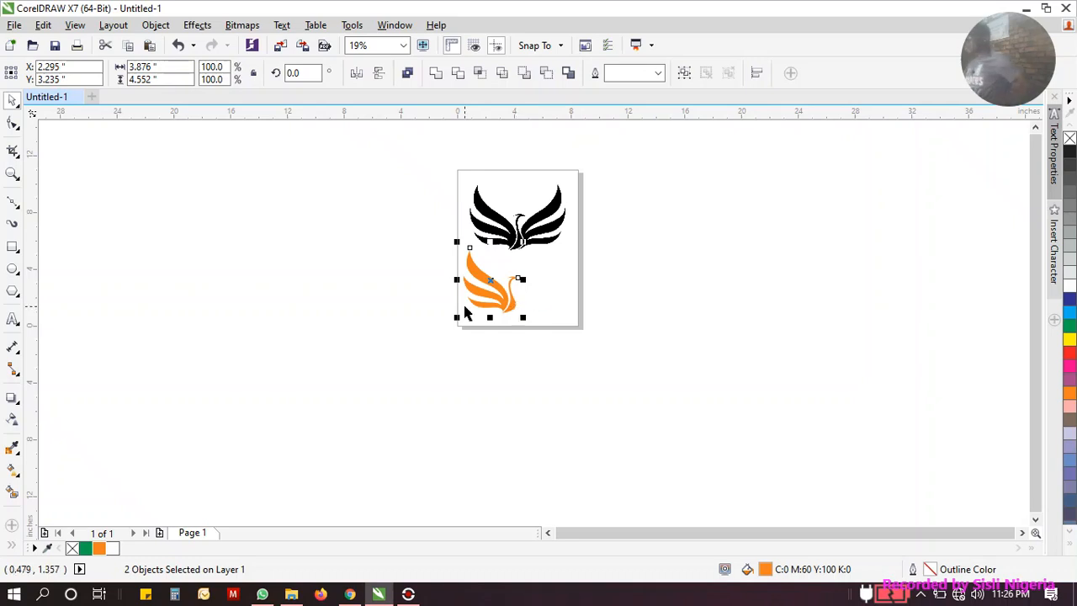
scroll(520, 318, "down", 1)
scroll(520, 316, "up", 2)
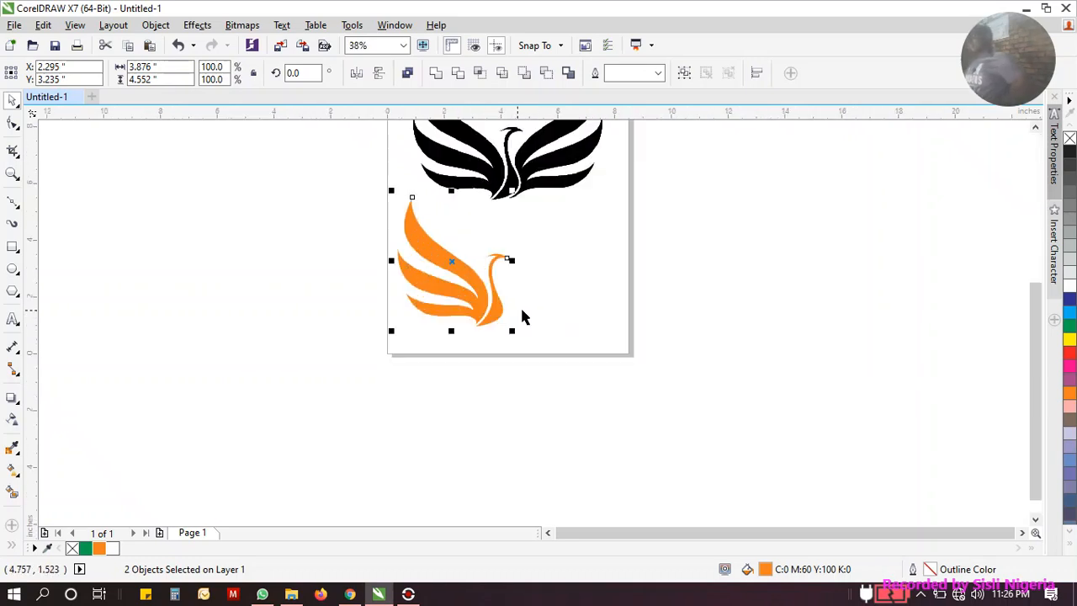